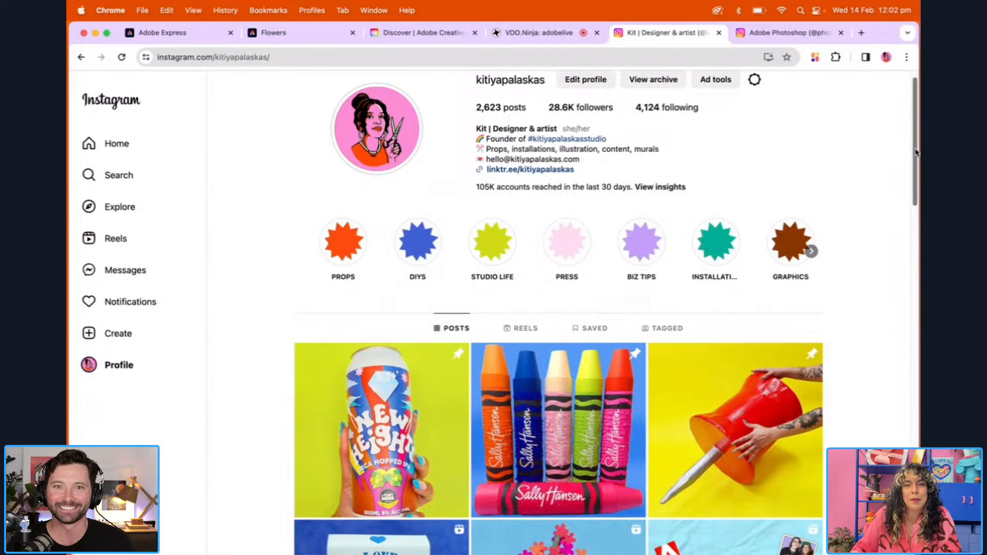
Look through the posts on the designer's Instagram profile and return to the top of the page
drag(917, 153, 918, 146)
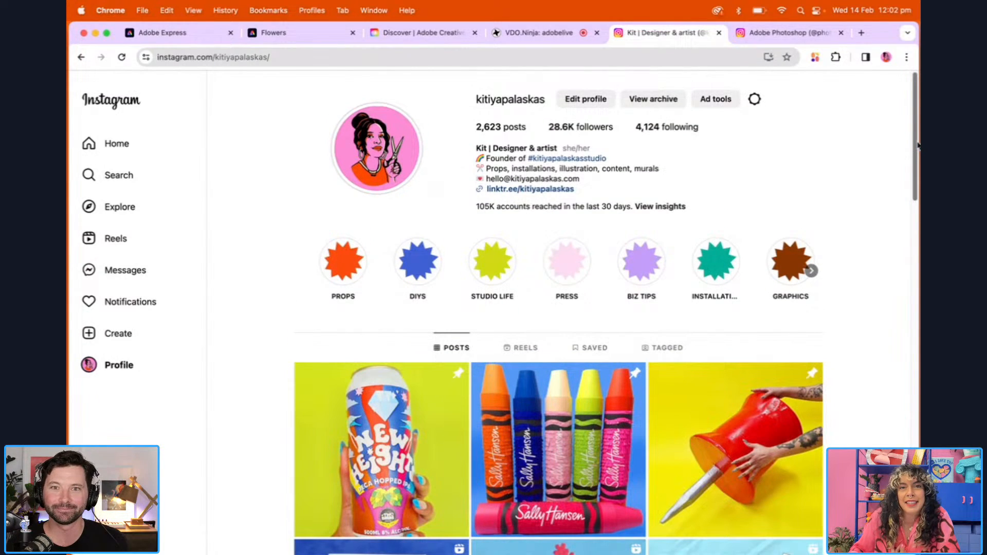
drag(918, 146, 918, 431)
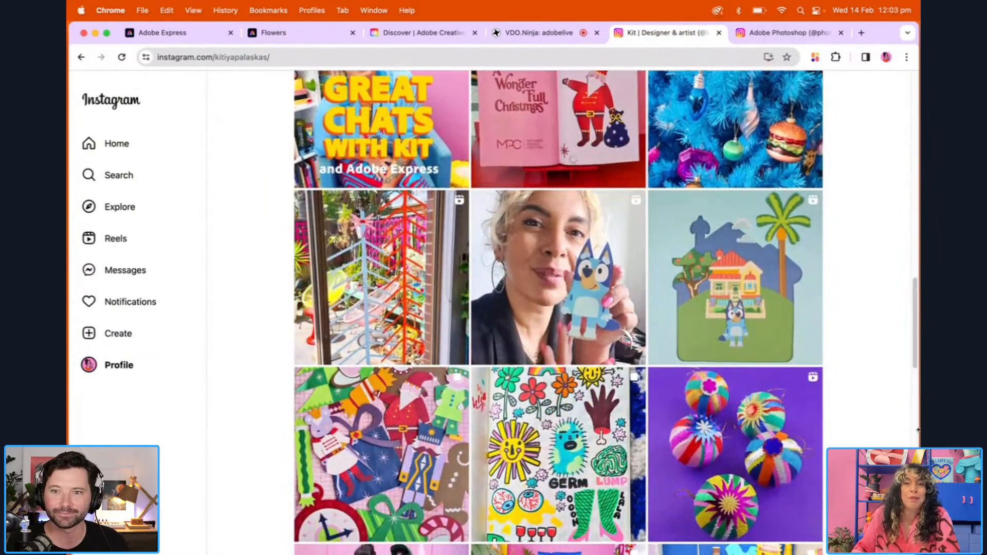
drag(918, 305, 896, 169)
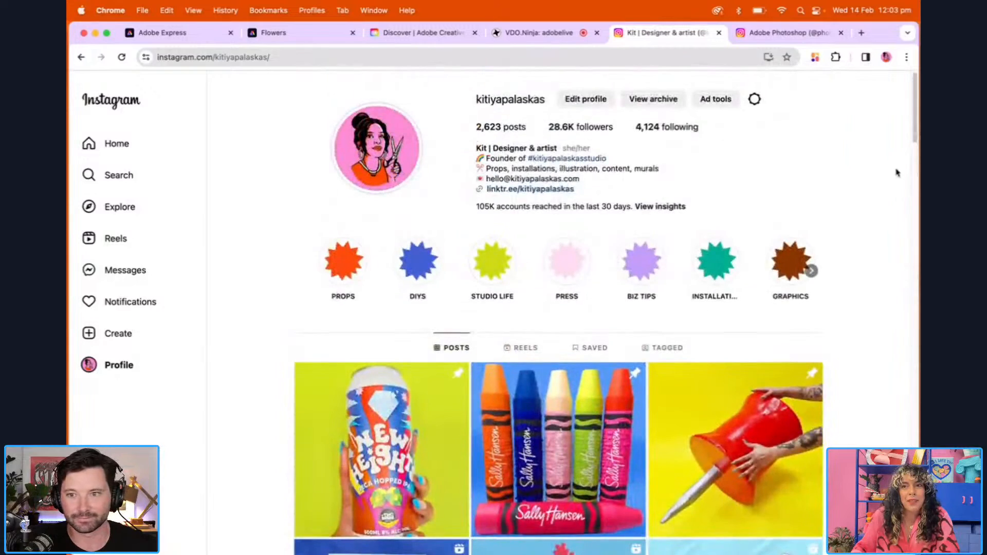
View the carousel images of the Photoshop account's Valentine's candy hearts post and return to the first one
click(785, 34)
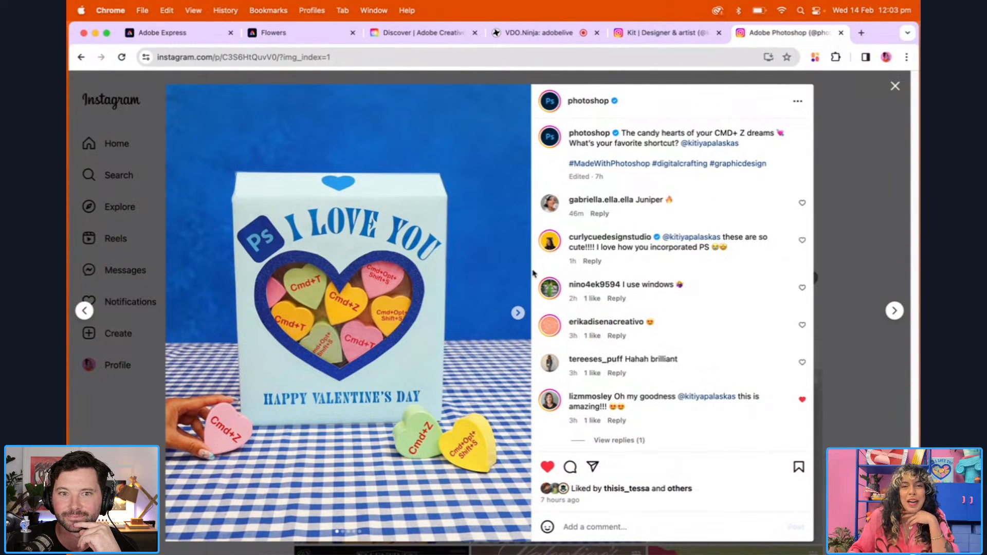
click(517, 313)
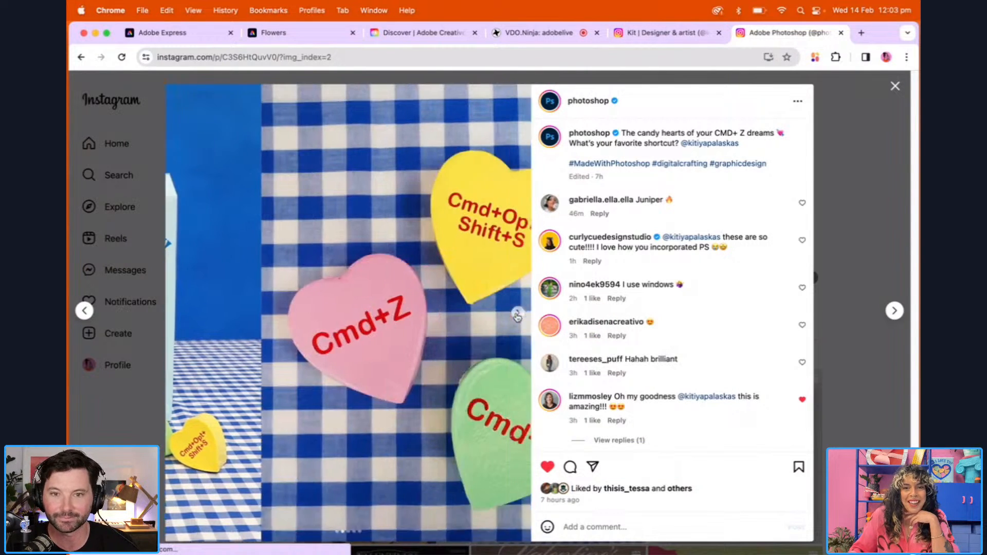
click(517, 314)
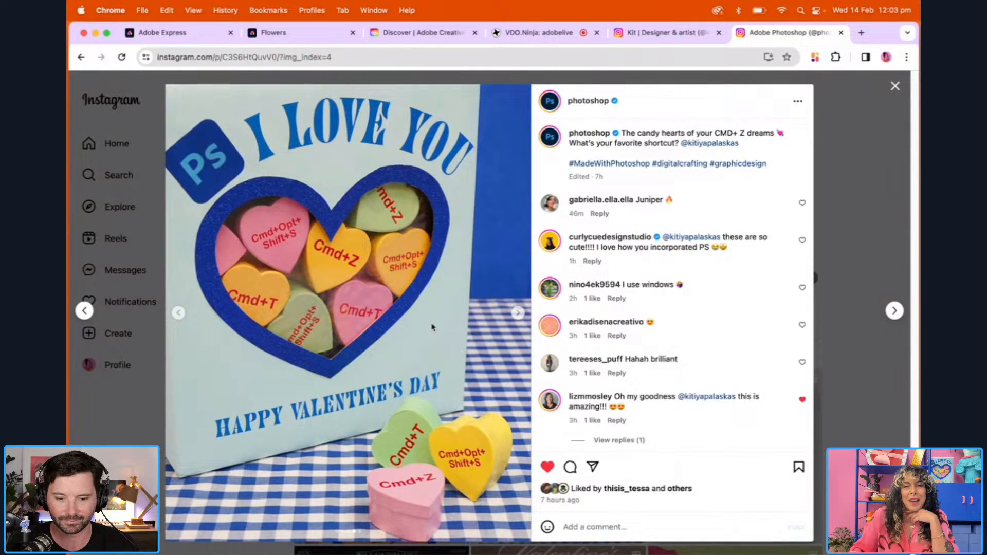
click(179, 314)
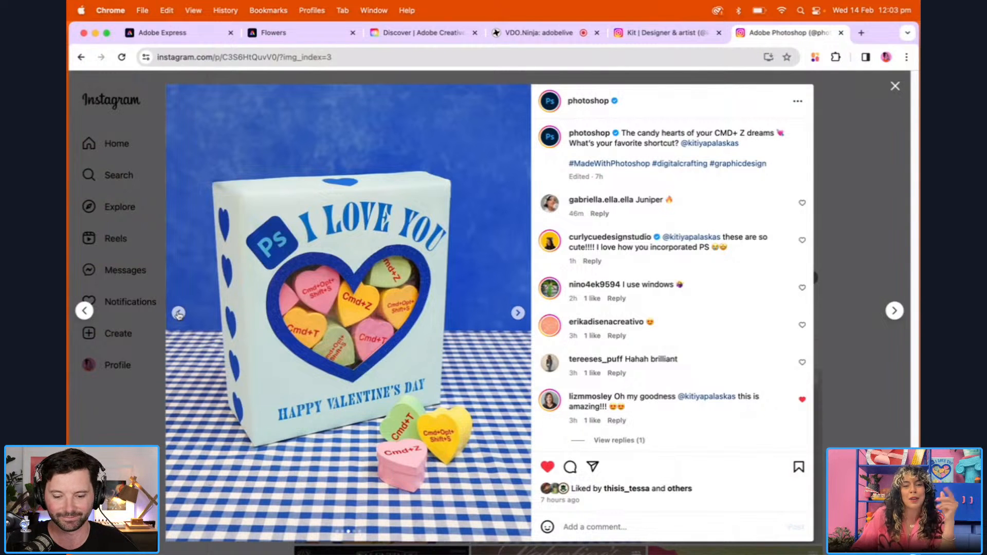
click(179, 314)
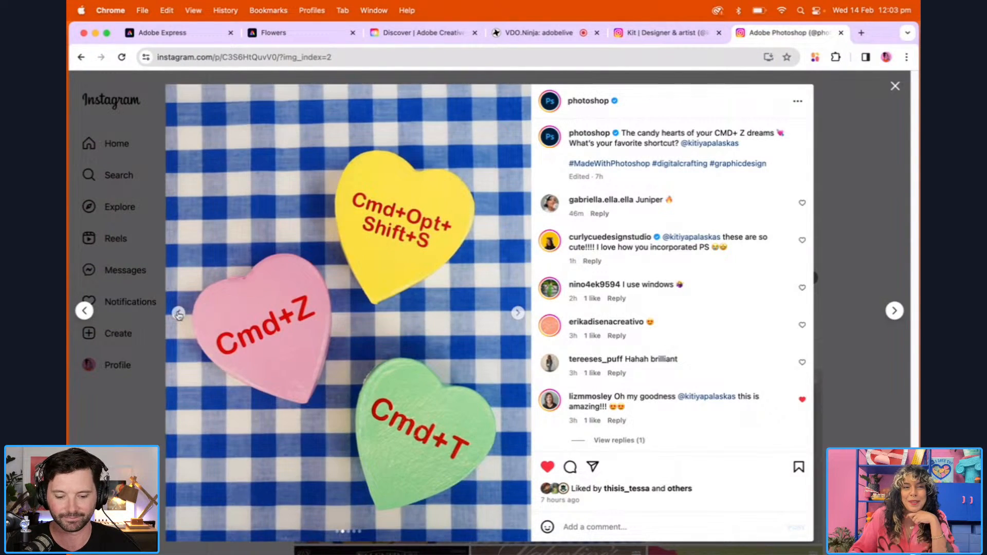
click(178, 314)
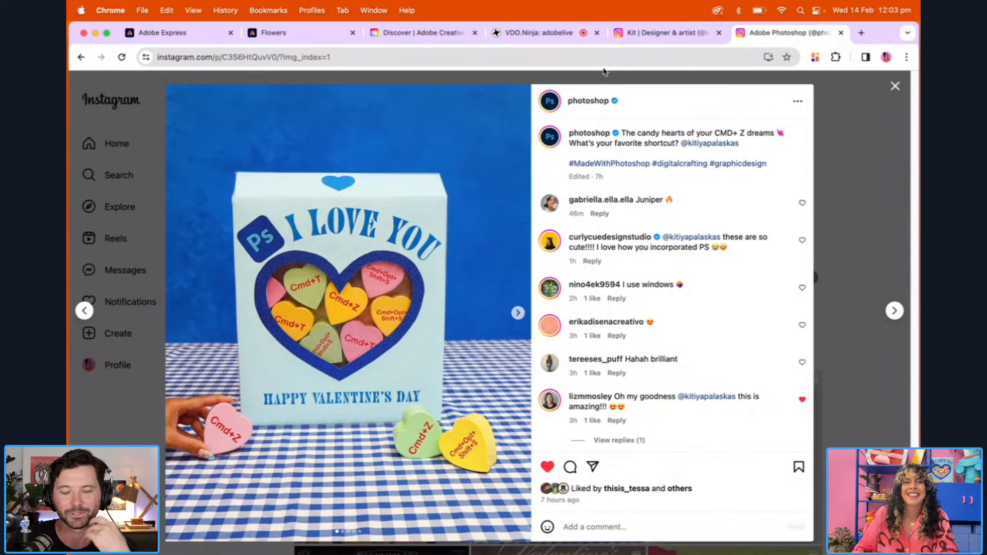
Return to the designer's Instagram profile and look through the recent craft and illustration posts again
click(190, 33)
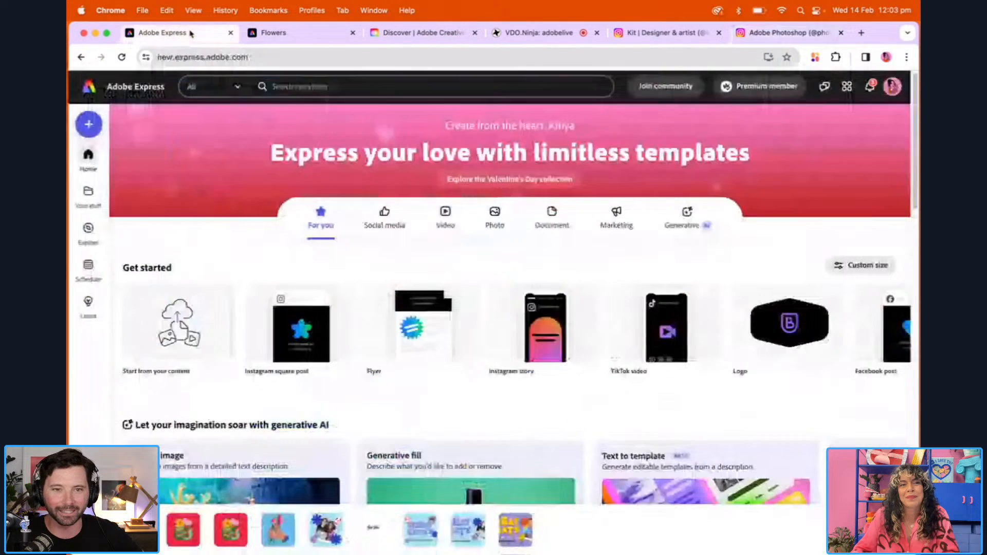
click(287, 32)
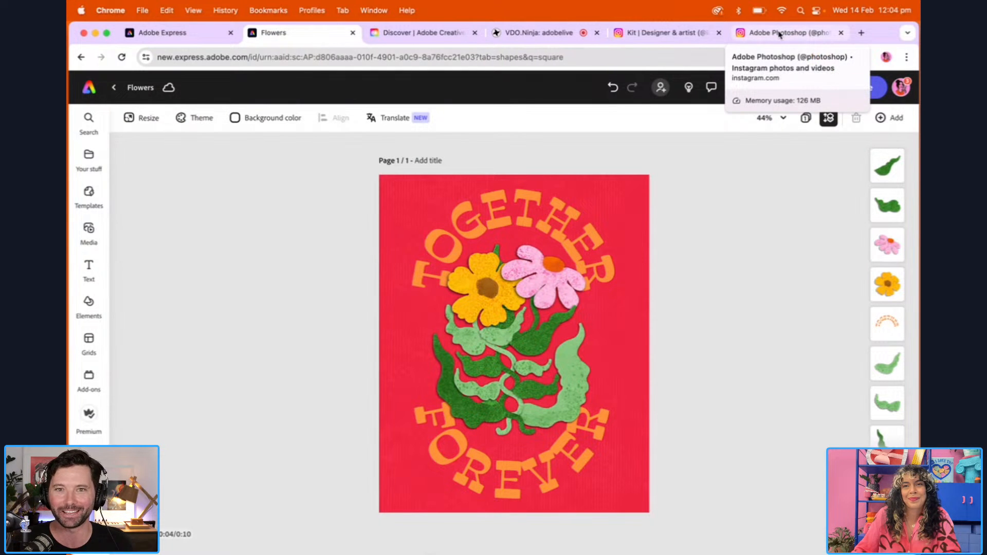
click(670, 33)
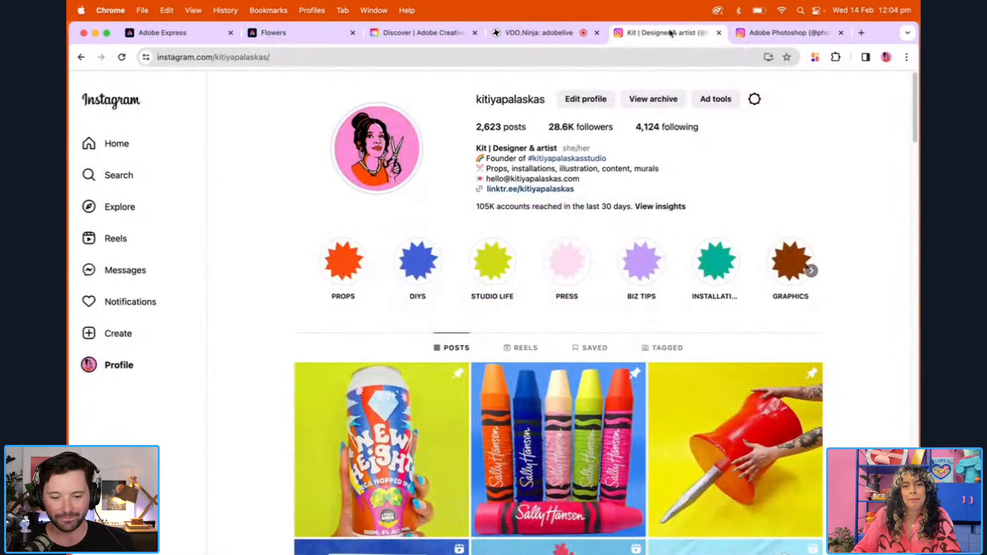
drag(915, 88, 916, 133)
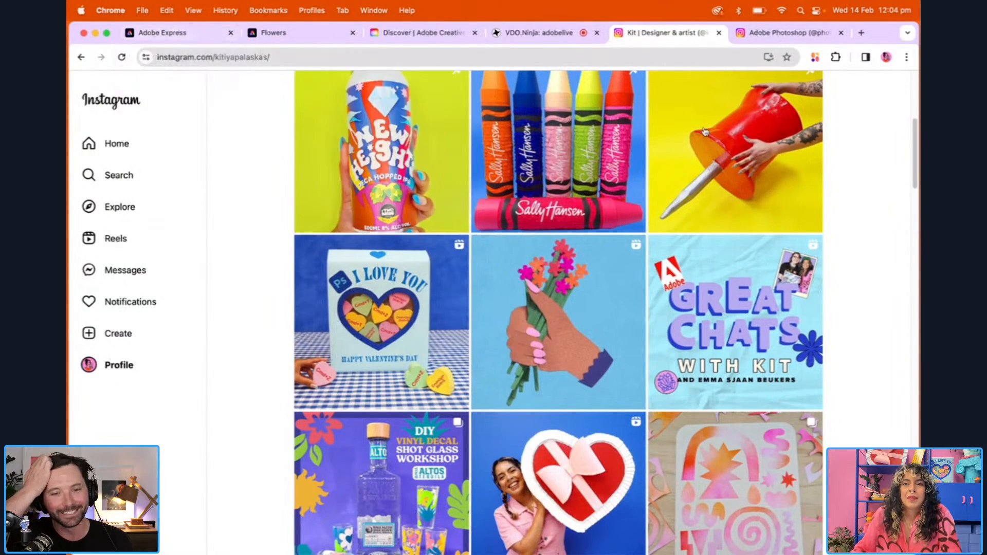
drag(916, 126, 917, 243)
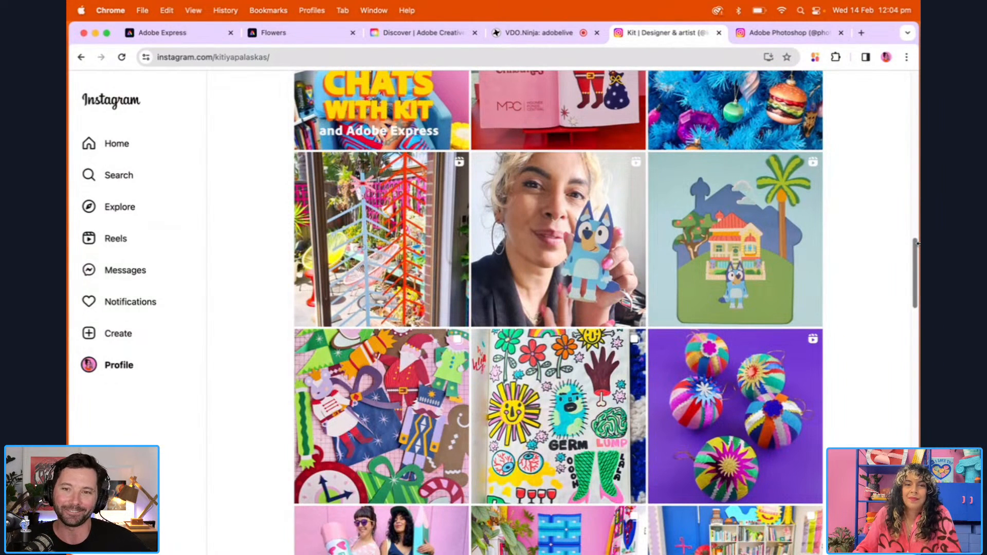
drag(918, 243, 918, 72)
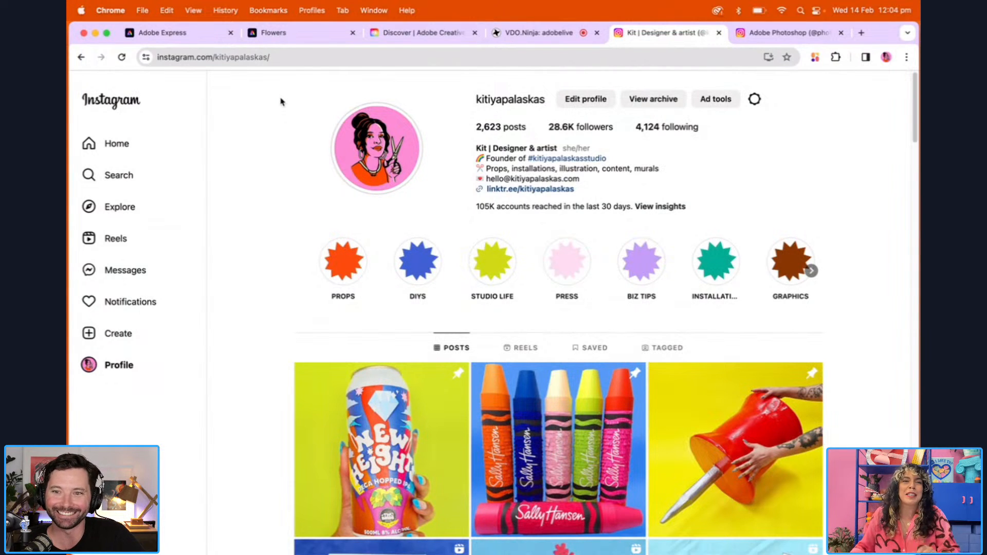
Preview the Flowers design's animation in Adobe Express from the start and set the playhead to 0:04
click(201, 37)
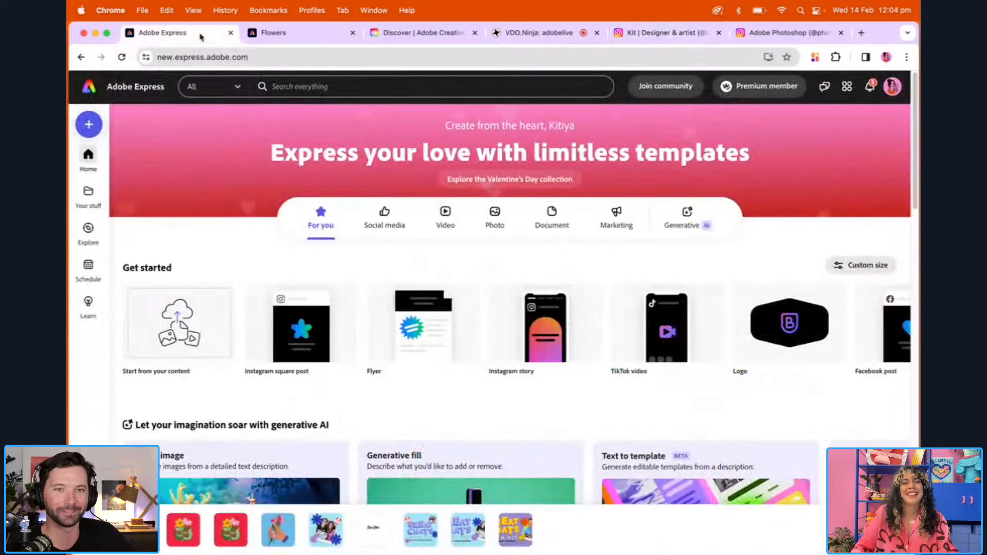
click(283, 35)
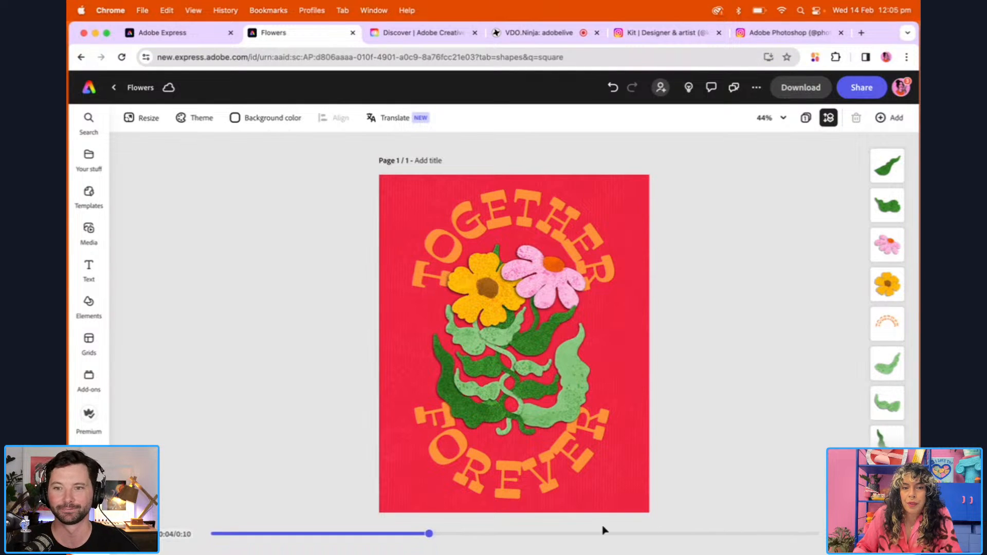
click(396, 536)
drag(396, 536, 213, 536)
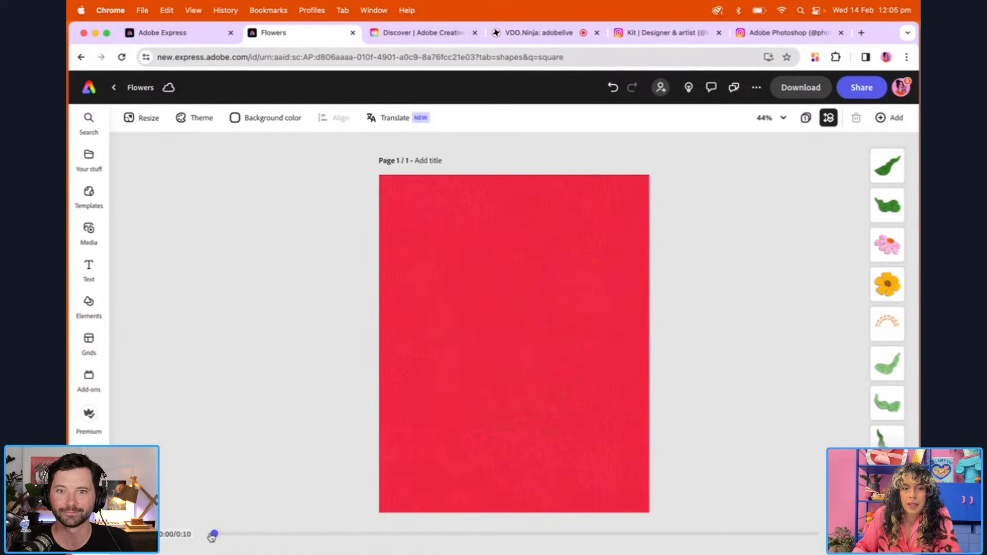
click(138, 534)
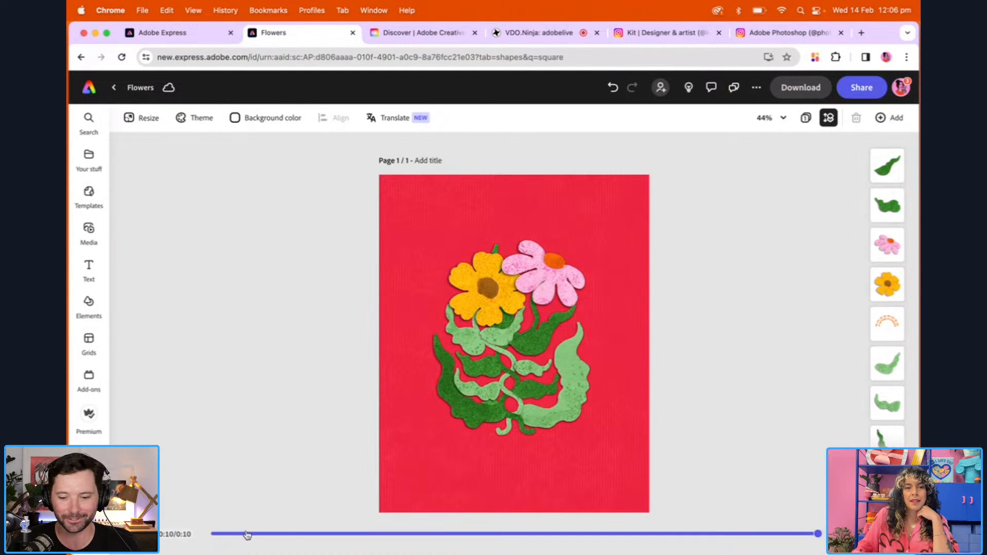
click(246, 534)
drag(276, 534, 432, 522)
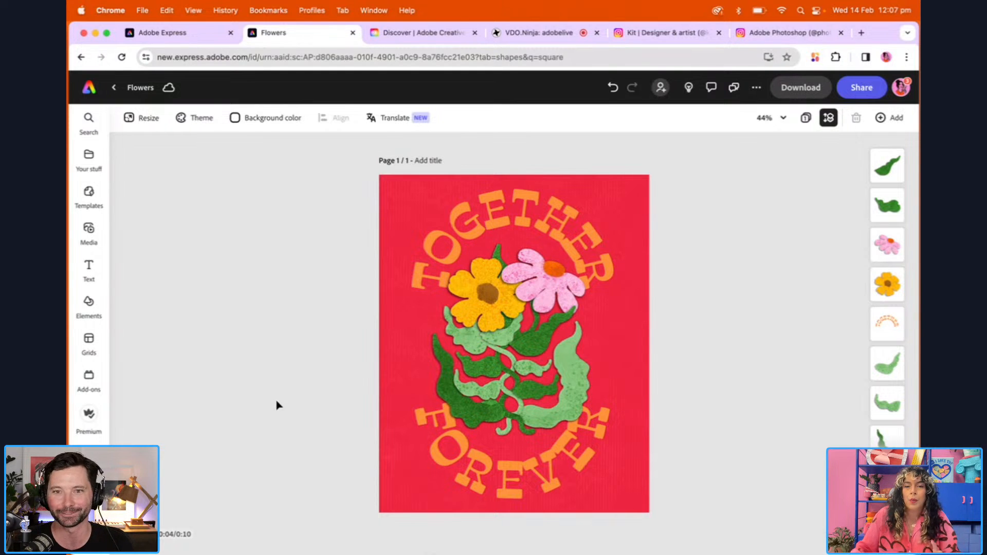
Visit Photoshop, return to the browser and look through the Creative Cloud article "Free epic brushes: Set 1" and its resources
mouse_move(671, 533)
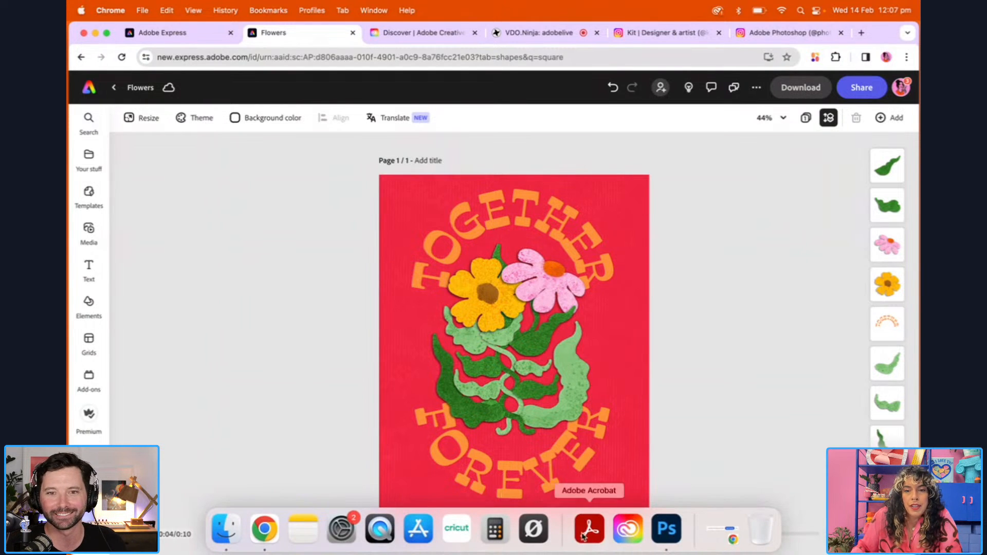
click(667, 529)
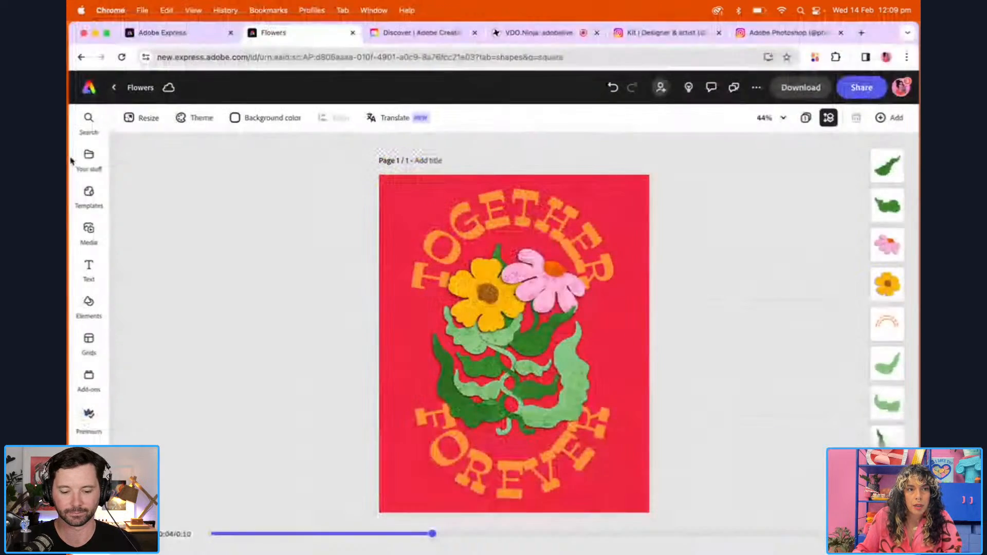
click(407, 33)
scroll(662, 346, down, 5)
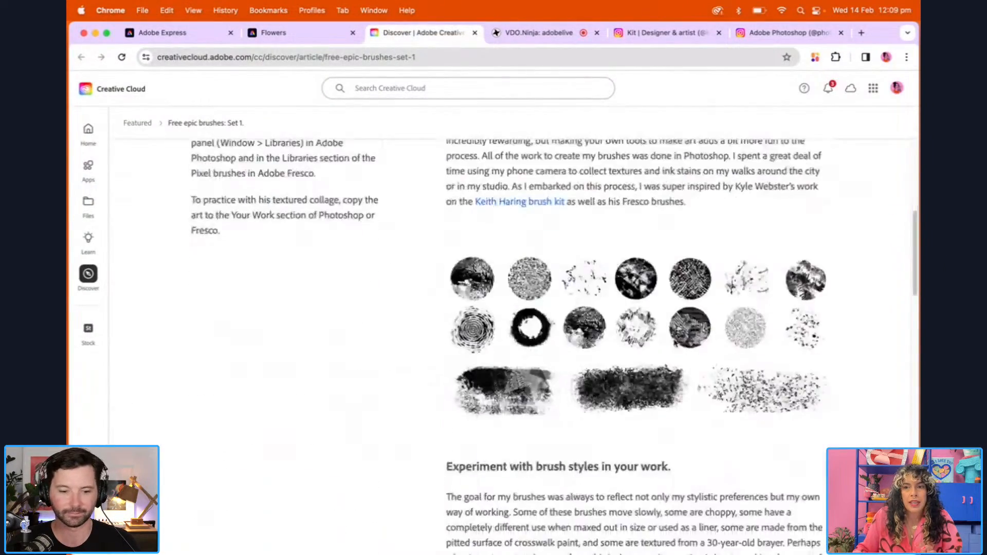
scroll(674, 341, up, 10)
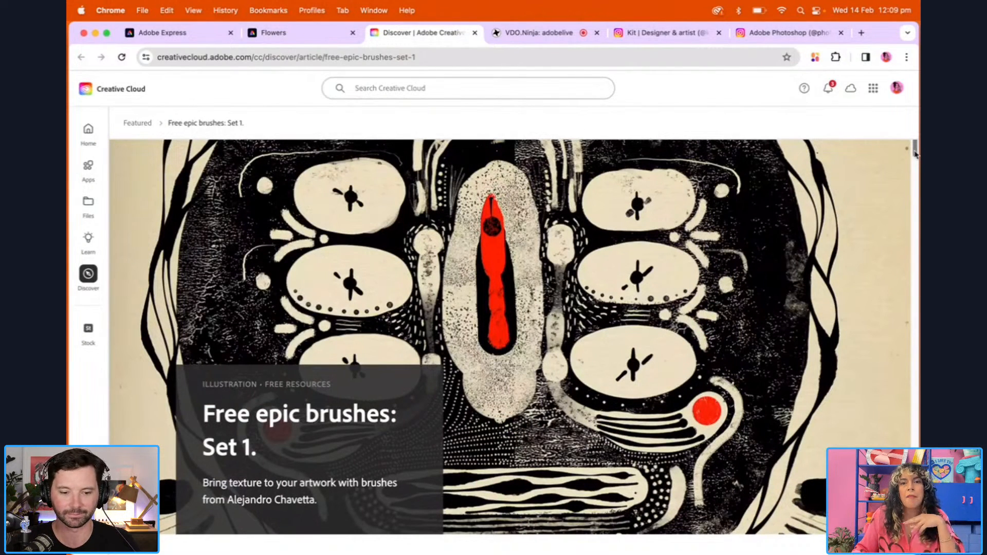
mouse_move(915, 153)
mouse_down()
mouse_move(918, 421)
mouse_move(917, 195)
mouse_up()
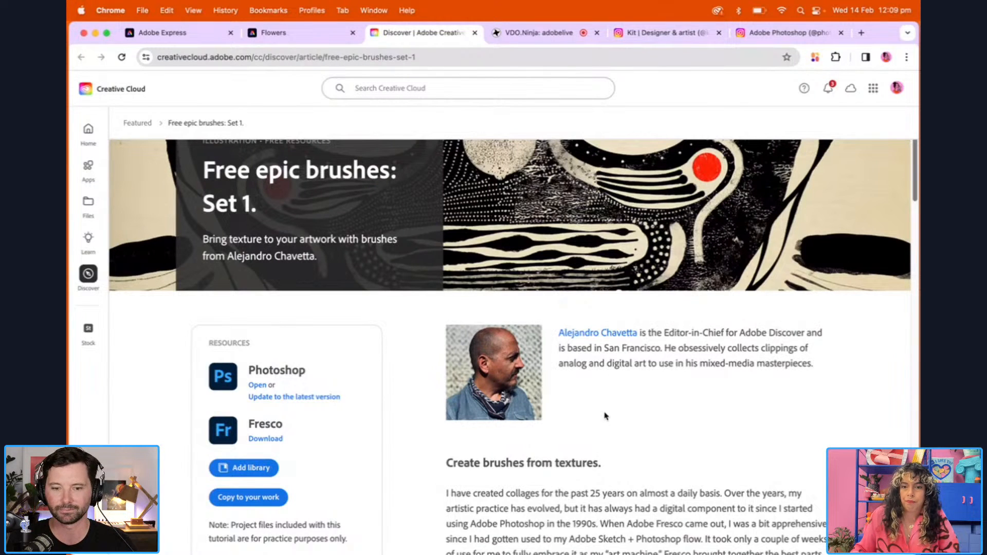
Switch to Photoshop and nudge the Dk green leaf 4 layer with Free Transform to X 1137 px, Y 1139.50 px
click(667, 530)
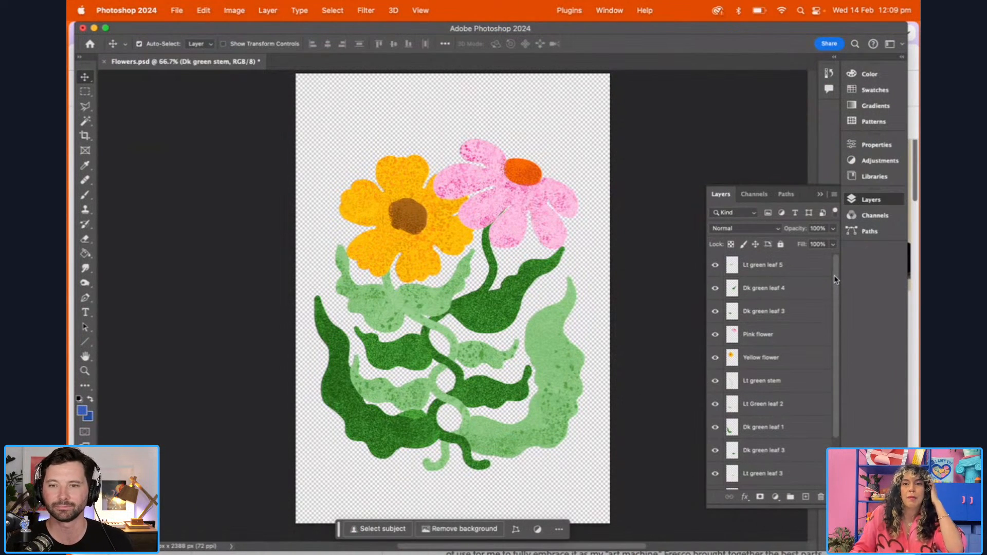
mouse_move(834, 276)
mouse_down()
mouse_move(833, 322)
mouse_move(832, 281)
mouse_up()
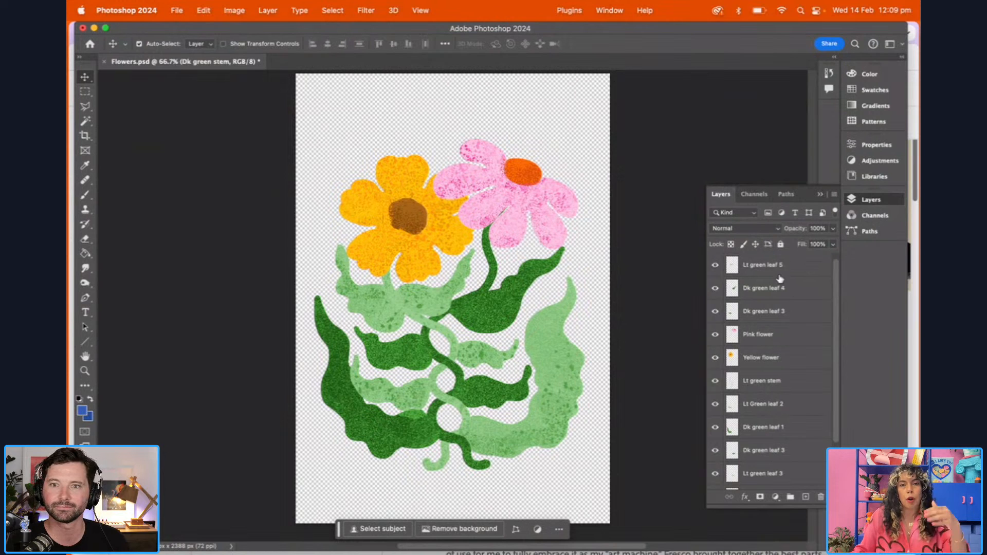
click(485, 319)
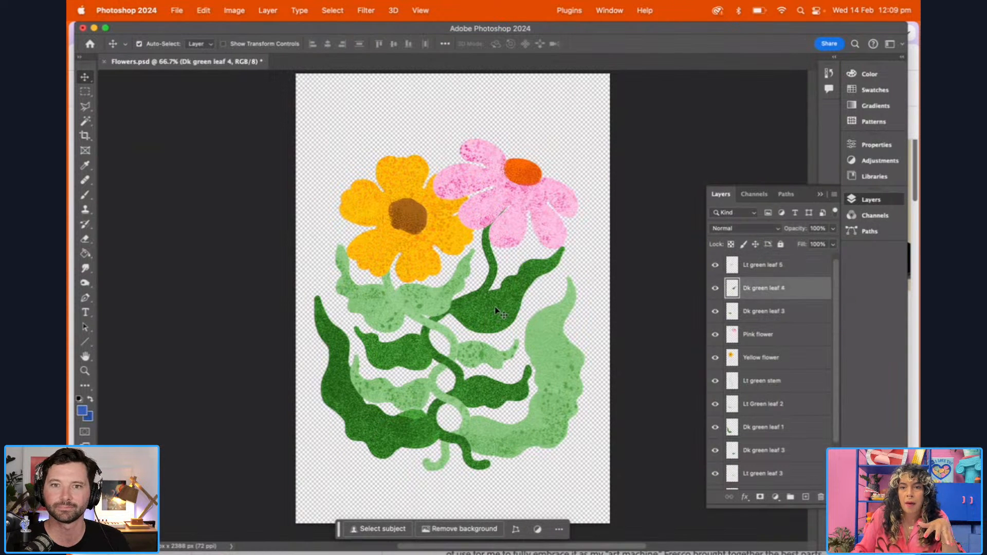
key(super+t)
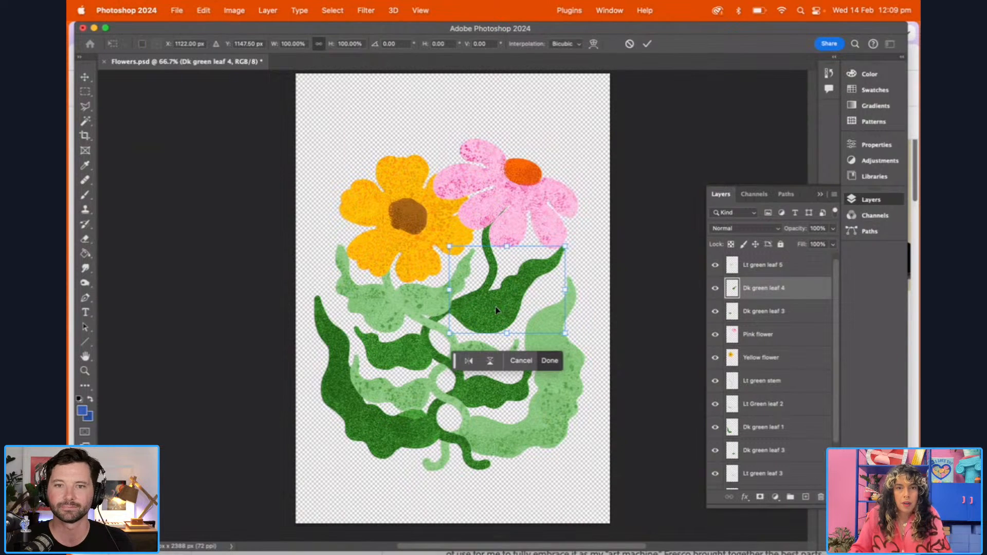
mouse_move(495, 310)
mouse_down()
mouse_move(535, 308)
mouse_move(497, 307)
mouse_up()
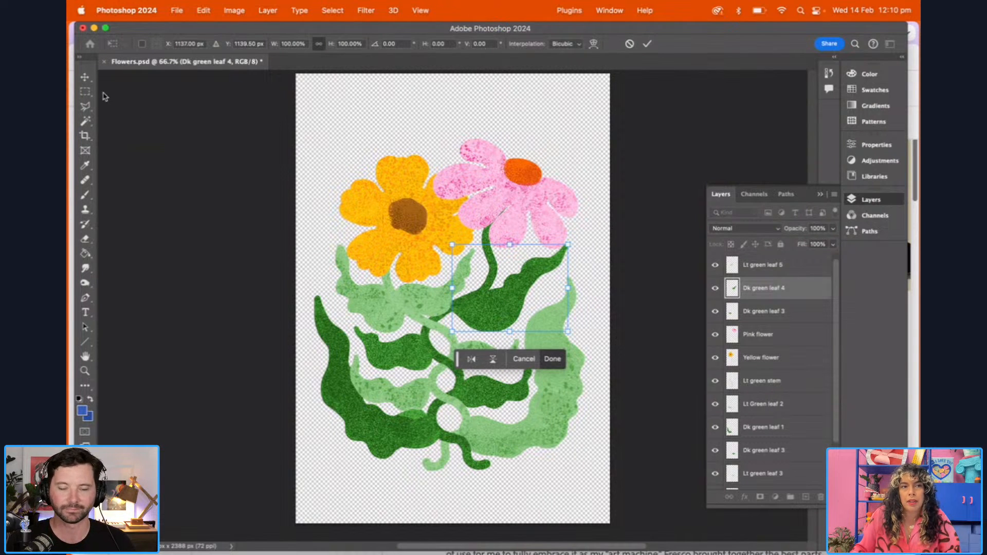
click(85, 76)
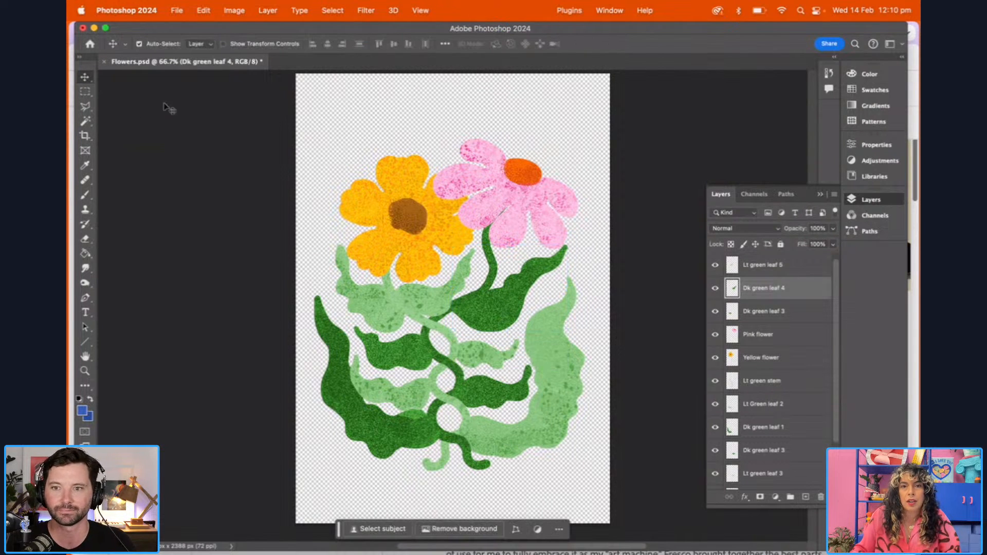
Move the Pink flower layer slightly higher above its dark green stem
click(531, 208)
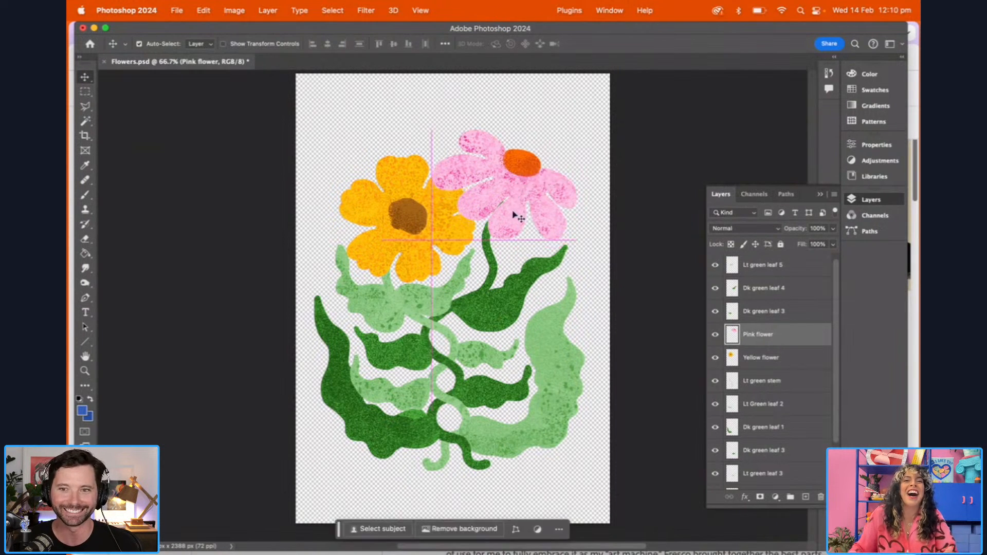
drag(521, 210, 519, 214)
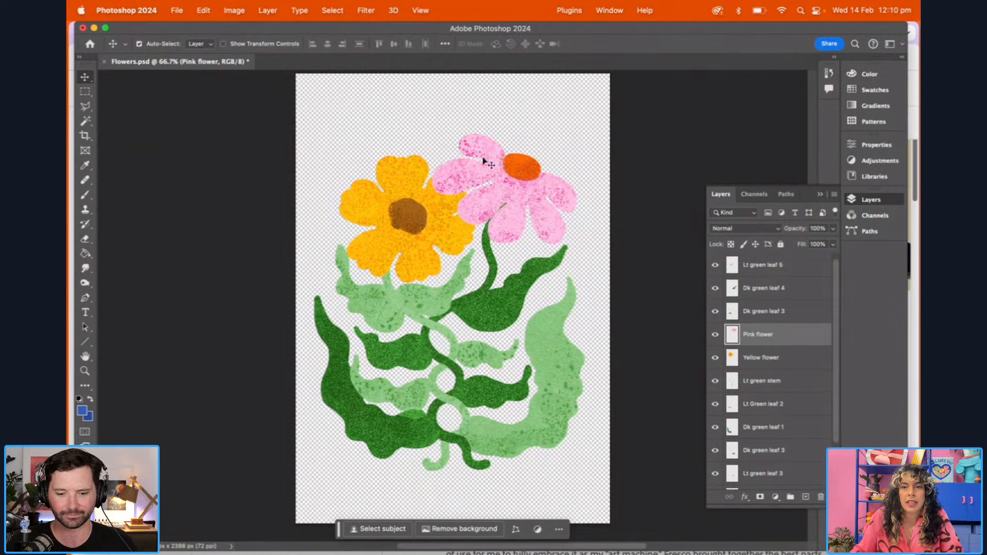
Add a drop shadow to the Pink flower layer with 61% opacity, a 37° angle and 20 px distance
click(268, 10)
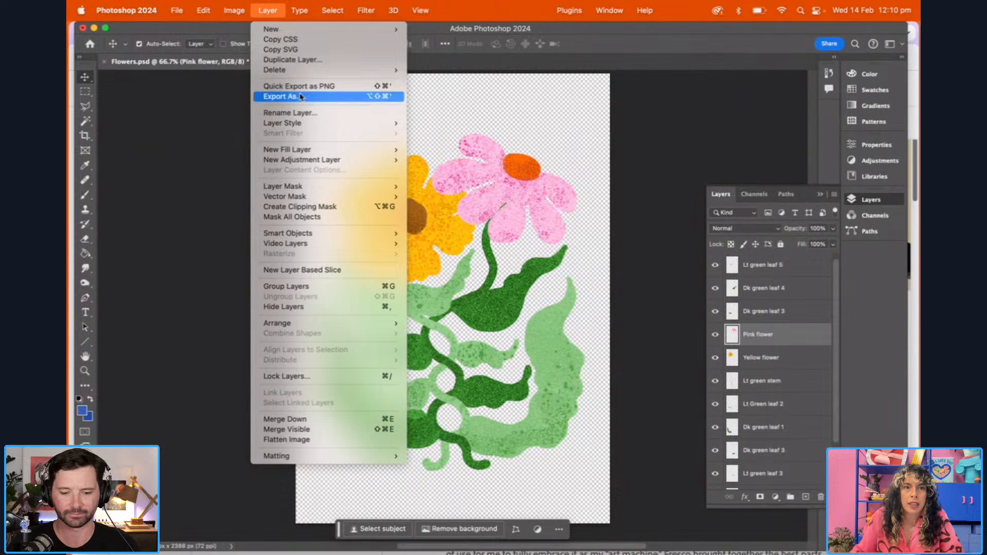
mouse_move(308, 123)
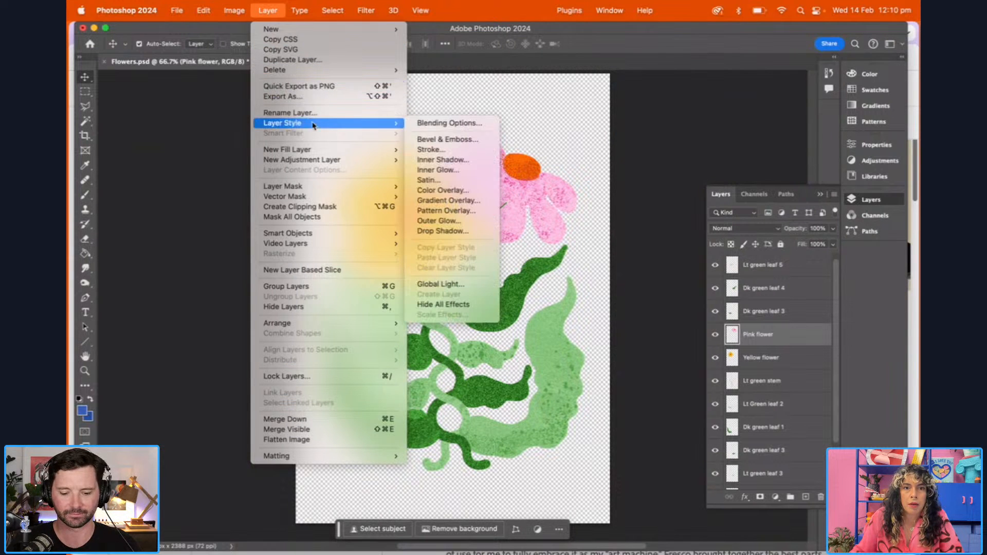
click(457, 231)
drag(584, 240, 579, 269)
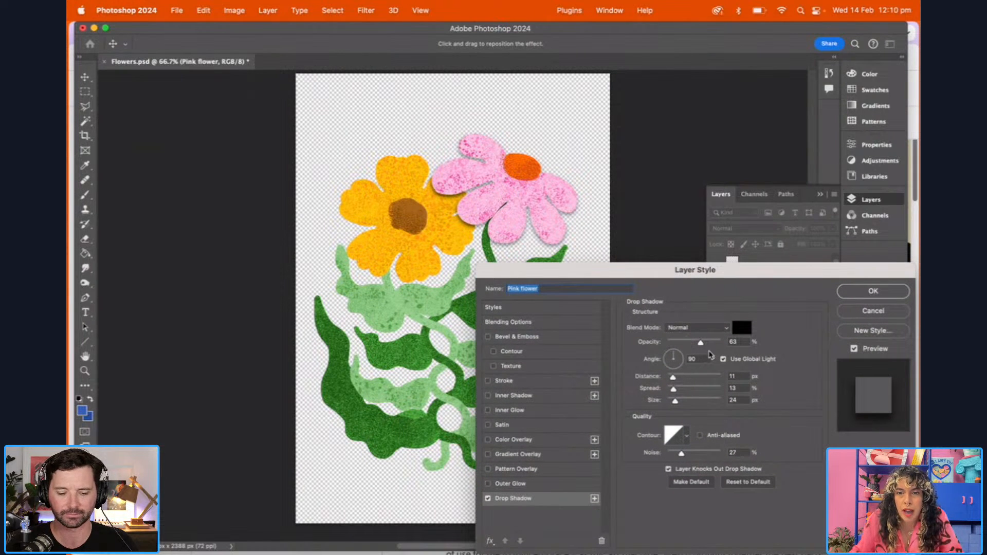
mouse_move(701, 346)
mouse_down()
mouse_move(739, 346)
mouse_move(700, 346)
mouse_up()
drag(672, 376, 680, 358)
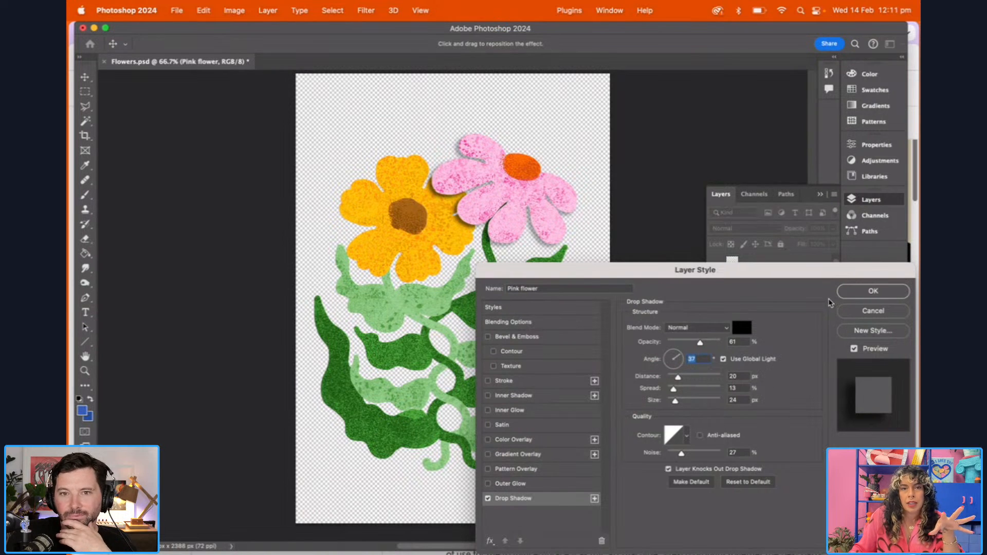
click(868, 294)
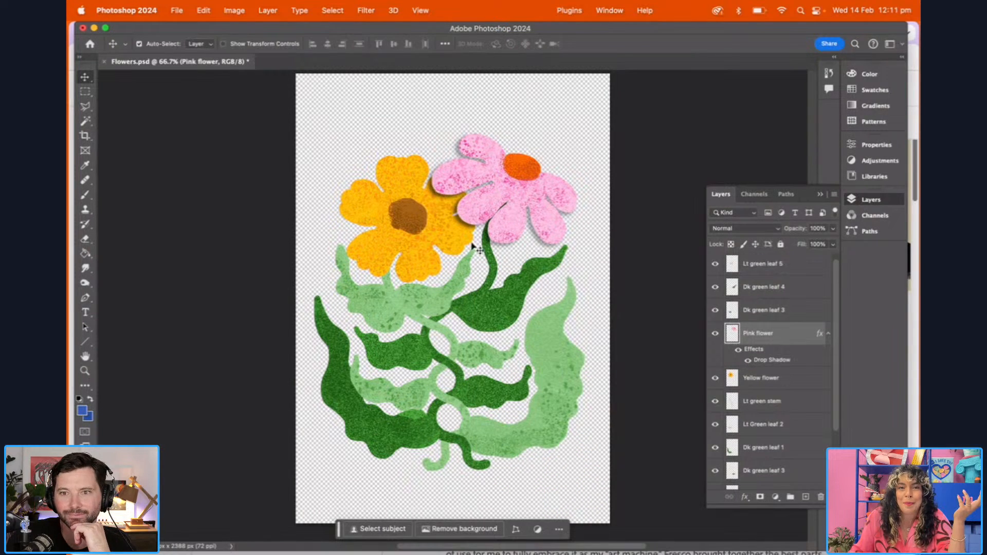
Apply a drop shadow to the Yellow flower layer with the same settings as the pink flower's
click(421, 247)
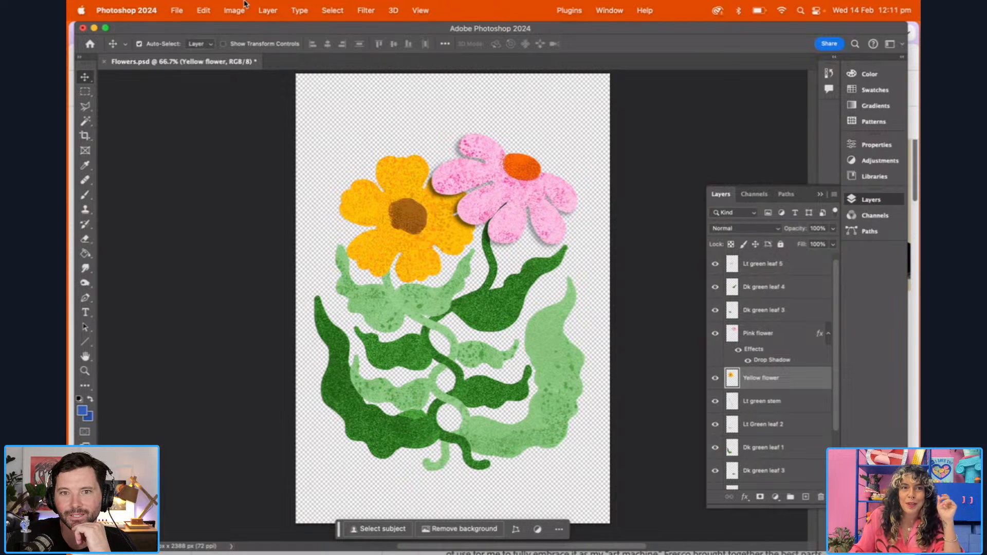
click(267, 10)
mouse_move(311, 123)
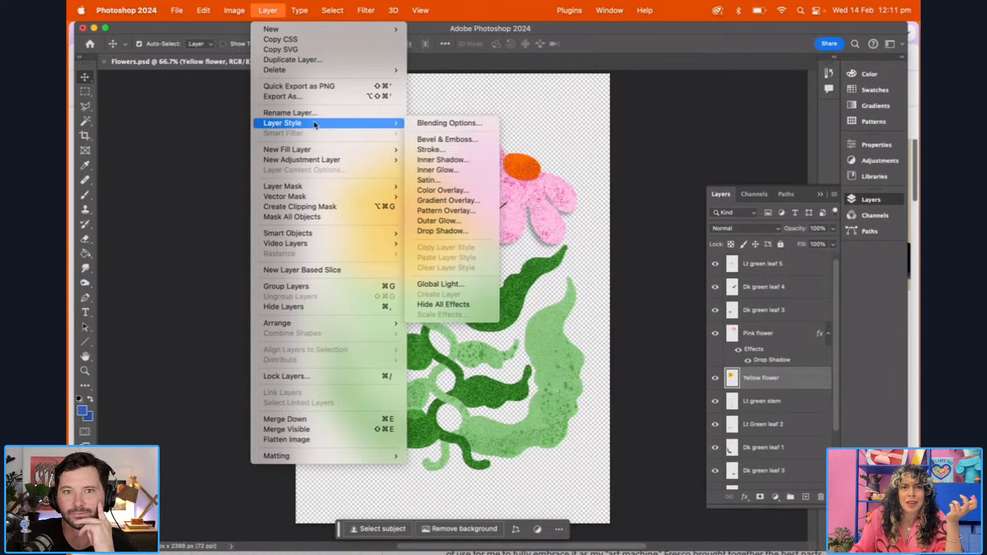
click(442, 231)
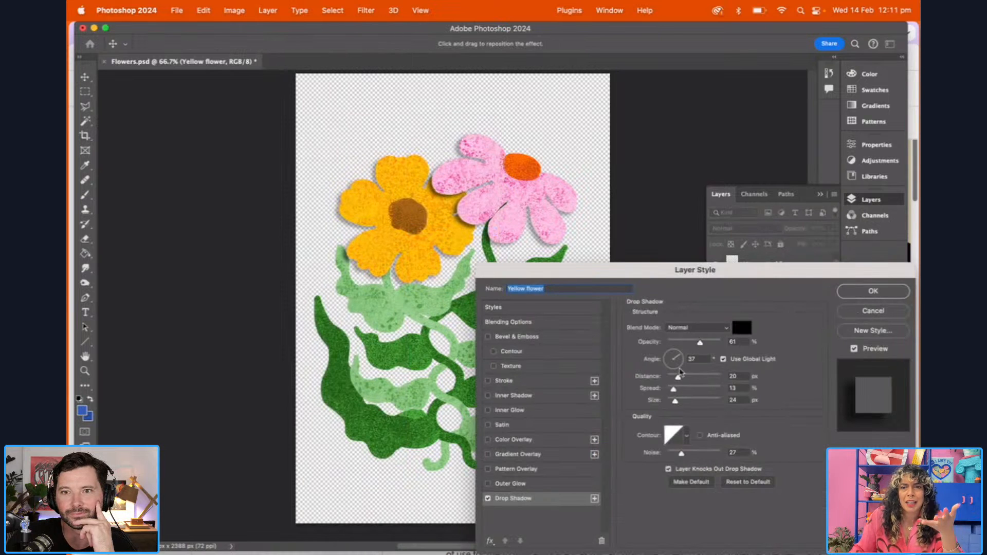
click(870, 296)
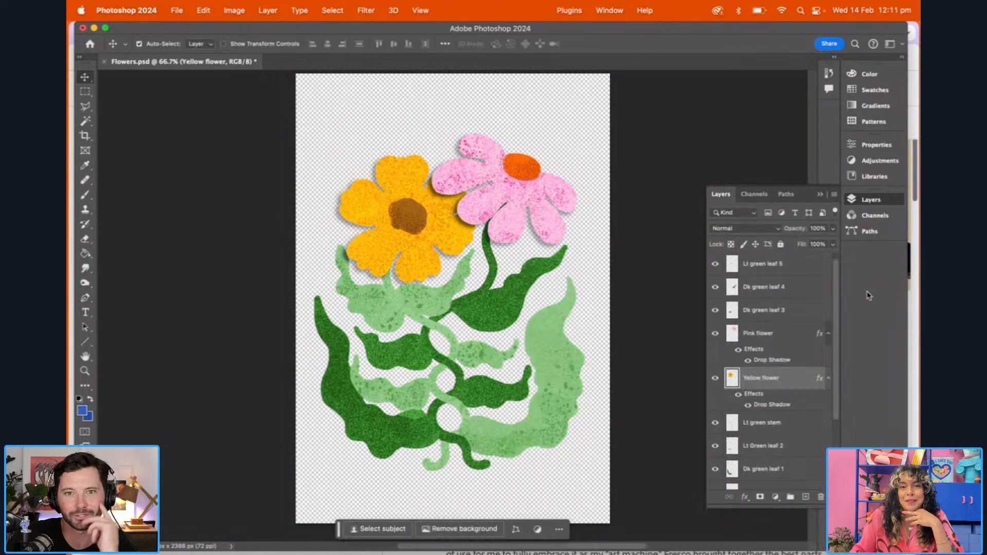
Give the Lt green leaf 4 layer below the yellow flower a drop shadow with the same settings
click(794, 267)
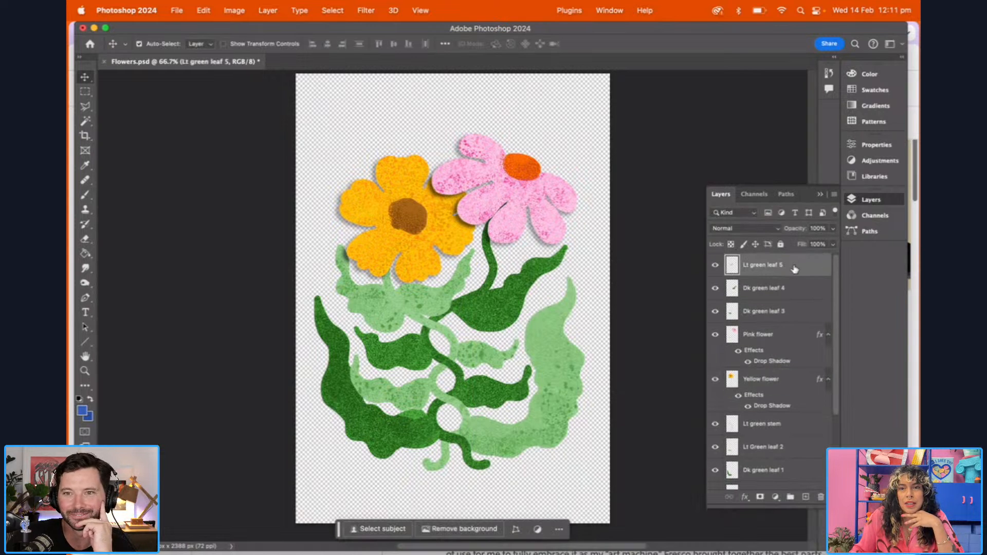
click(386, 309)
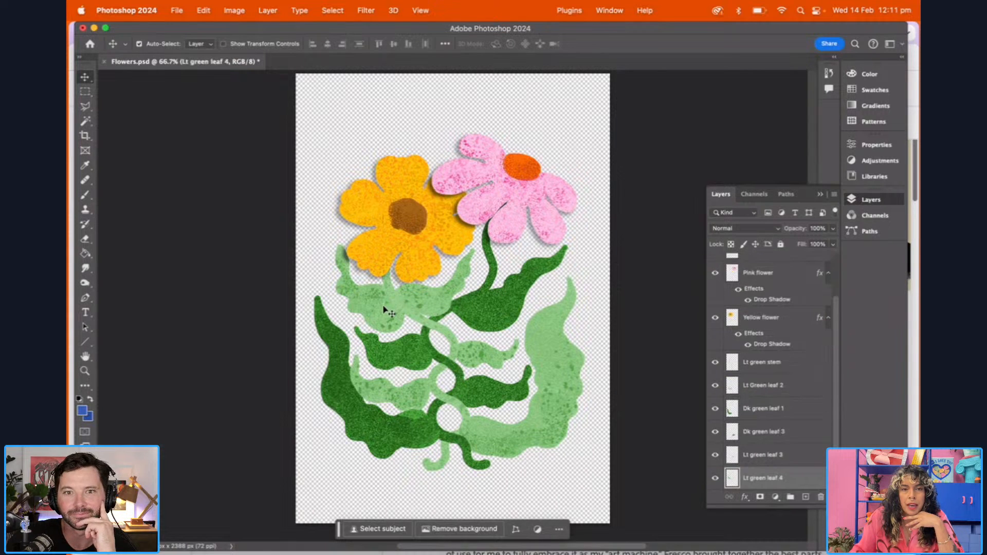
click(234, 10)
mouse_move(274, 10)
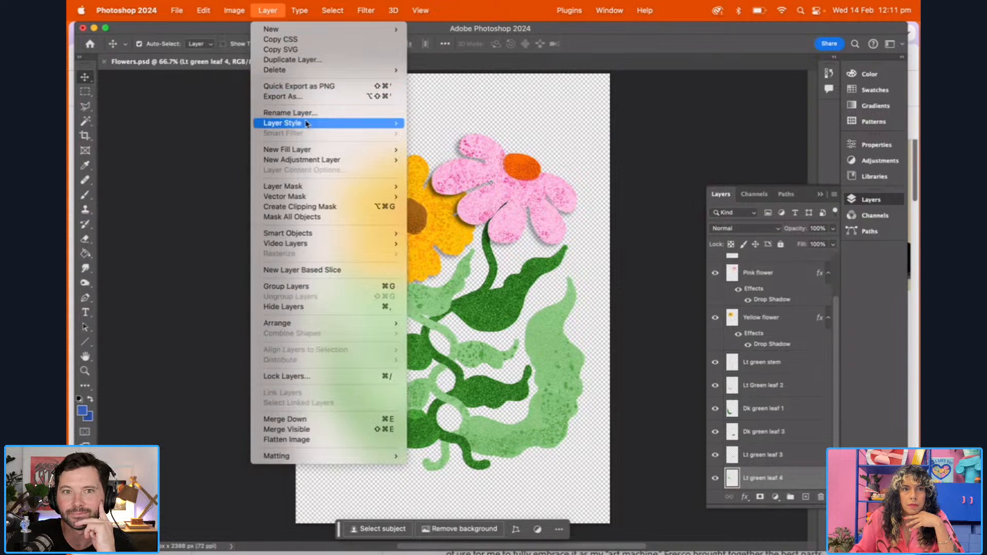
mouse_move(308, 123)
click(441, 232)
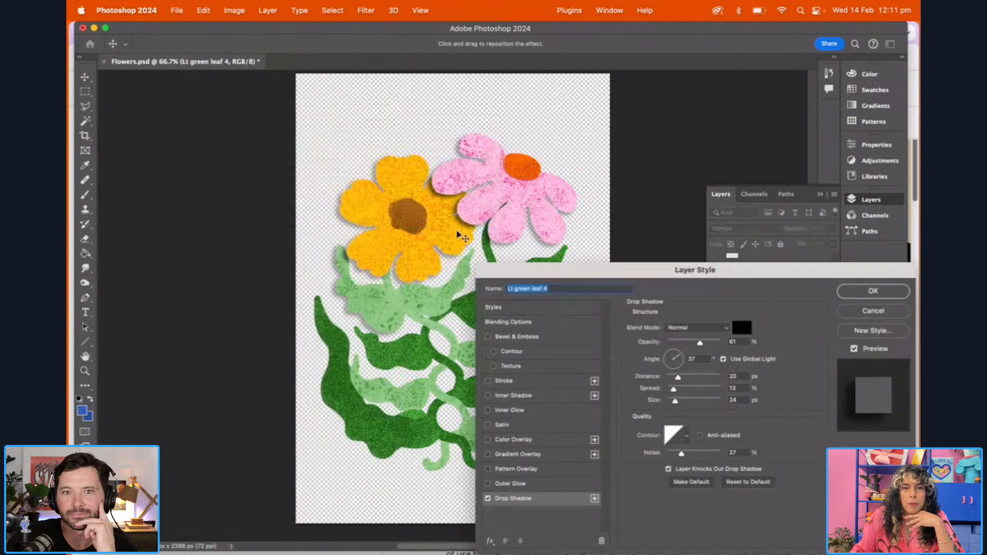
click(873, 292)
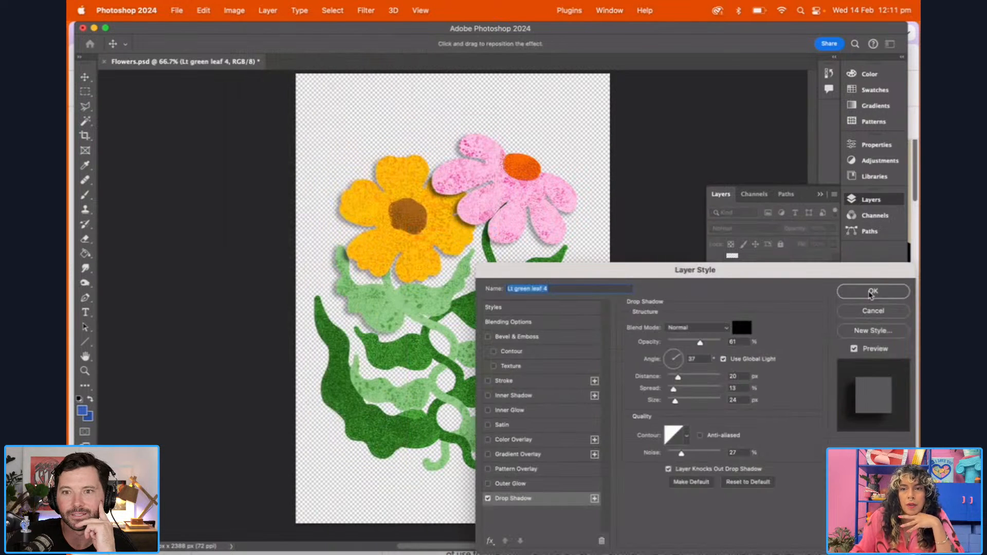
Add the same drop shadow to the Lt green leaf 5 layer
click(424, 295)
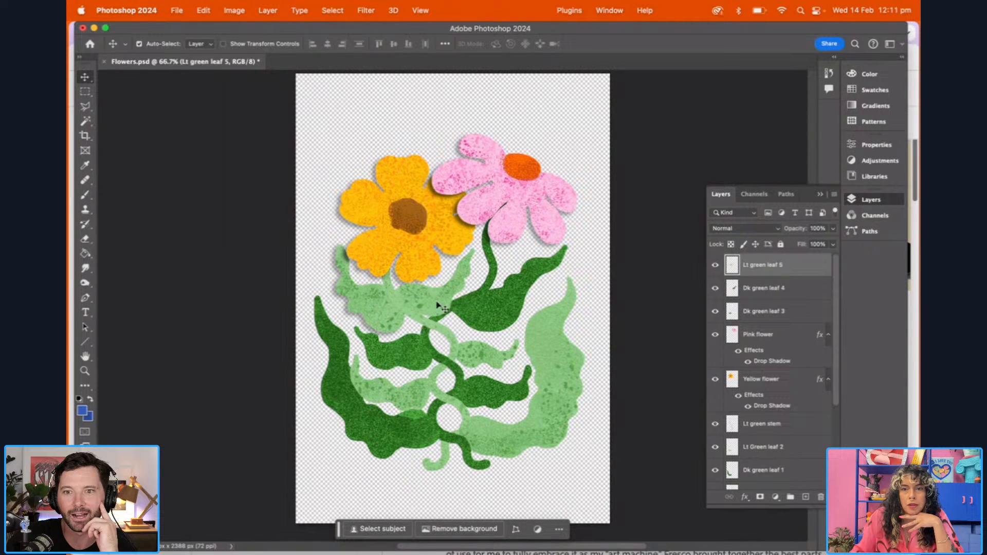
click(268, 11)
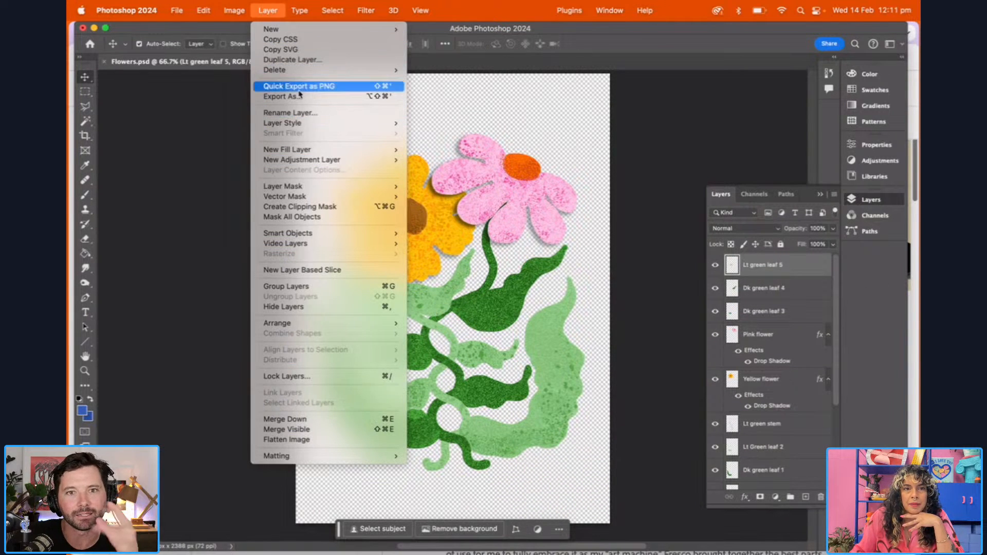
mouse_move(277, 123)
click(441, 231)
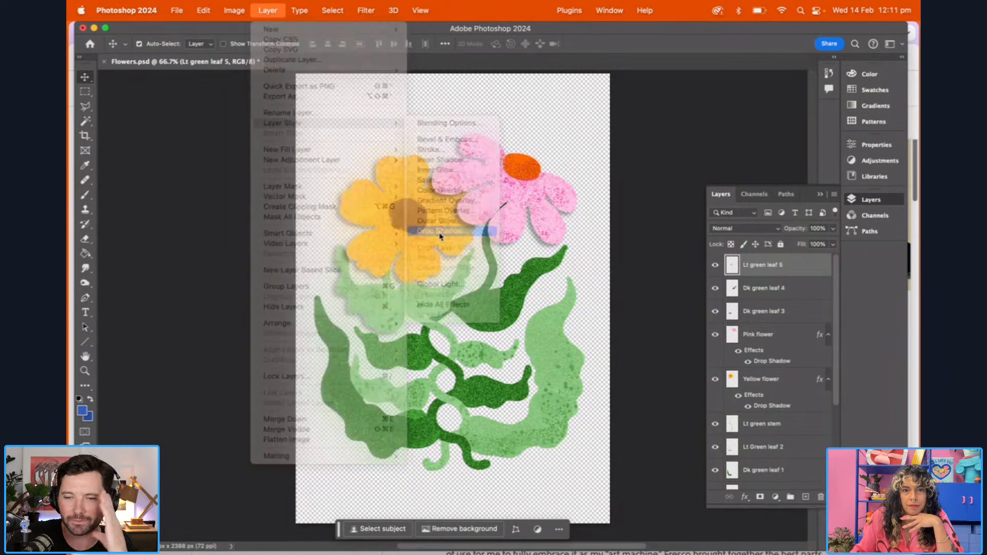
click(859, 294)
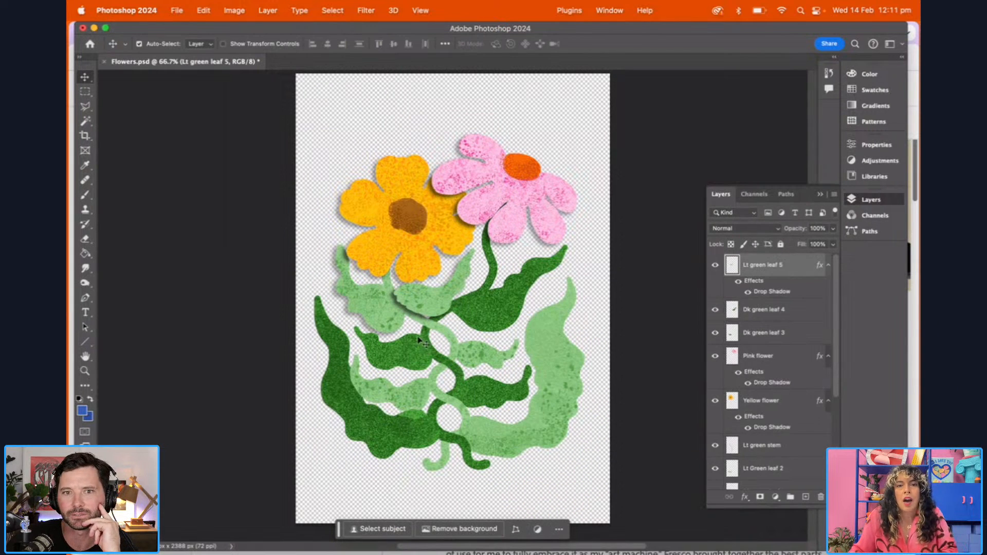
click(789, 315)
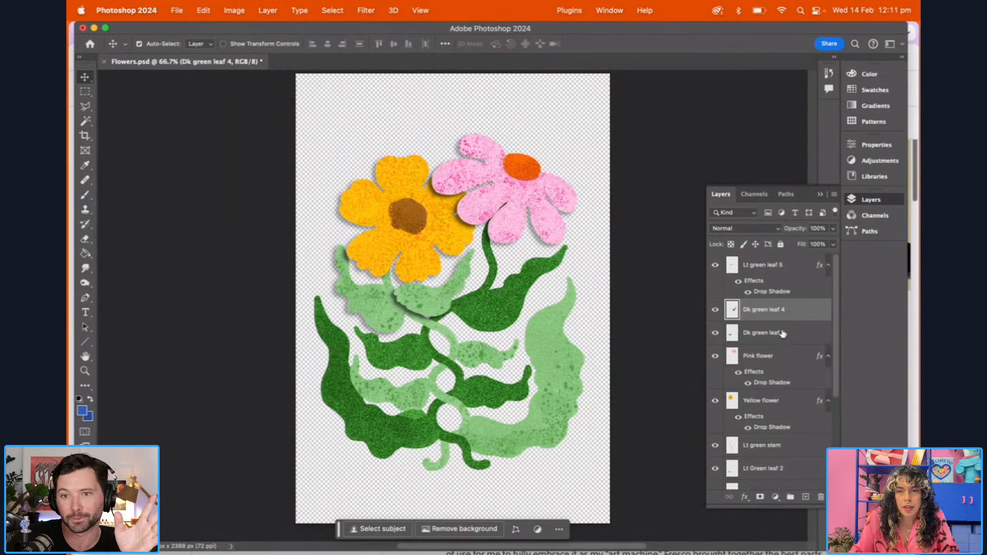
scroll(794, 333, down, 2)
scroll(794, 333, up, 2)
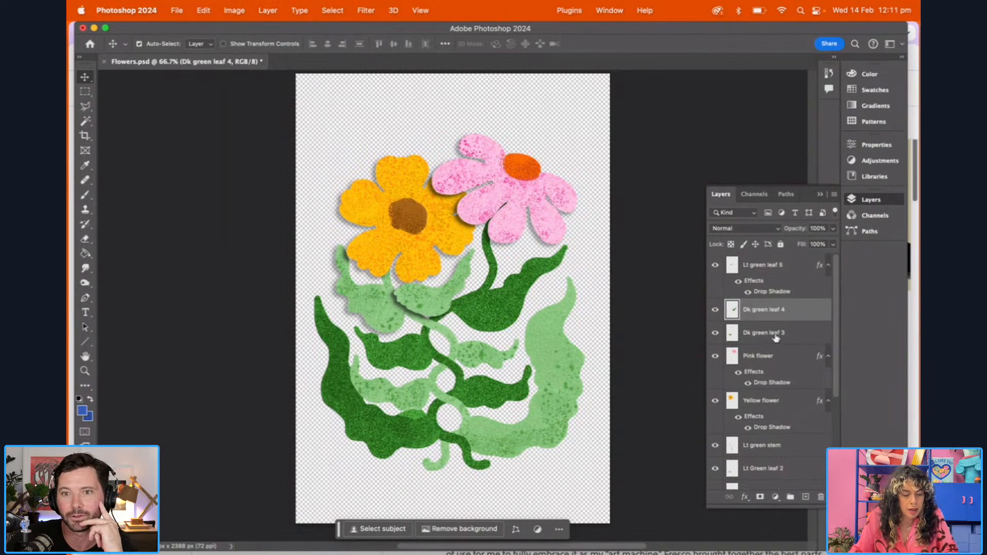
shift+click(774, 336)
click(268, 9)
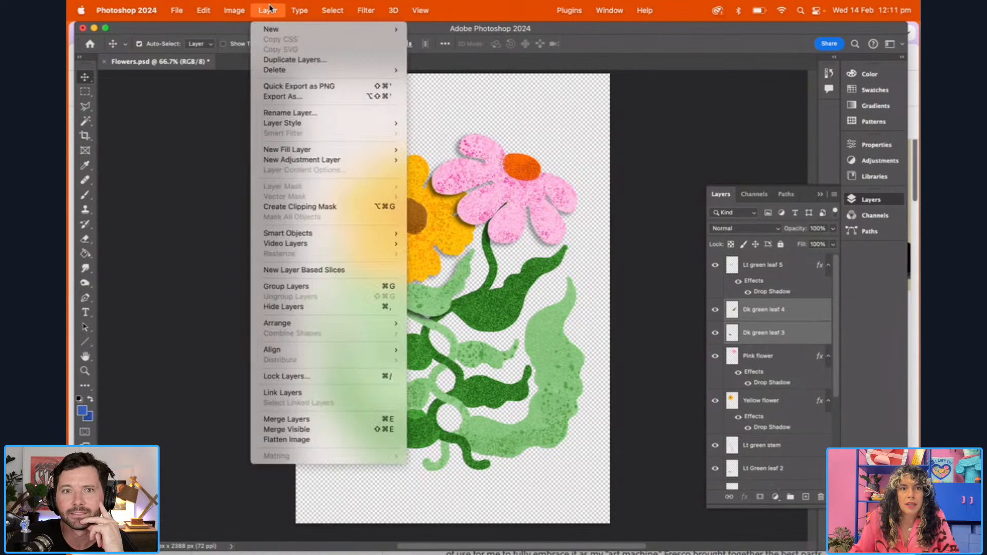
mouse_move(309, 124)
click(561, 275)
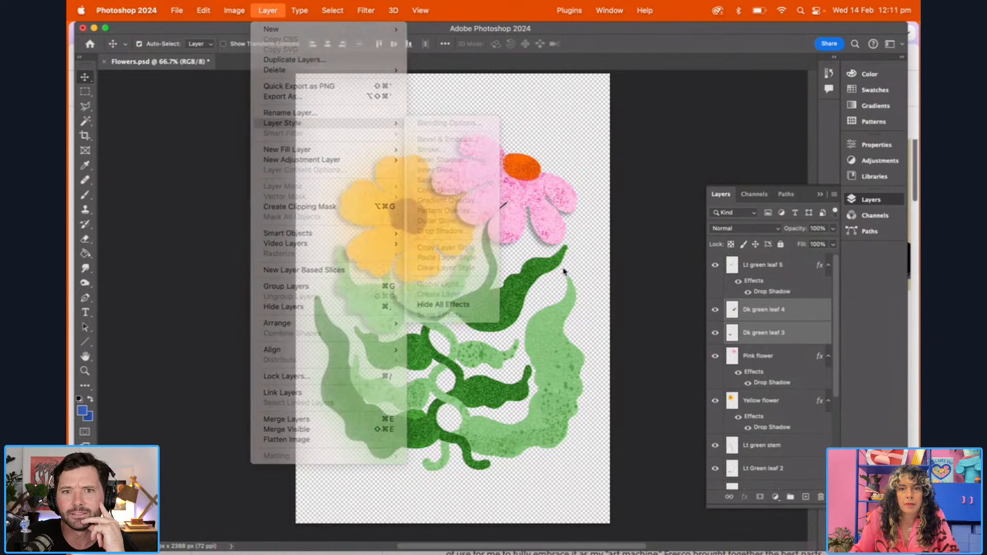
click(766, 307)
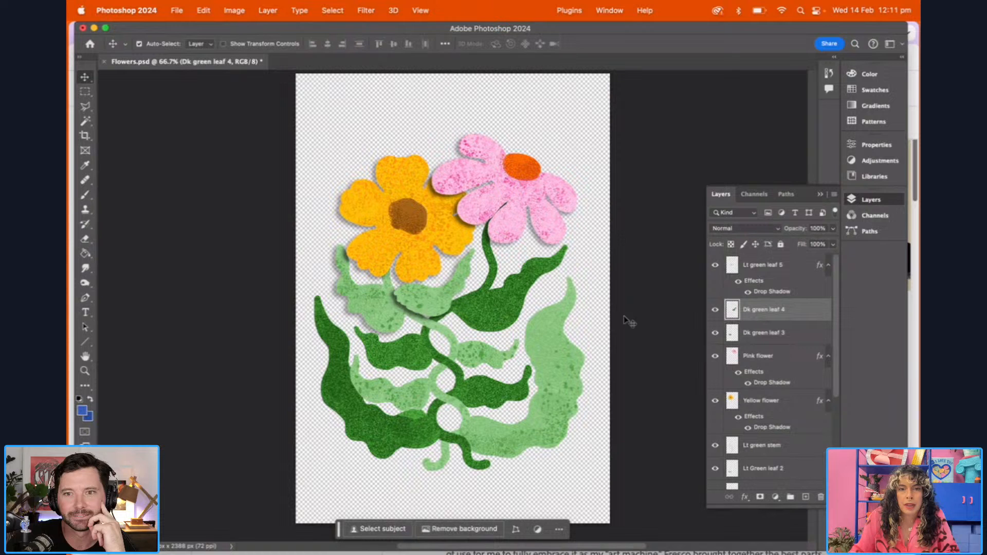
Apply a drop shadow with the existing settings to the Lt green stem layer
click(453, 342)
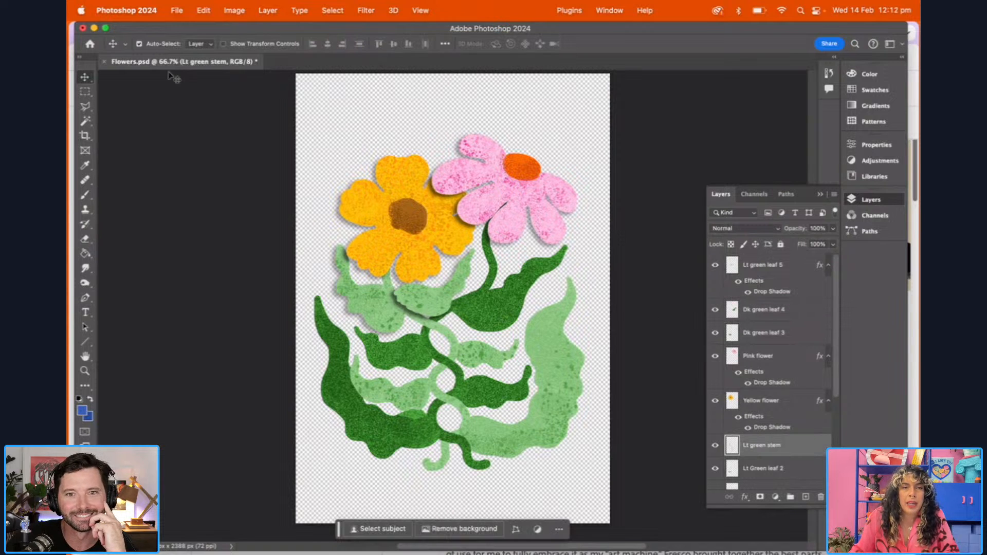
click(263, 8)
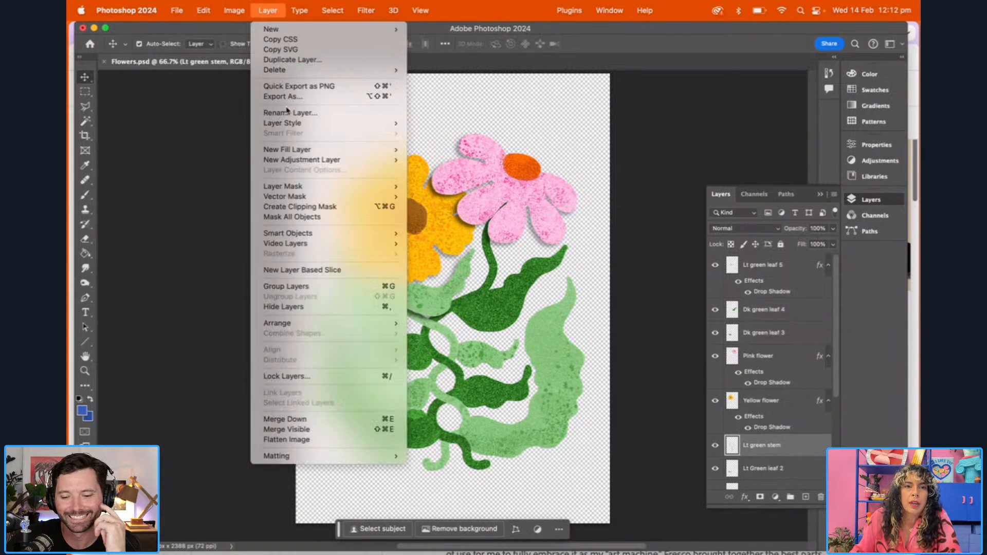
mouse_move(306, 126)
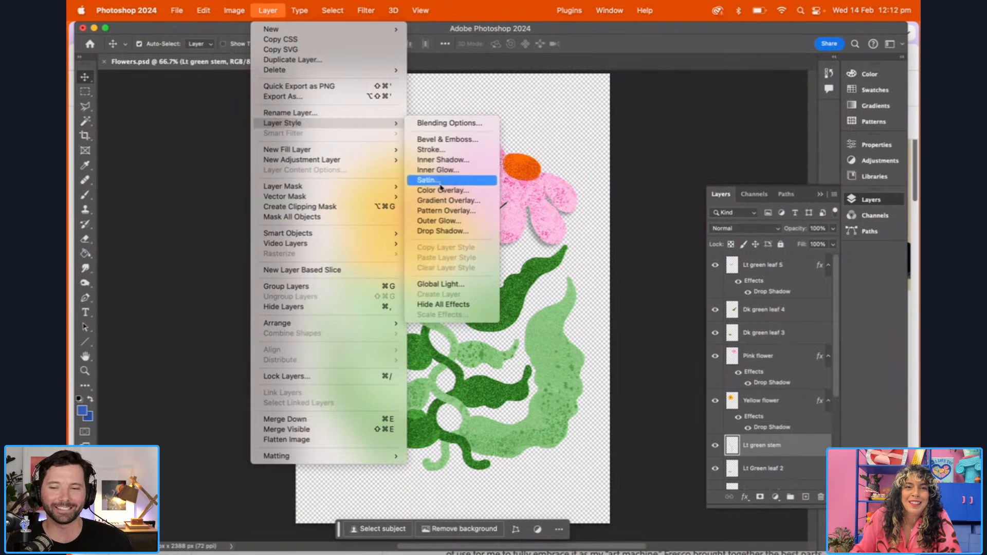
click(431, 232)
click(867, 295)
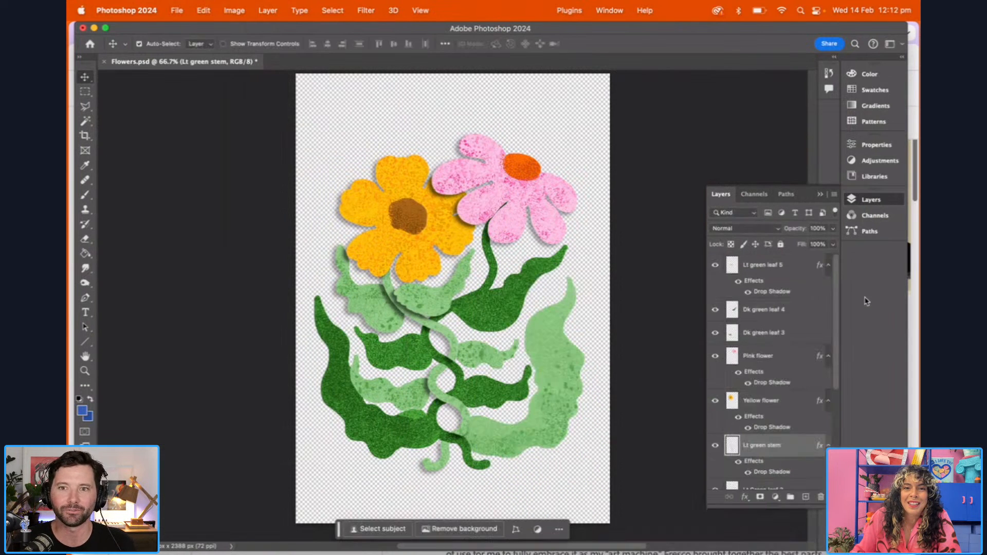
Add a drop shadow to the Lt green leaf 3 layer, keeping the same shadow settings
click(483, 352)
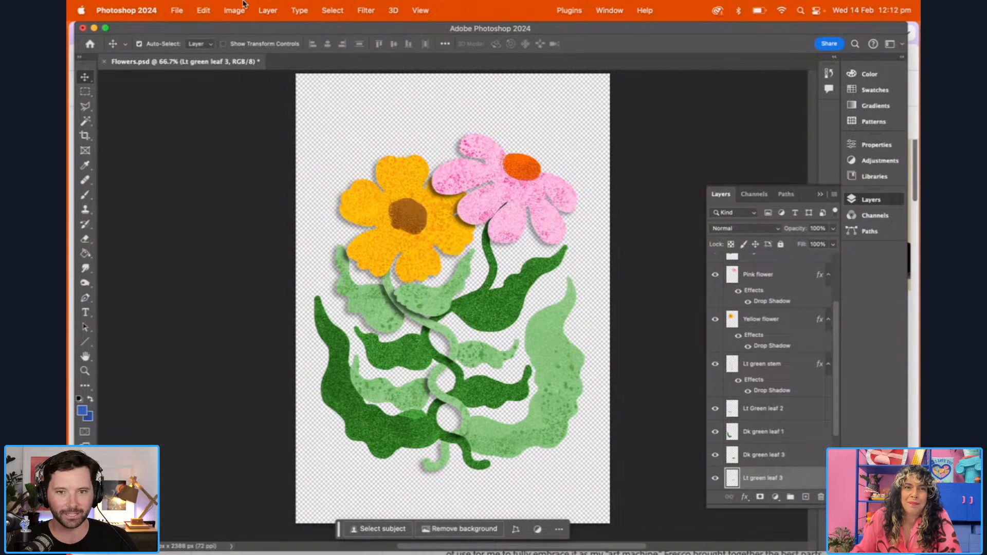
click(267, 10)
mouse_move(360, 123)
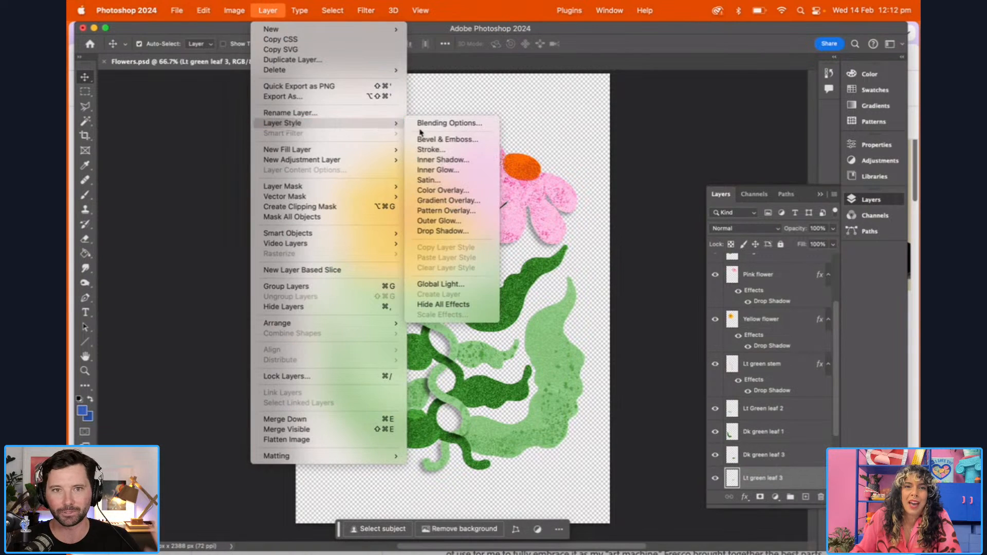
click(437, 230)
click(854, 295)
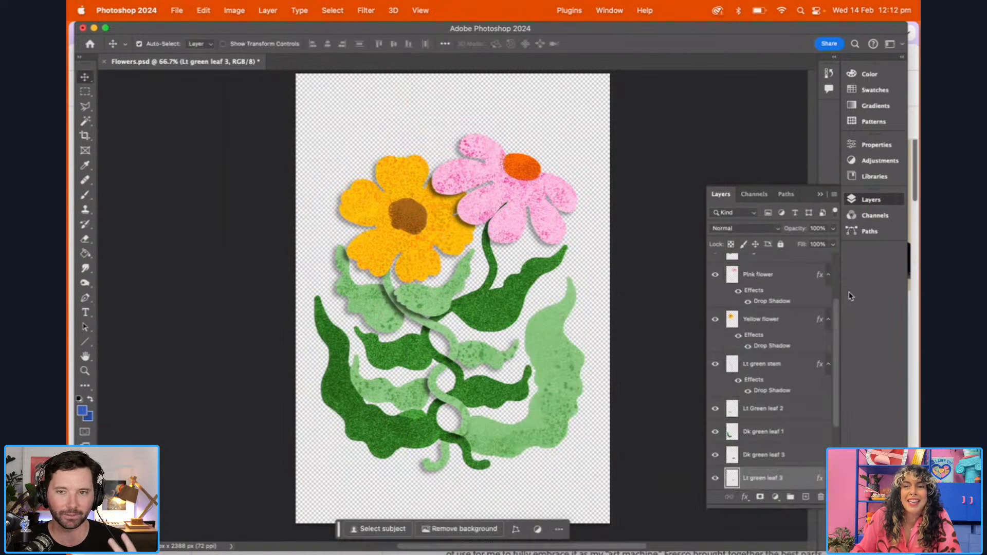
Apply the same drop shadow style to the Lt Green leaf 2 layer
click(414, 404)
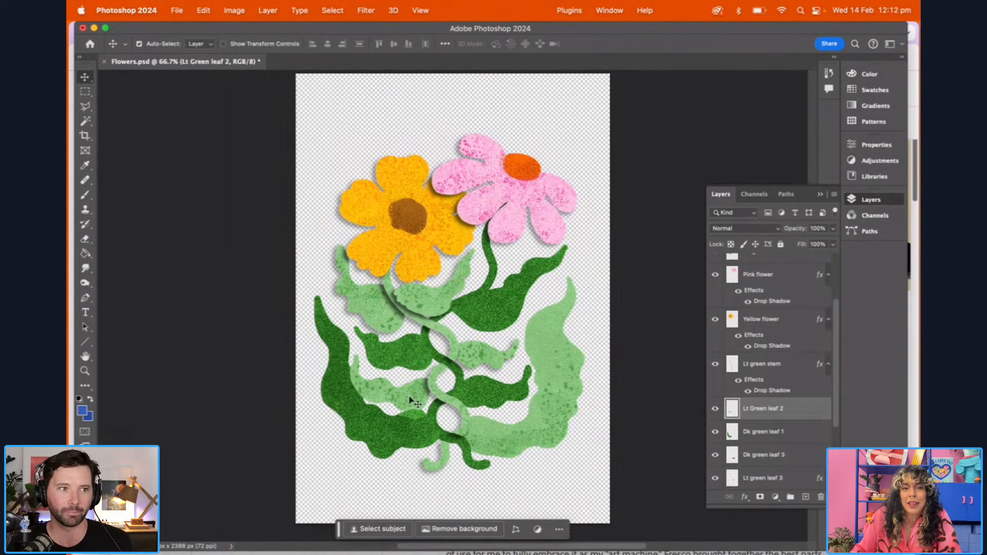
click(267, 10)
mouse_move(328, 123)
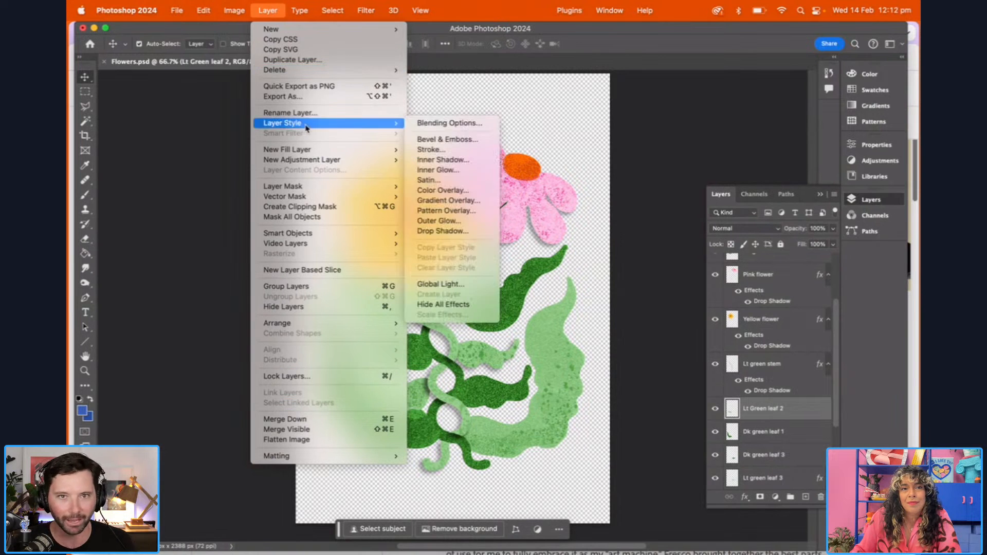
click(438, 231)
click(856, 295)
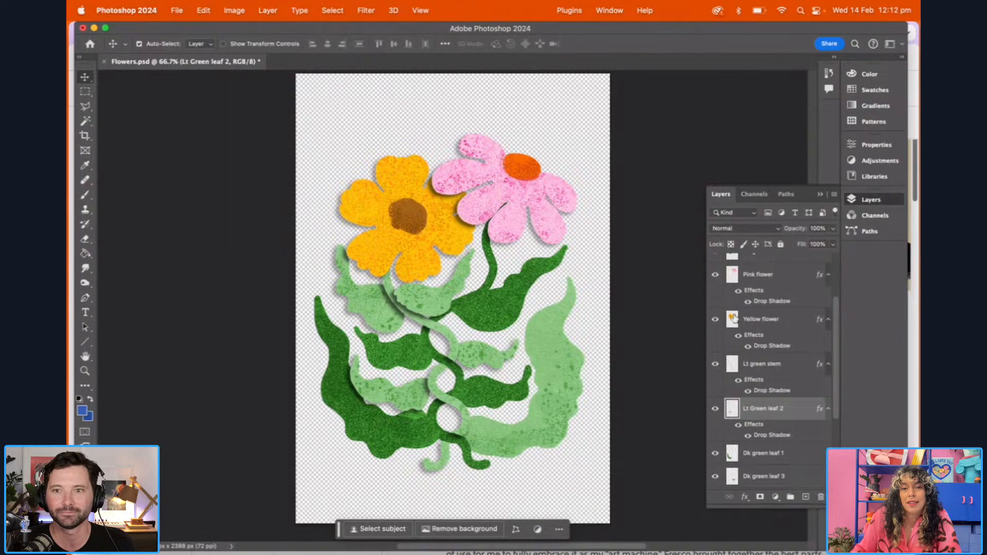
Add a drop shadow to the large Lt Green leaf 1 layer, keeping the existing shadow settings
click(507, 437)
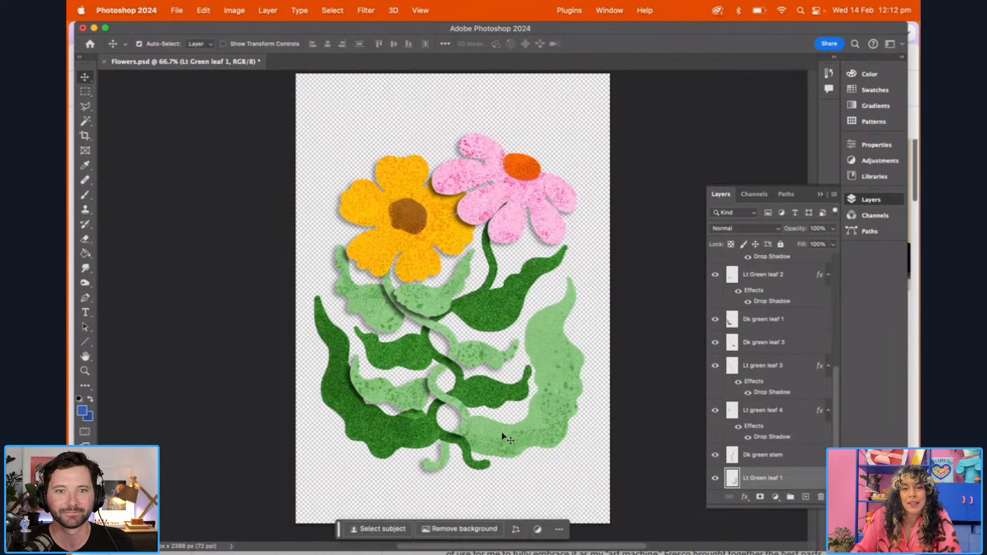
click(268, 10)
mouse_move(308, 123)
click(455, 234)
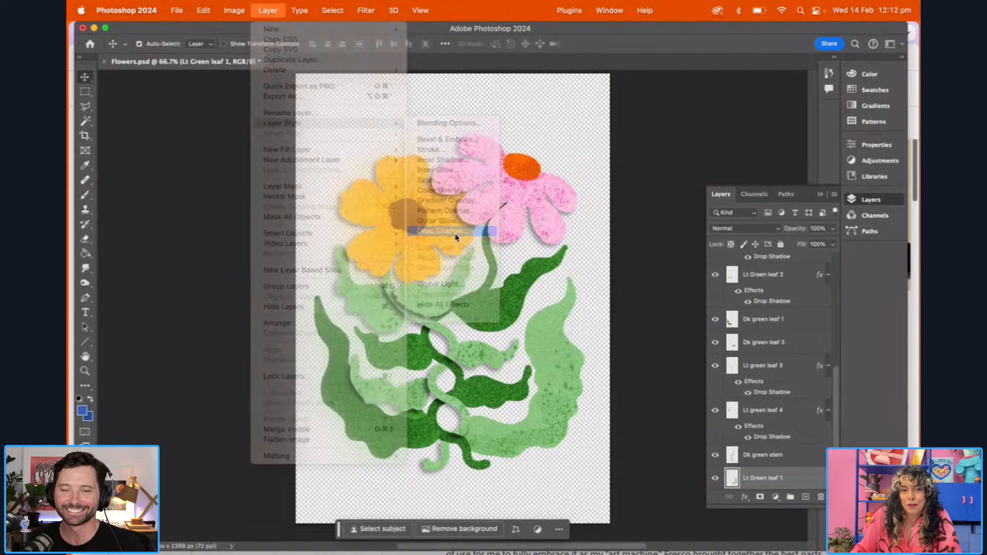
click(868, 288)
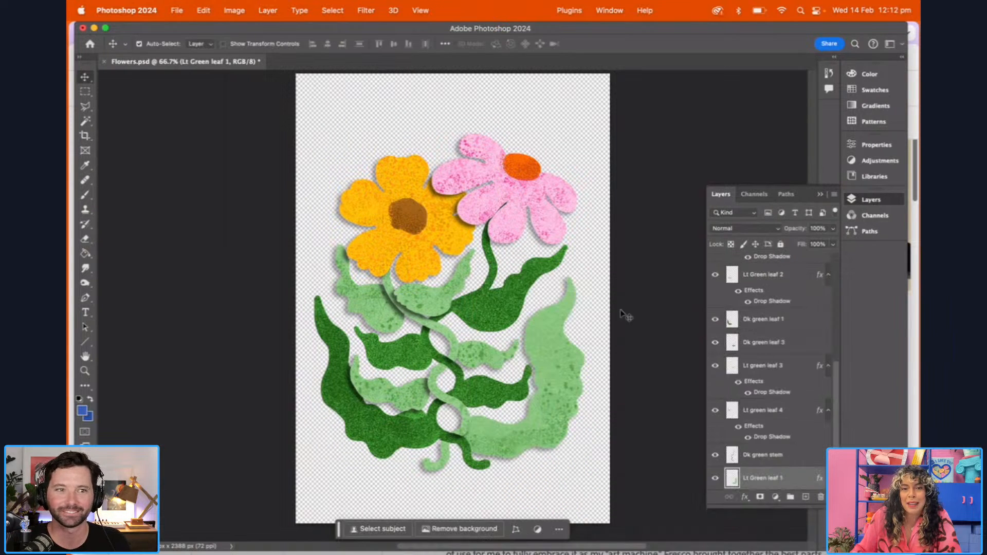
Apply the matching drop shadow to the Dk green stem layer without altering its settings
click(493, 272)
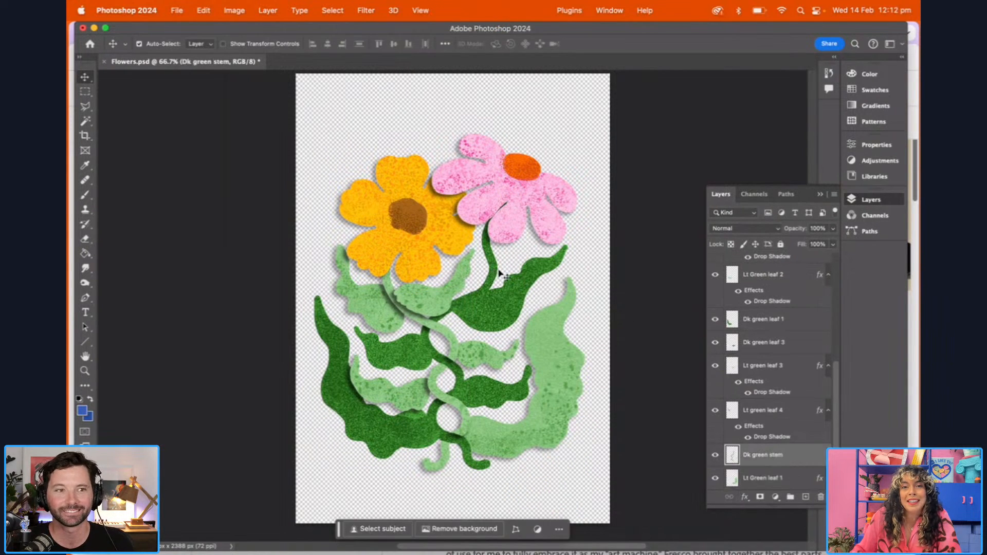
click(268, 10)
mouse_move(306, 125)
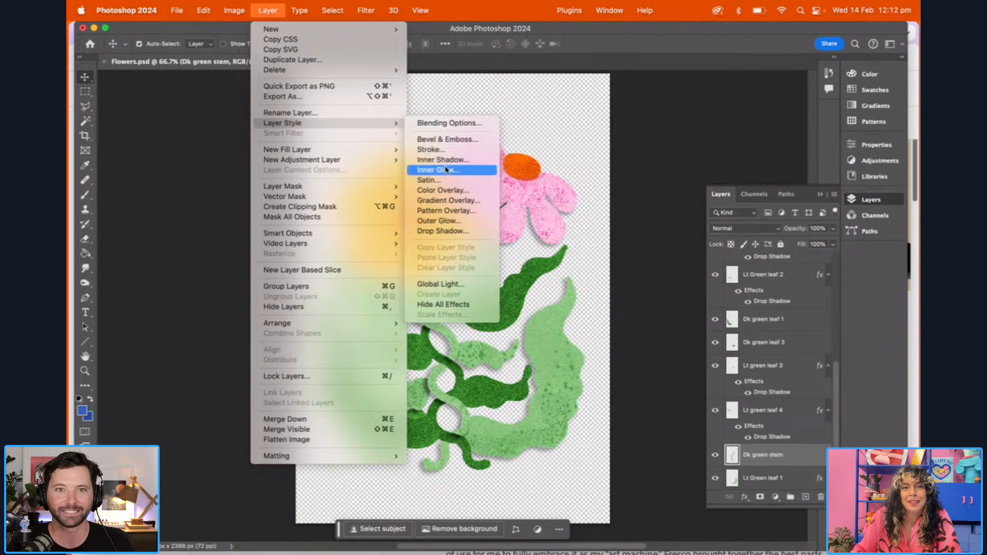
click(453, 232)
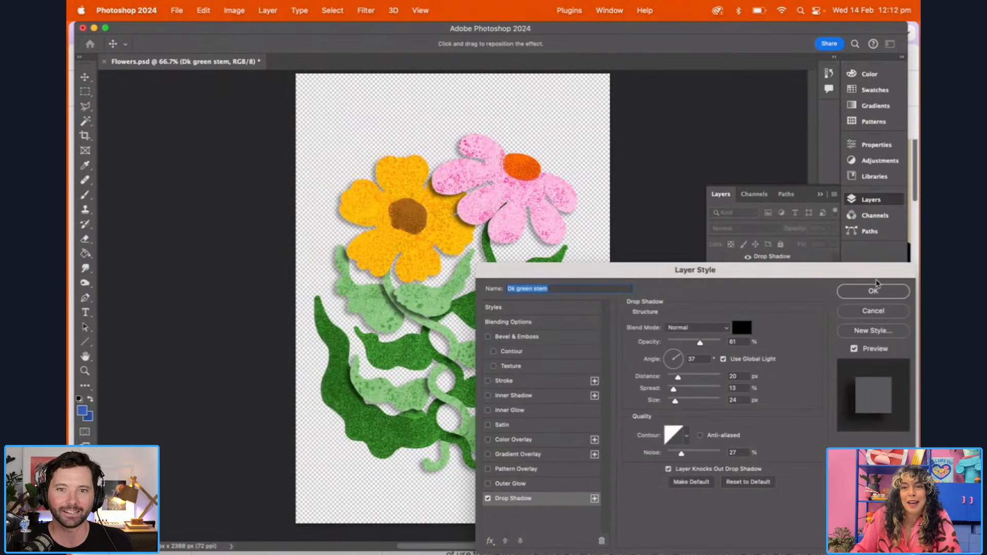
click(877, 287)
Give the Dk green leaf 4 layer the same drop shadow as the other artwork pieces
click(496, 314)
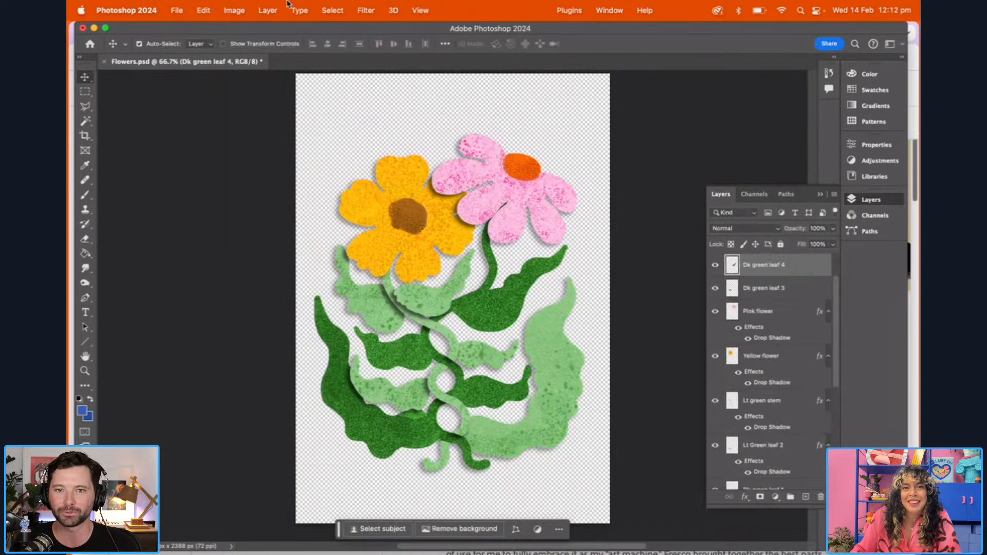
click(260, 10)
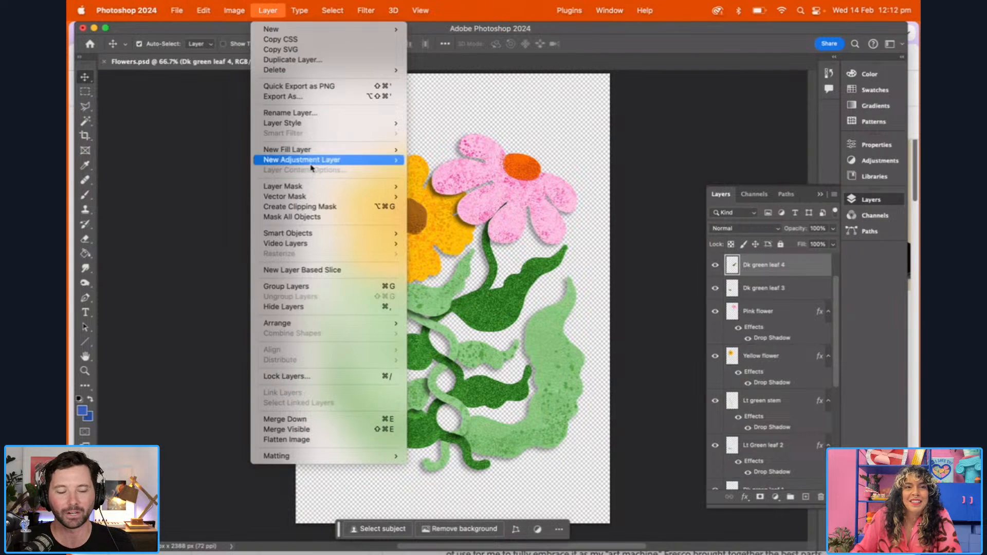
mouse_move(309, 123)
click(454, 232)
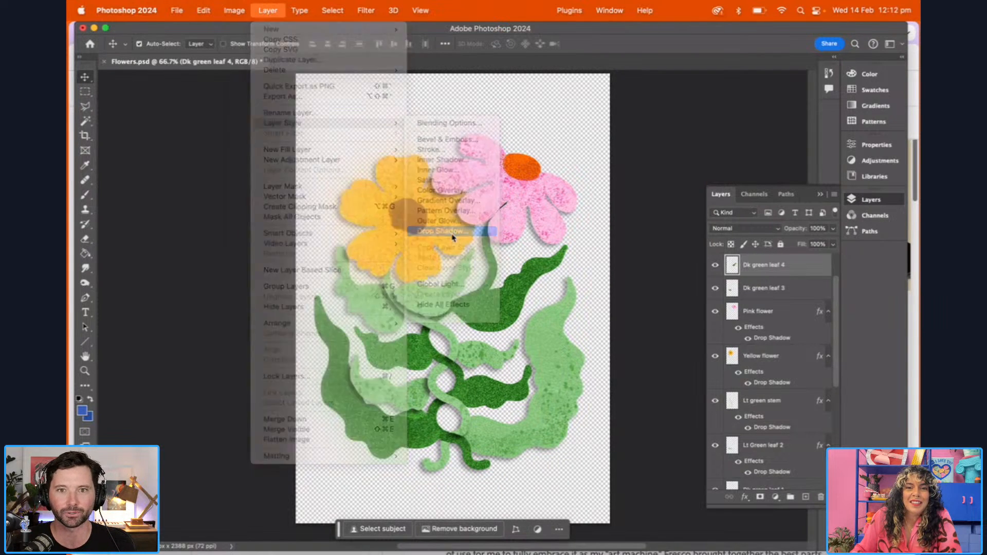
key(Return)
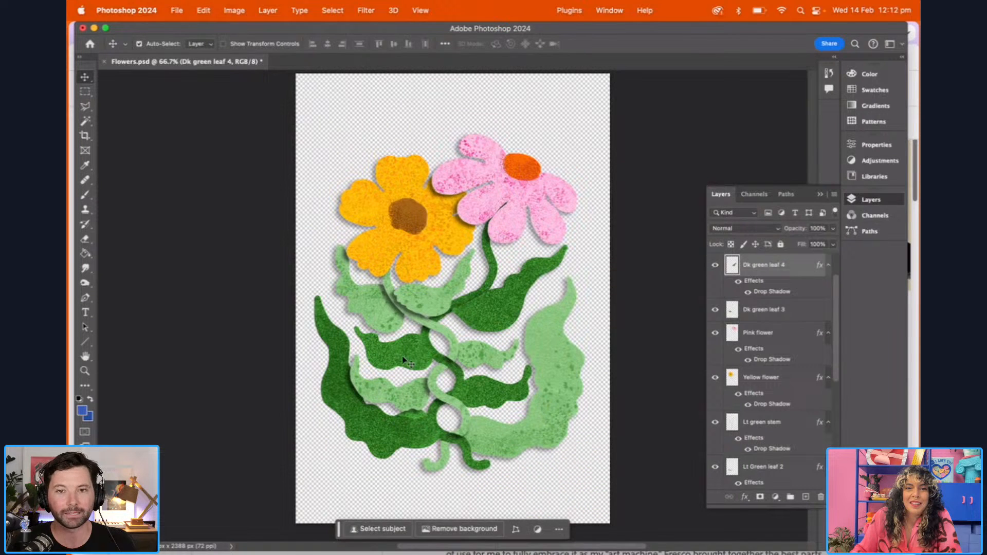
Apply the same drop shadow to the Dk green leaf 3 layer directly beneath Dk green leaf 4
click(423, 306)
click(268, 11)
mouse_move(321, 126)
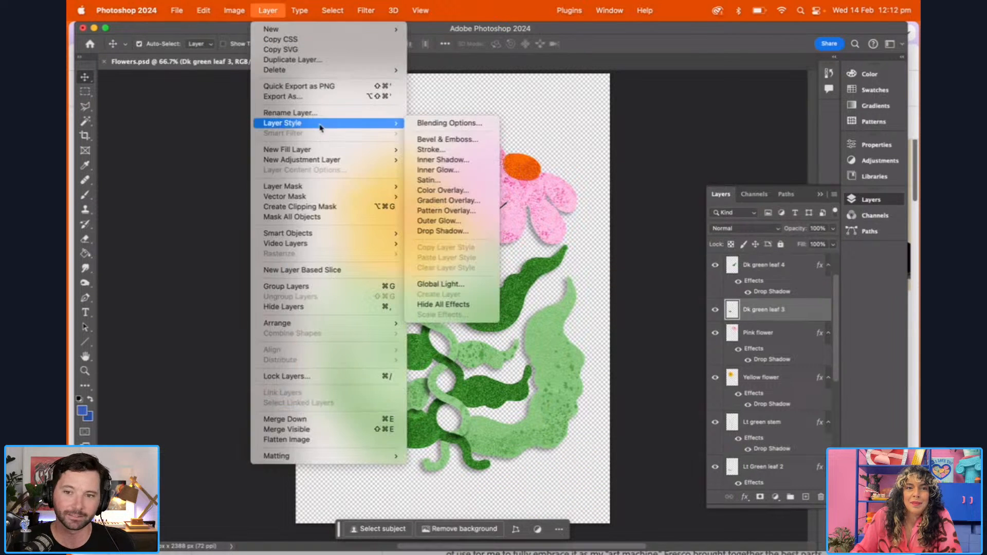
click(441, 232)
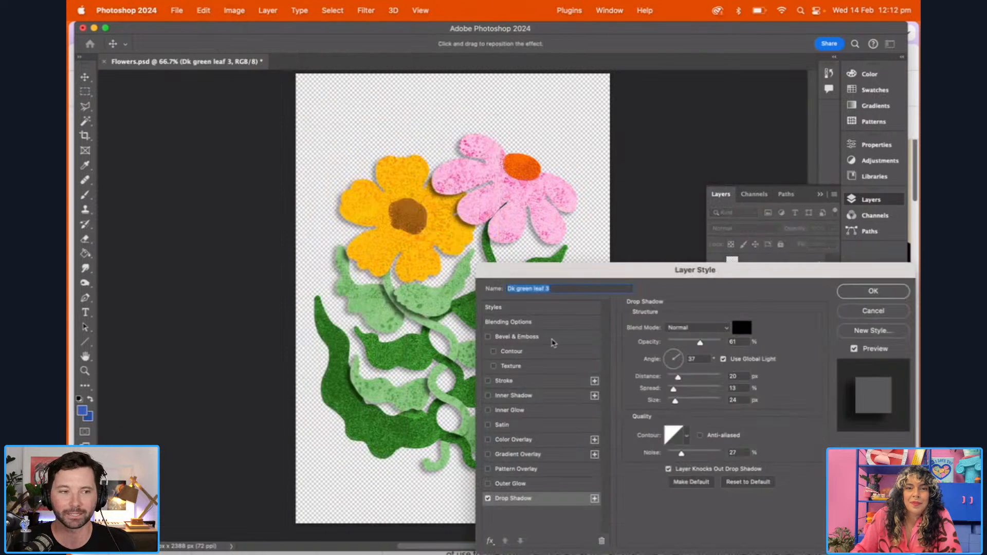
click(858, 298)
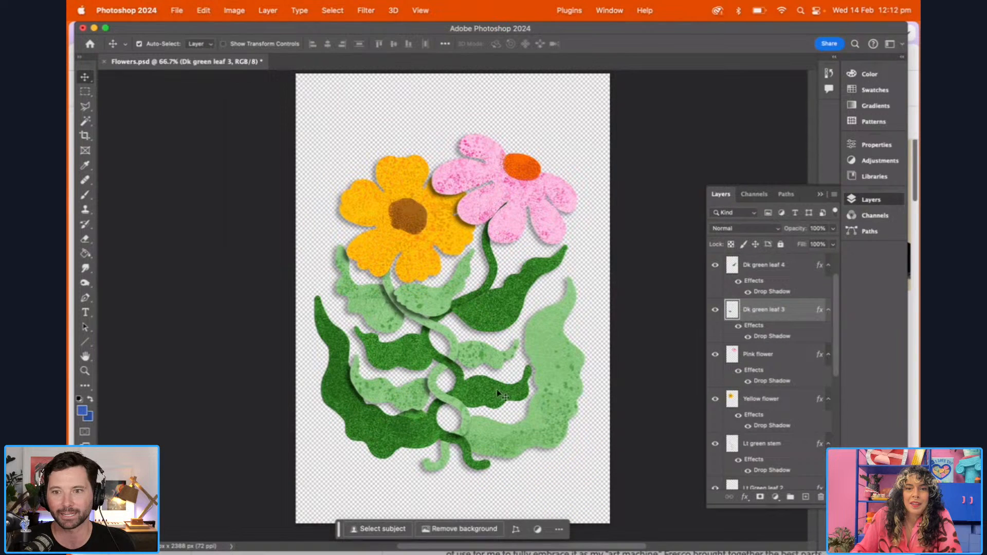
Add the matching drop shadow to the other Dk green leaf 3 layer, the one below Dk green leaf 1
click(265, 10)
mouse_move(310, 125)
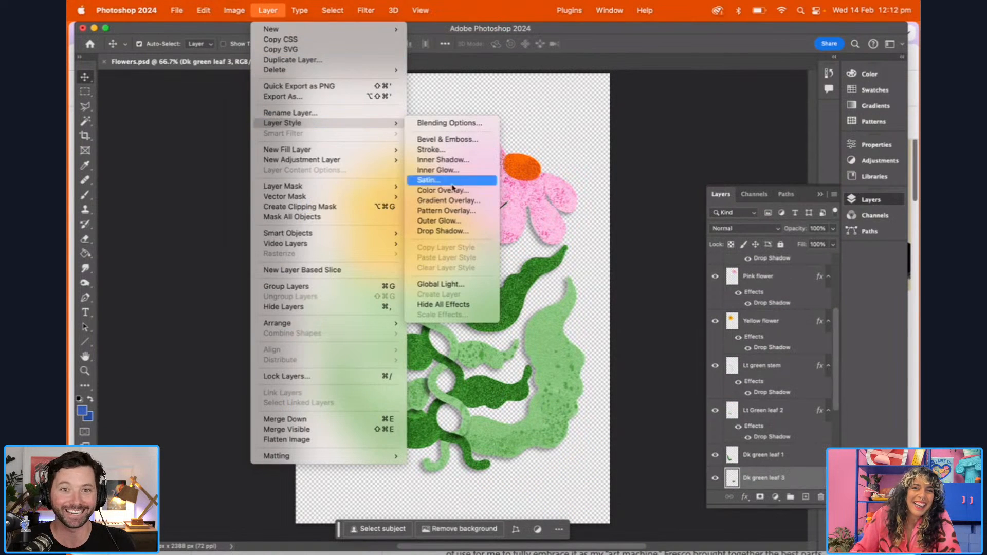
click(447, 234)
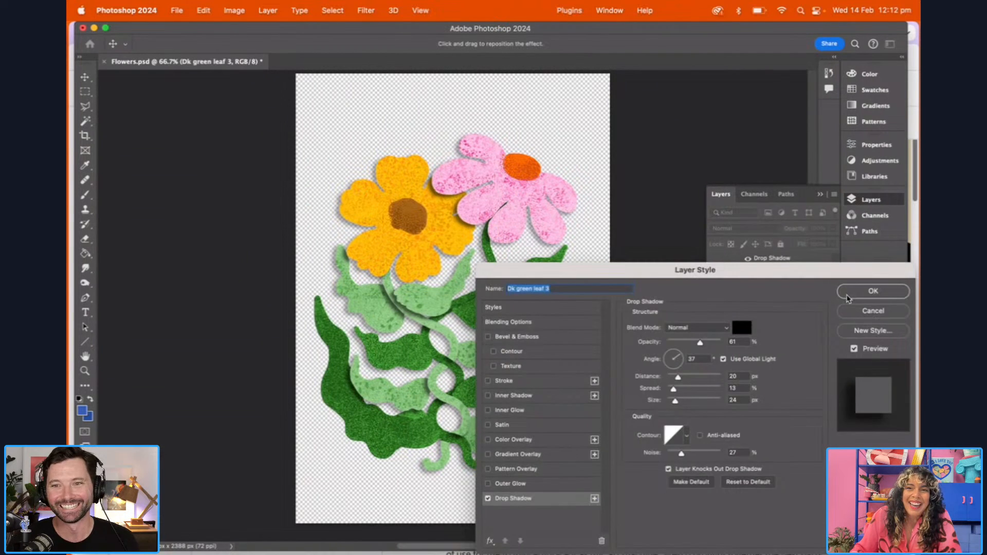
click(872, 289)
Add a drop shadow with the existing settings to the Dk green leaf 1 layer
click(430, 432)
click(267, 10)
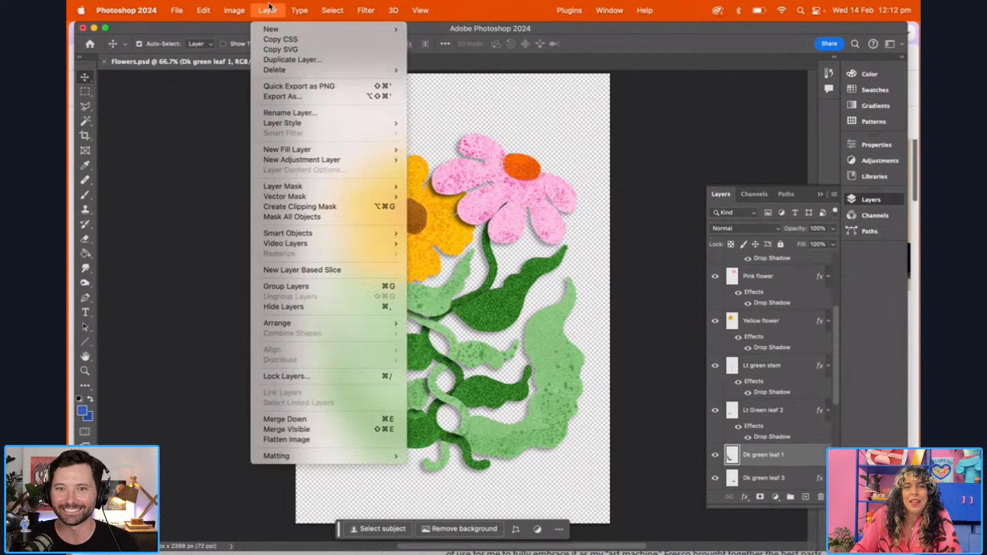
mouse_move(306, 123)
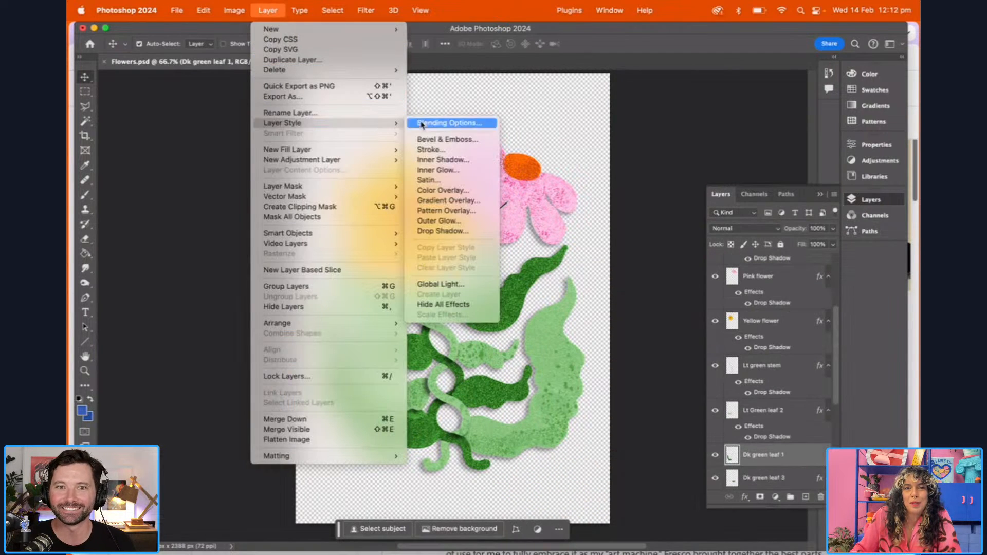
click(444, 231)
click(874, 289)
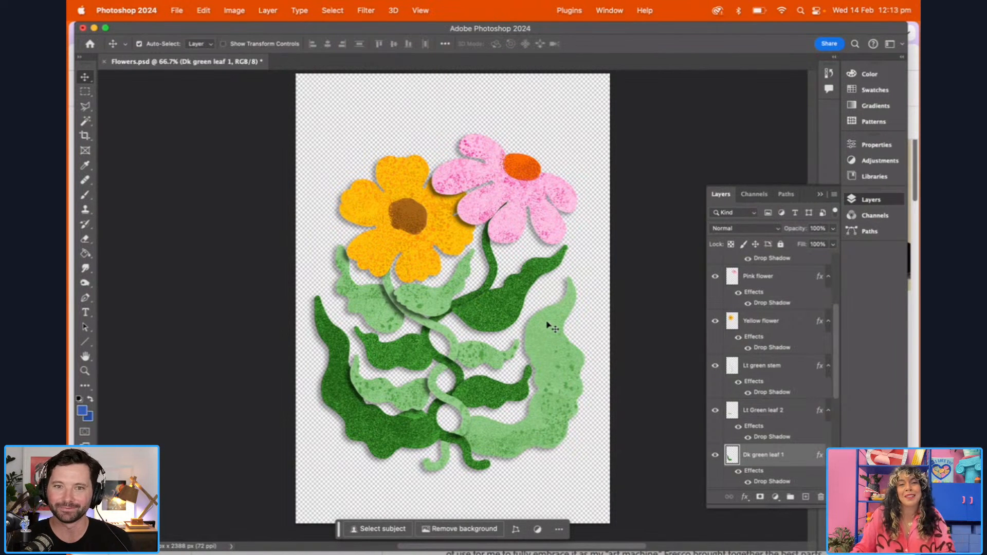
Save the document, and save it again as Flowers Flyn.psd in the Adobe Live folder with Maximize Compatibility on
click(177, 11)
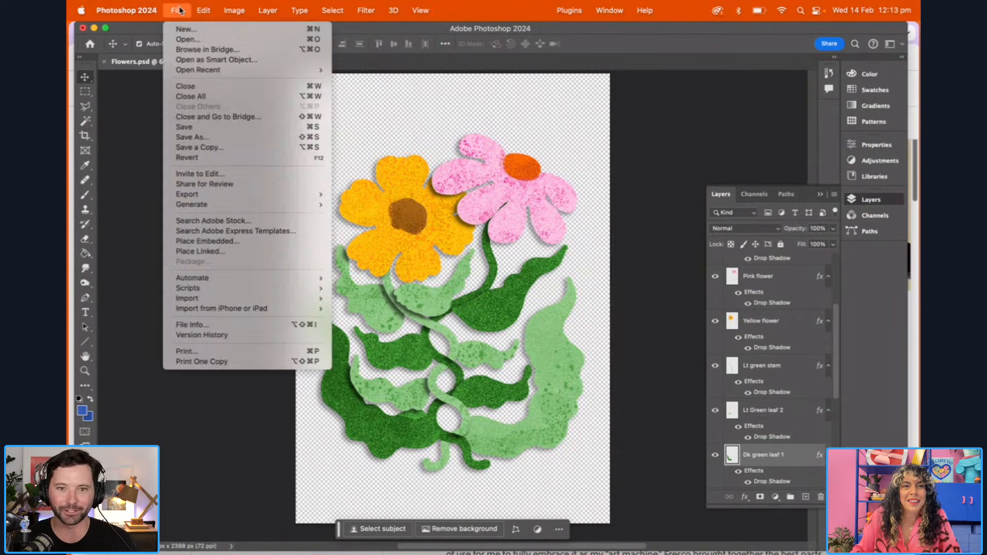
click(205, 127)
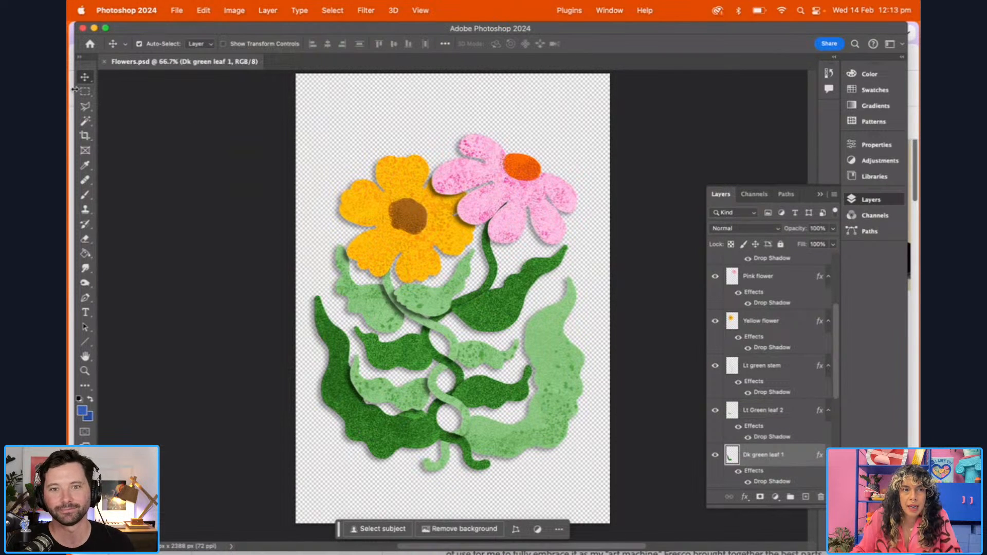
click(177, 10)
click(188, 137)
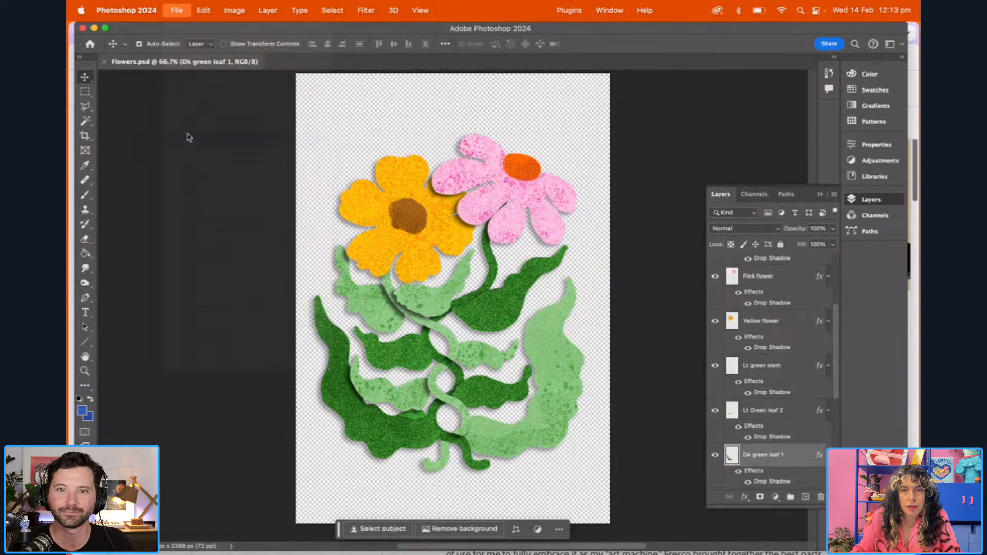
click(534, 159)
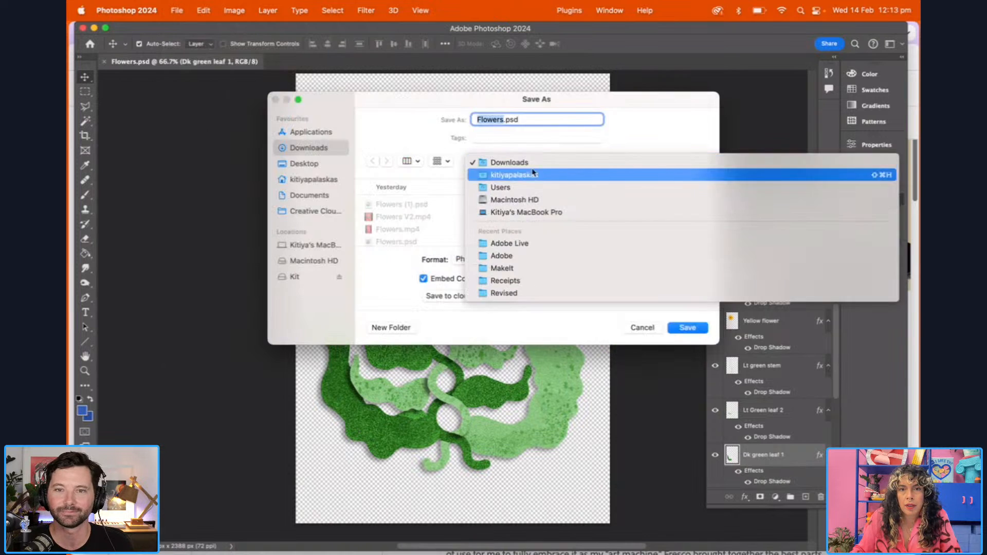
click(514, 244)
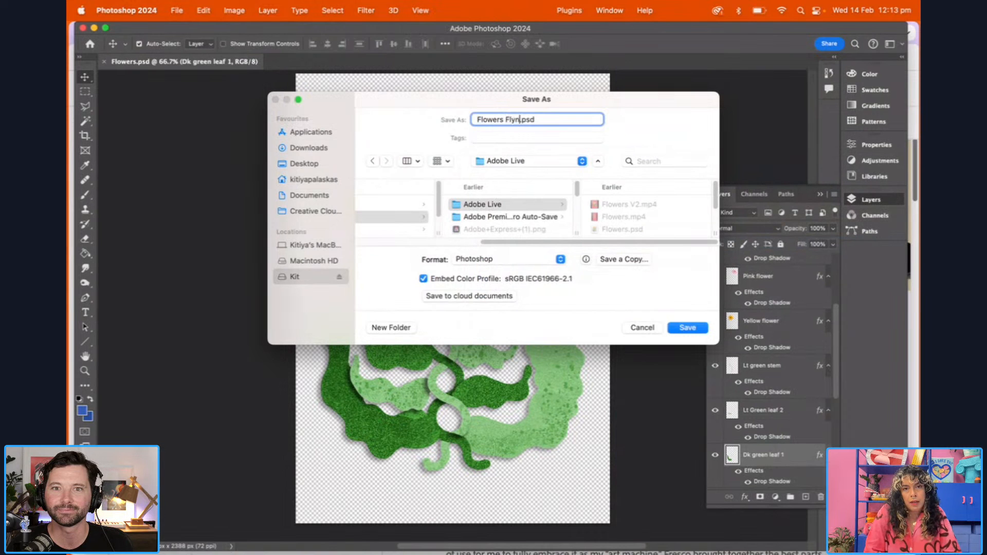
click(698, 329)
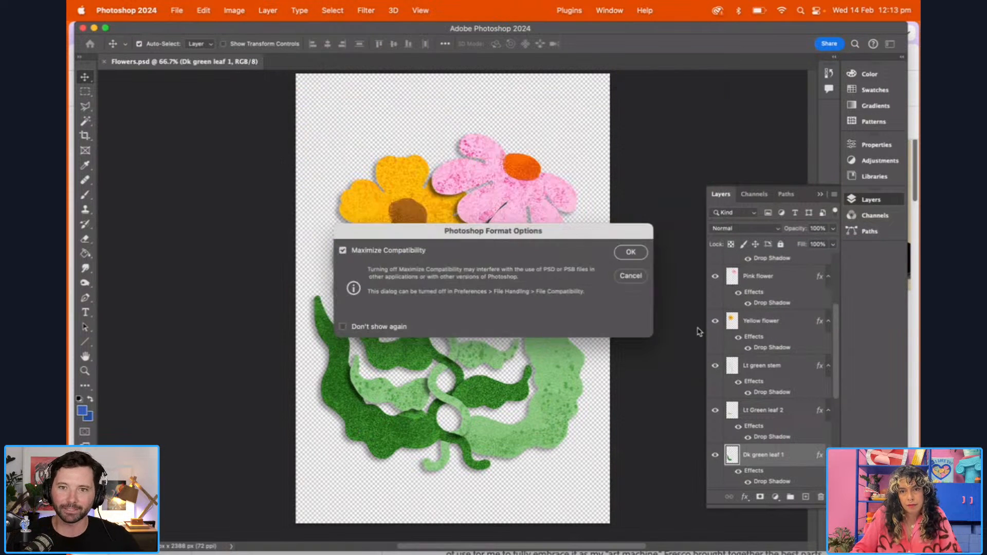
click(636, 253)
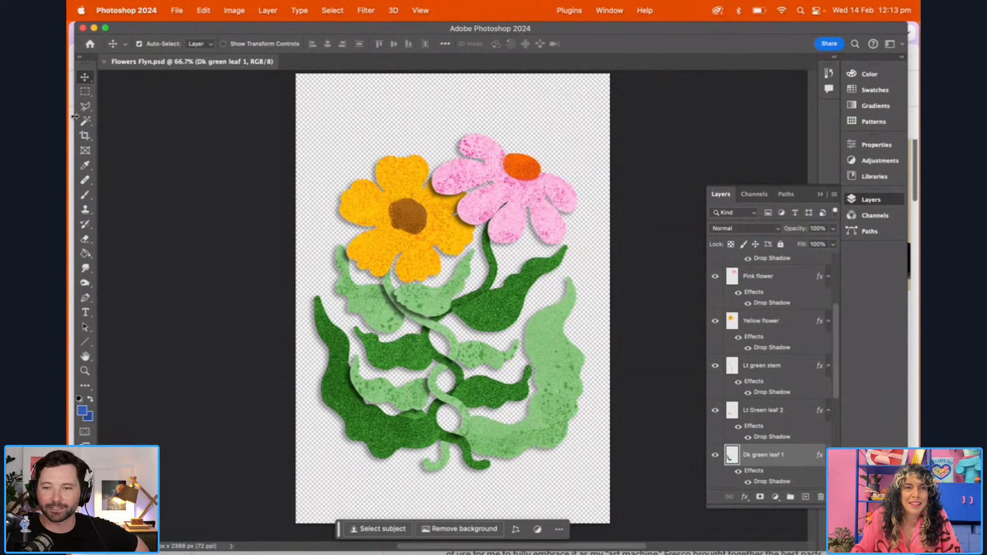
Switch to Chrome, view the existing Flowers design, and go to the Adobe Express home page
key(super+Tab)
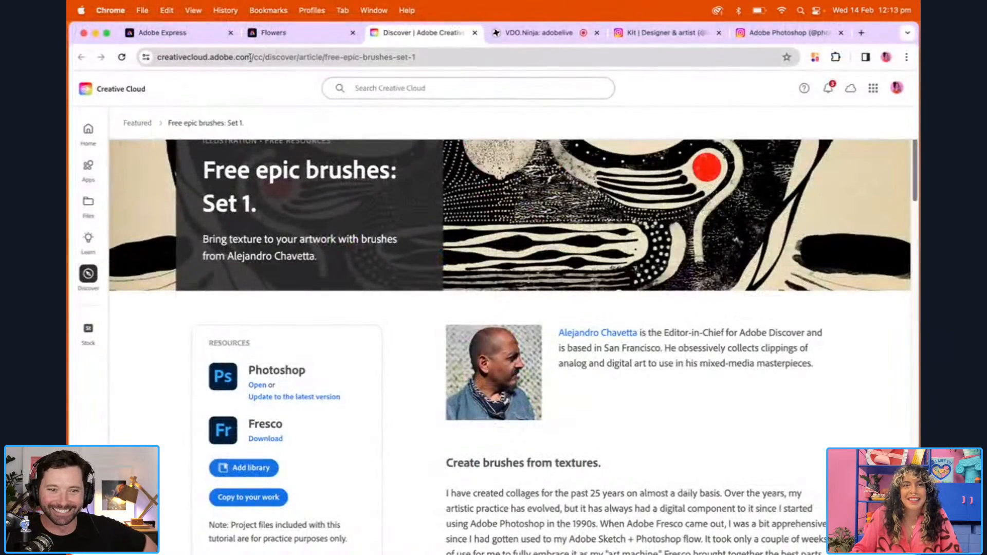
click(272, 34)
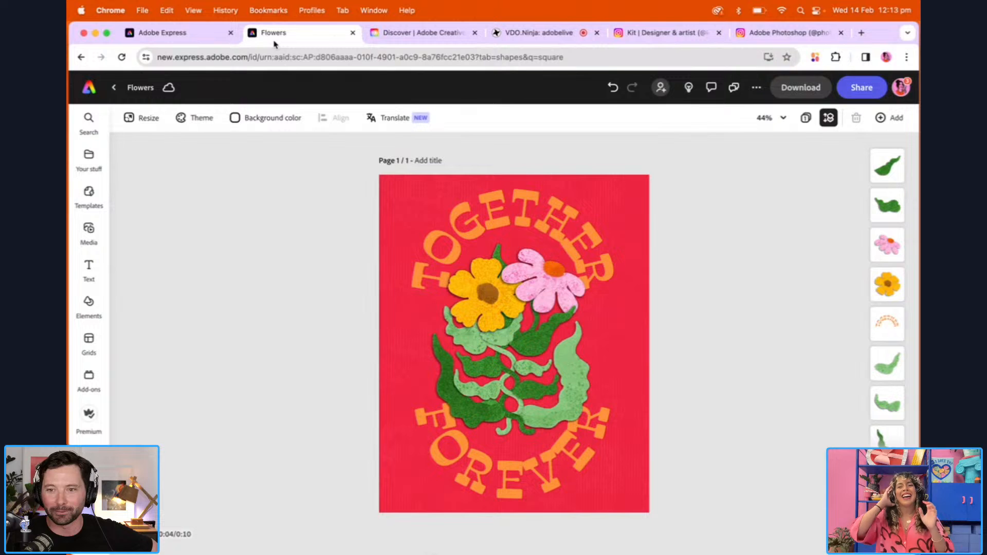
click(188, 35)
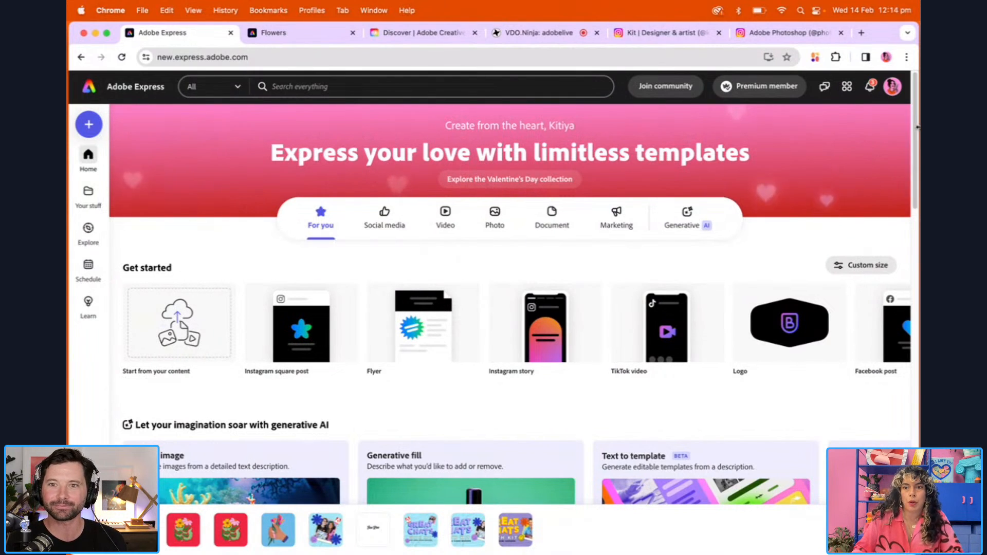
drag(914, 132, 880, 175)
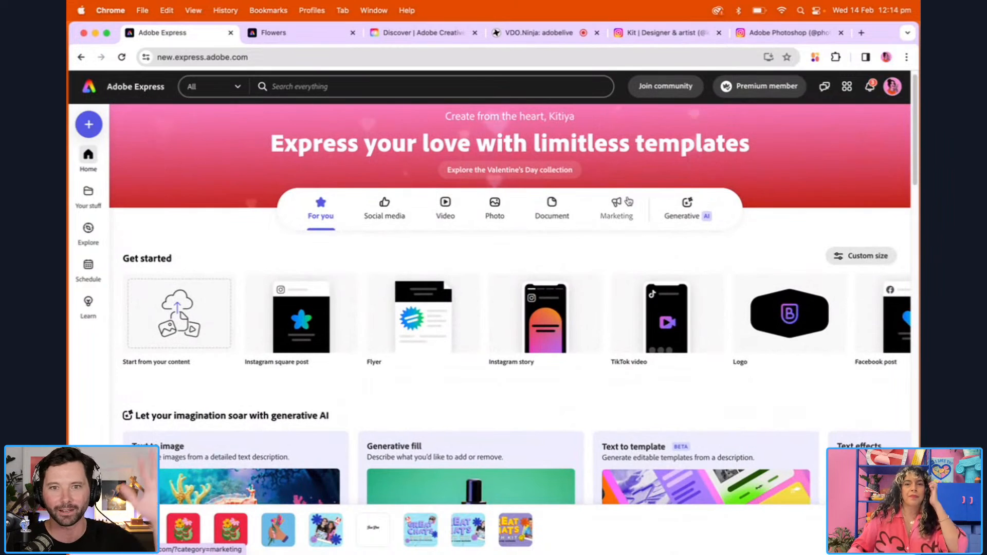
scroll(913, 119, up, 1)
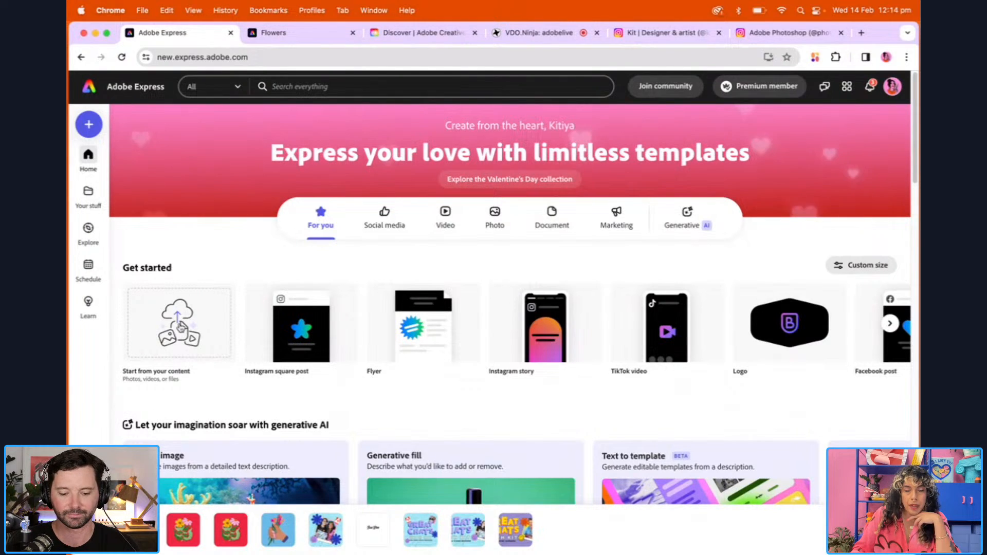
Start a new Adobe Express file from Flowers Flyn.psd in the Adobe Live folder, and open it with the search pane closed
click(179, 327)
click(523, 106)
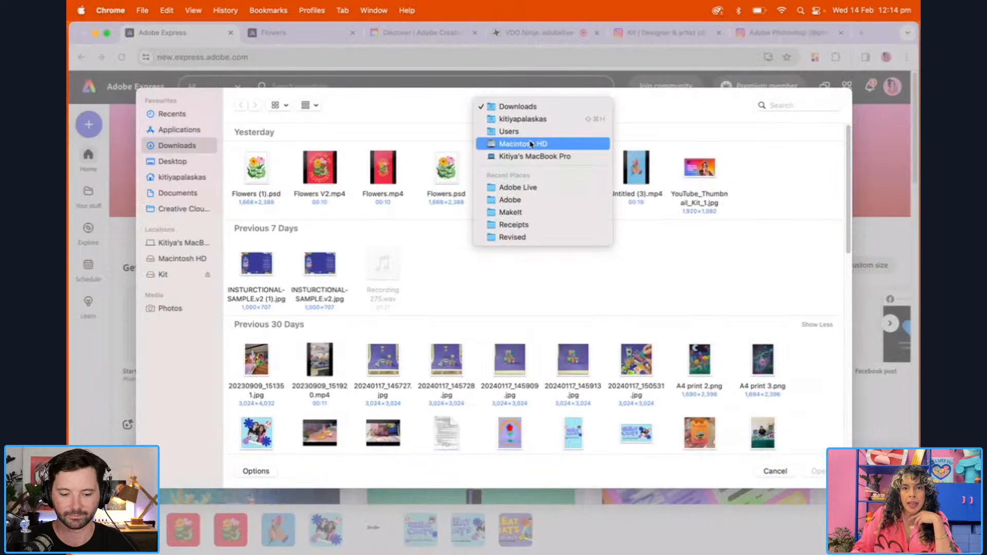
click(526, 188)
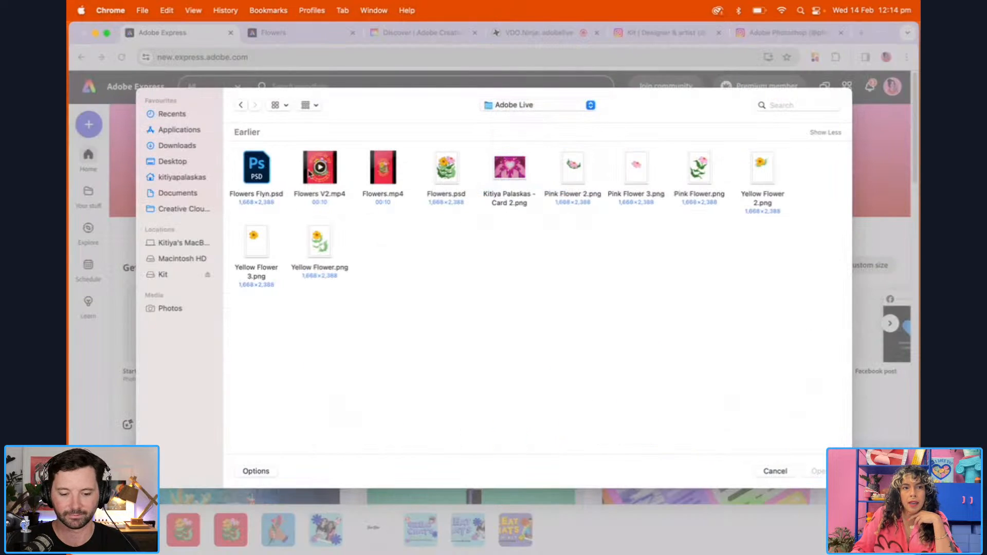
click(262, 196)
double_click(260, 194)
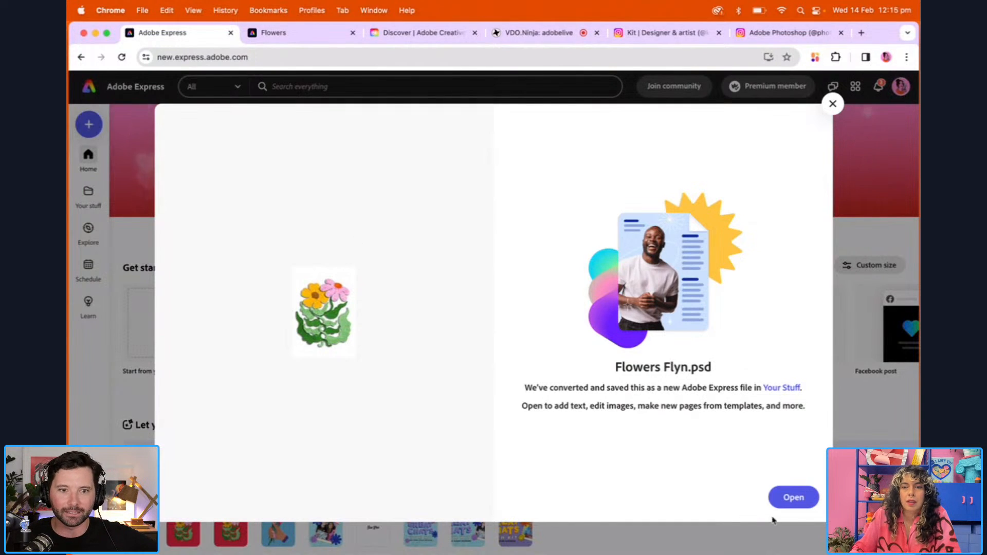
click(789, 497)
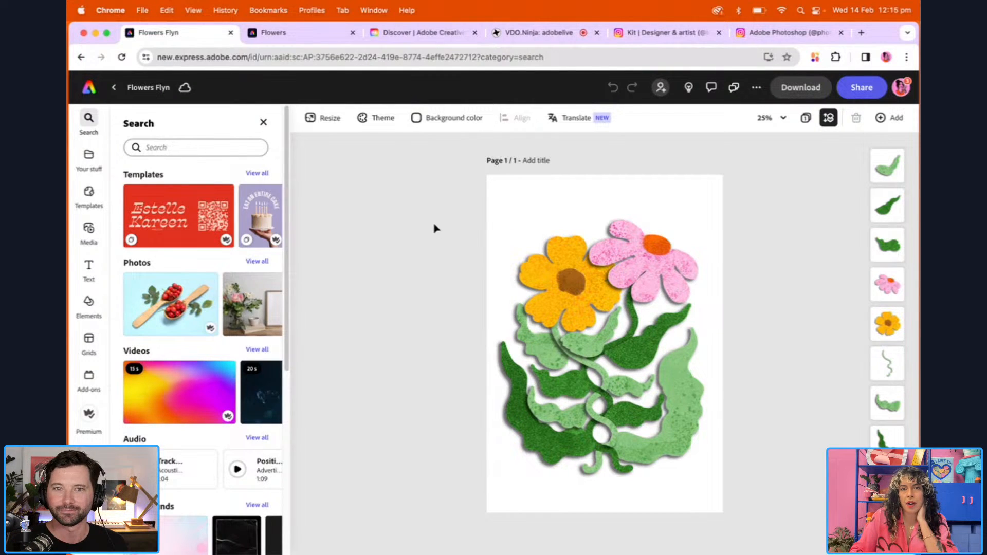
click(263, 122)
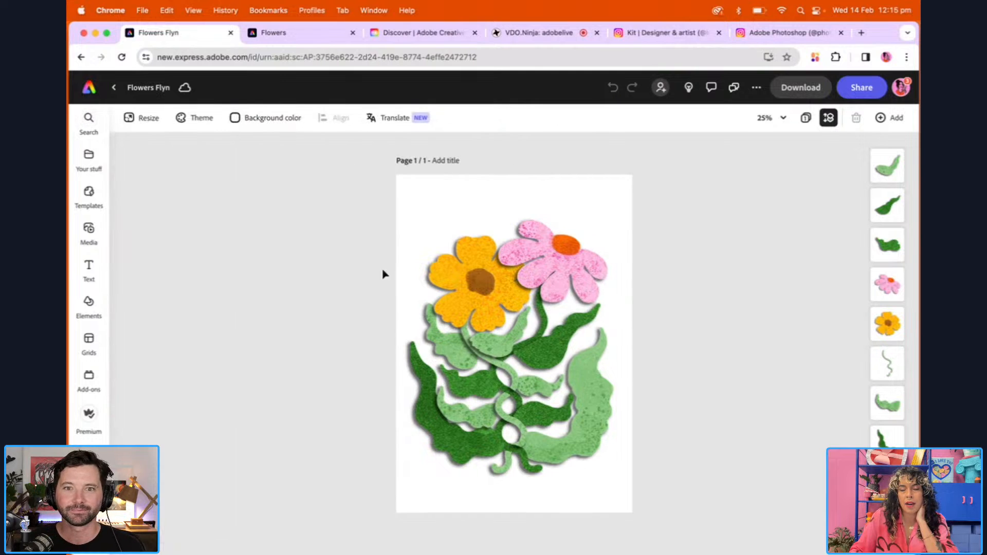
Duplicate the dark green leaf below the pink flower, place the copy above the yellow flower, and flip it horizontally
click(554, 358)
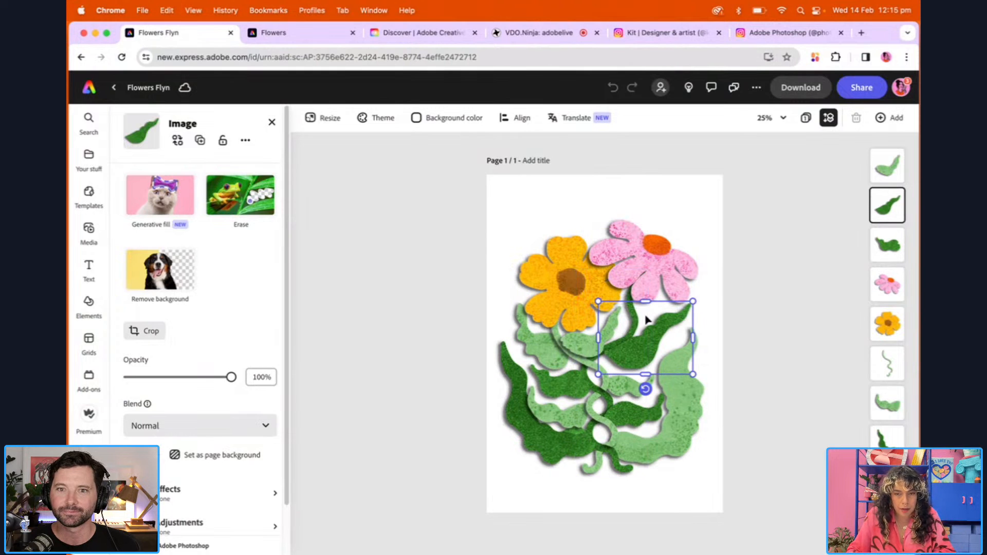
key(super+v)
drag(648, 354, 535, 253)
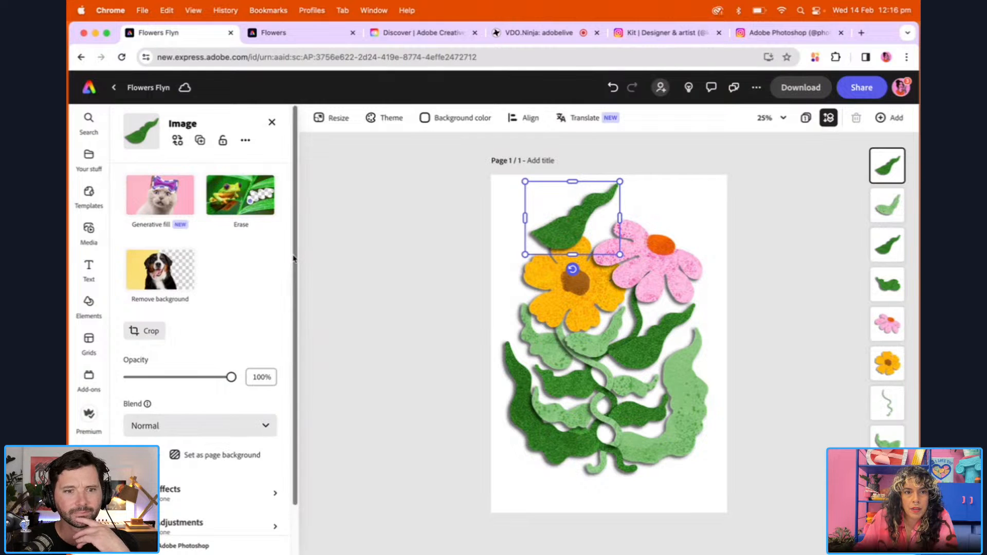
scroll(278, 360, down, 2)
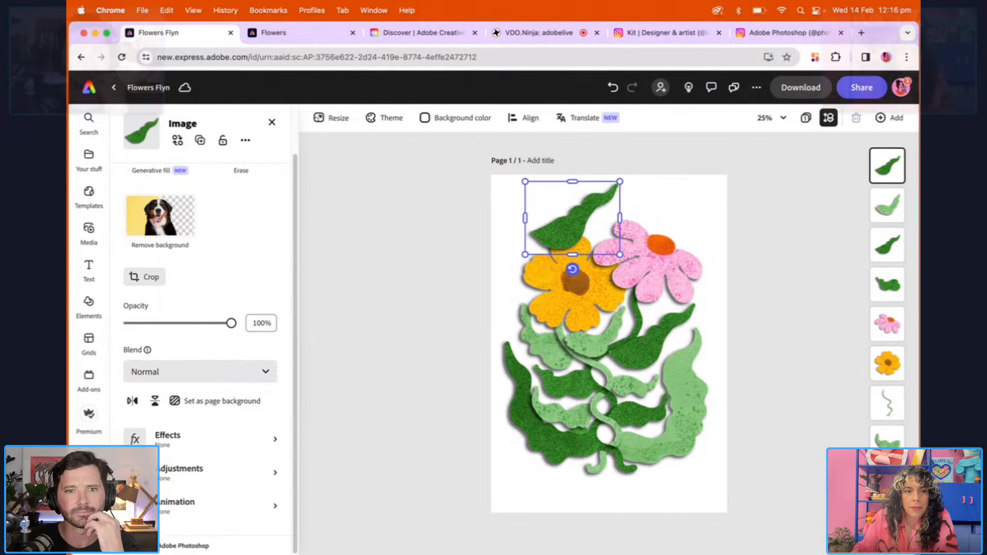
click(132, 404)
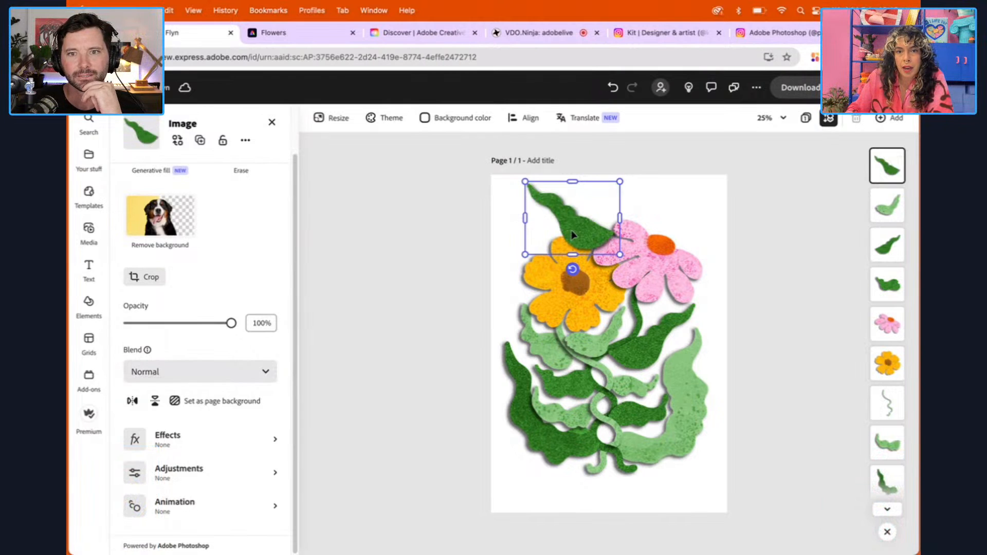
Rotate the copied leaf upright, send it behind both flowers, and position its tip between the yellow and pink blooms
drag(528, 190, 541, 276)
drag(584, 354, 603, 307)
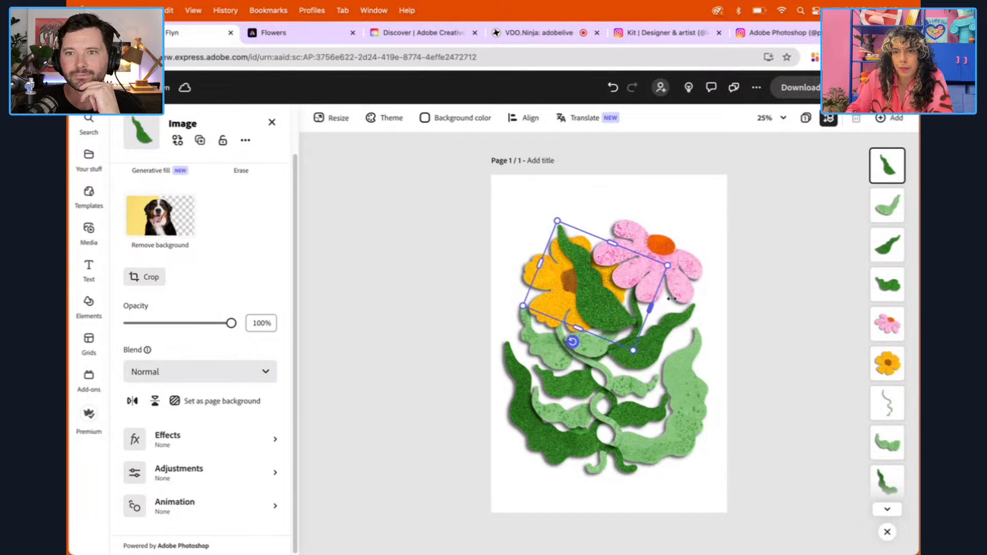
drag(889, 170, 891, 478)
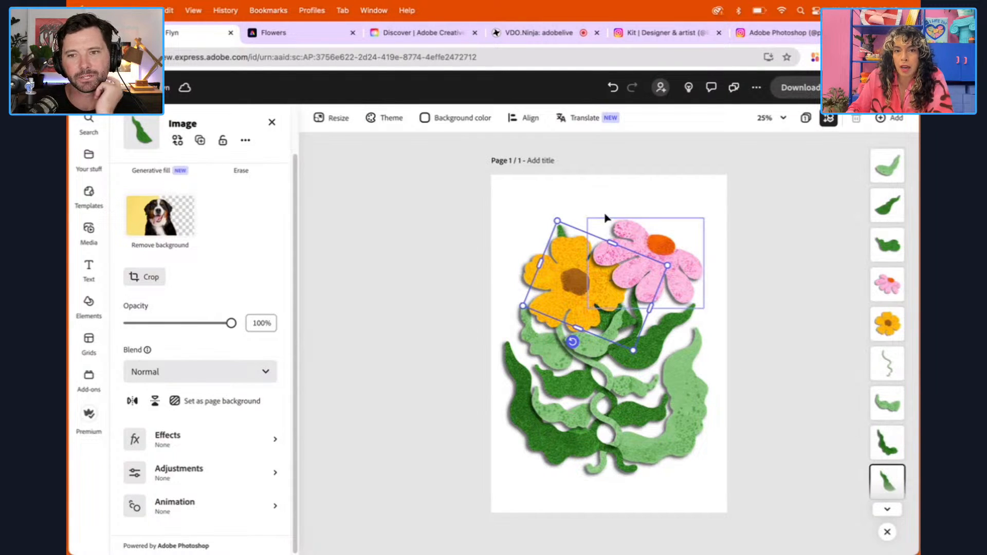
drag(573, 344, 562, 335)
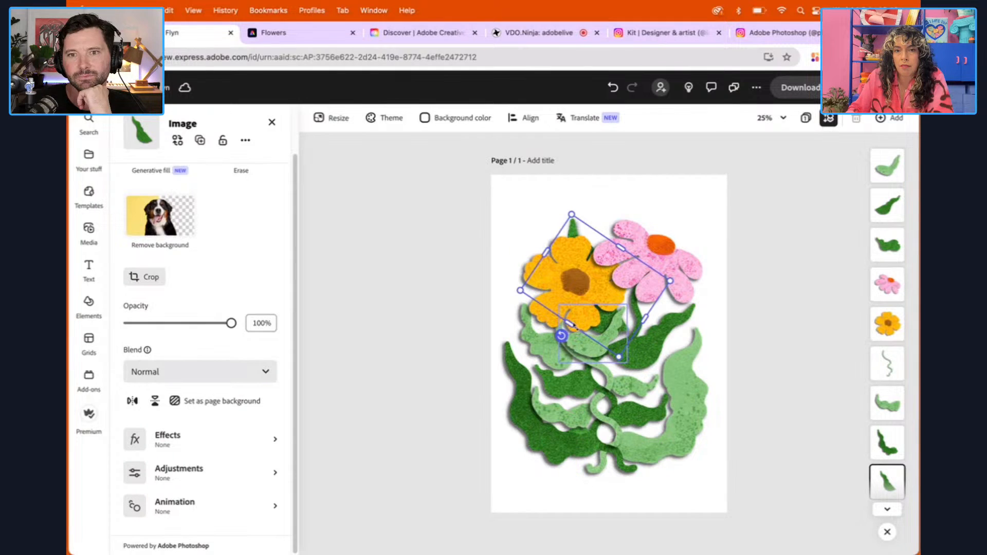
mouse_move(575, 230)
mouse_down()
mouse_move(575, 214)
mouse_move(581, 223)
mouse_up()
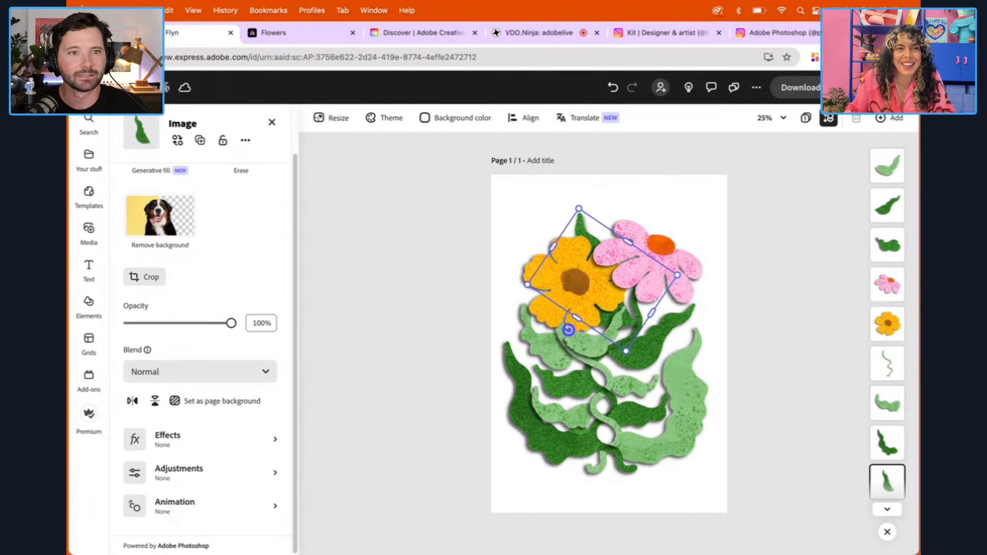
click(404, 193)
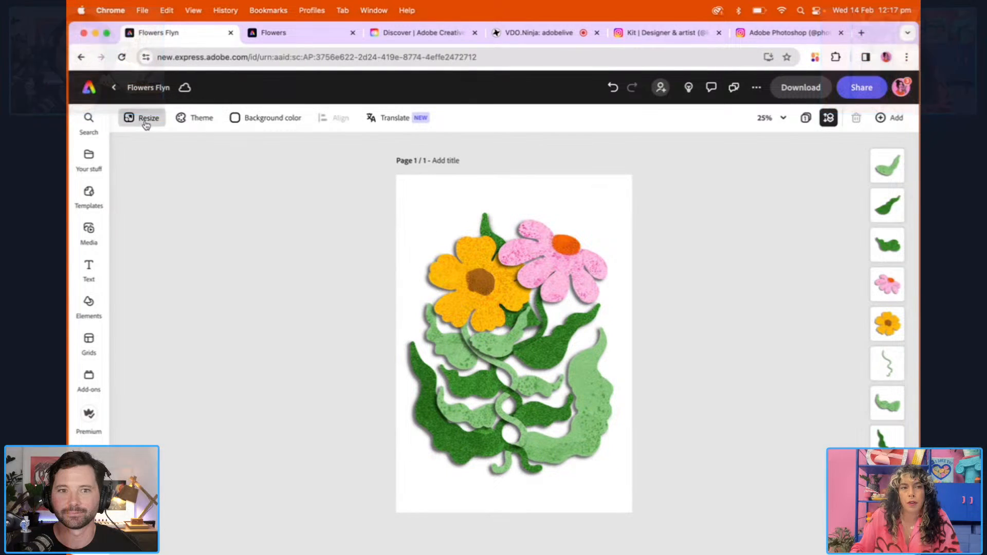
Resize the page to the Instagram reel format, 1080 x 1920 px
click(147, 119)
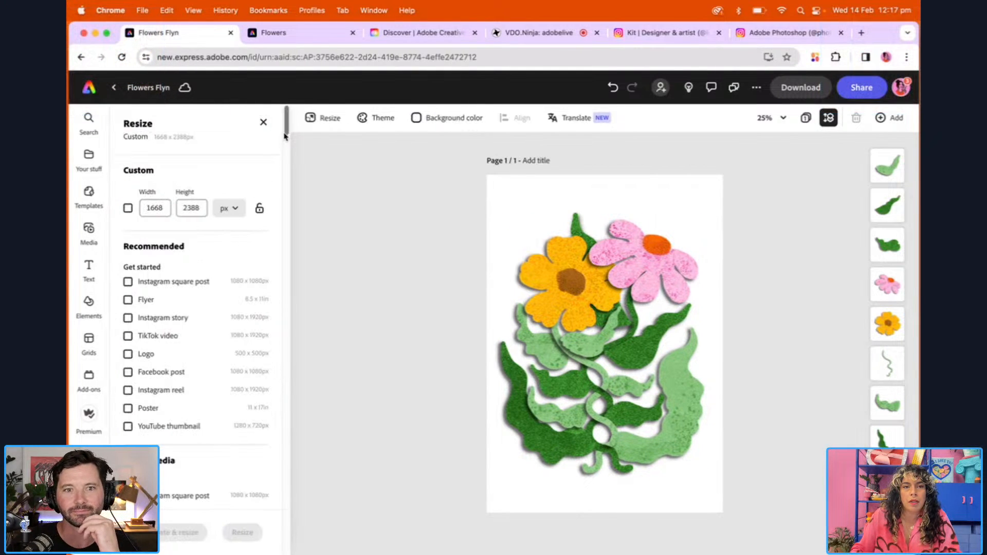
drag(287, 131, 287, 141)
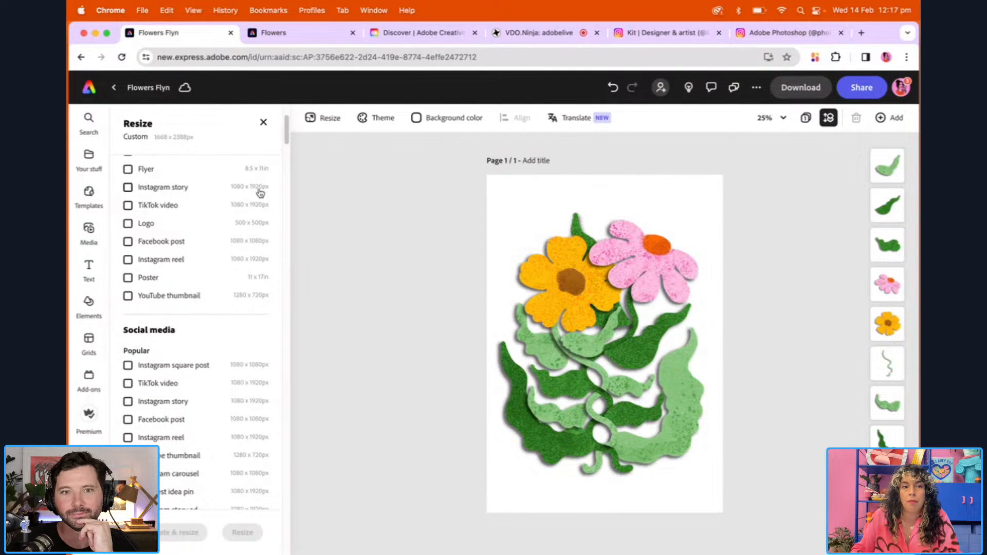
mouse_move(288, 142)
mouse_down()
mouse_move(308, 299)
mouse_move(304, 137)
mouse_up()
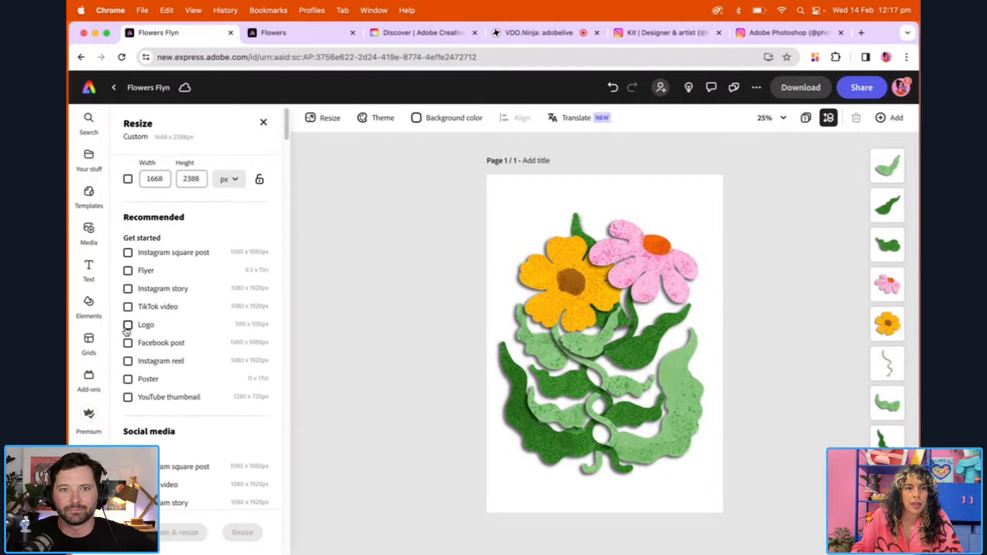
click(128, 361)
click(247, 538)
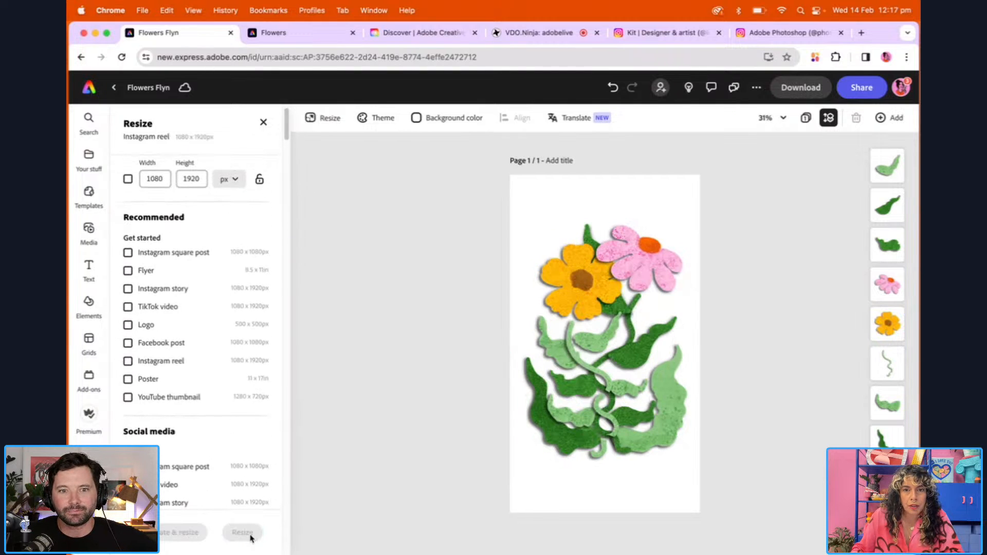
Scale all the flower artwork down together to about half the page width and centre it on the page
drag(480, 214, 752, 481)
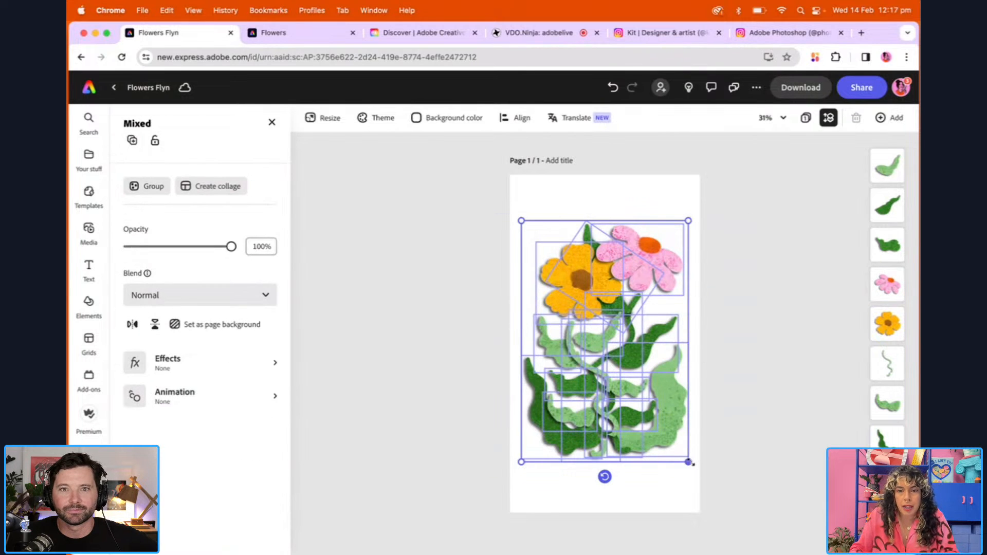
drag(688, 462, 627, 383)
drag(584, 314, 612, 355)
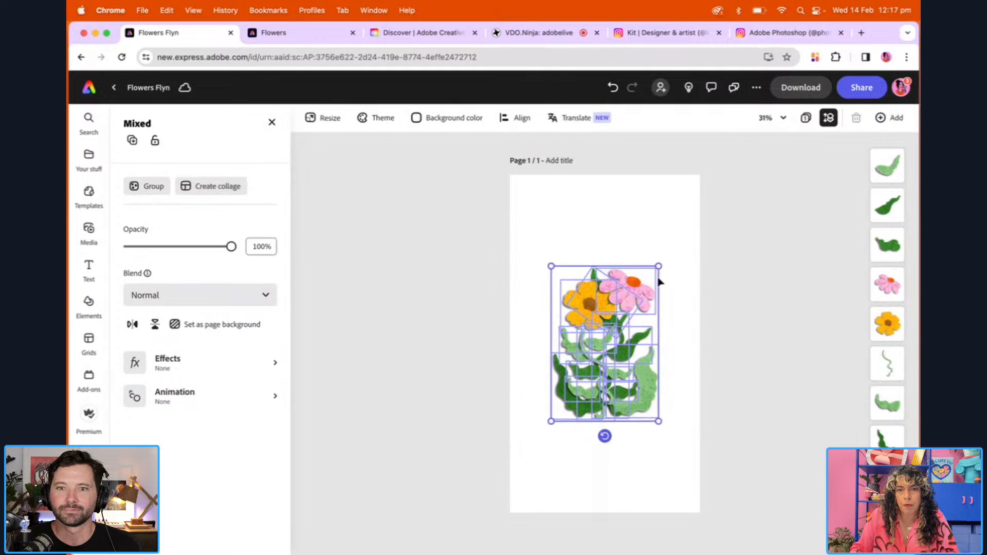
drag(661, 264, 646, 282)
drag(609, 363, 609, 350)
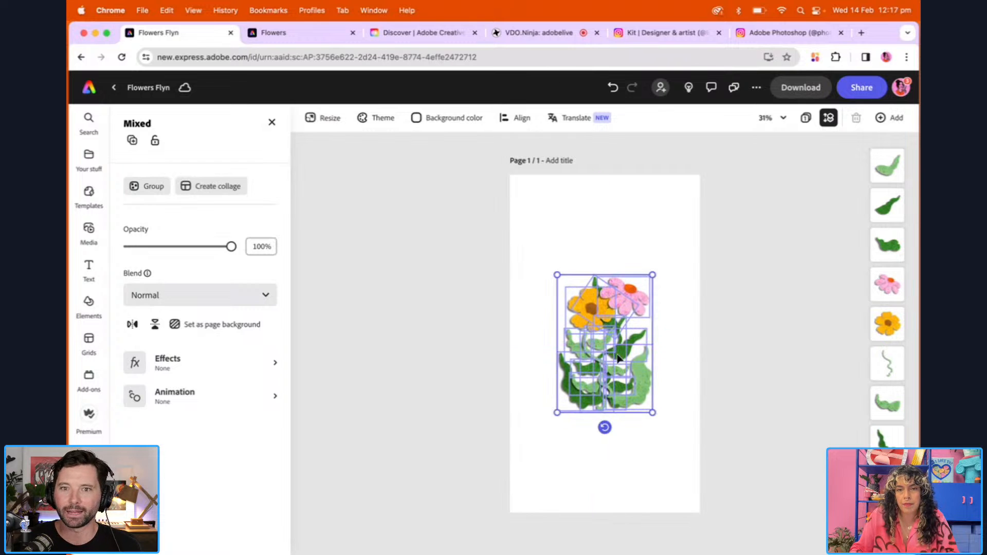
click(713, 372)
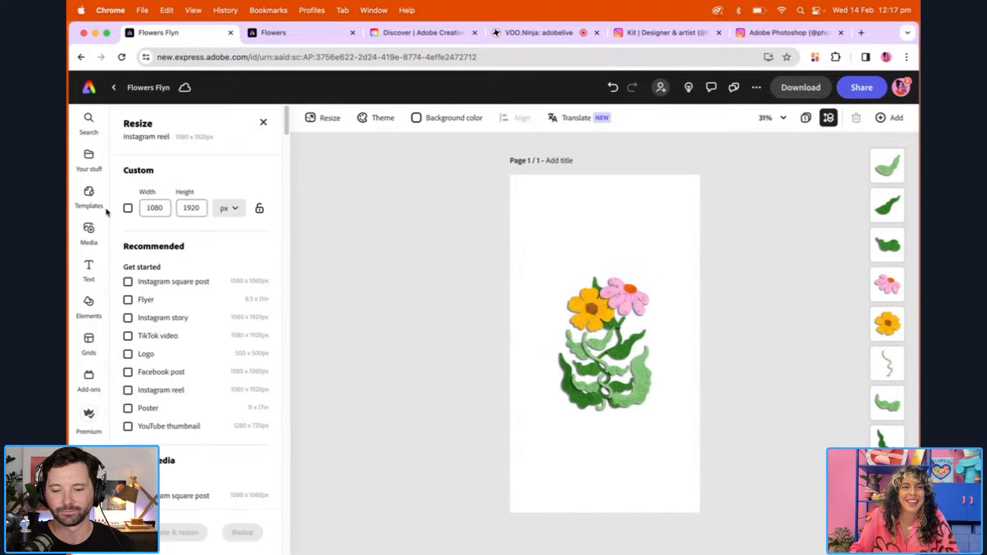
Add a red paper texture from the Textures library to the page
click(90, 157)
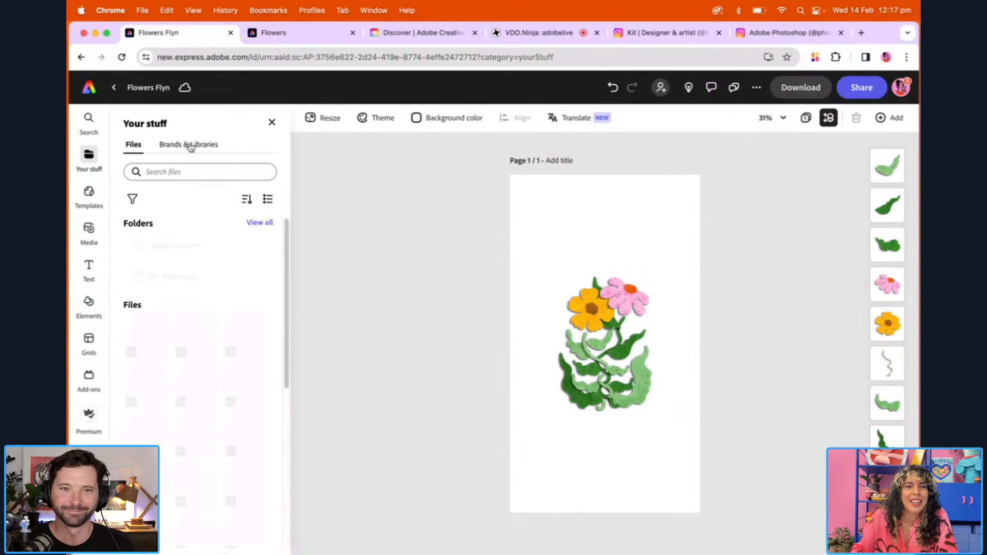
click(190, 146)
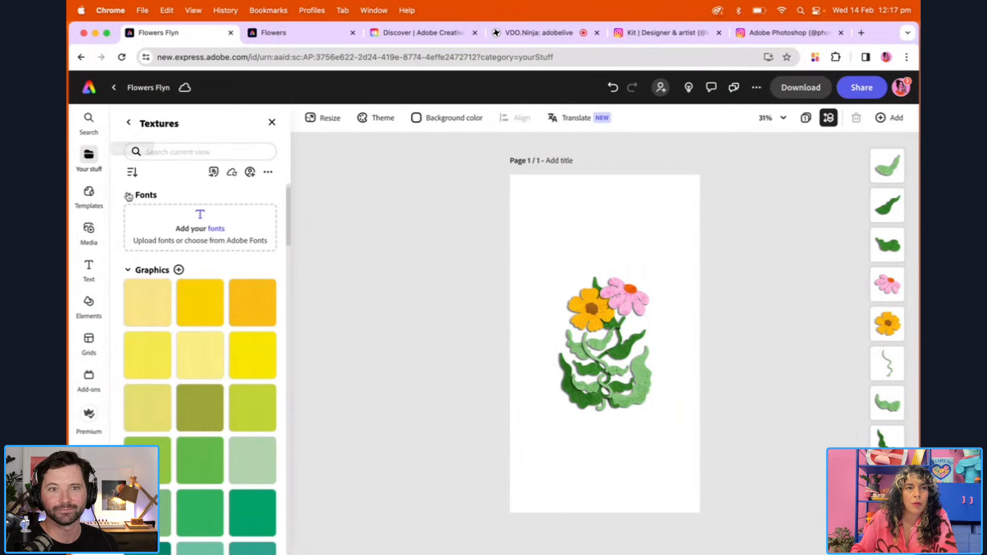
click(128, 122)
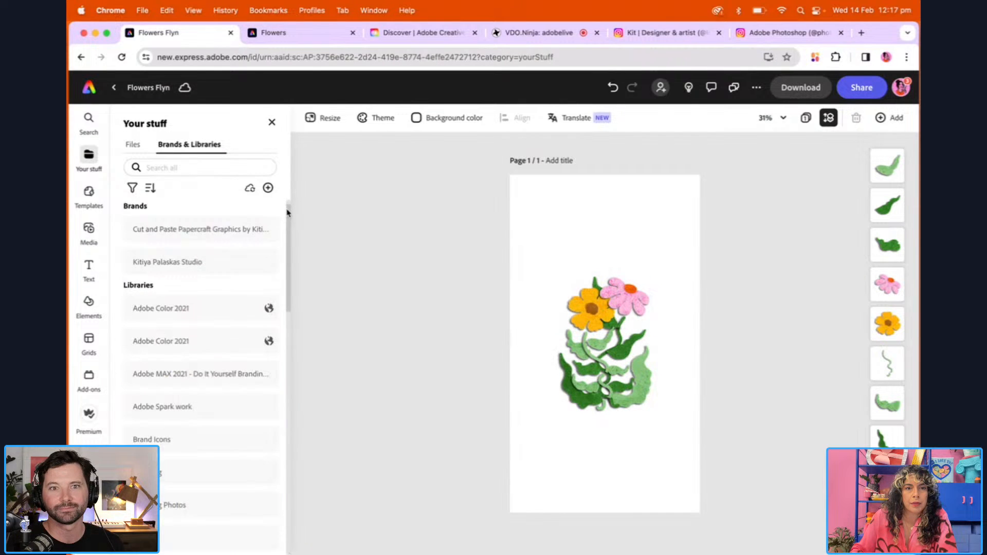
drag(287, 213, 310, 473)
click(196, 506)
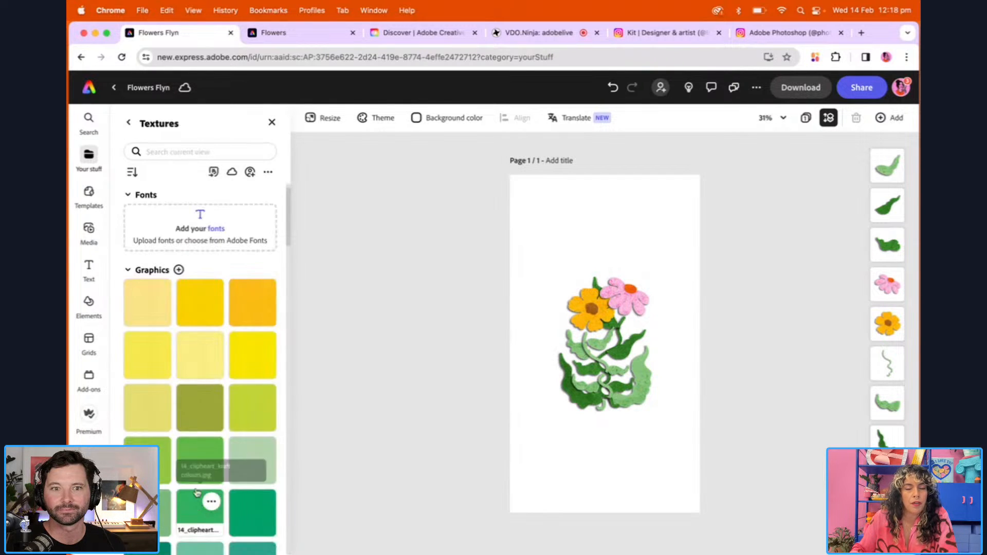
drag(288, 209, 290, 416)
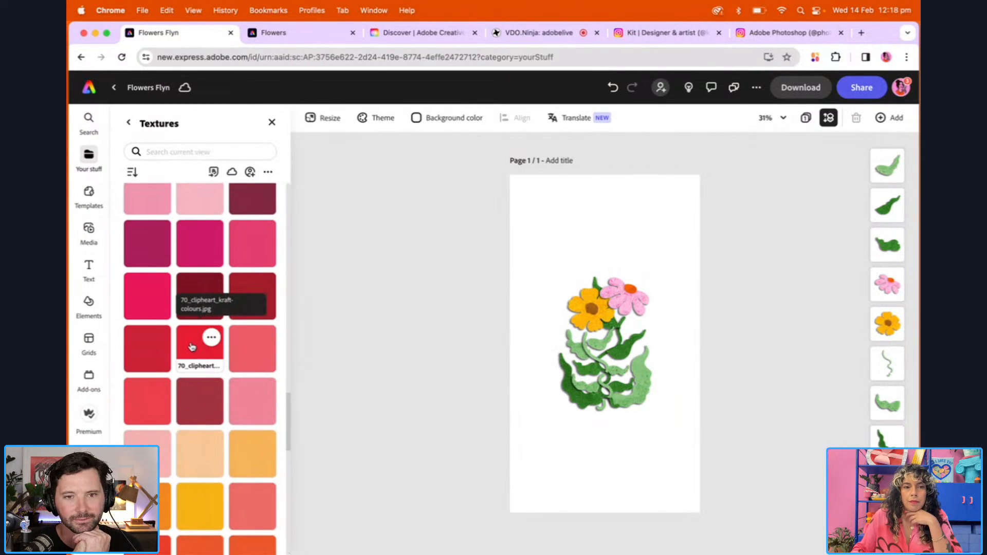
click(190, 348)
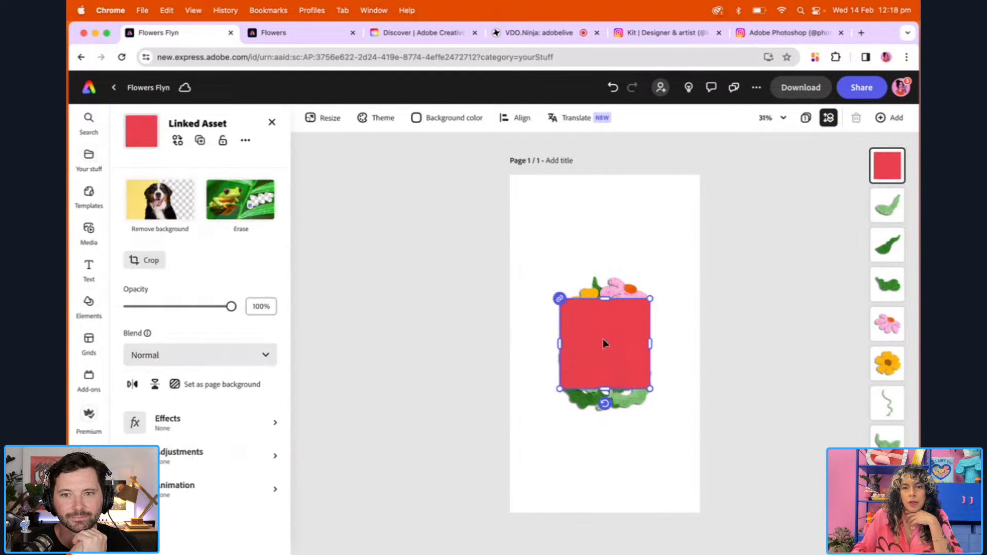
Enlarge the red texture to cover the whole page and set it as the page background
drag(604, 344, 512, 194)
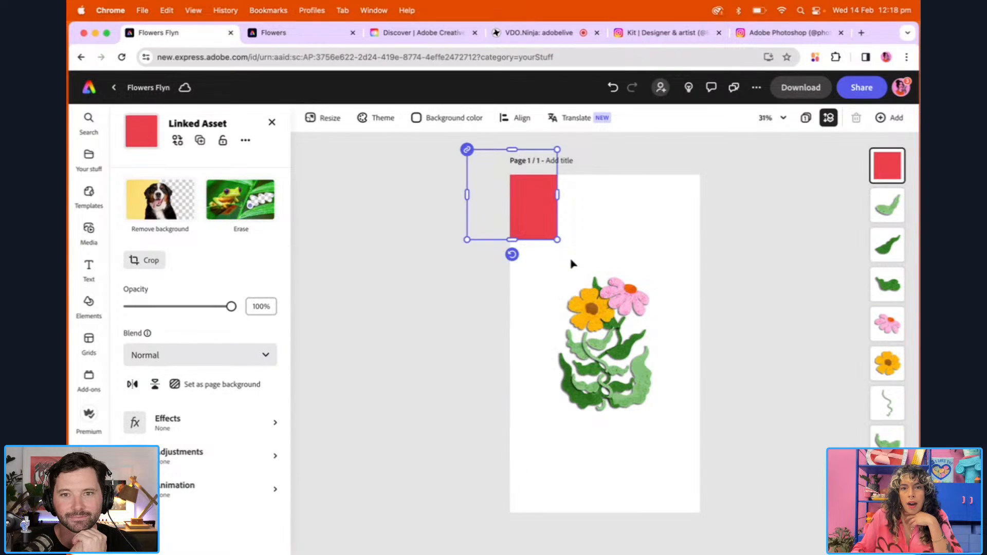
drag(558, 240, 787, 547)
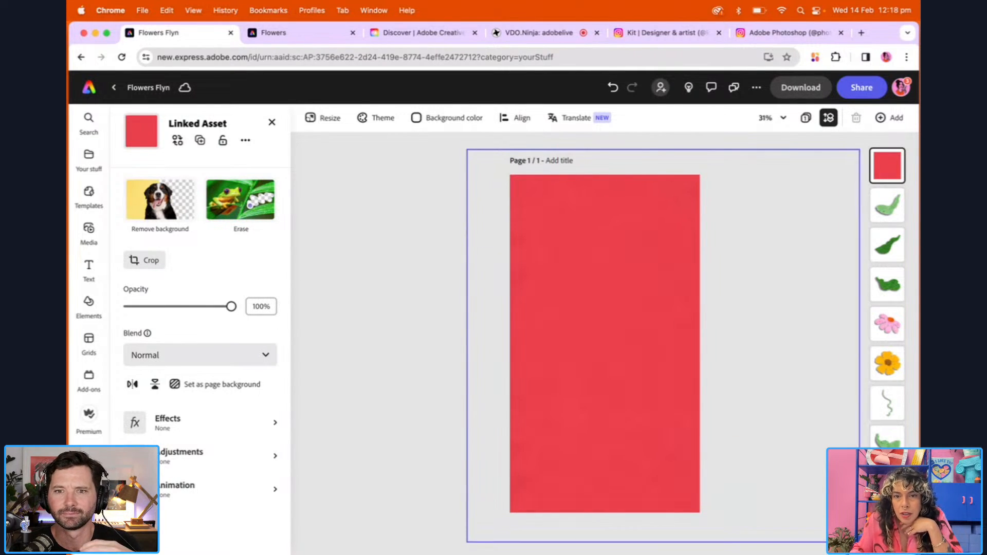
drag(859, 542, 859, 542)
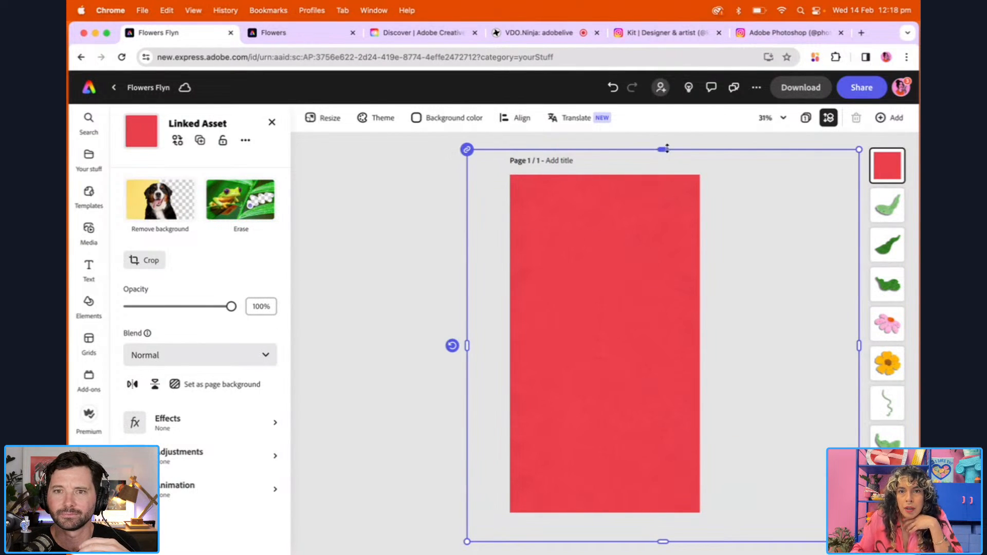
drag(667, 149, 674, 123)
drag(636, 301, 557, 258)
drag(776, 488, 840, 554)
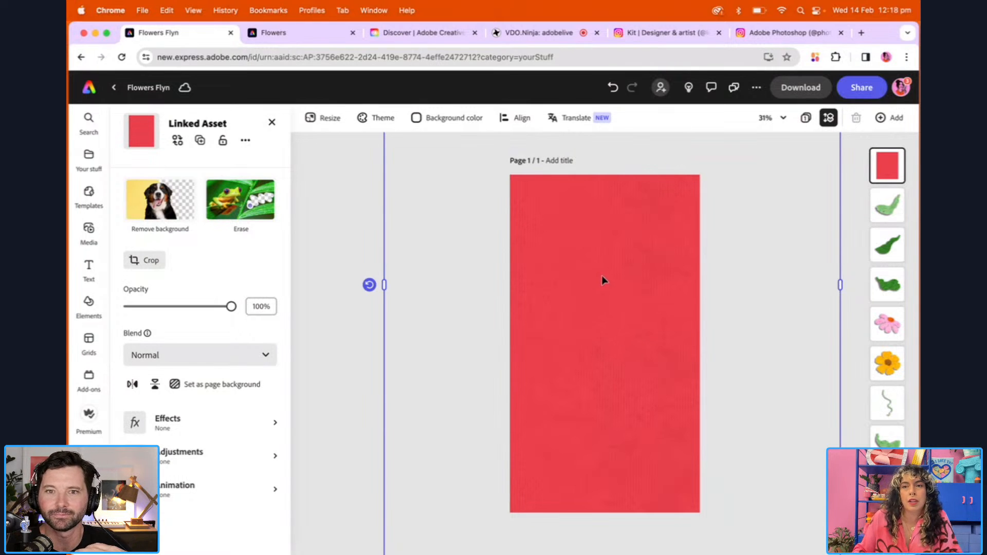
click(232, 389)
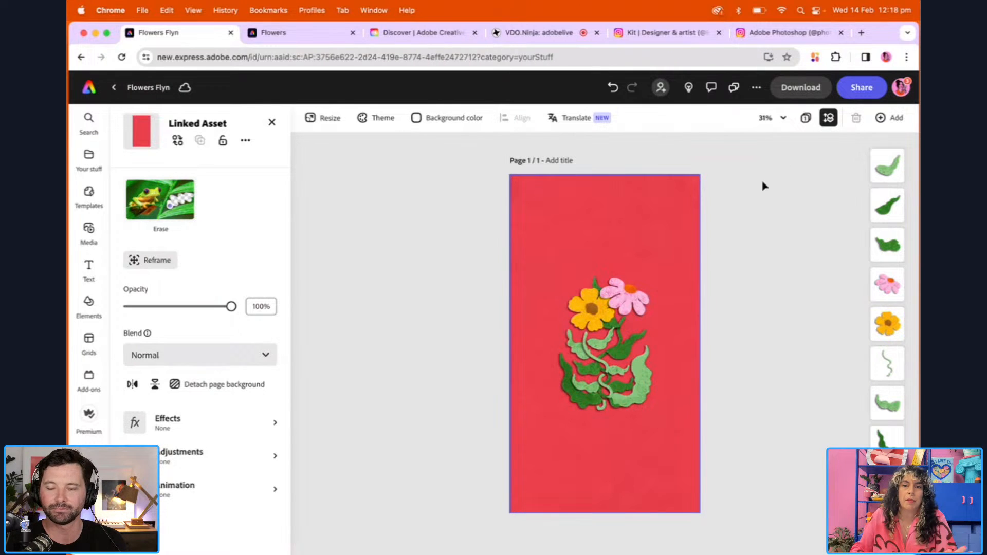
Add the text "Together", enlarge it to size 179, and place it above the flowers
click(782, 118)
click(700, 216)
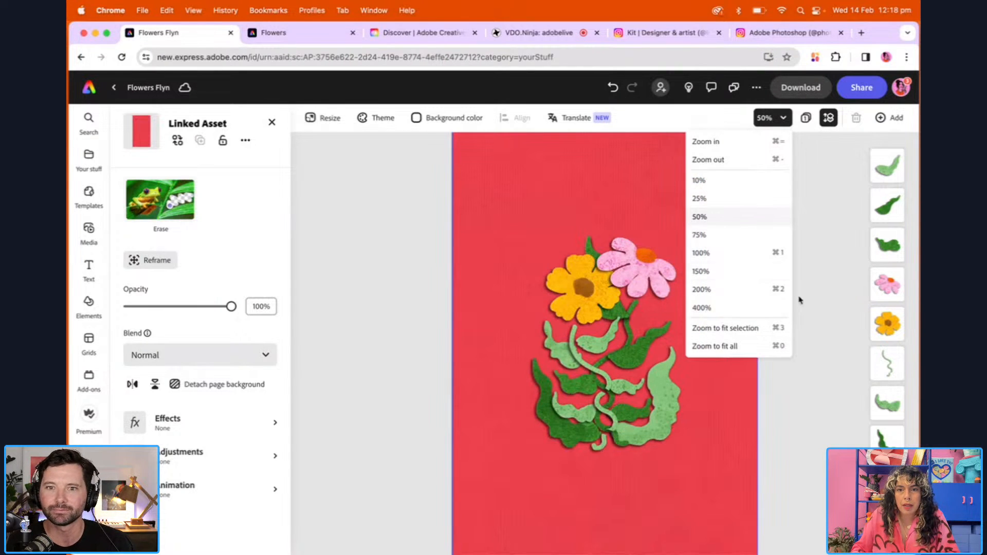
click(839, 335)
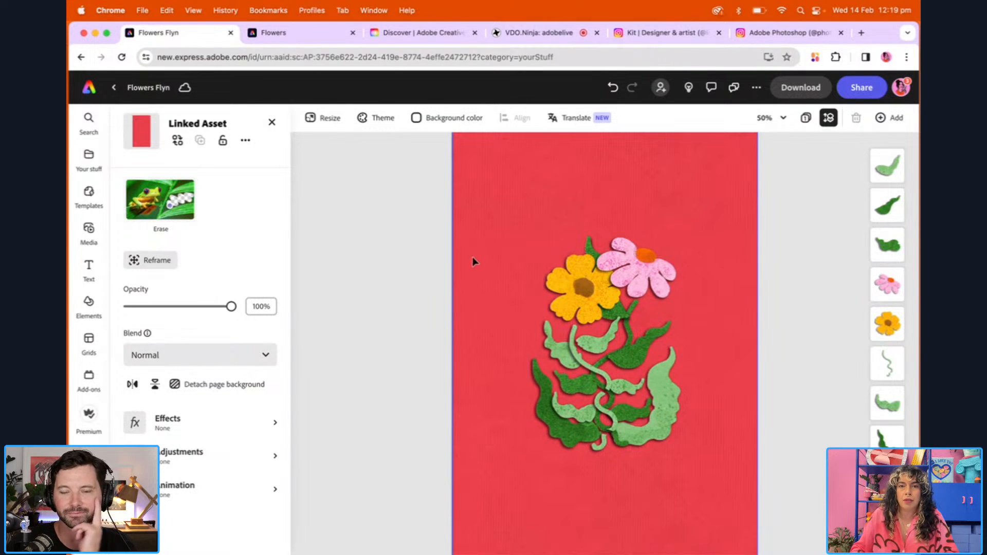
click(88, 267)
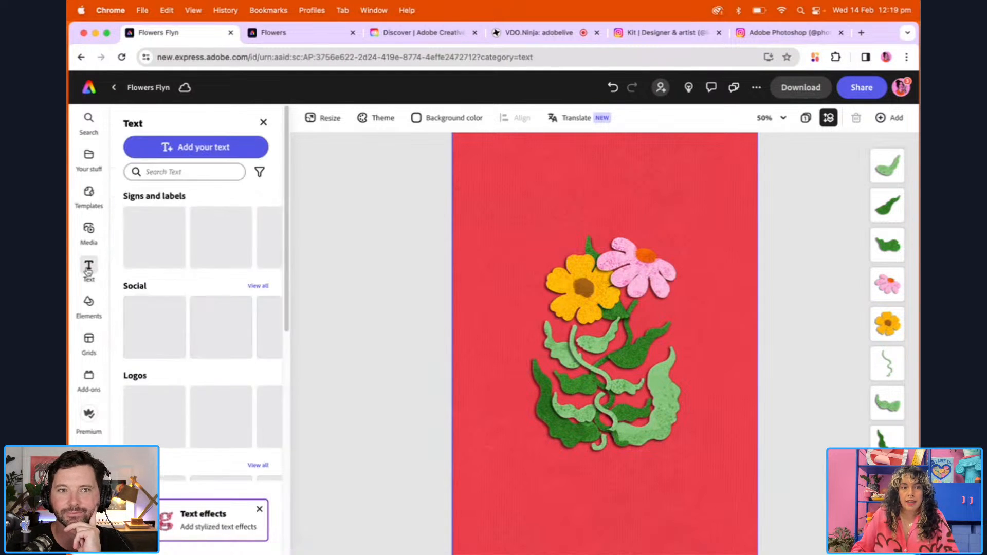
click(189, 148)
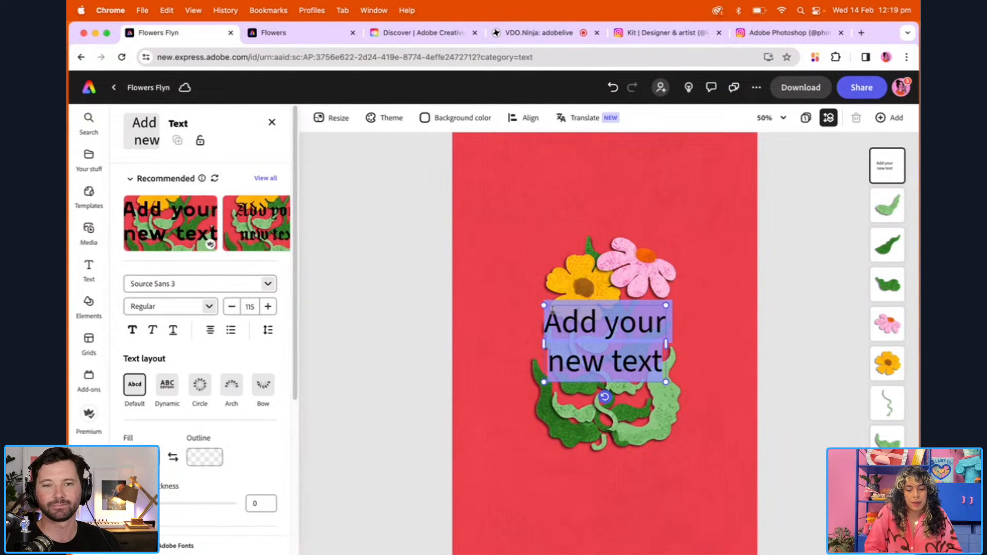
text(Together)
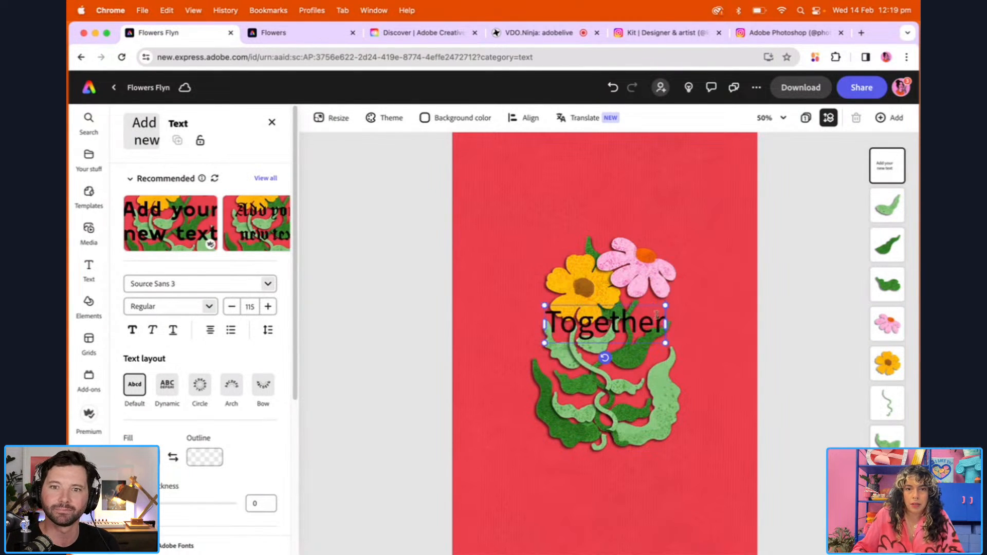
drag(544, 324, 478, 334)
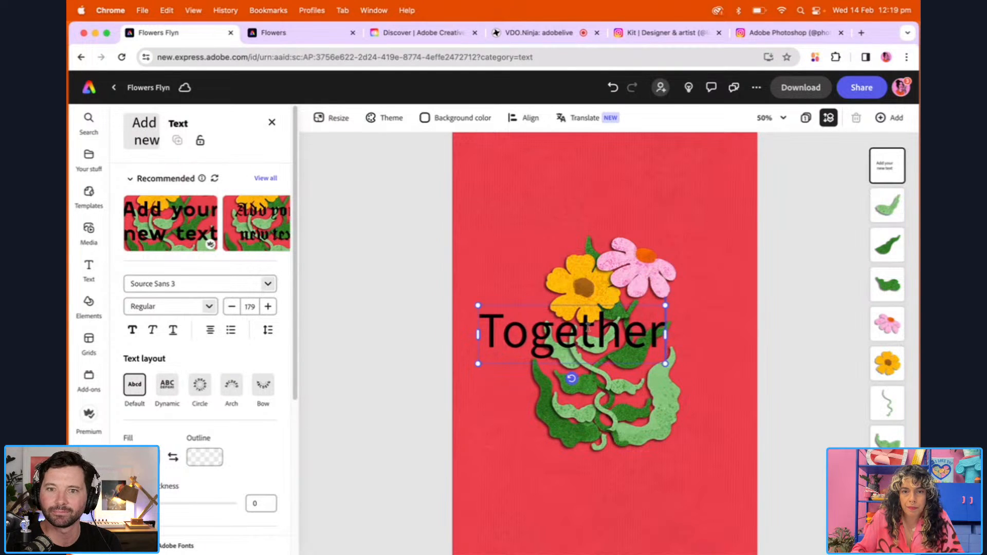
drag(540, 335, 571, 204)
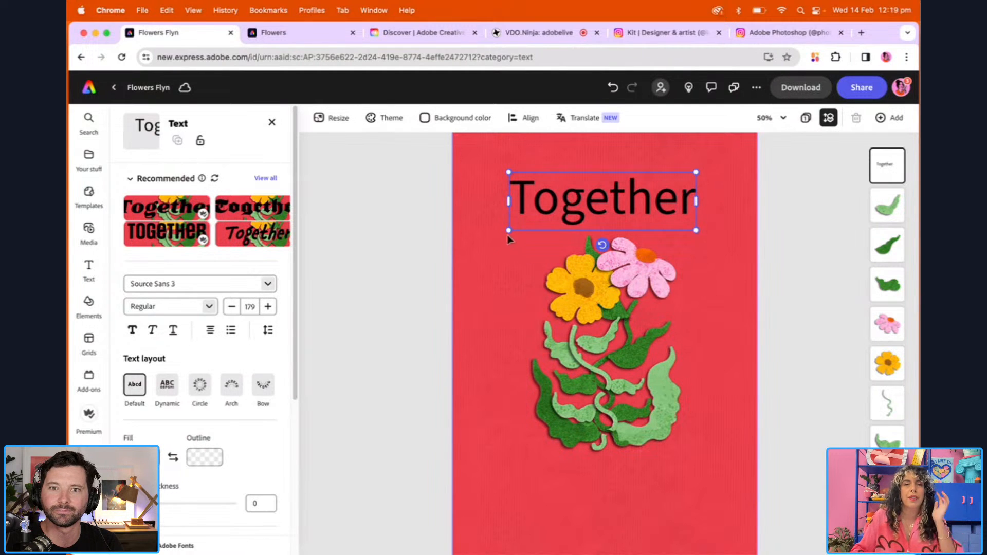
Enlarge the "Together" title to size 206 and centre it above the flowers
drag(696, 230, 724, 239)
drag(656, 203, 643, 195)
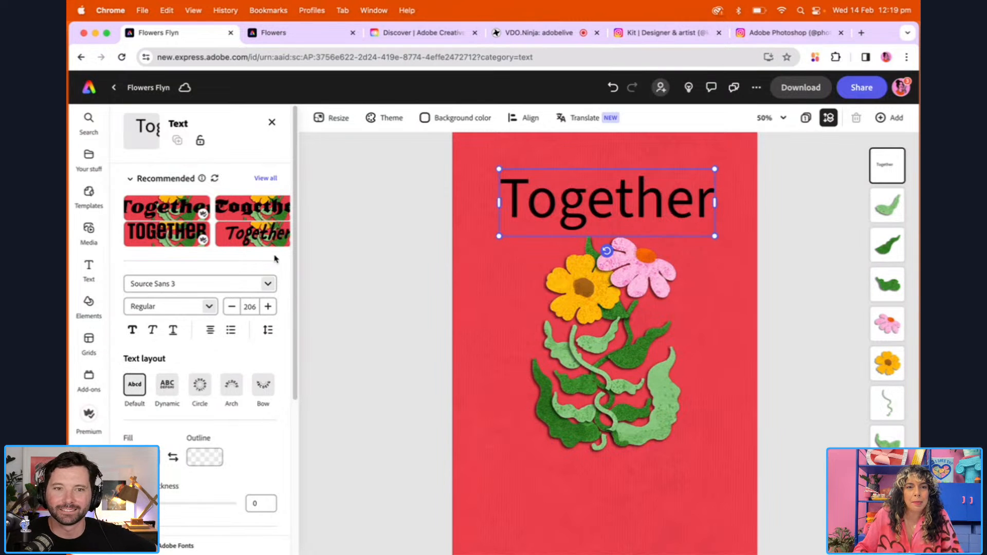
Examine the formatting settings, text effects and shape options available for the "Together" title
scroll(296, 261, down, 1)
scroll(302, 346, down, 3)
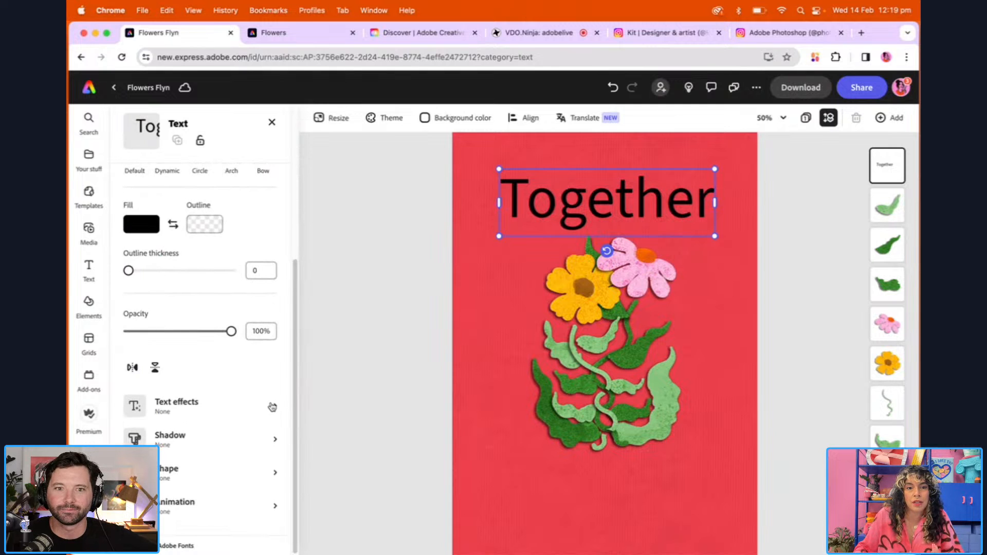
scroll(300, 354, up, 3)
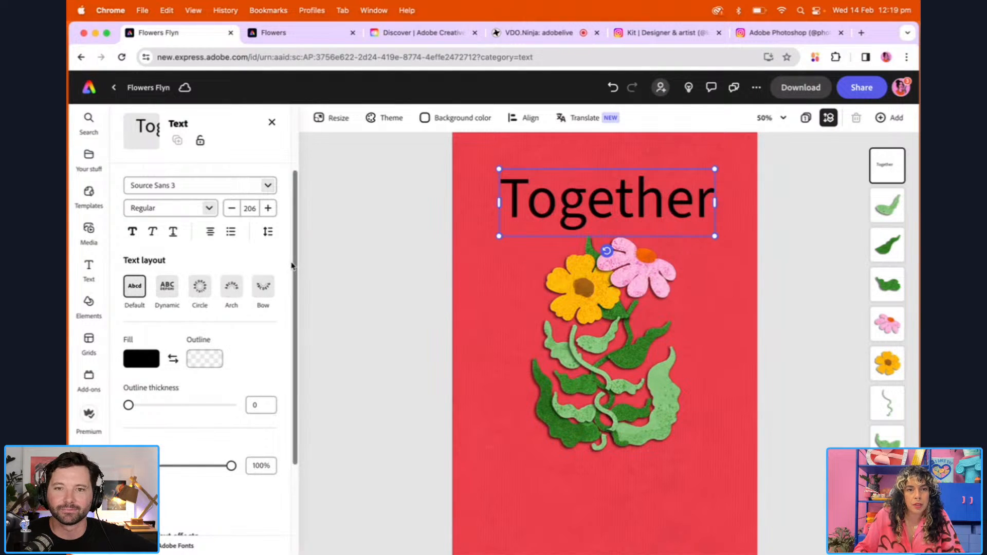
scroll(206, 259, down, 3)
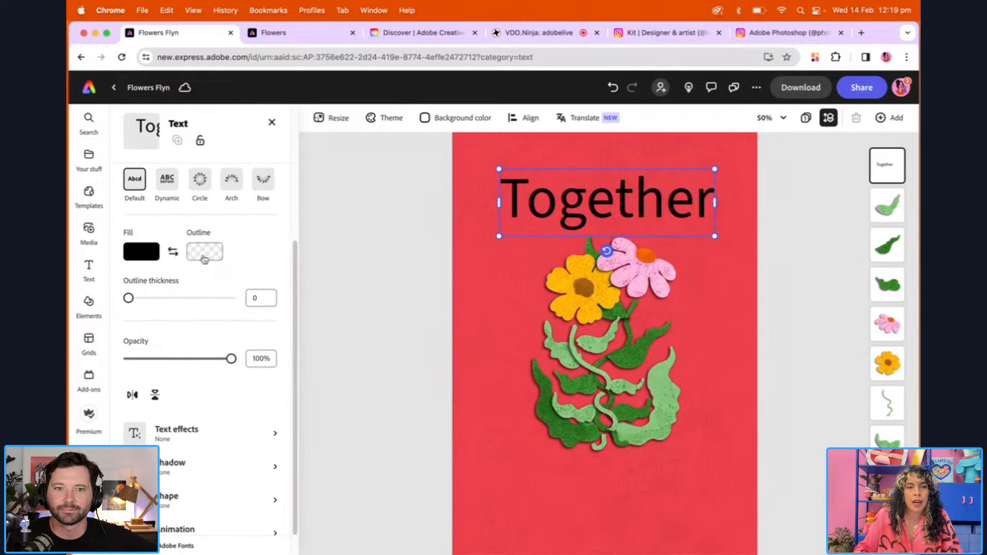
scroll(294, 272, down, 1)
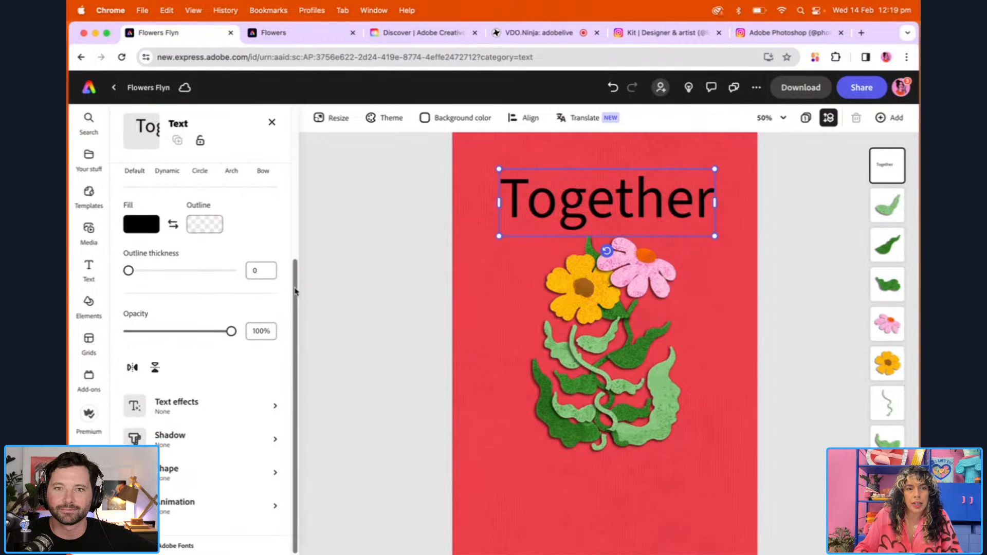
click(274, 409)
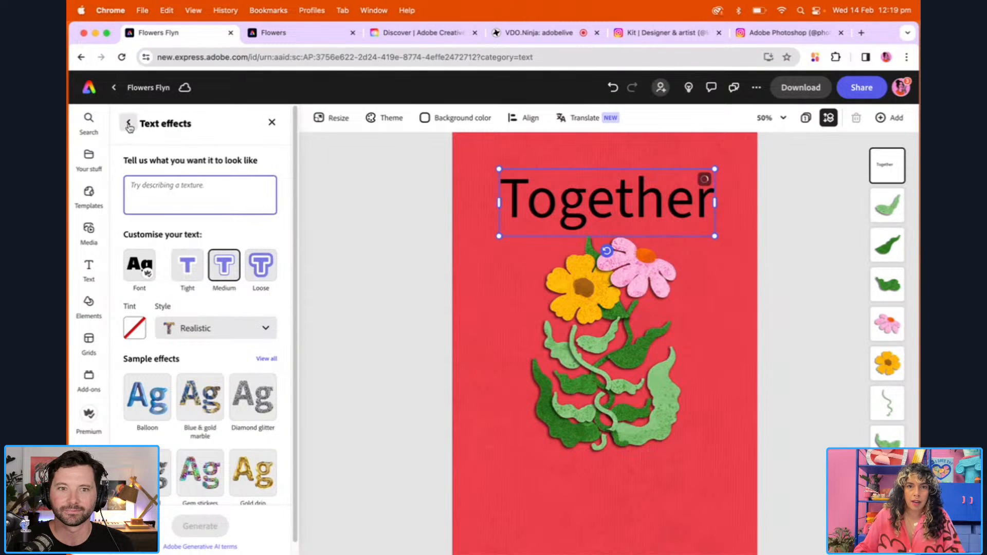
click(129, 124)
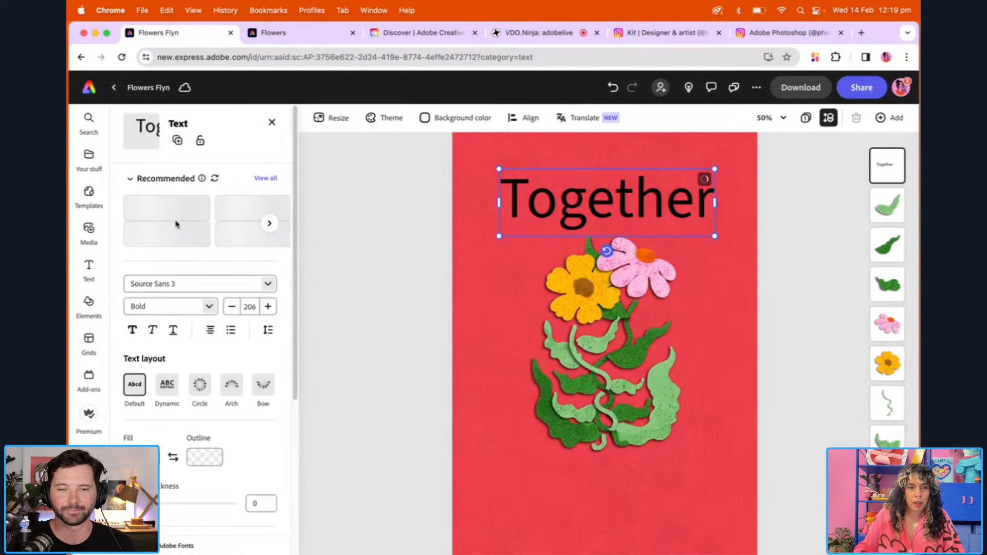
drag(296, 202, 282, 455)
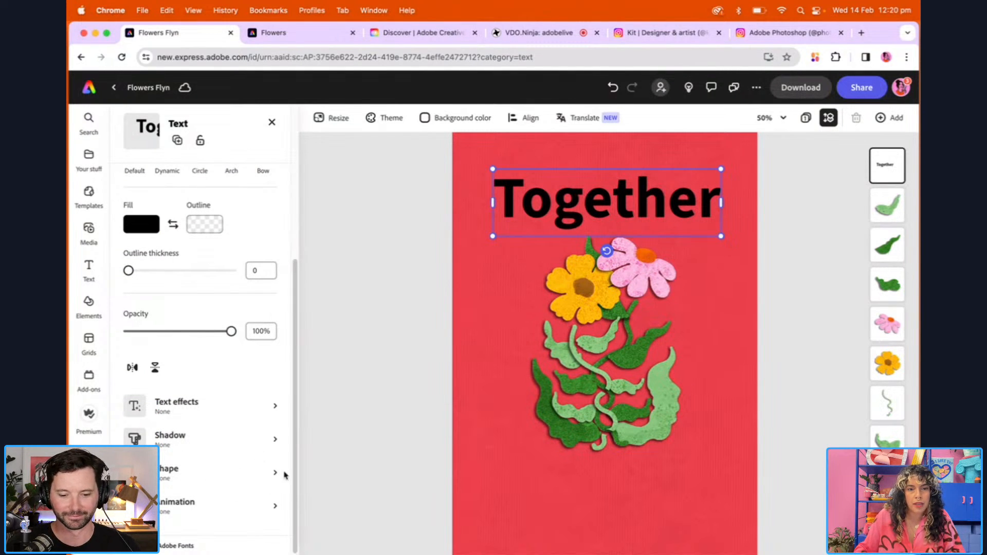
click(277, 474)
mouse_move(291, 217)
mouse_down()
mouse_move(296, 307)
mouse_move(291, 217)
mouse_up()
click(145, 198)
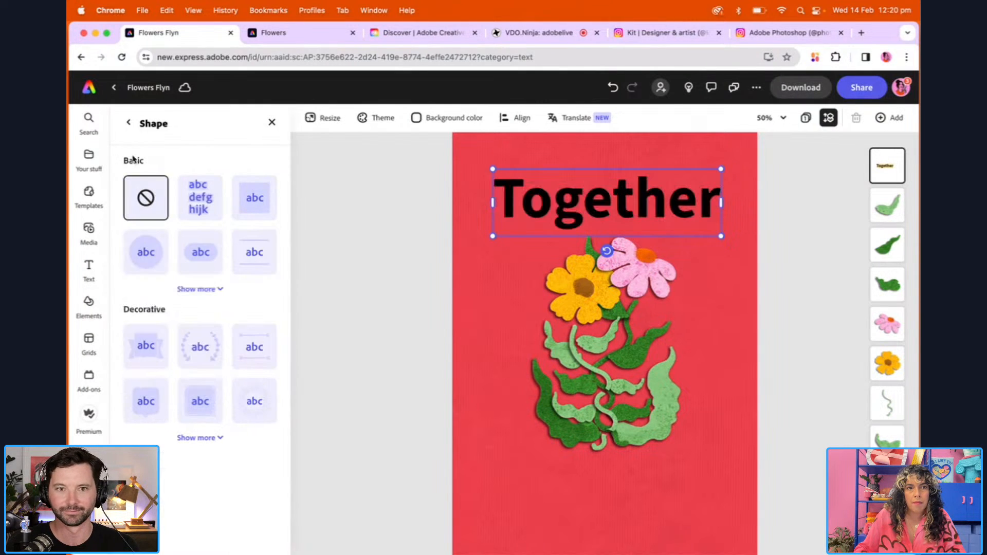
click(129, 122)
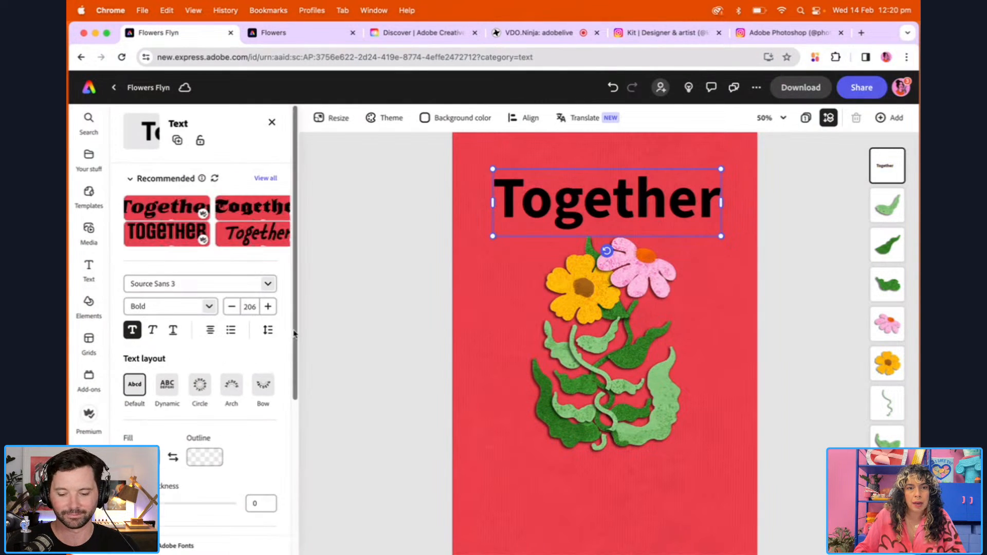
Apply the Arch text layout to the title, enlarge it to size 216, and position it curving over the flower heads
drag(295, 334, 305, 462)
scroll(279, 488, down, 2)
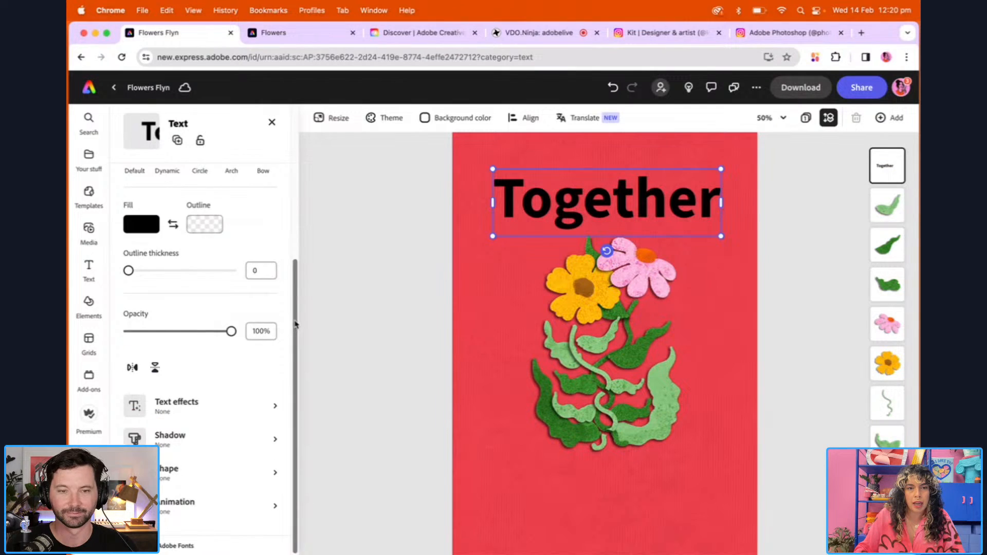
scroll(272, 370, up, 10)
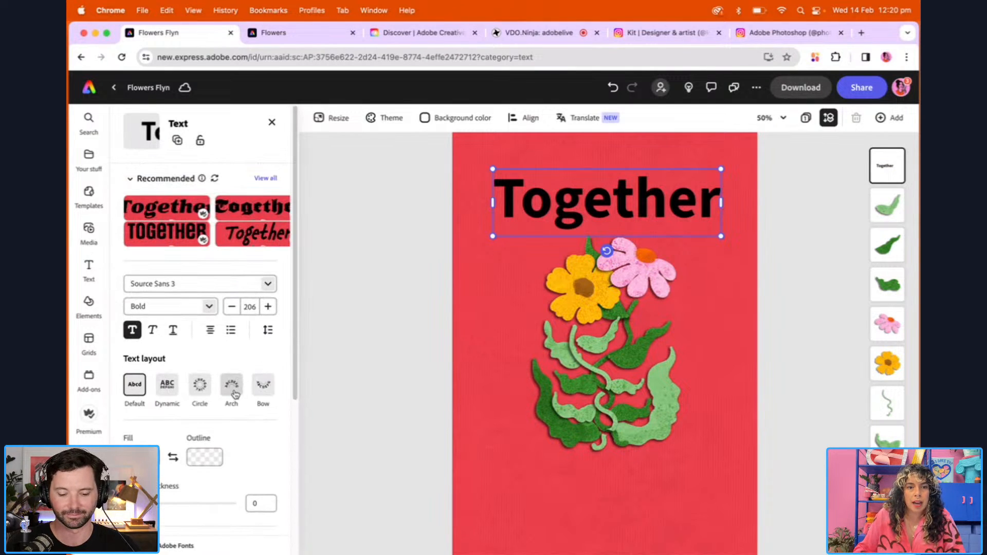
click(231, 392)
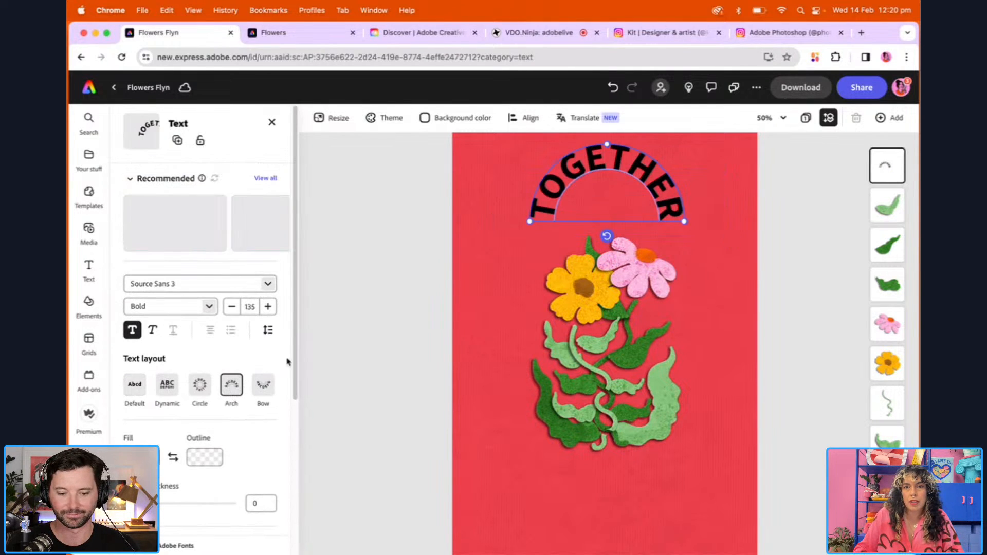
drag(684, 222, 726, 249)
drag(670, 170, 664, 220)
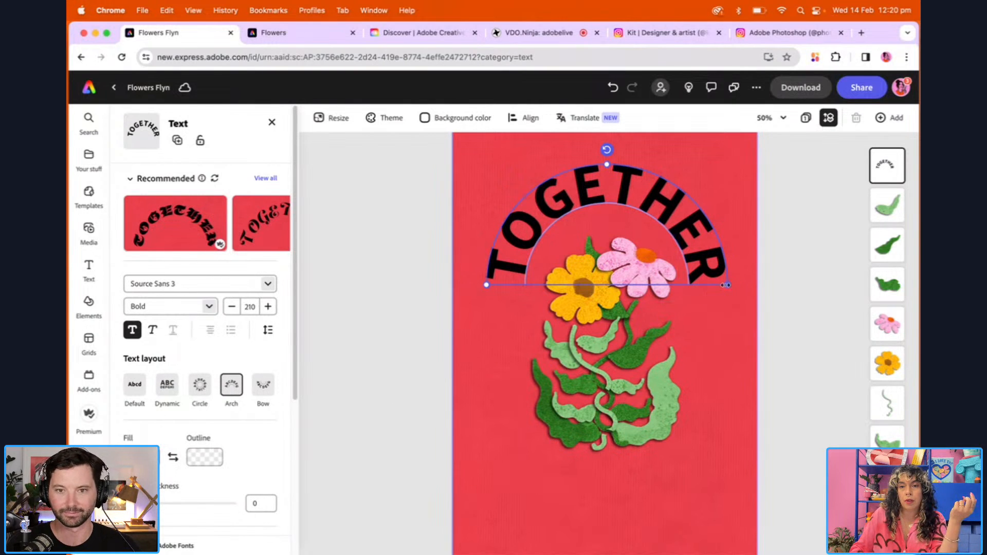
mouse_move(726, 285)
mouse_down()
mouse_move(716, 283)
mouse_move(730, 284)
mouse_up()
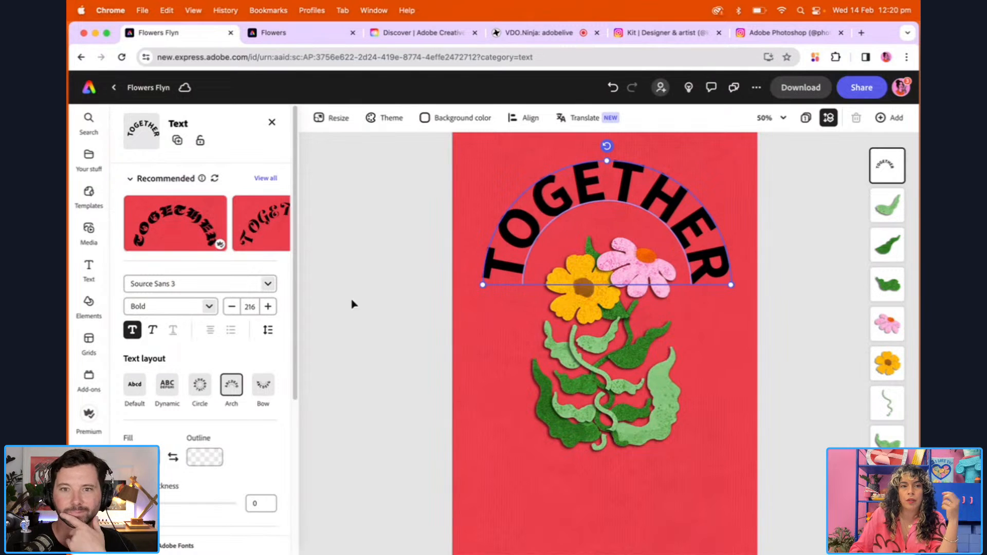
Browse the recommended text styles, the available fonts and the additional font categories for the arched title
click(268, 287)
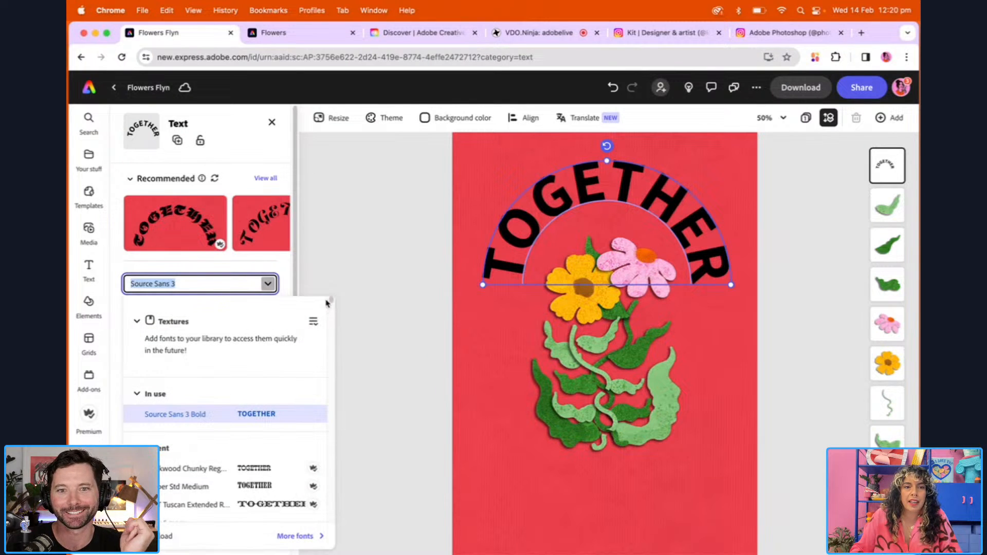
click(283, 269)
click(273, 179)
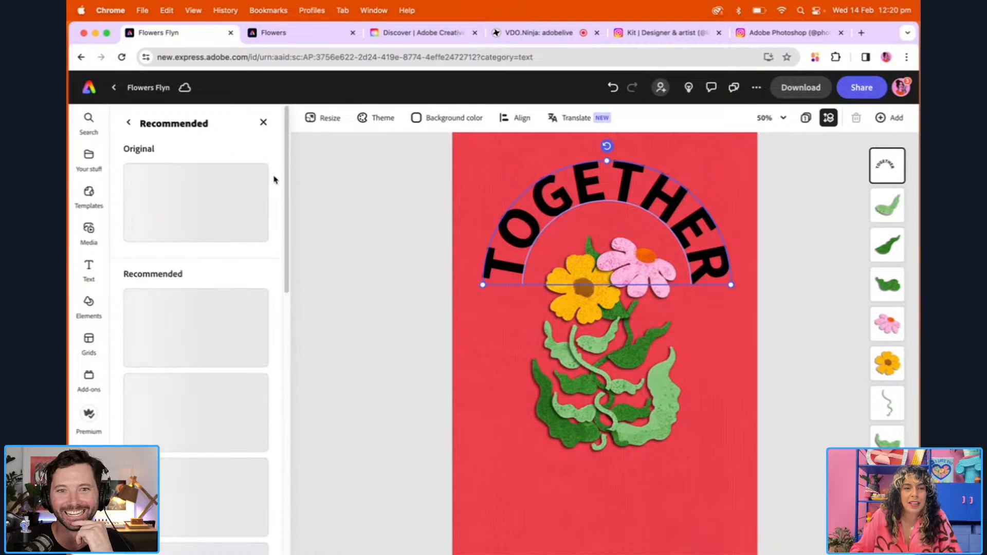
drag(287, 183, 286, 437)
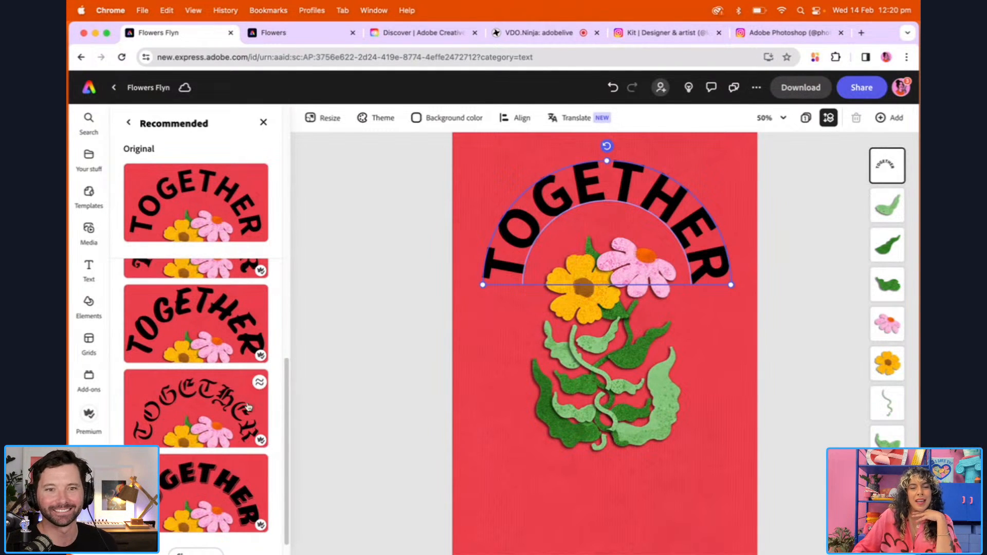
drag(286, 368, 280, 236)
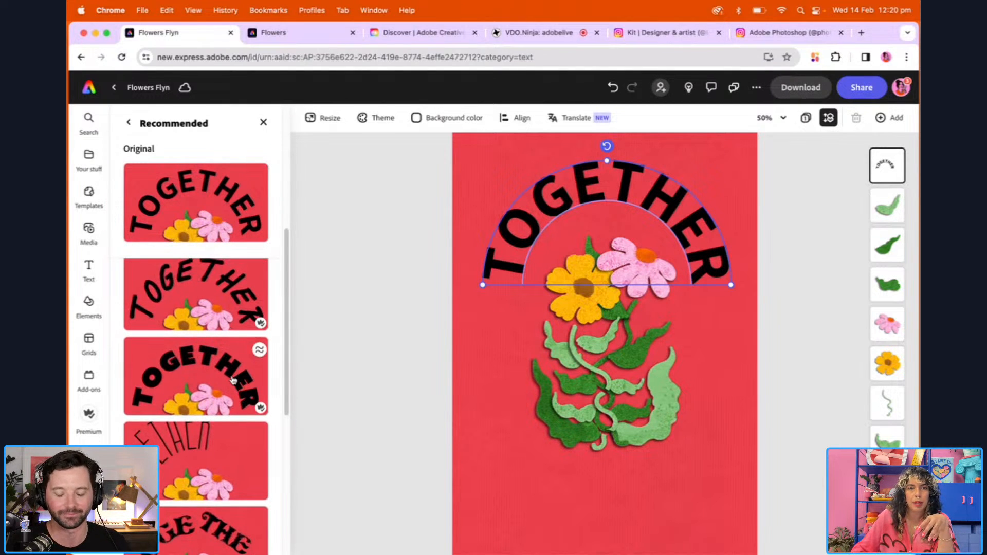
click(128, 124)
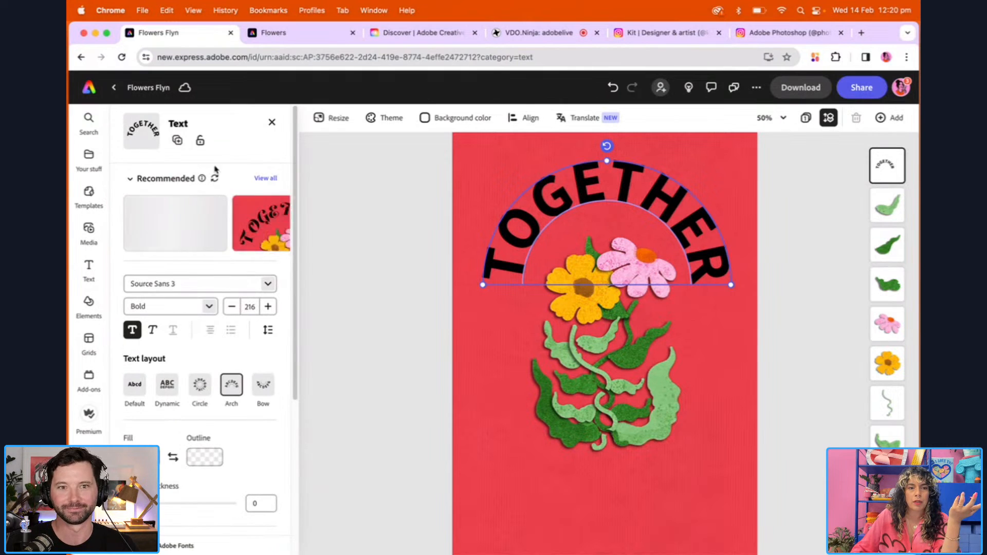
click(268, 284)
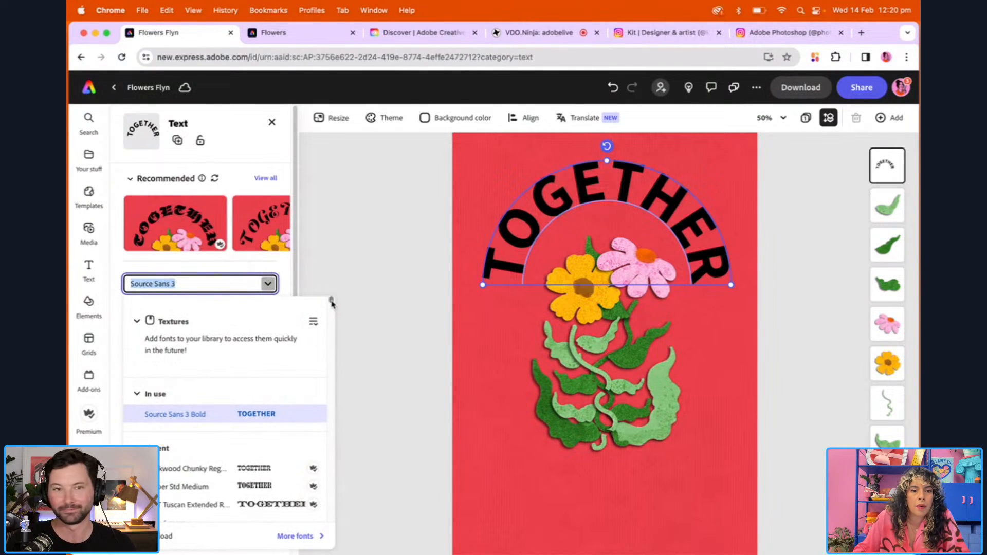
scroll(331, 304, down, 5)
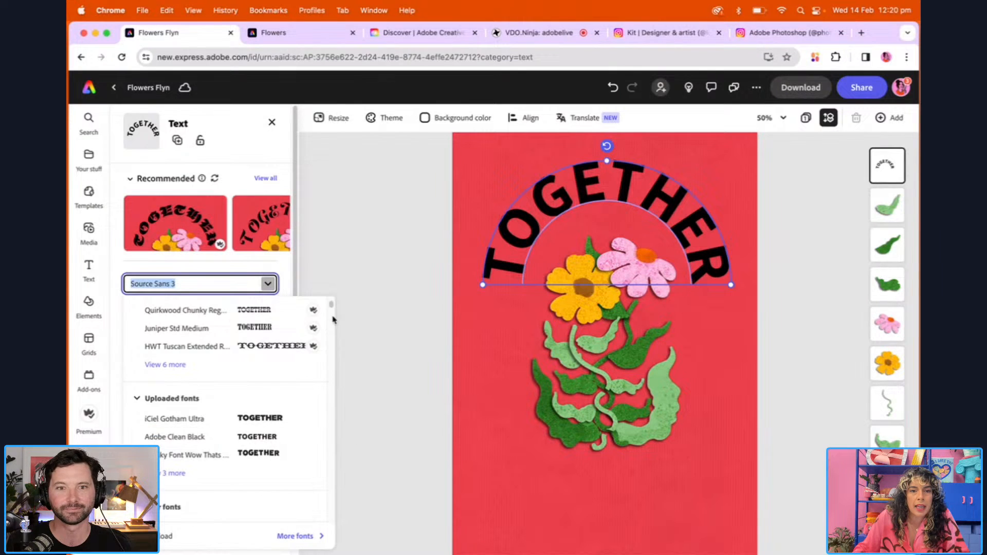
mouse_move(331, 306)
mouse_down()
mouse_move(334, 347)
mouse_move(332, 309)
mouse_up()
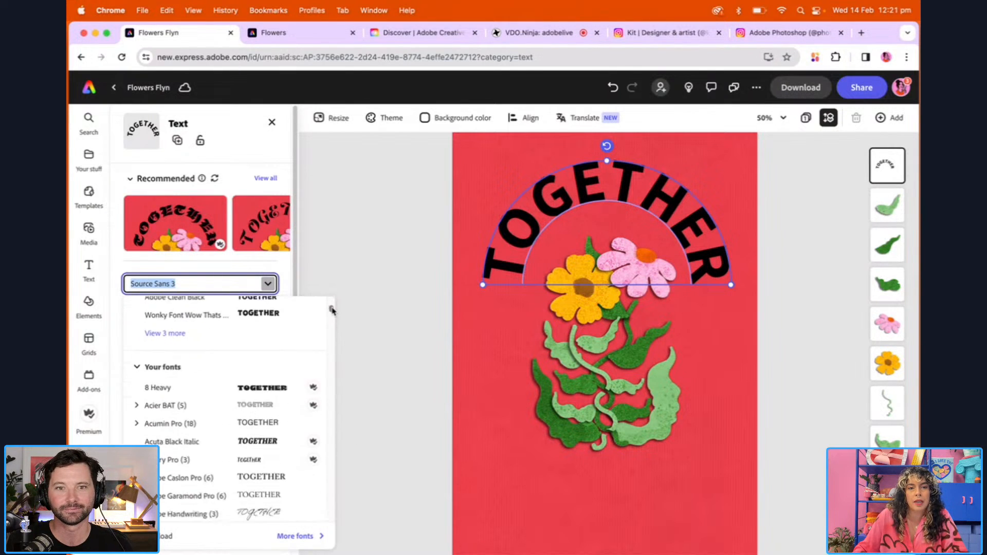
click(293, 535)
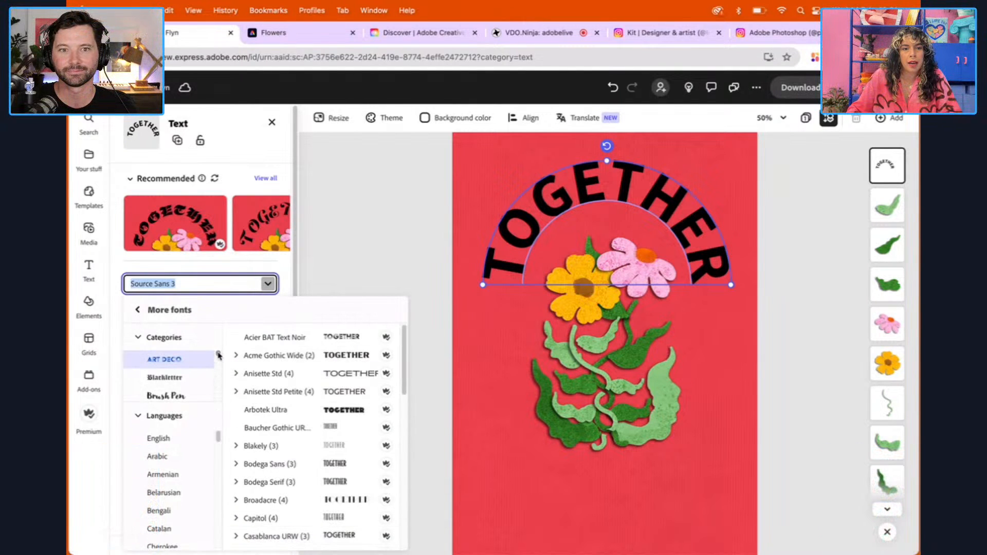
drag(219, 355, 221, 380)
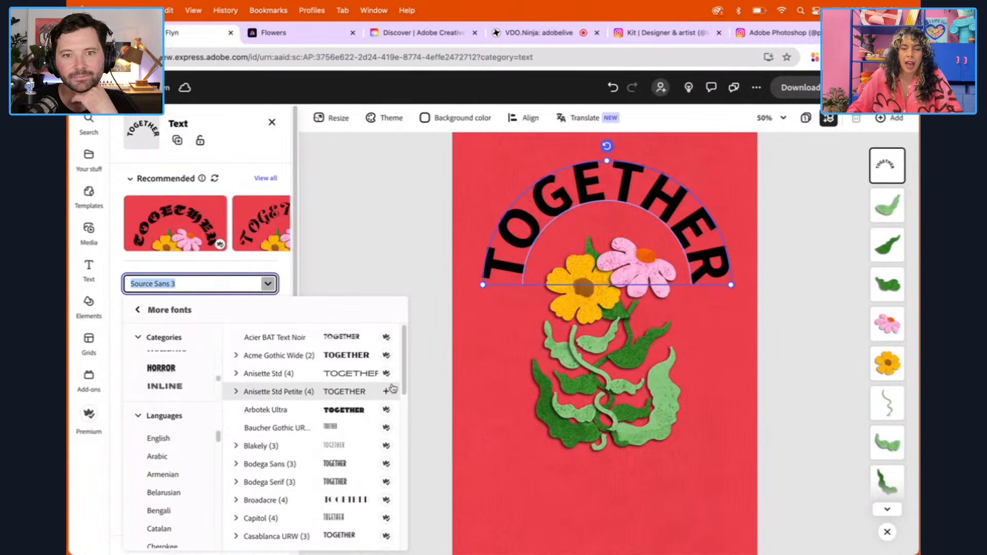
click(286, 272)
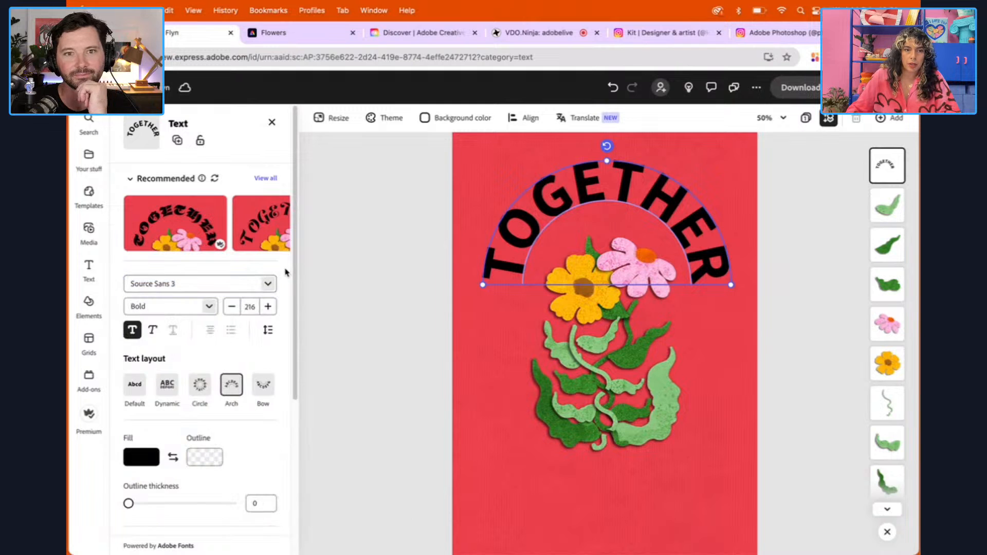
Change the arched title's font to the recently used Quirkwood Chunky Regular
click(267, 283)
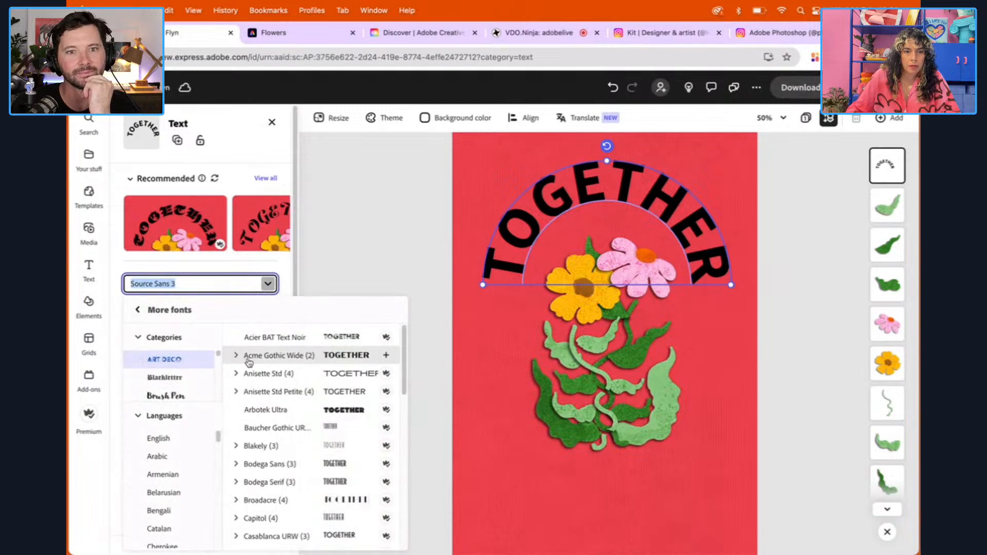
click(137, 309)
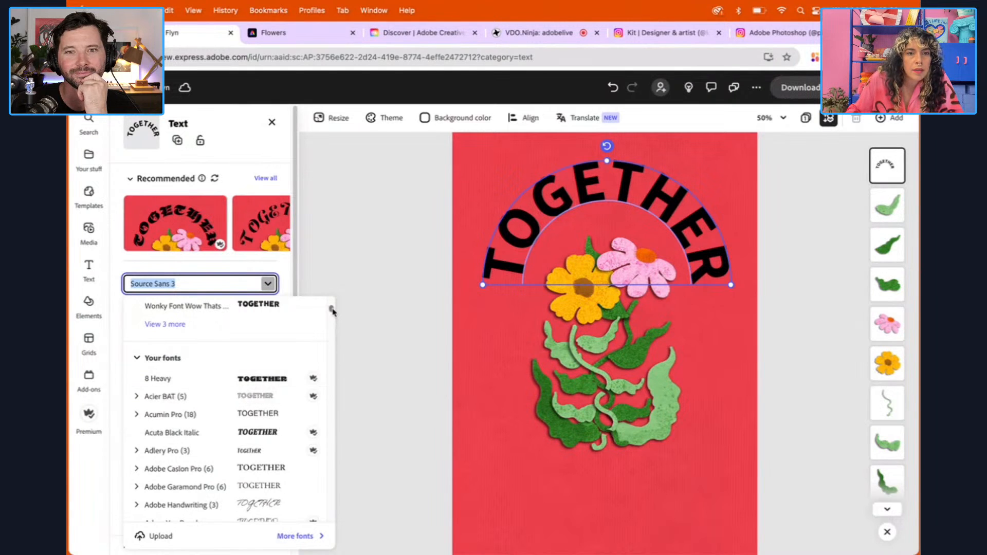
drag(332, 311, 332, 305)
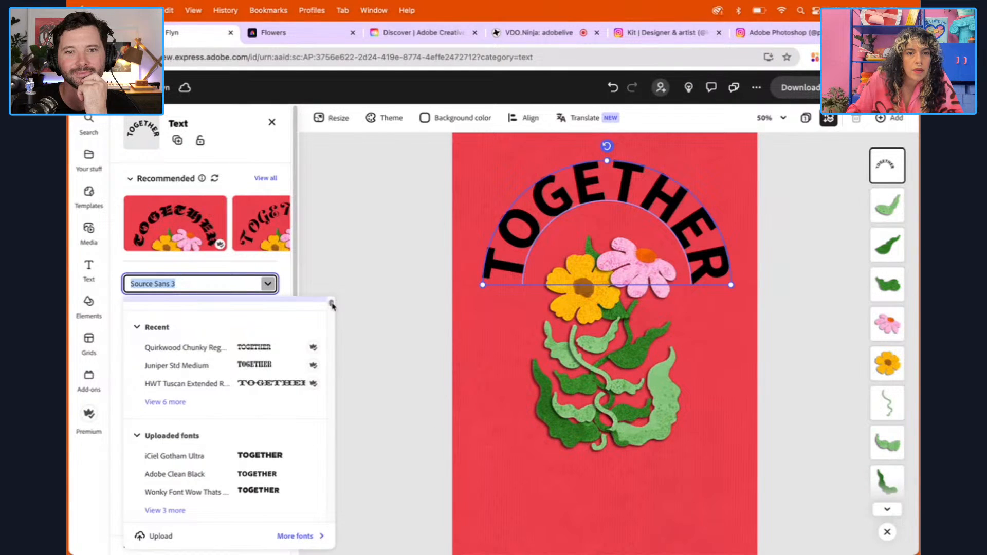
click(187, 350)
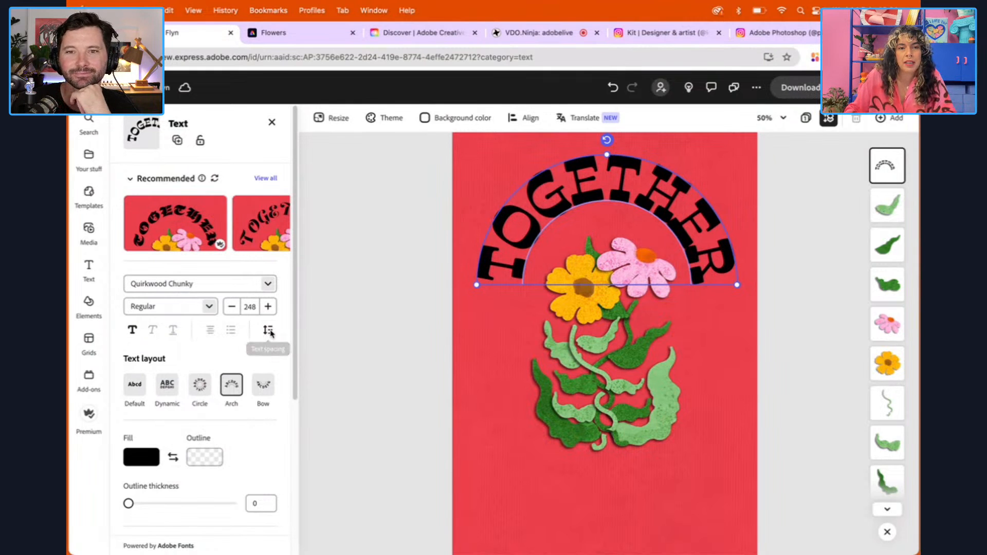
Increase the arched title's letter spacing to 38
click(269, 332)
drag(223, 381, 222, 380)
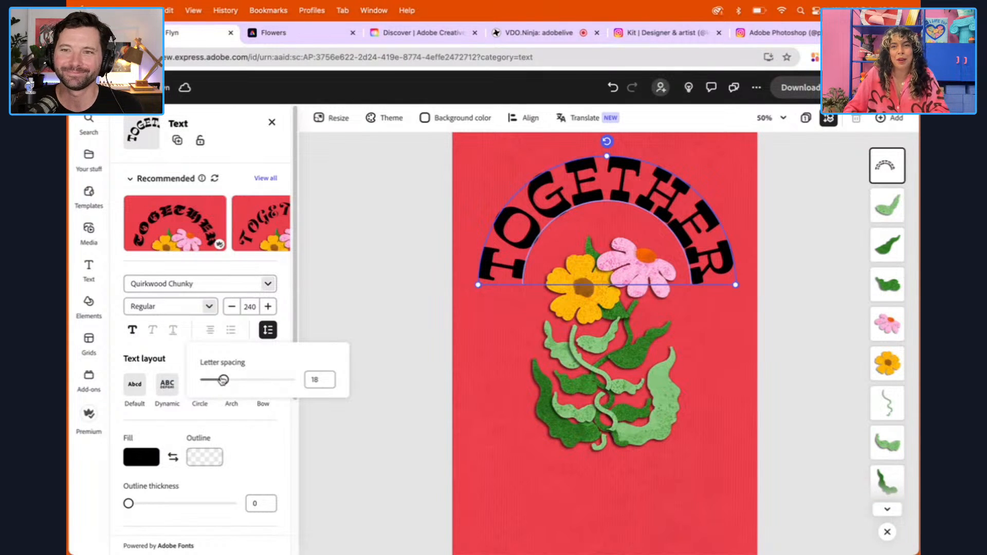
drag(223, 381, 224, 381)
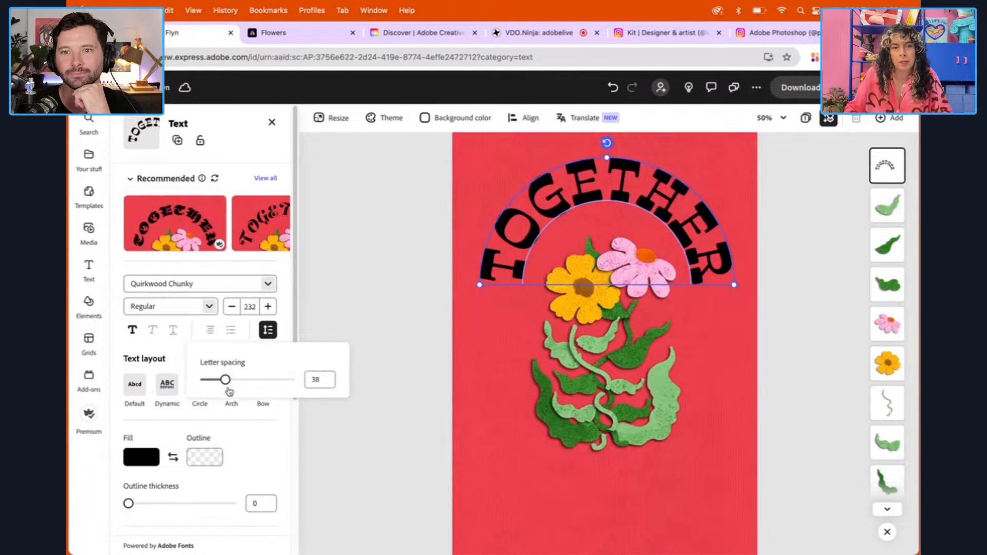
click(286, 316)
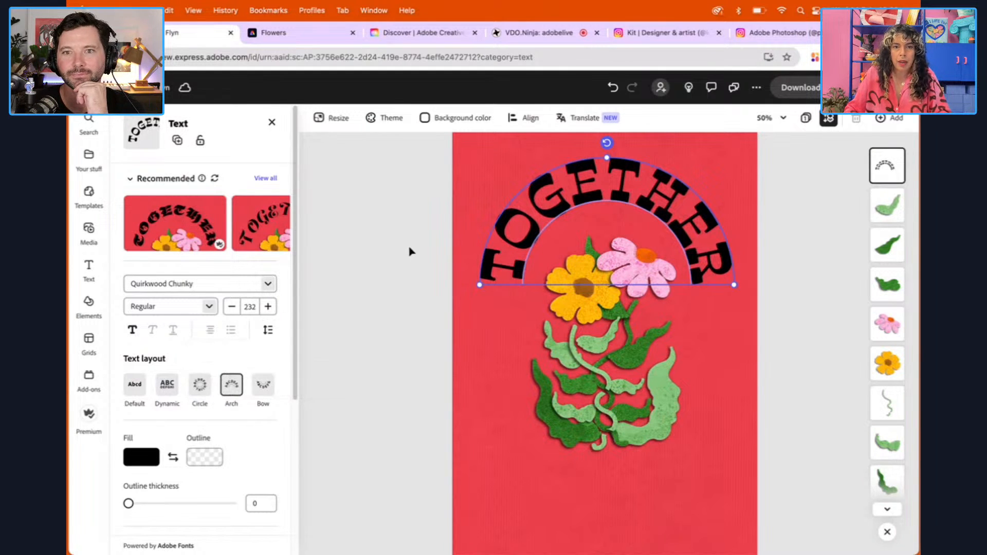
Duplicate the arched TOGETHER title and move the copy below the flower stem
click(409, 251)
click(547, 208)
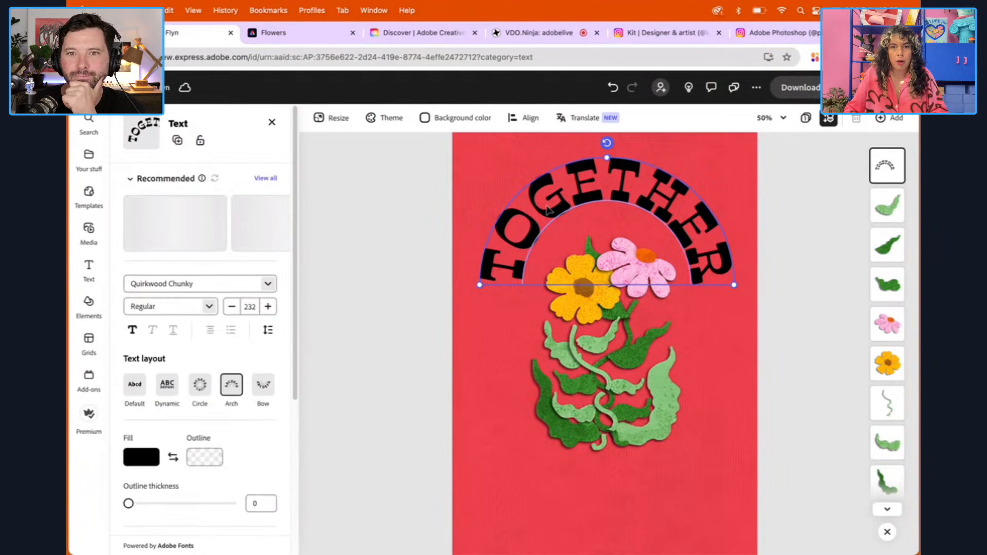
right_click(547, 208)
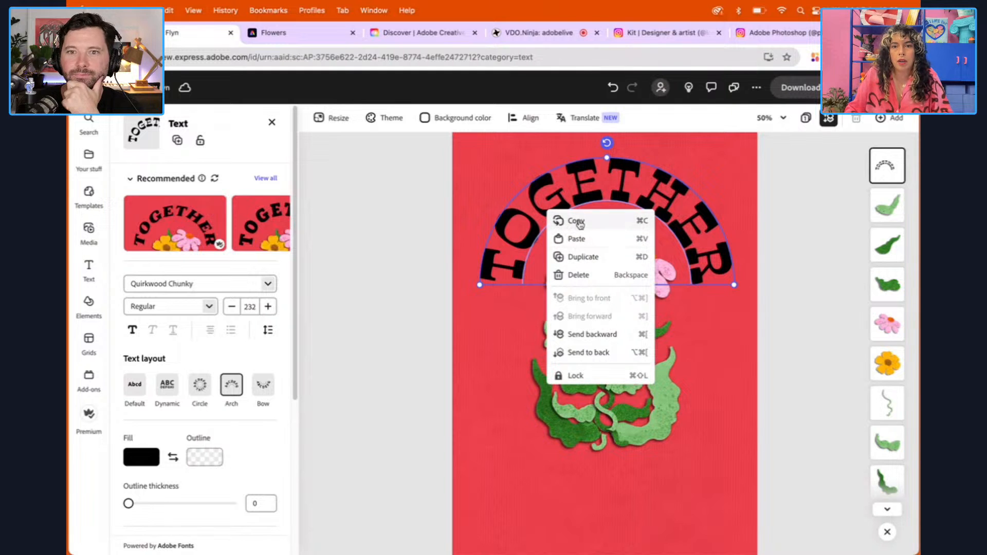
click(582, 257)
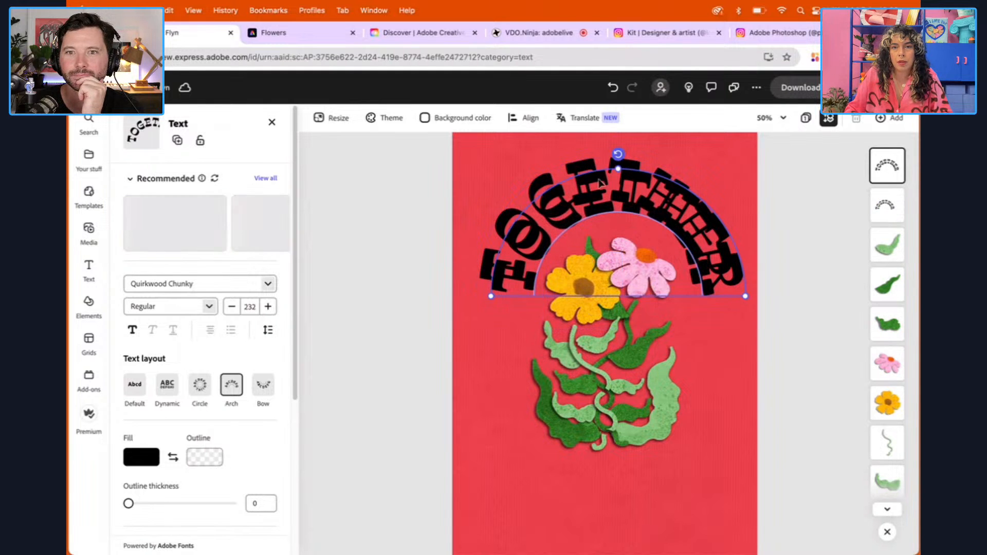
drag(607, 188, 594, 437)
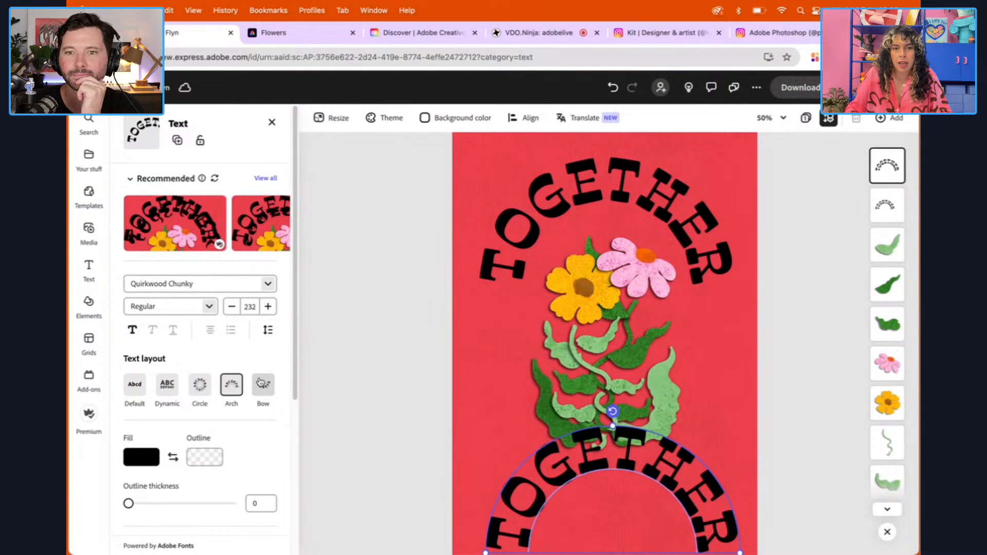
Apply the Bow text layout to the copied title, curve it under the leaves, and change its text to FOREVER
click(262, 384)
scroll(380, 405, up, 2)
scroll(380, 404, down, 4)
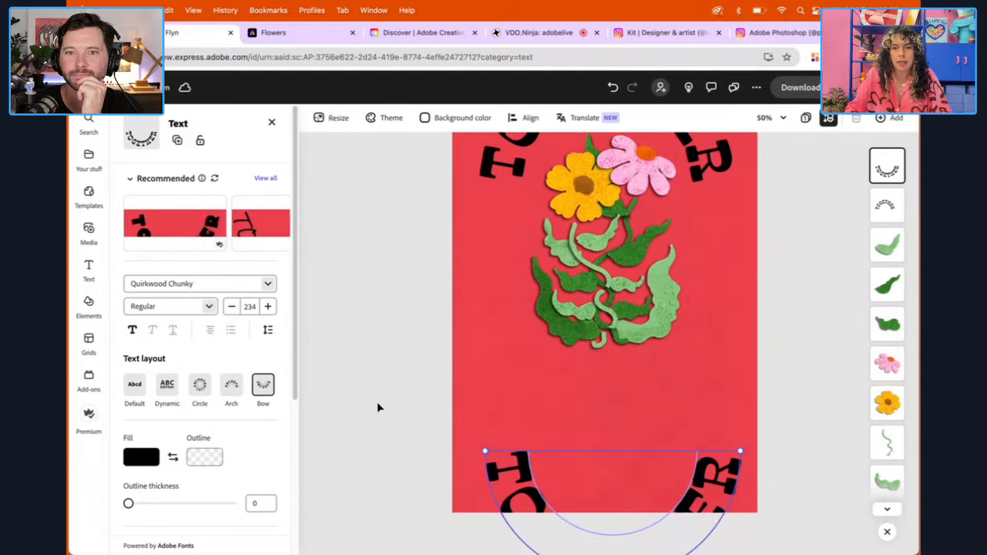
drag(524, 475, 519, 344)
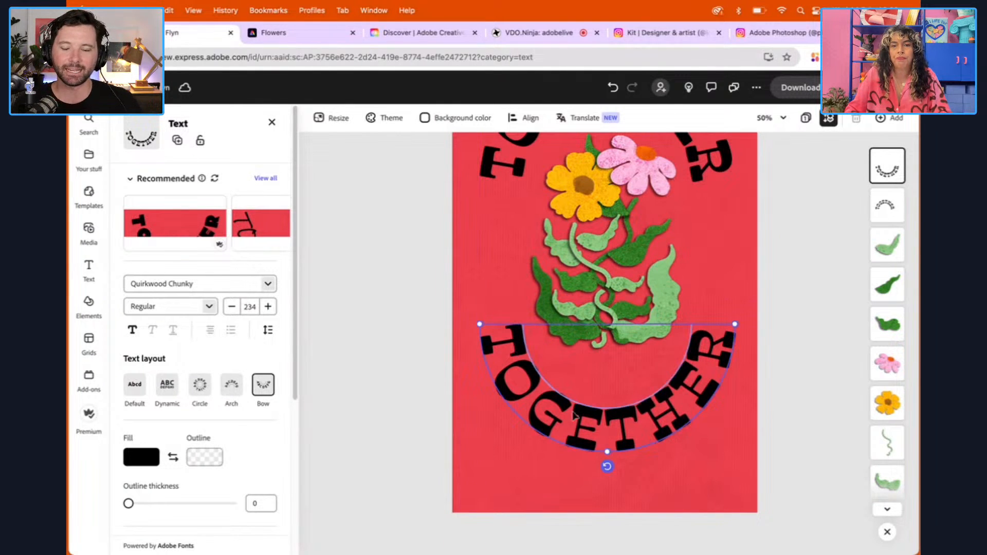
double_click(621, 426)
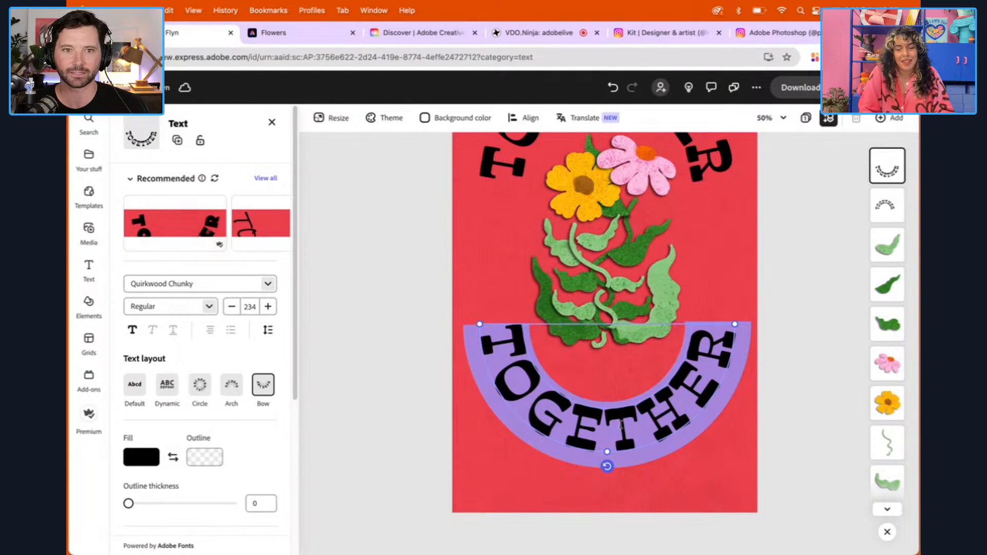
text(FOREVER)
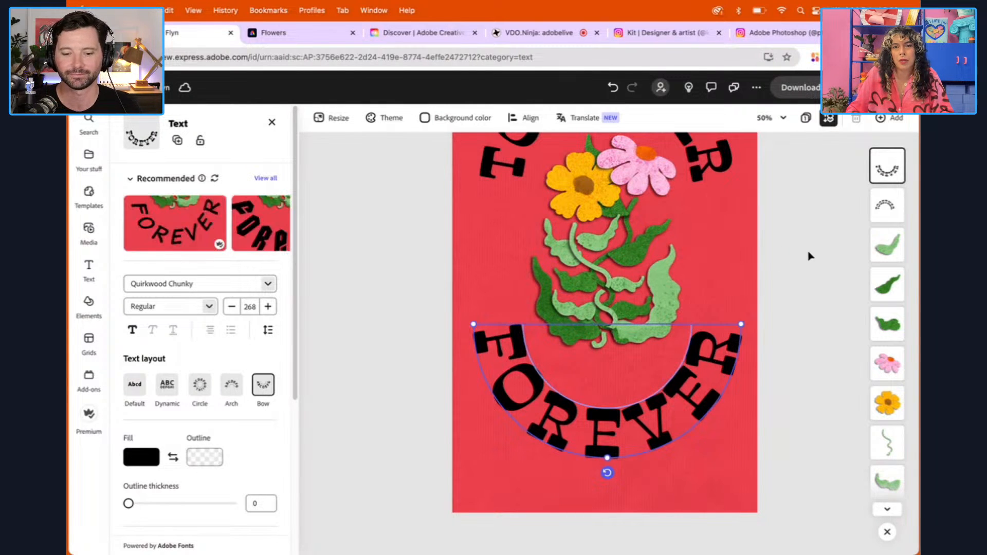
Shrink the FOREVER text to size 197 and position it closely around the base of the leaves
click(769, 118)
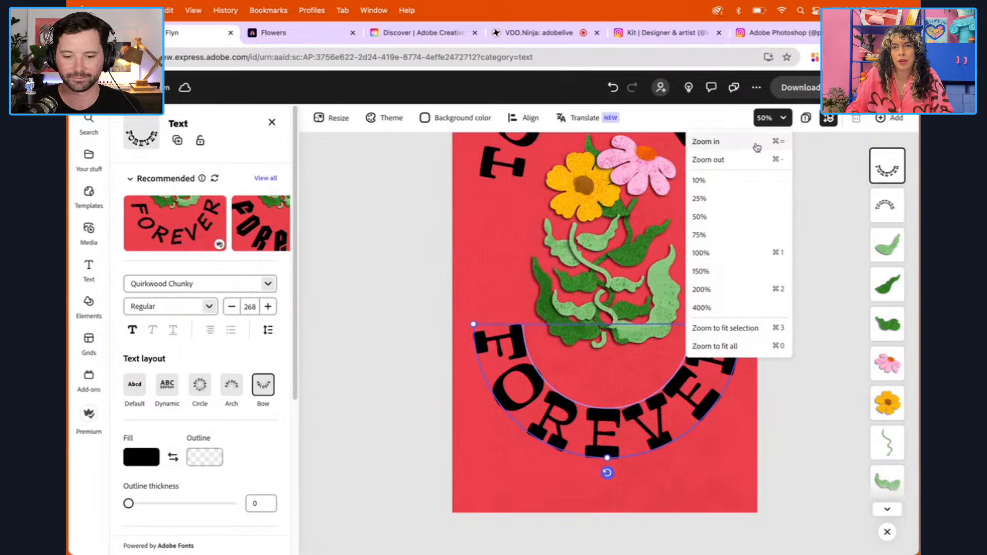
click(761, 159)
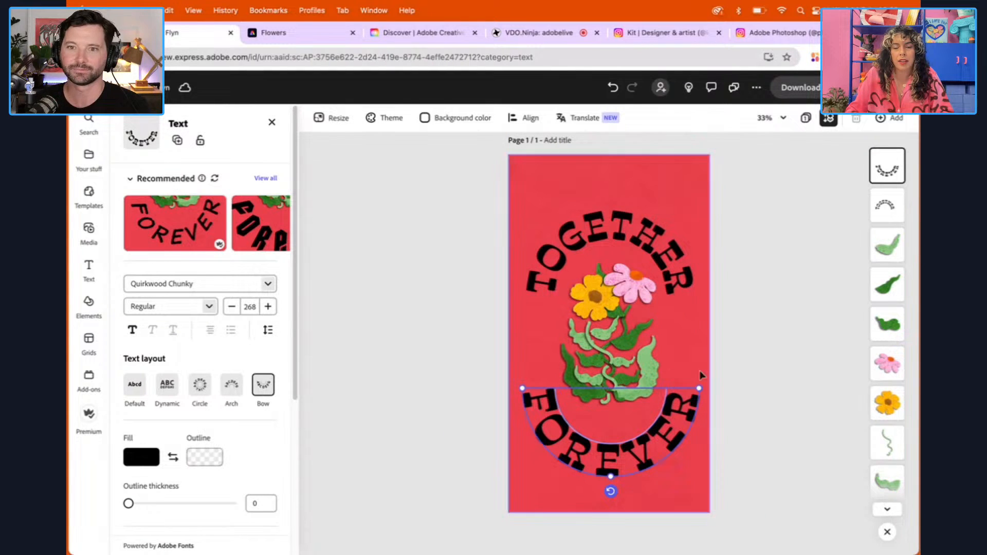
drag(700, 389, 696, 390)
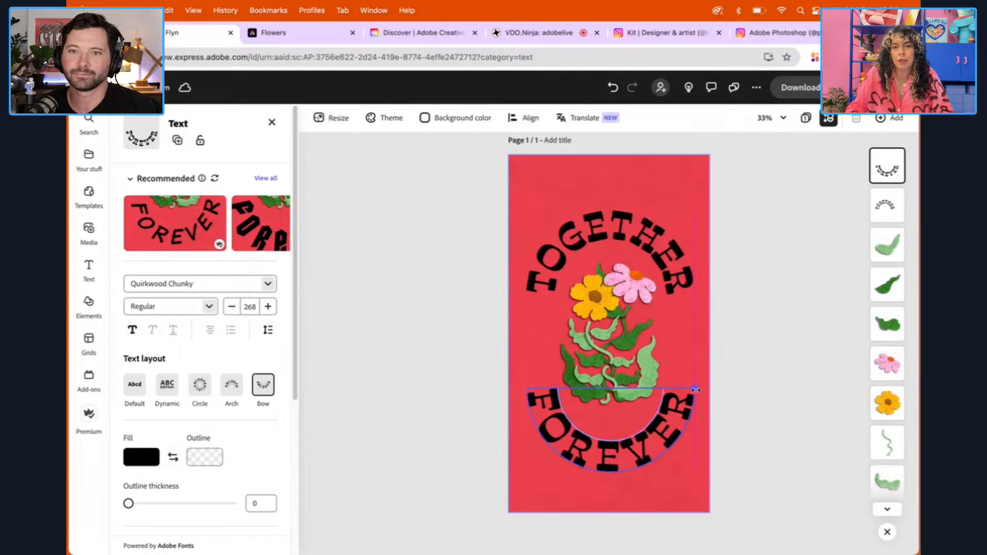
drag(695, 390, 694, 390)
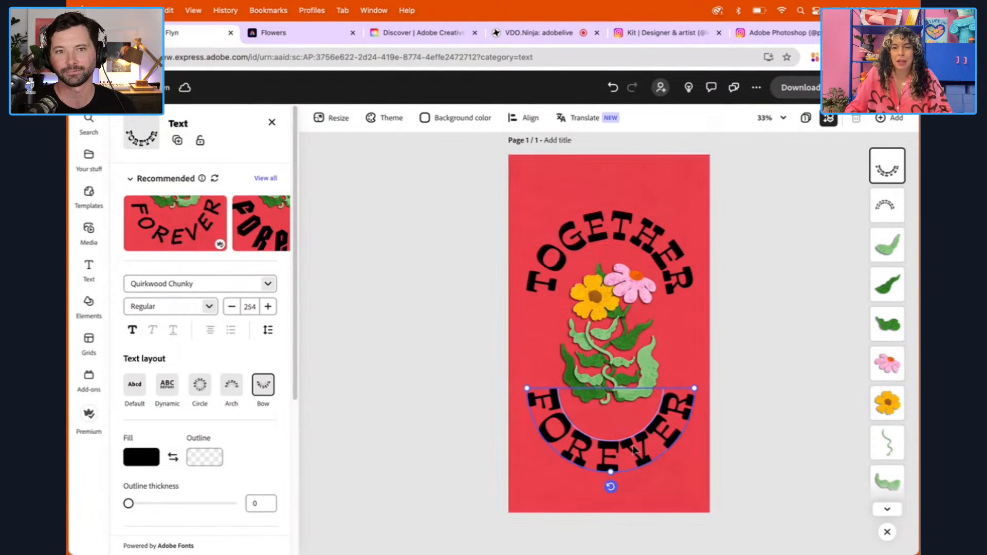
click(727, 390)
drag(635, 443, 632, 435)
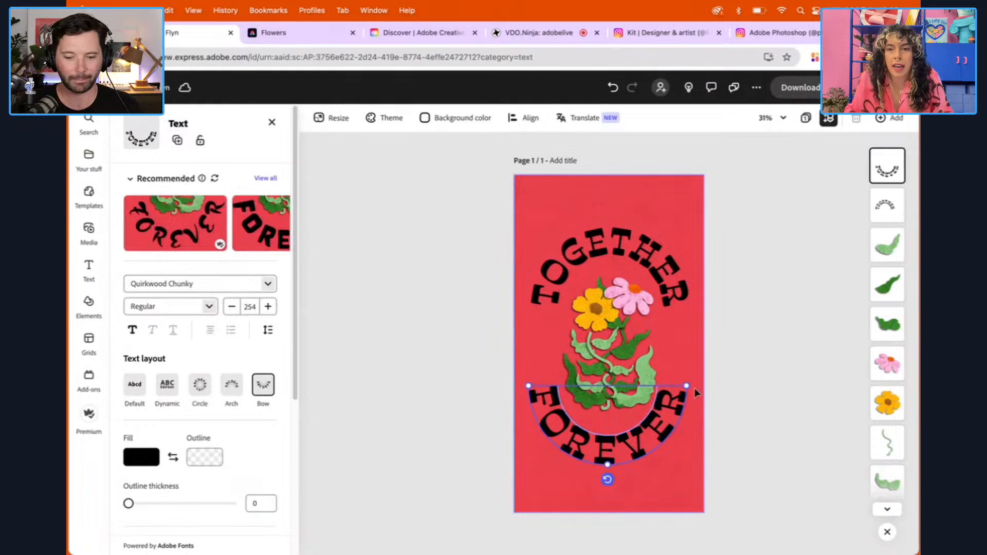
drag(687, 387, 664, 410)
drag(606, 436, 606, 434)
Shrink the arched TOGETHER title to size 179 and position it close over the flower heads
click(628, 258)
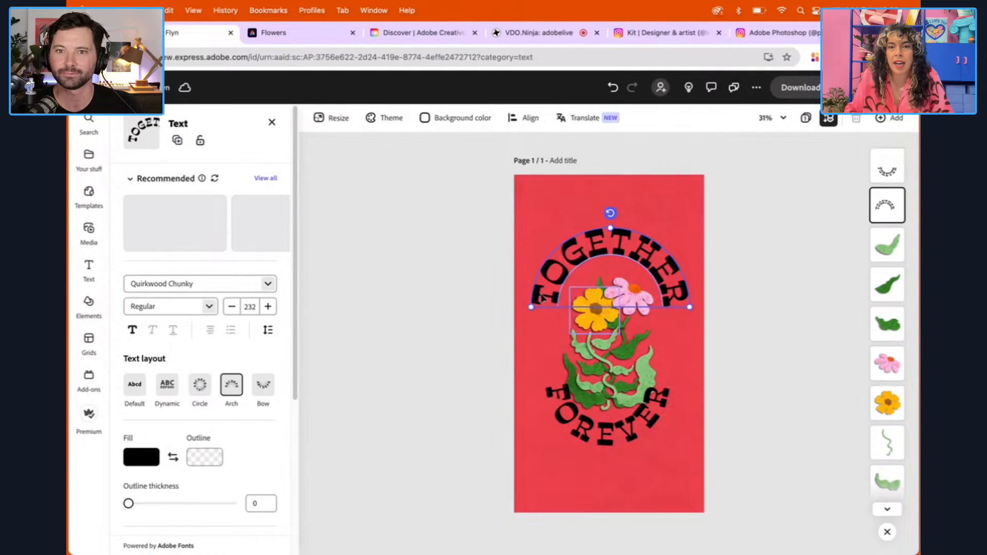
drag(531, 306, 553, 304)
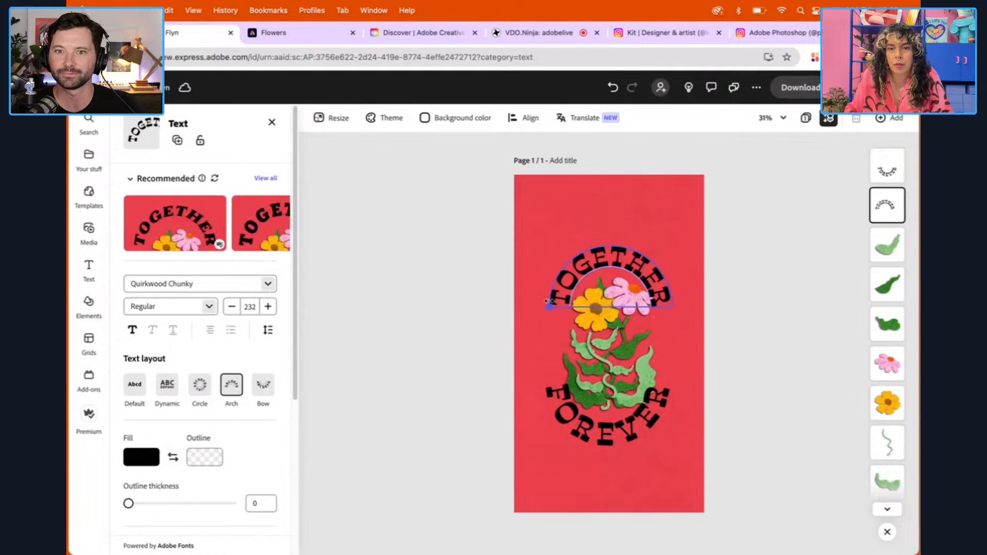
drag(602, 265, 600, 265)
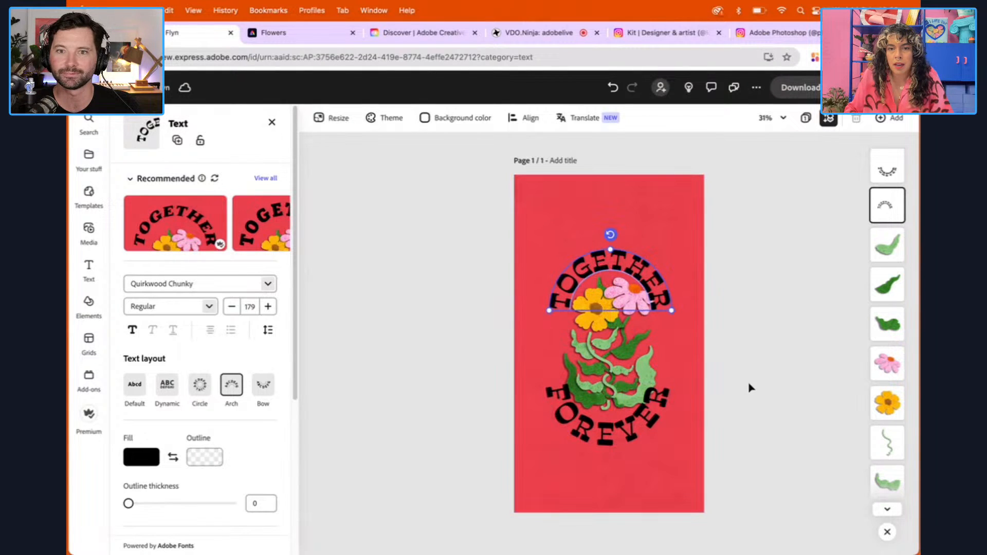
Move the TOGETHER layer behind all the flower and leaf layers, directly above the red background
click(789, 118)
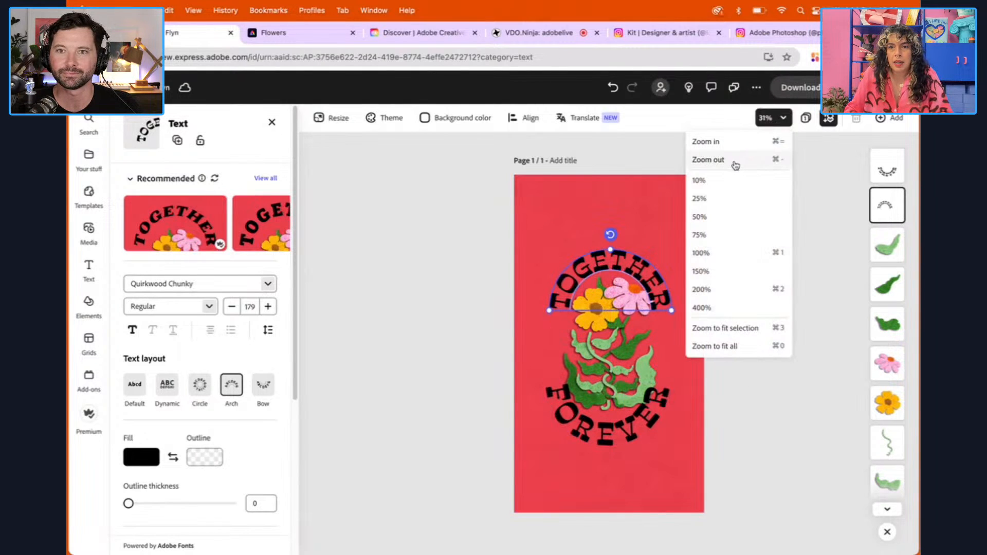
click(739, 141)
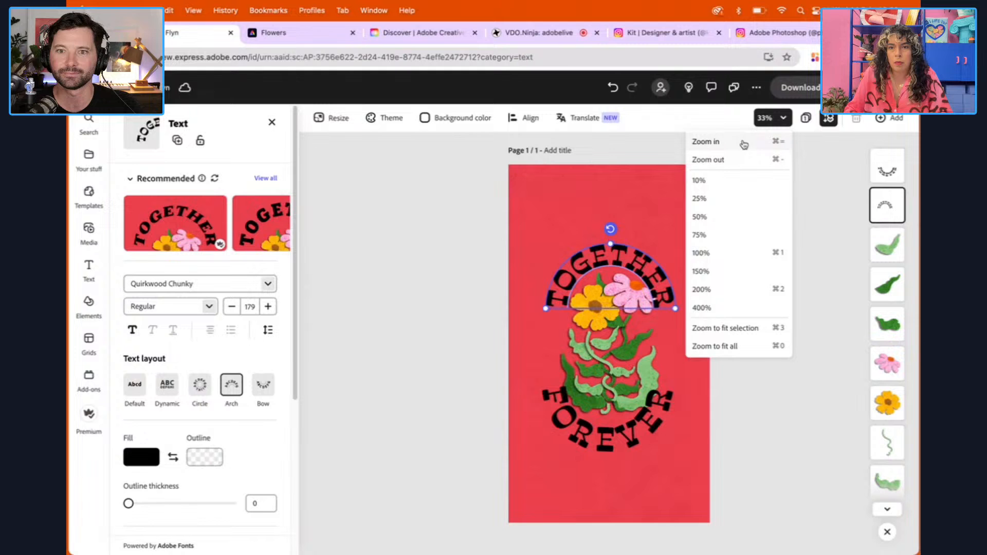
click(744, 143)
click(405, 266)
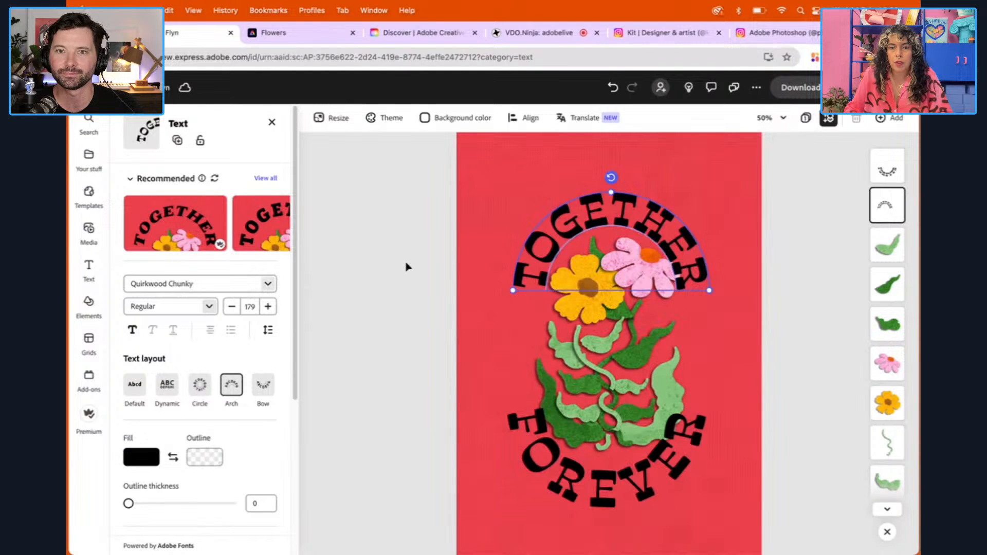
click(789, 231)
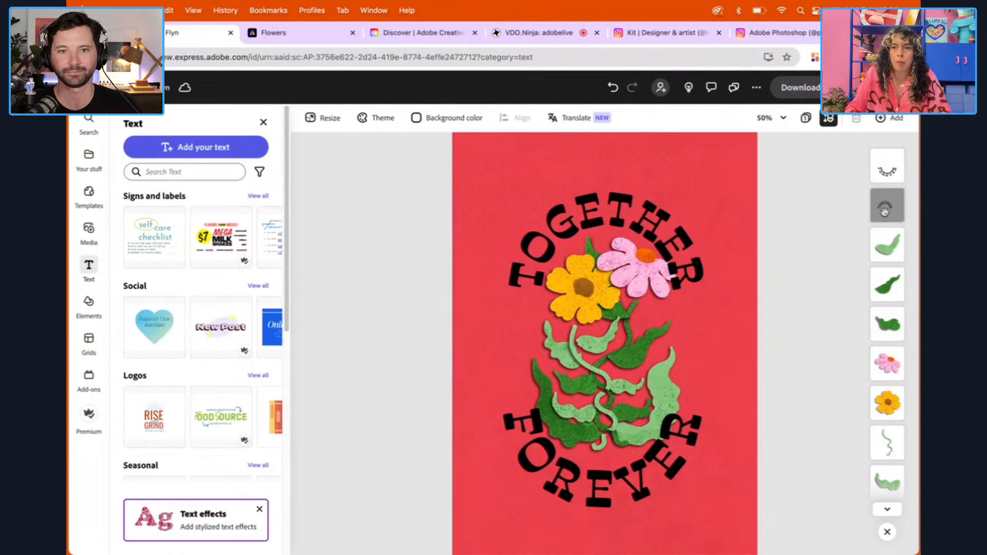
click(885, 212)
drag(884, 206, 890, 465)
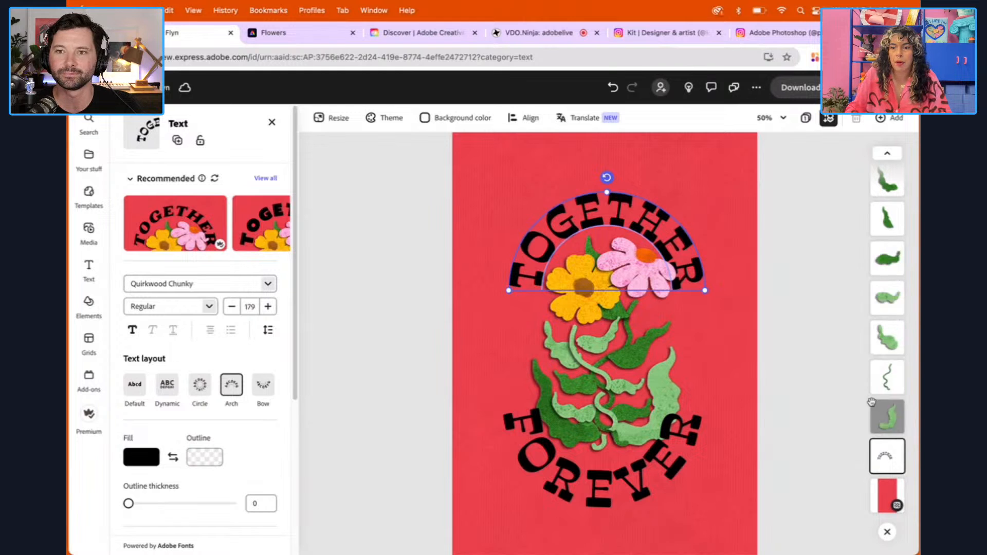
Move the FOREVER layer behind the flower and leaf layers, just above TOGETHER, and nudge the text slightly down
click(887, 153)
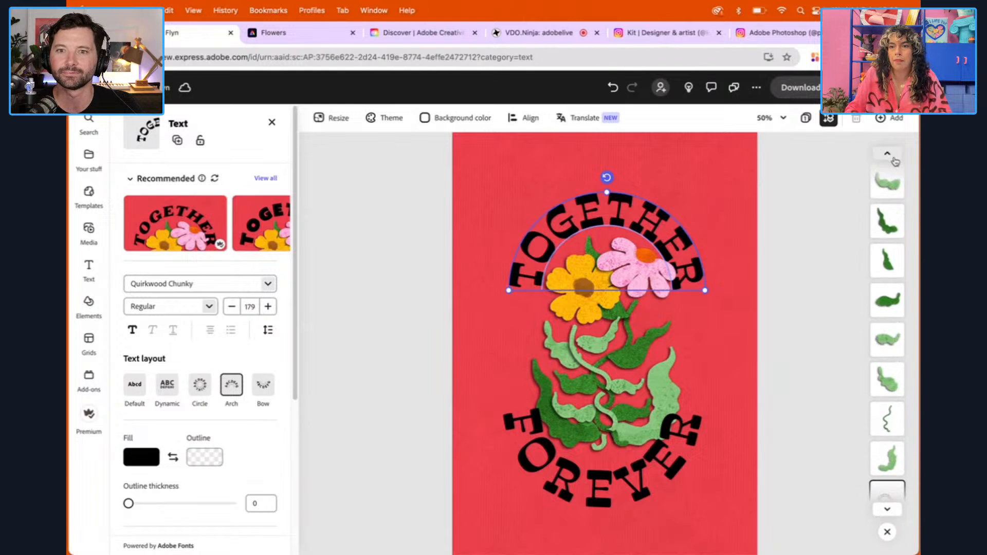
click(887, 153)
click(889, 165)
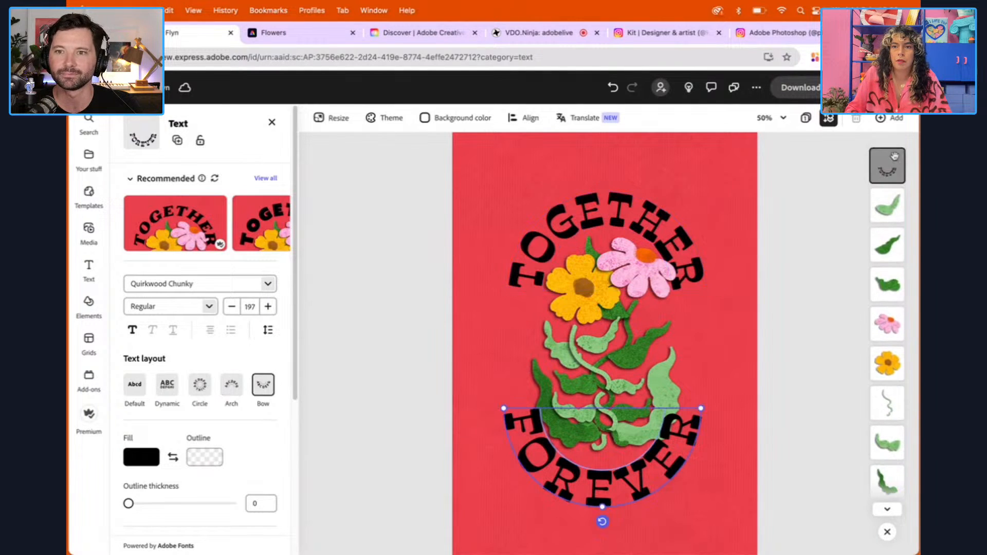
drag(890, 165, 887, 415)
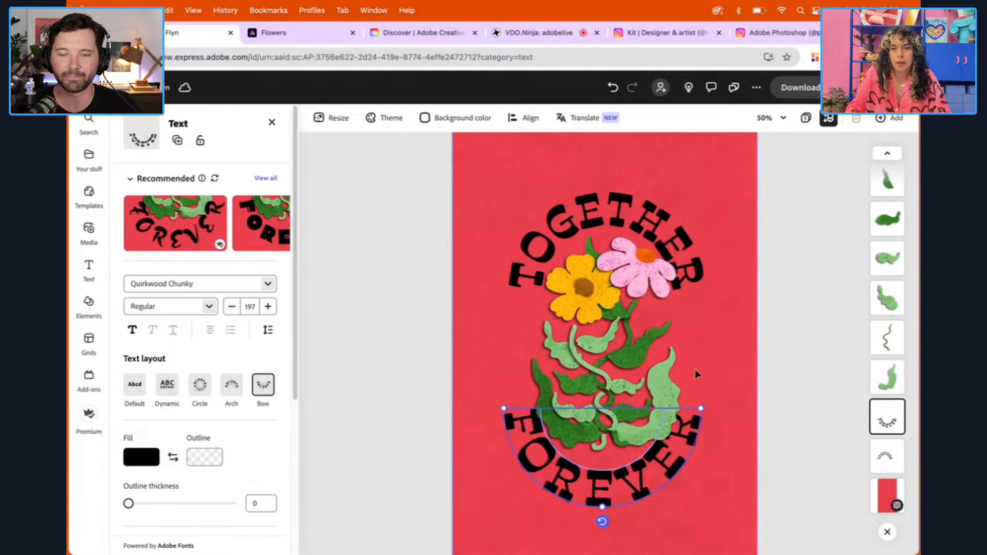
drag(653, 451, 653, 457)
Set the fill of the arched TOGETHER title to the custom orange #FFA10A
click(509, 265)
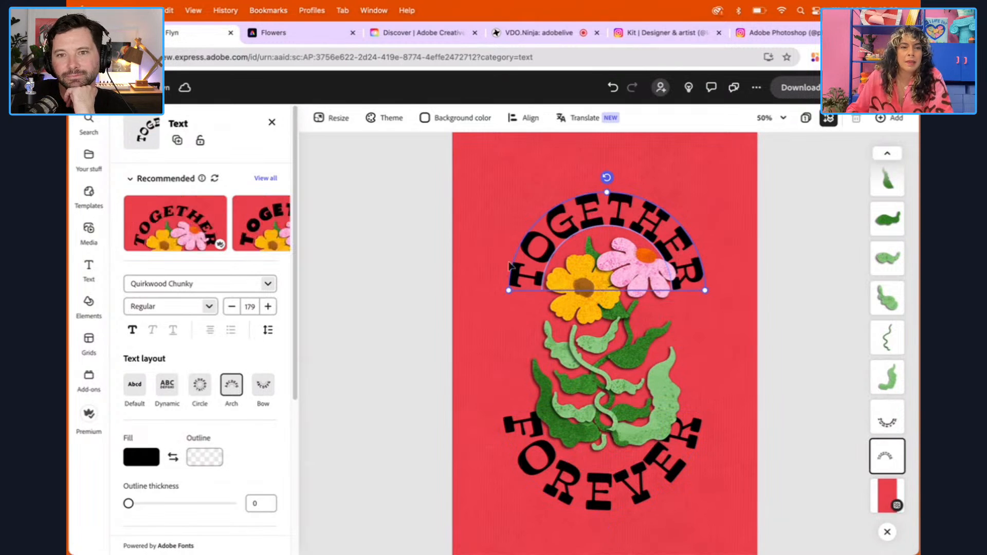
click(155, 461)
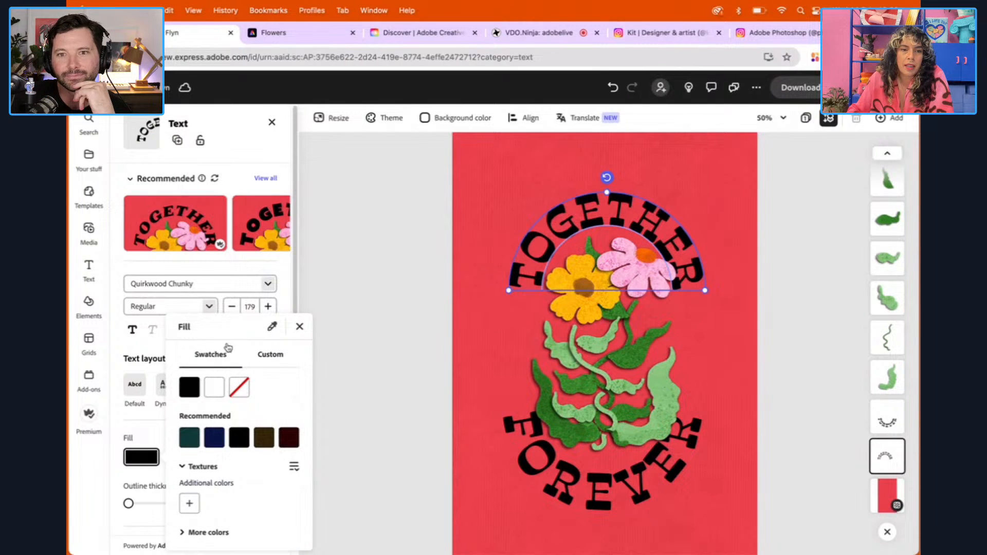
click(201, 533)
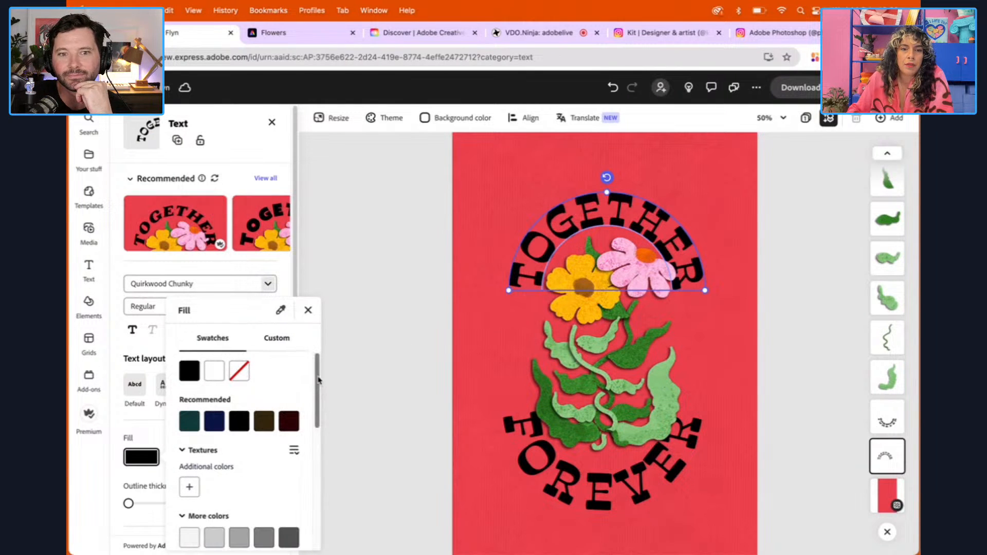
scroll(318, 442, down, 6)
scroll(314, 463, up, 8)
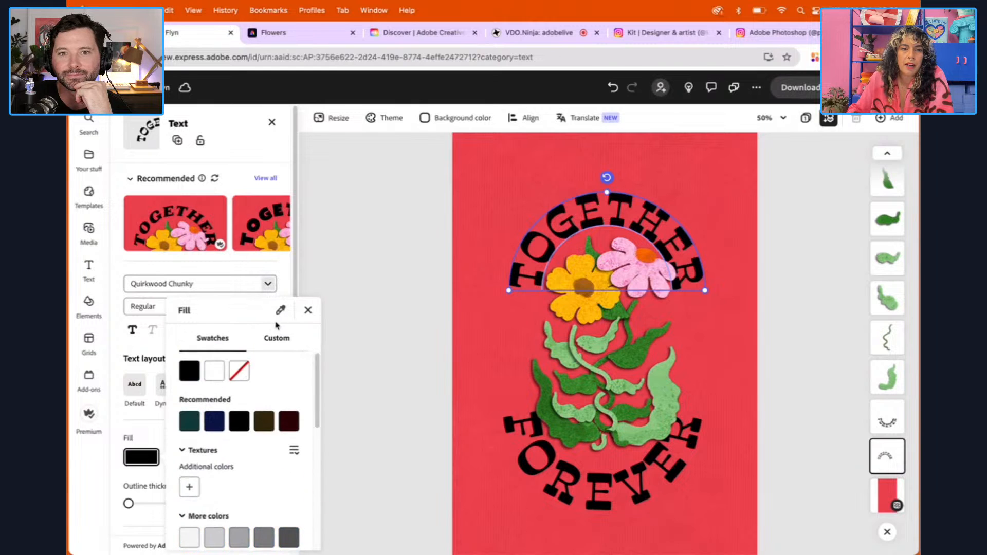
click(271, 339)
drag(198, 368, 191, 367)
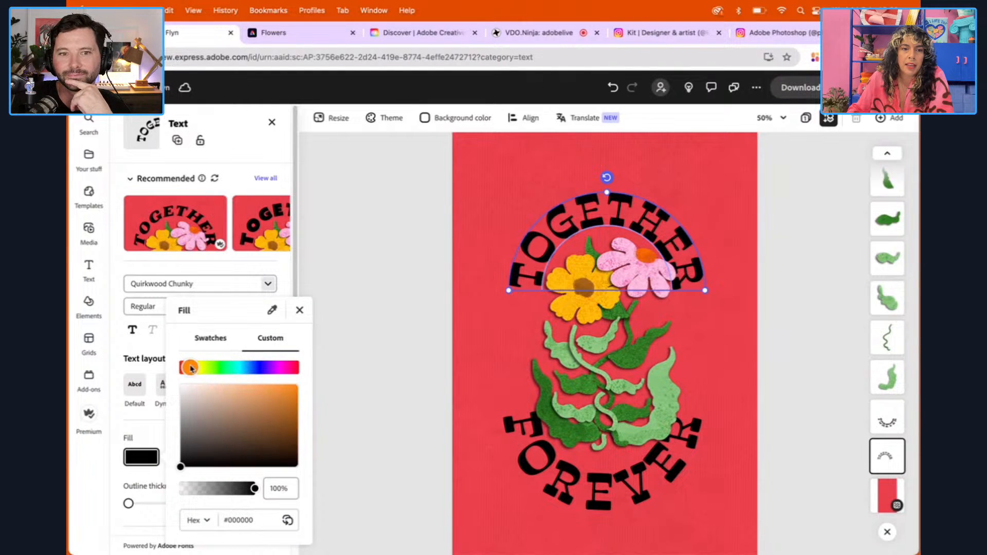
click(295, 386)
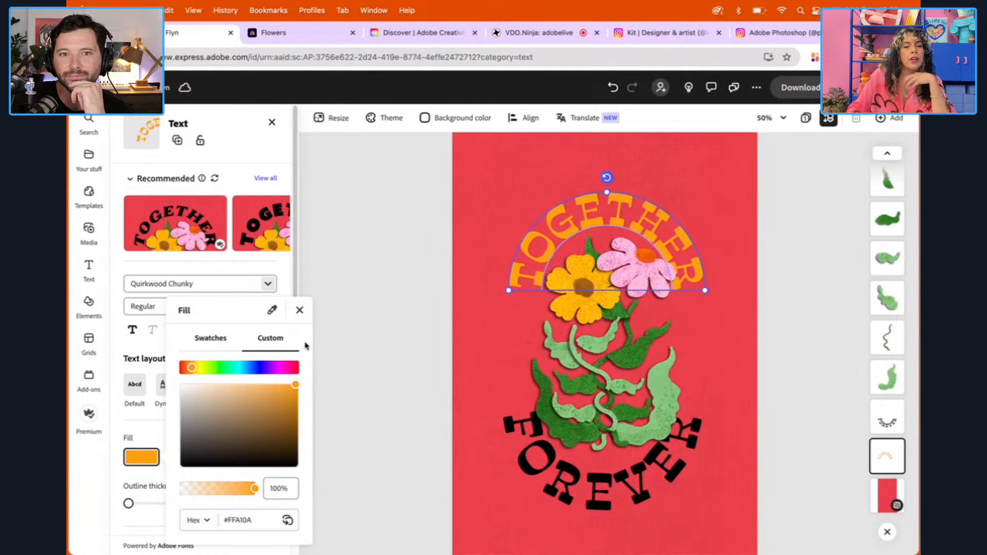
click(211, 341)
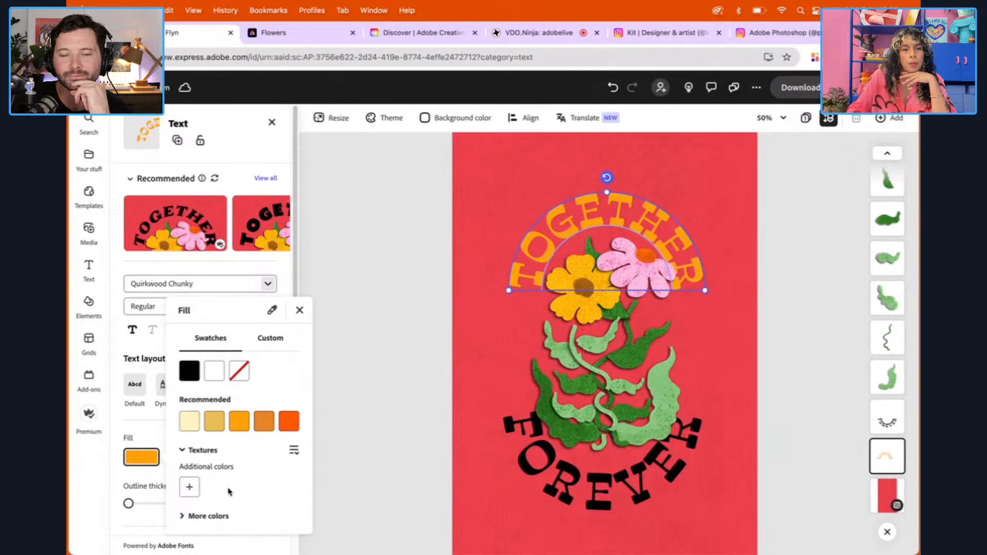
click(188, 516)
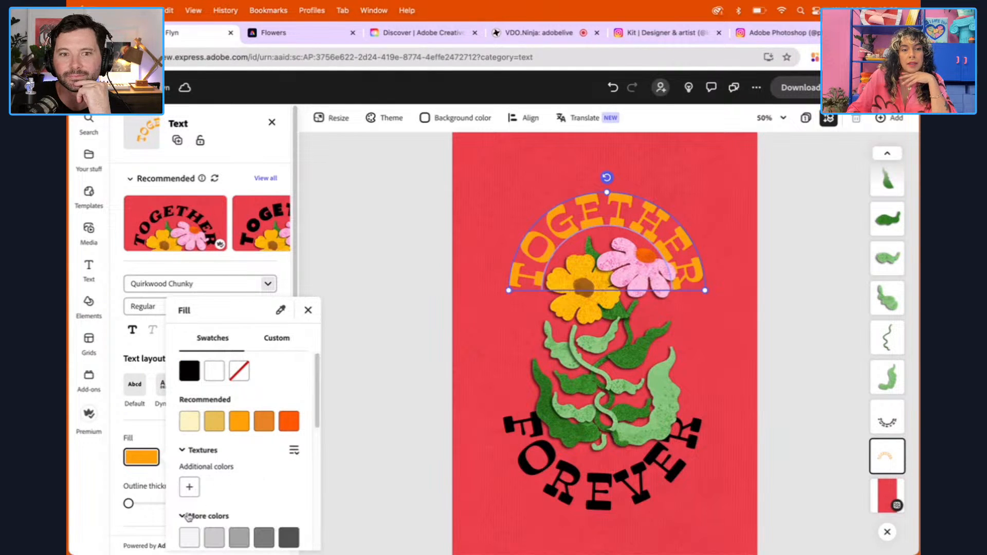
scroll(311, 411, down, 5)
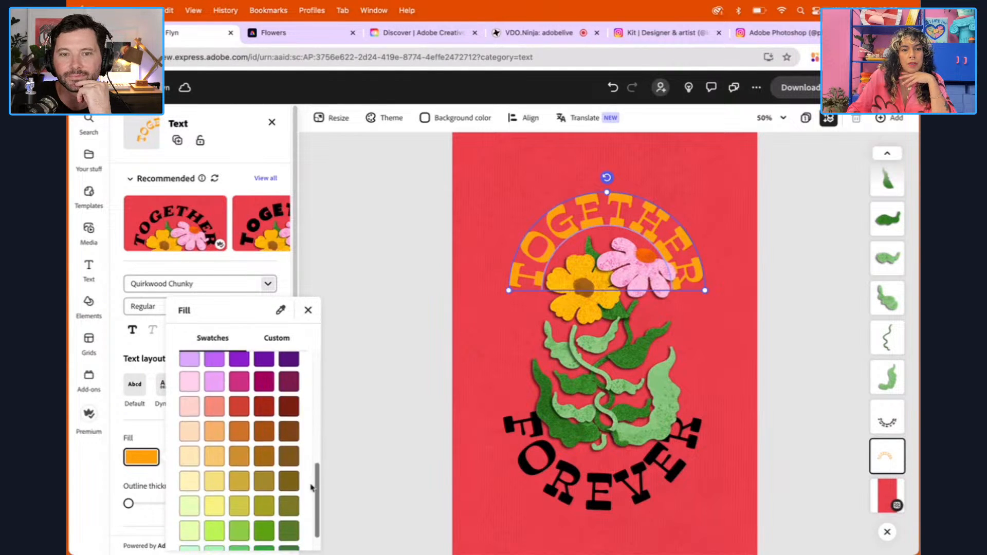
scroll(311, 411, up, 3)
scroll(311, 412, up, 3)
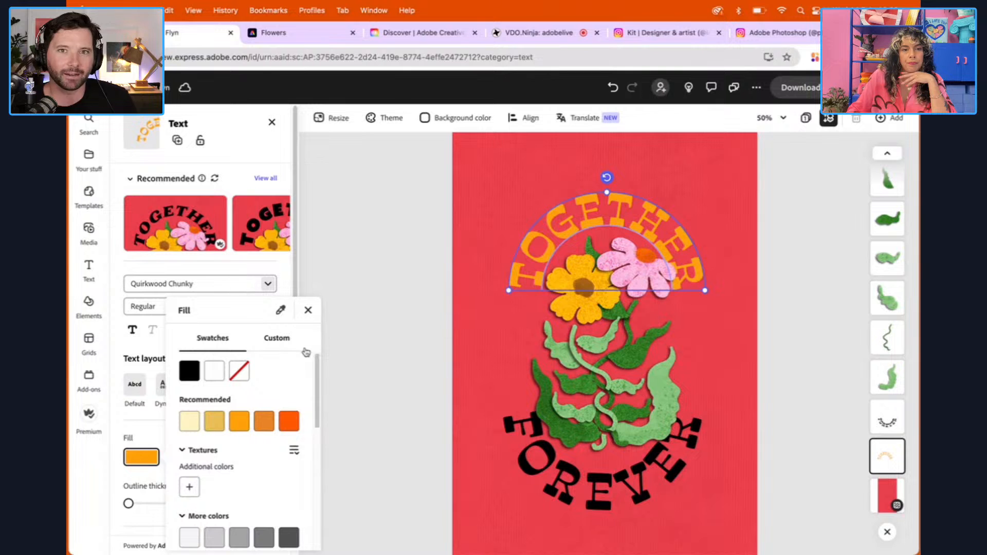
Fill the bowed FOREVER text with the same orange, sampled from the TOGETHER title
click(147, 427)
click(523, 459)
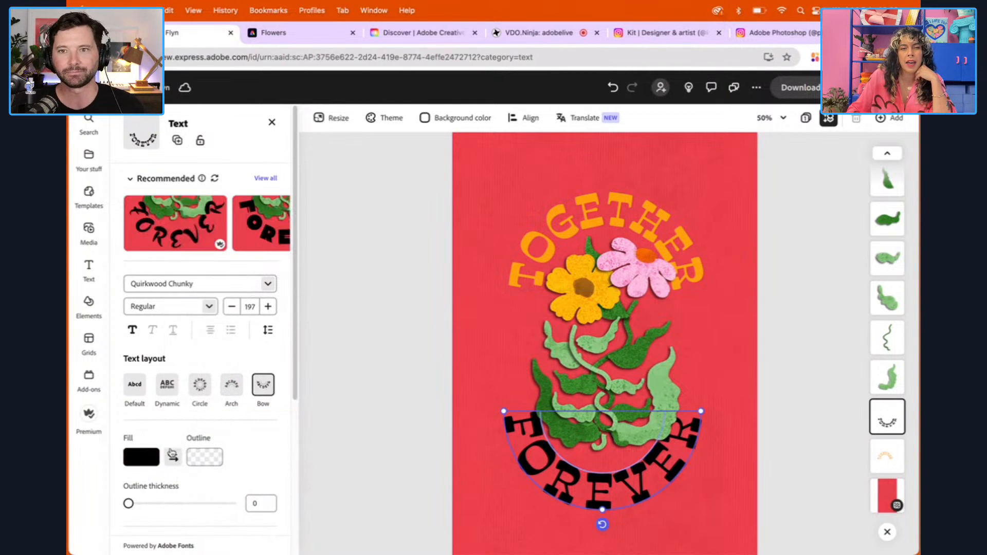
click(145, 458)
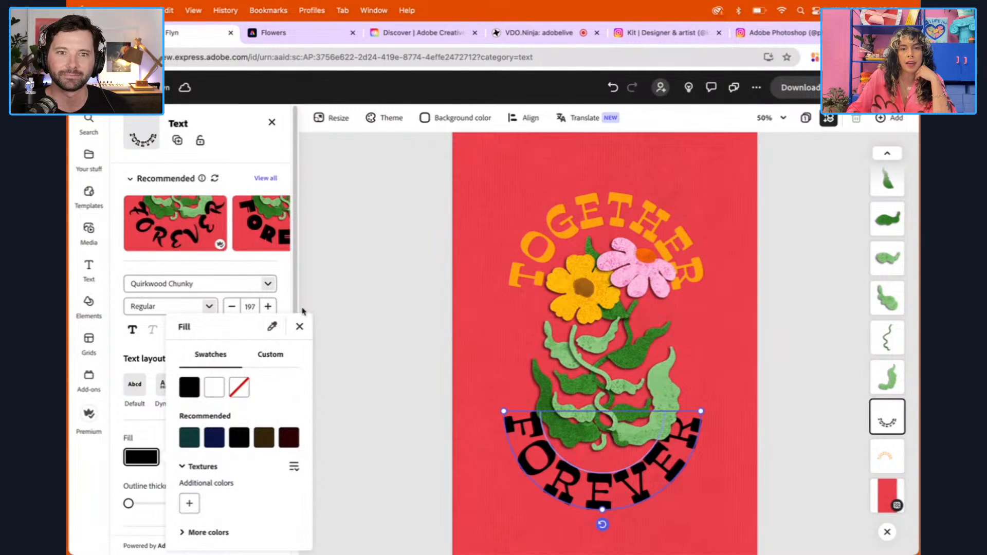
click(551, 212)
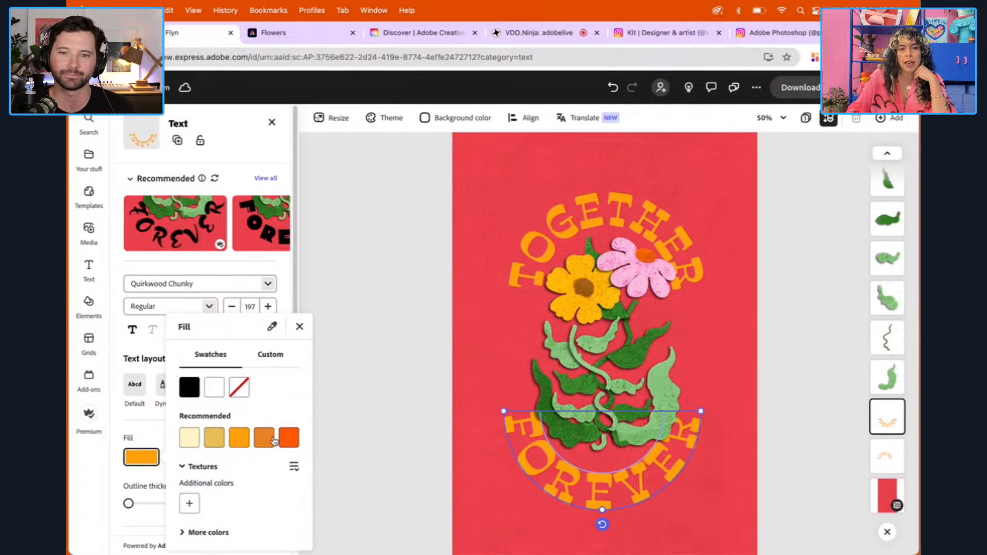
click(370, 381)
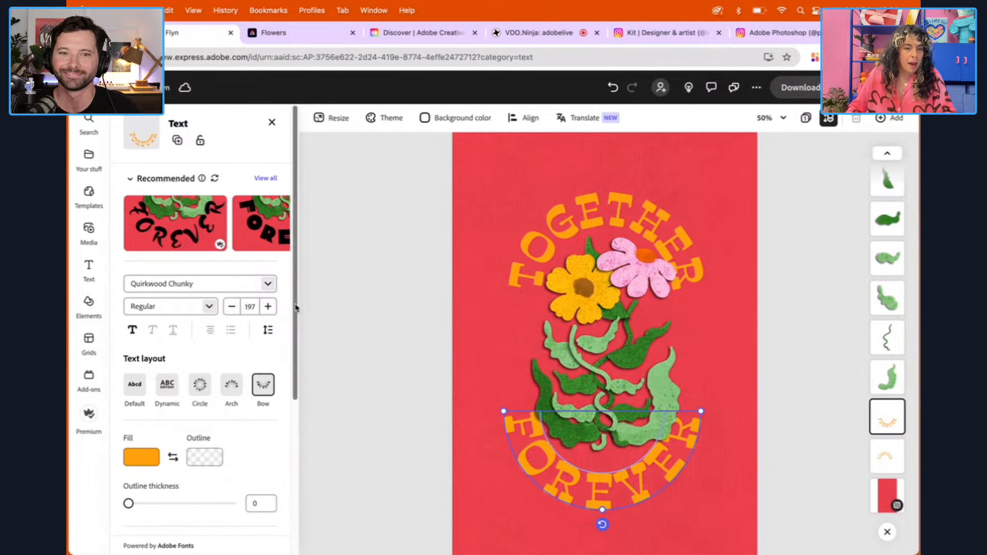
Review the available In, Looping and Out animation styles for the arched TOGETHER title
scroll(296, 307, down, 5)
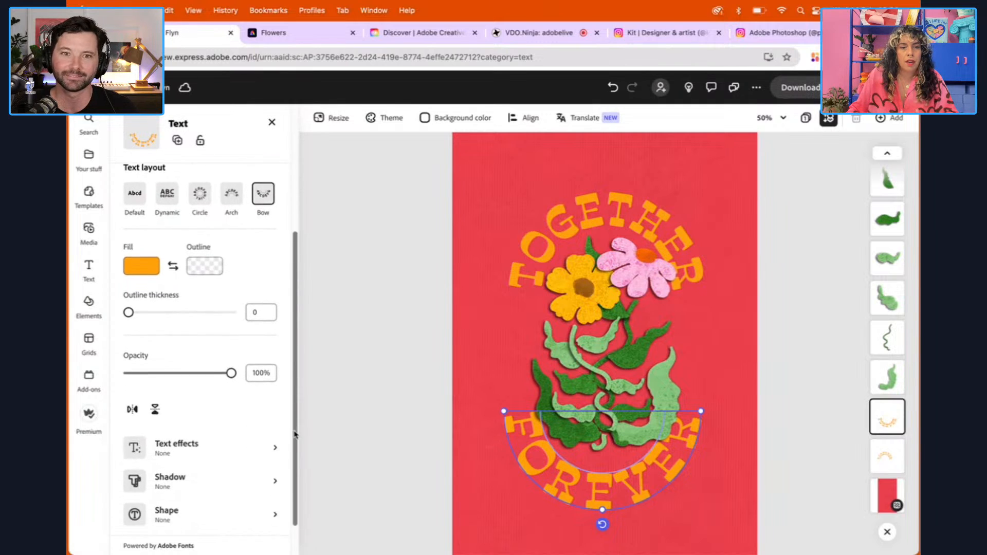
click(554, 235)
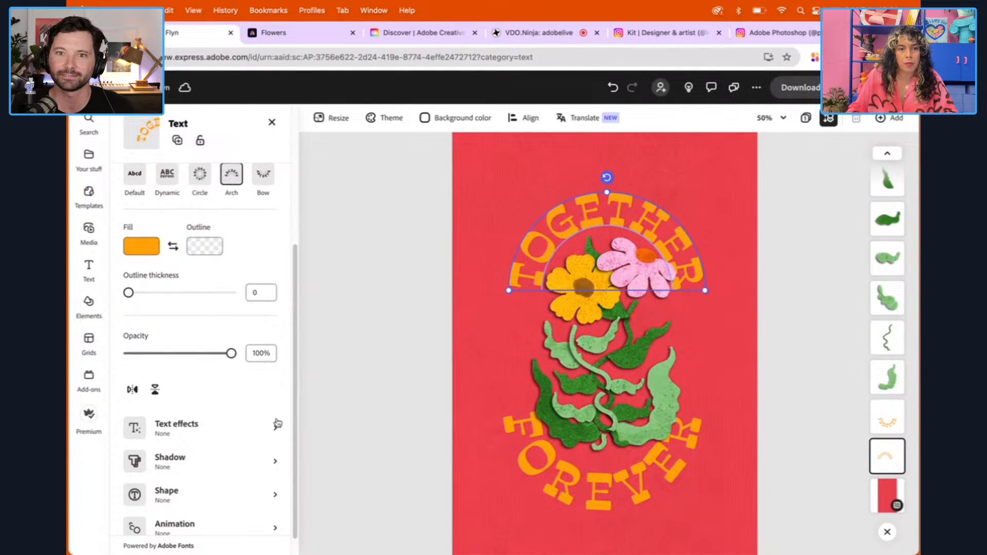
scroll(298, 349, down, 1)
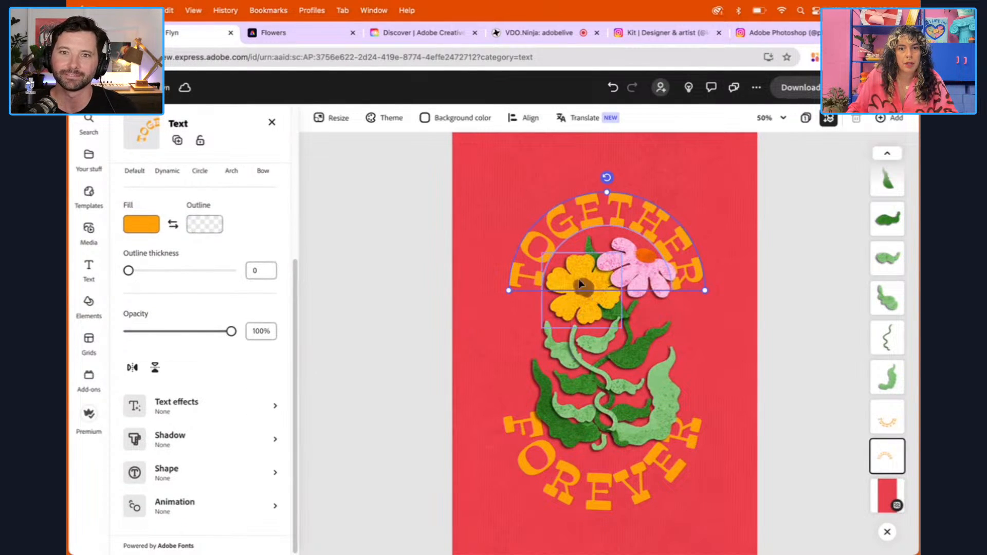
click(196, 506)
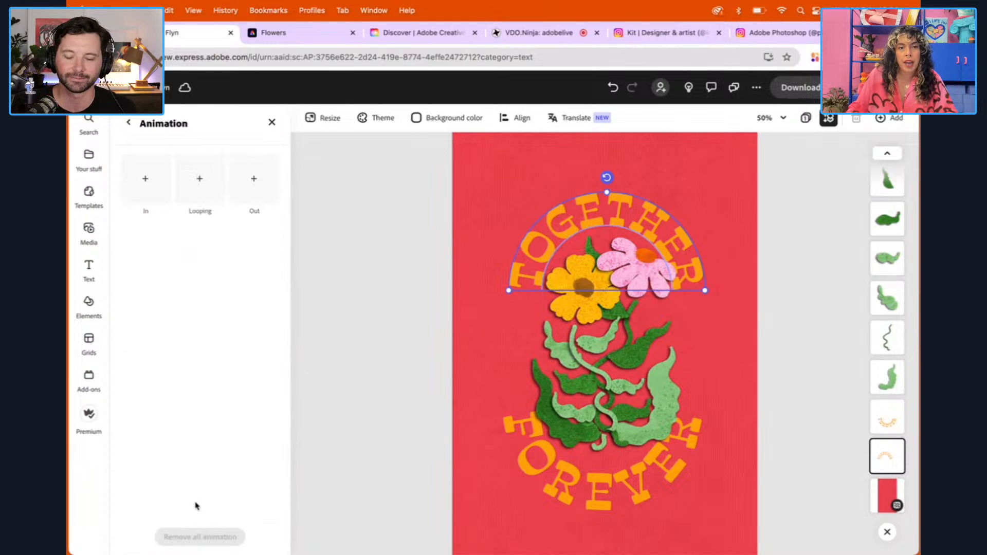
click(149, 194)
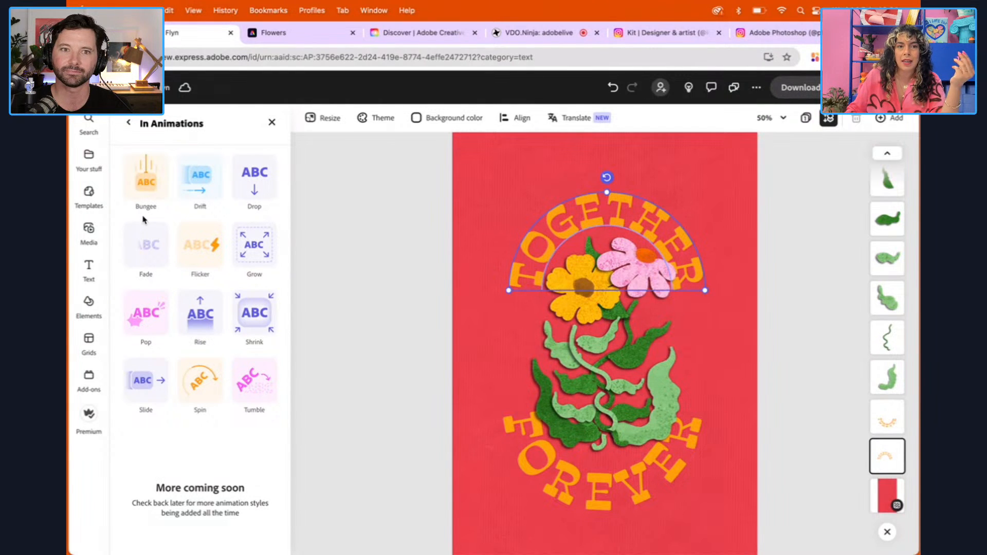
click(253, 188)
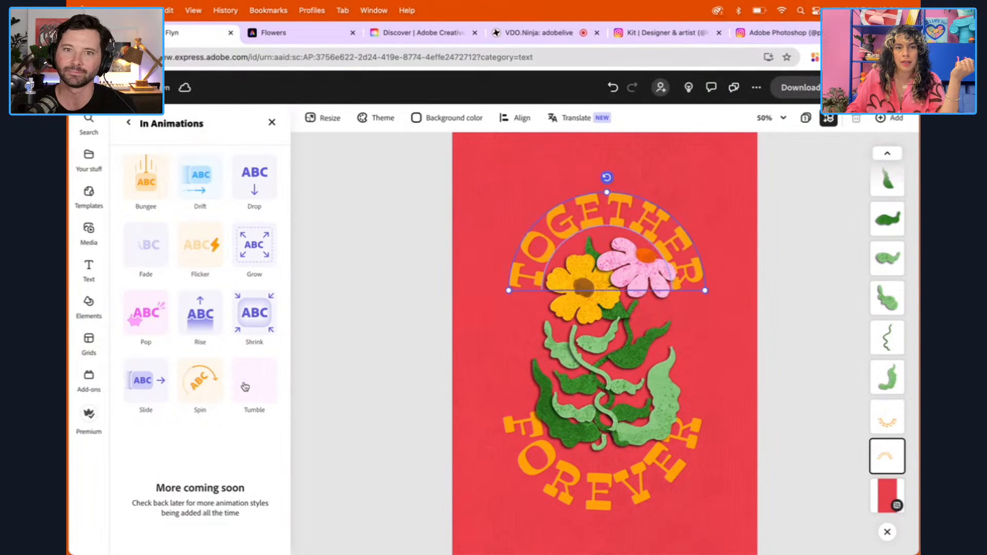
click(128, 124)
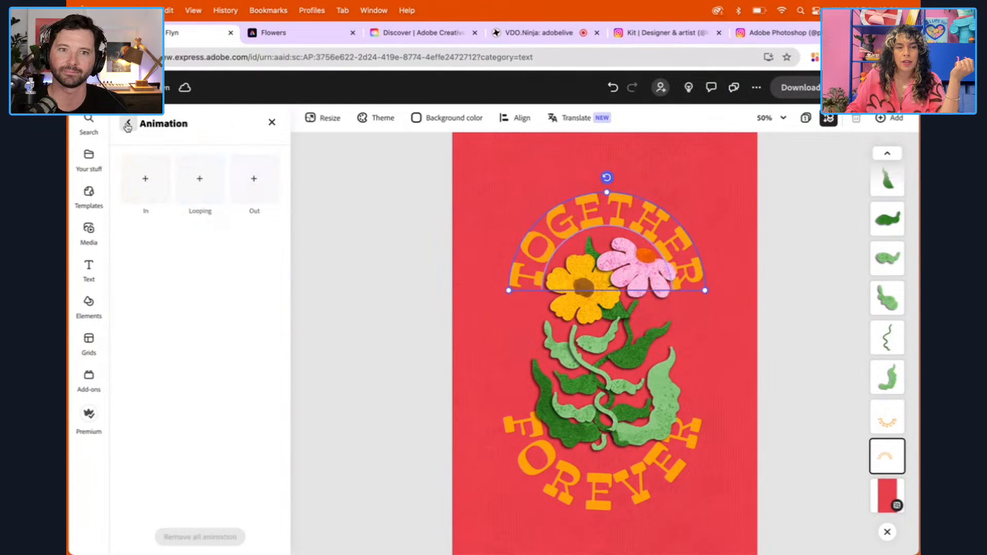
click(208, 183)
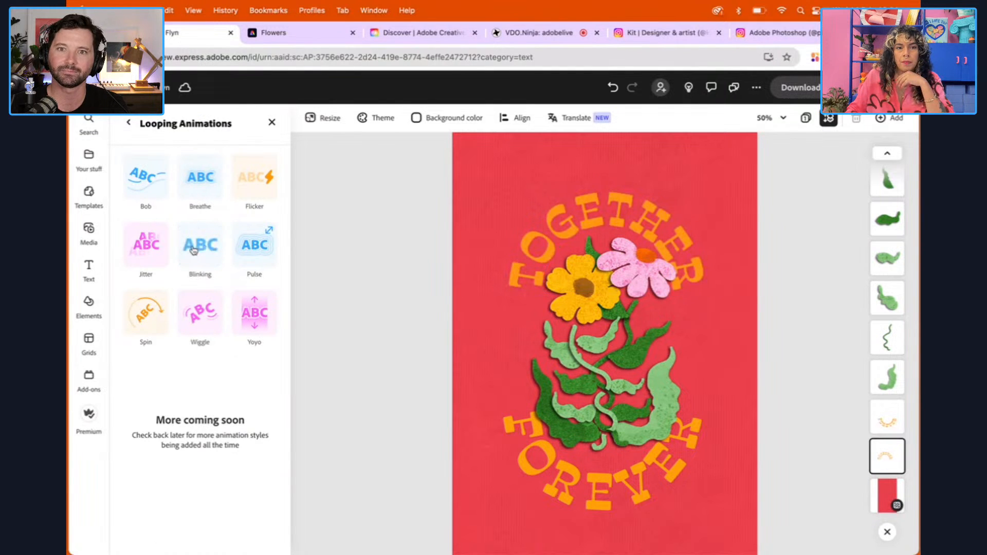
click(128, 122)
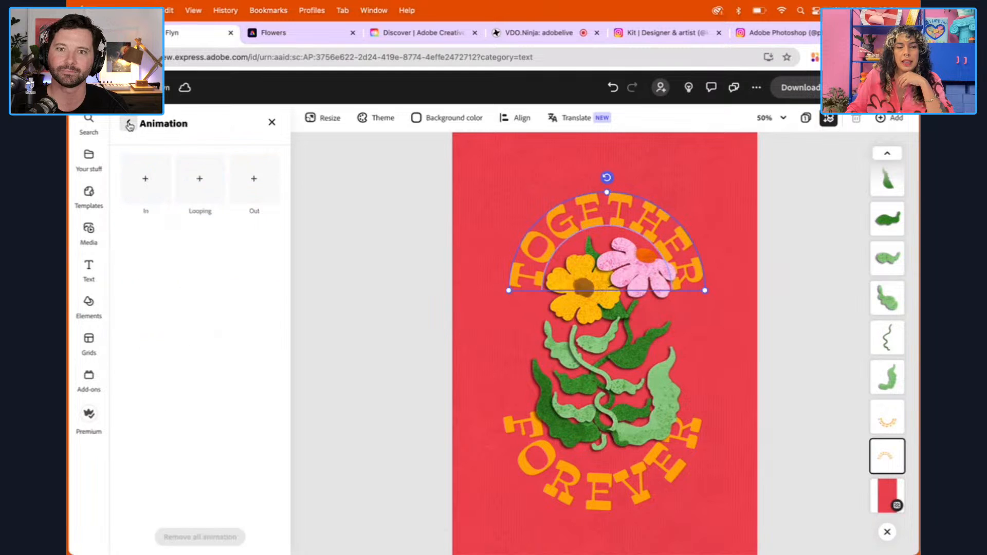
click(250, 182)
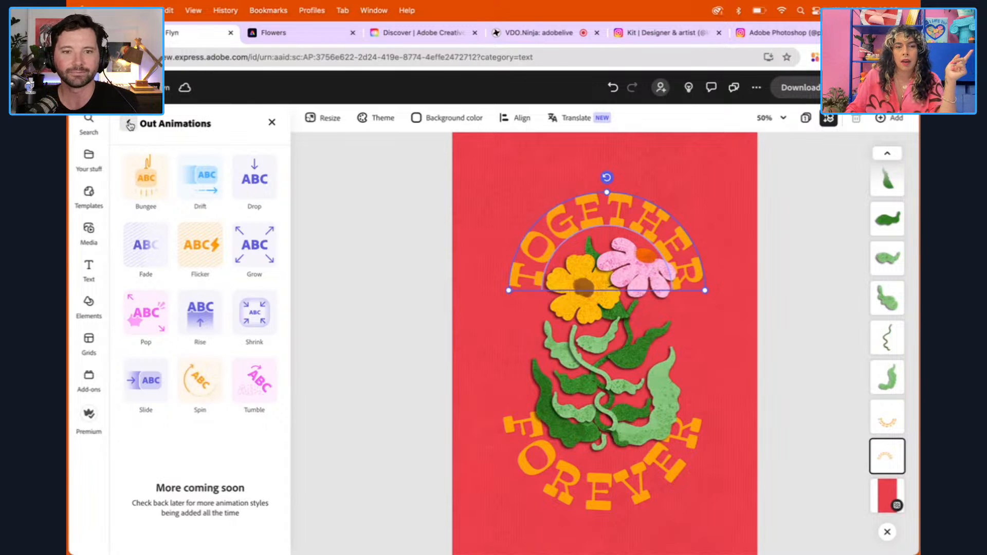
click(375, 227)
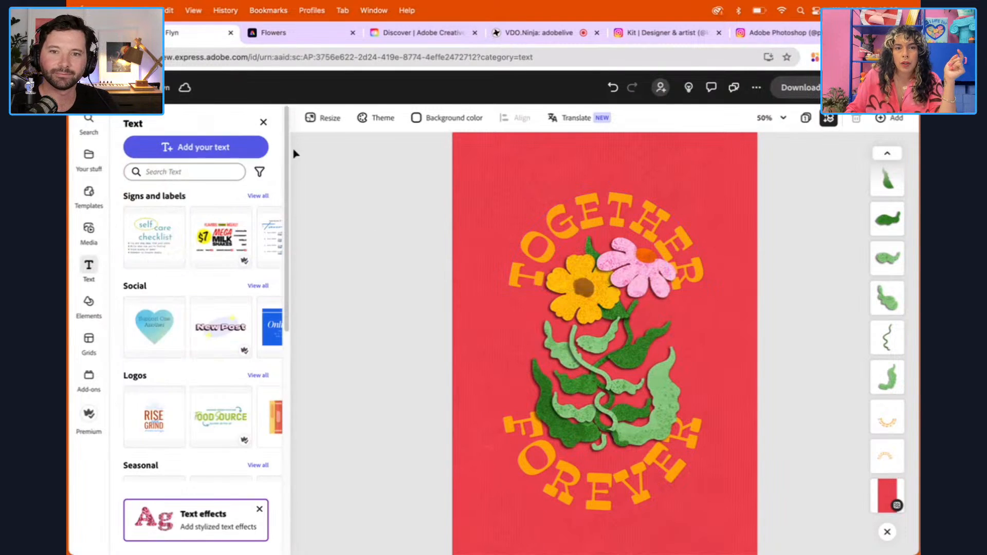
Apply the Spin entrance animation to the arched TOGETHER title and play a preview
click(542, 232)
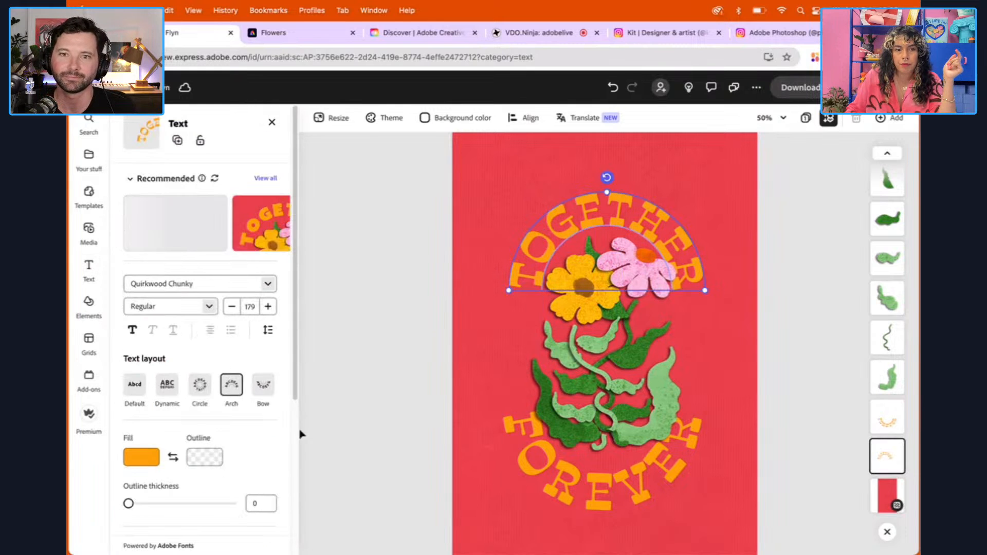
drag(296, 346, 310, 509)
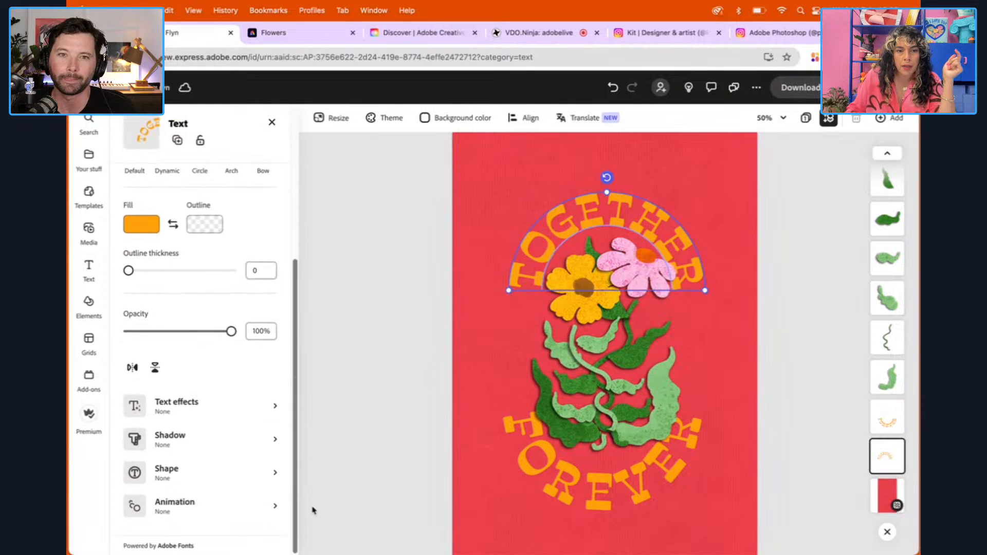
click(218, 508)
click(156, 194)
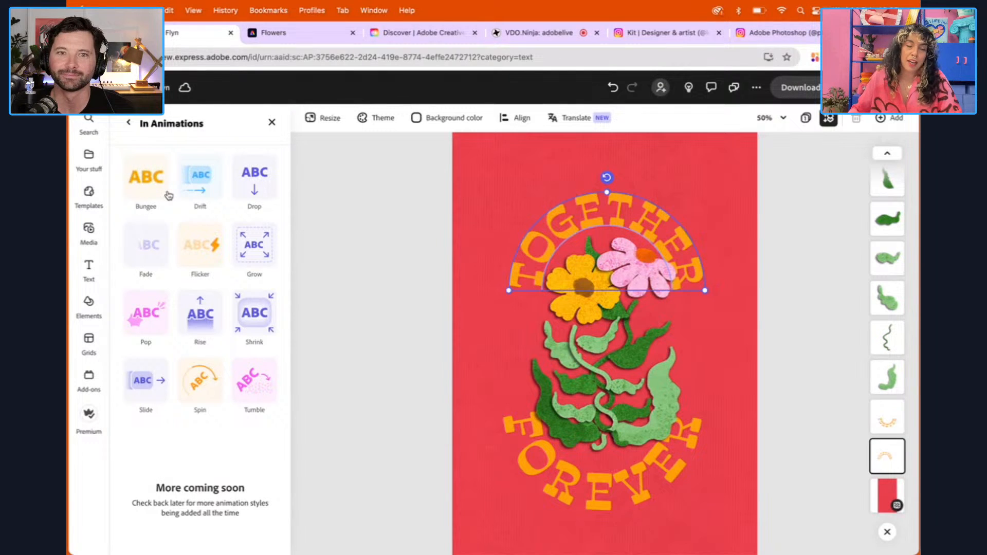
click(202, 389)
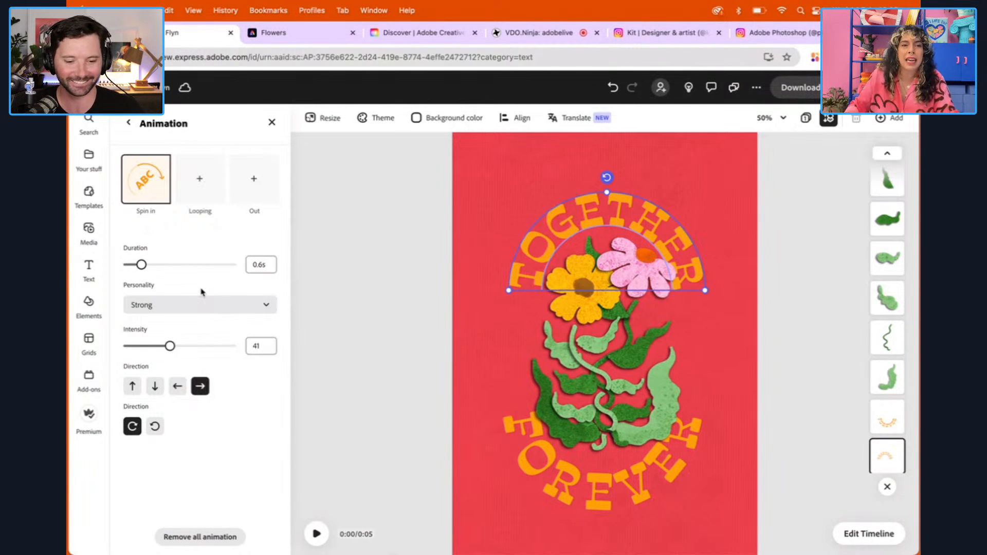
click(323, 529)
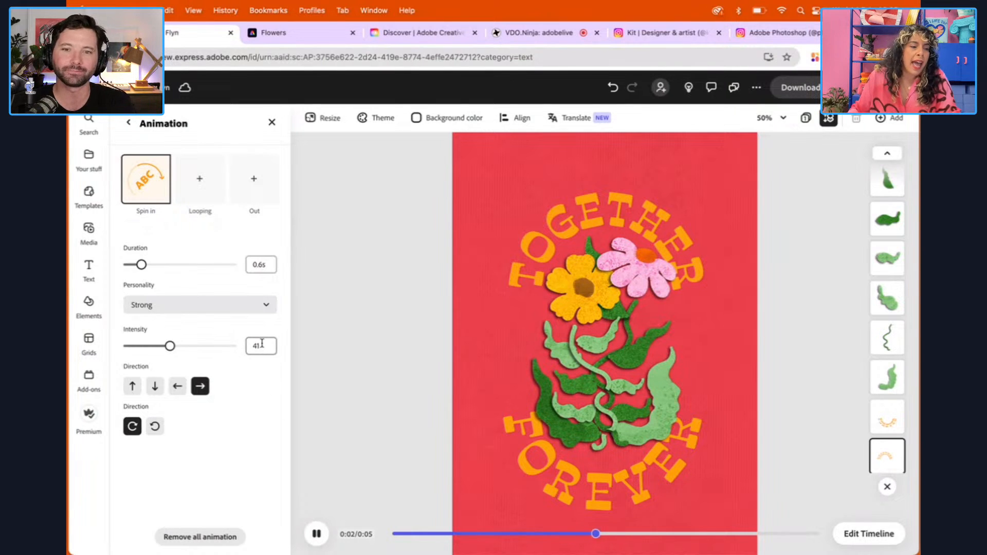
Set the TOGETHER title's Spin in animation to a 1 s duration and the Smooth personality
click(261, 264)
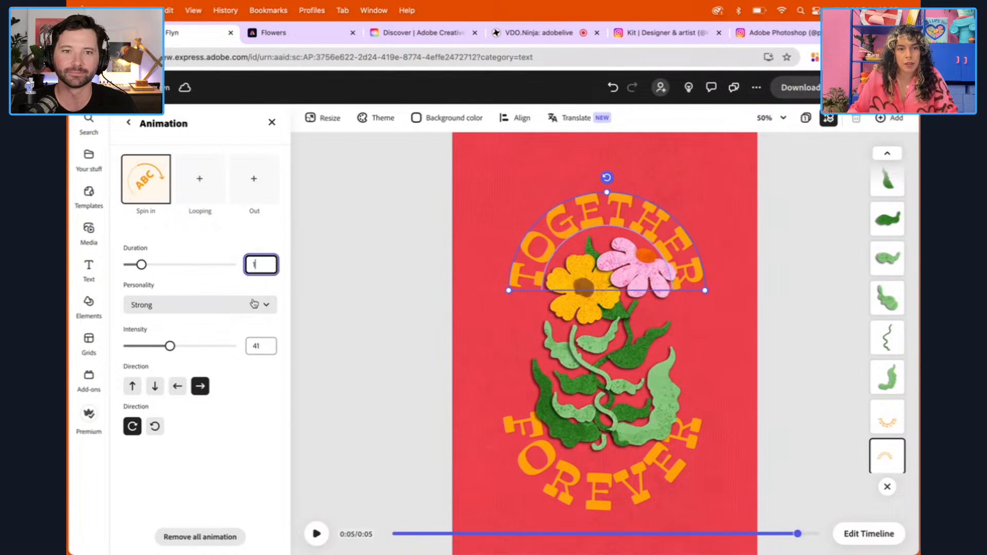
click(209, 284)
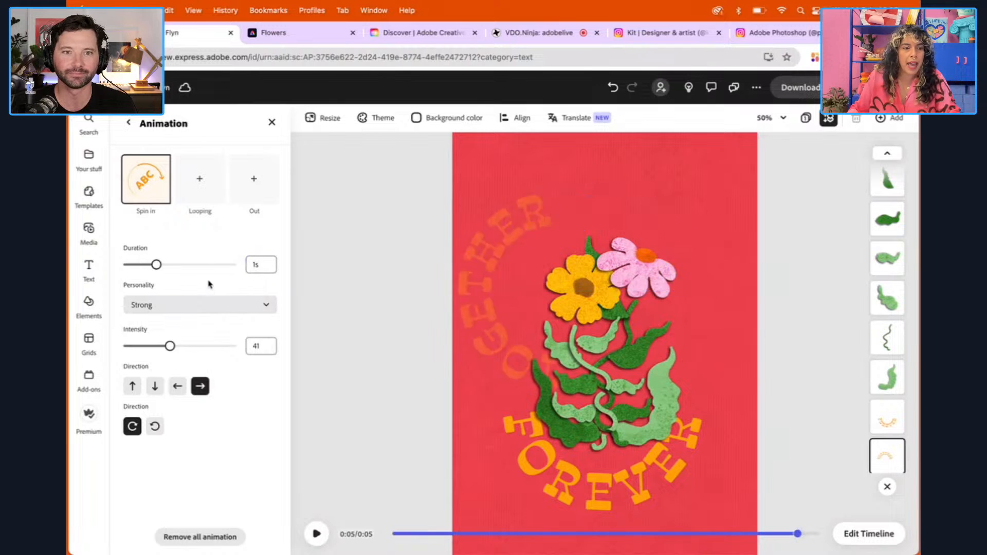
click(195, 309)
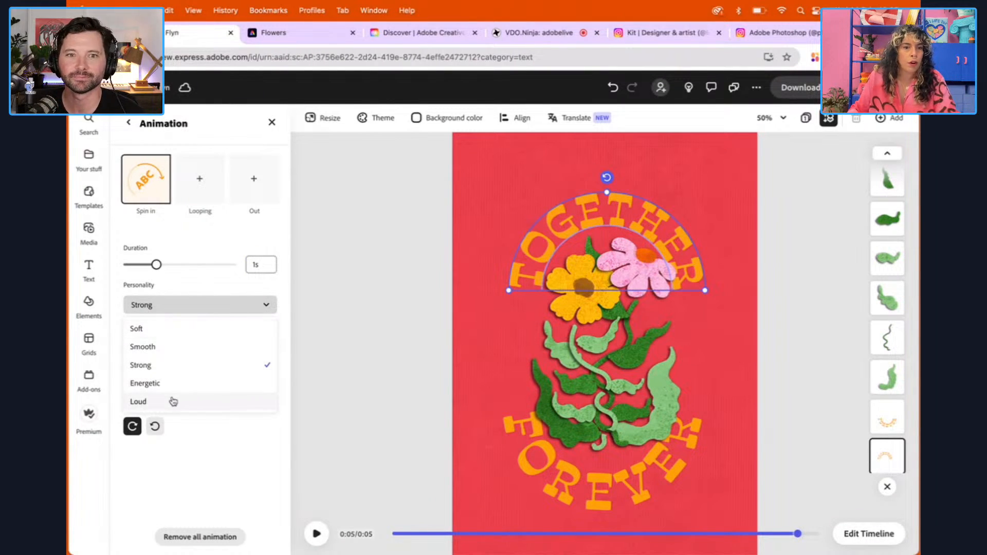
click(153, 347)
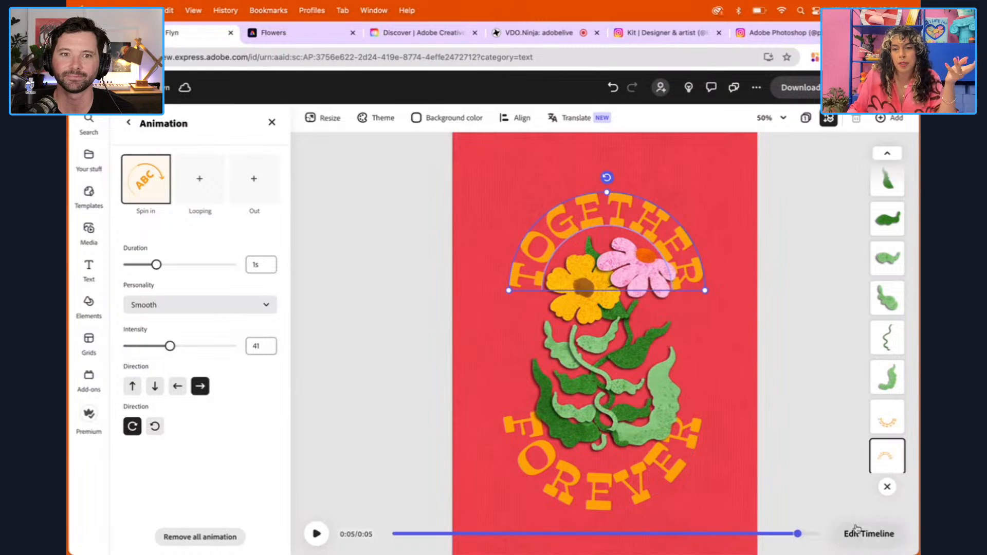
Extend the scene to 10 seconds in the timeline and show the TOGETHER layer's timing
click(882, 537)
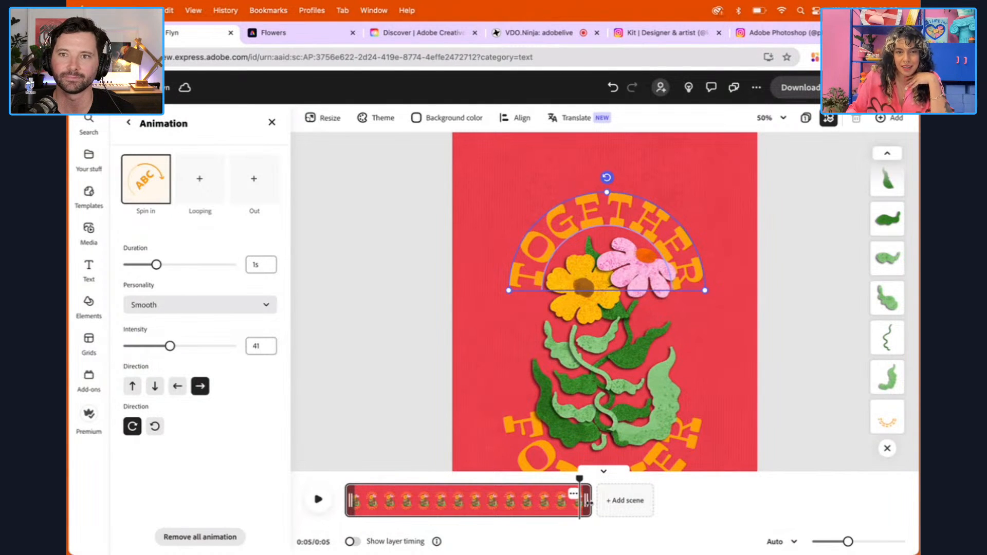
drag(589, 502, 836, 504)
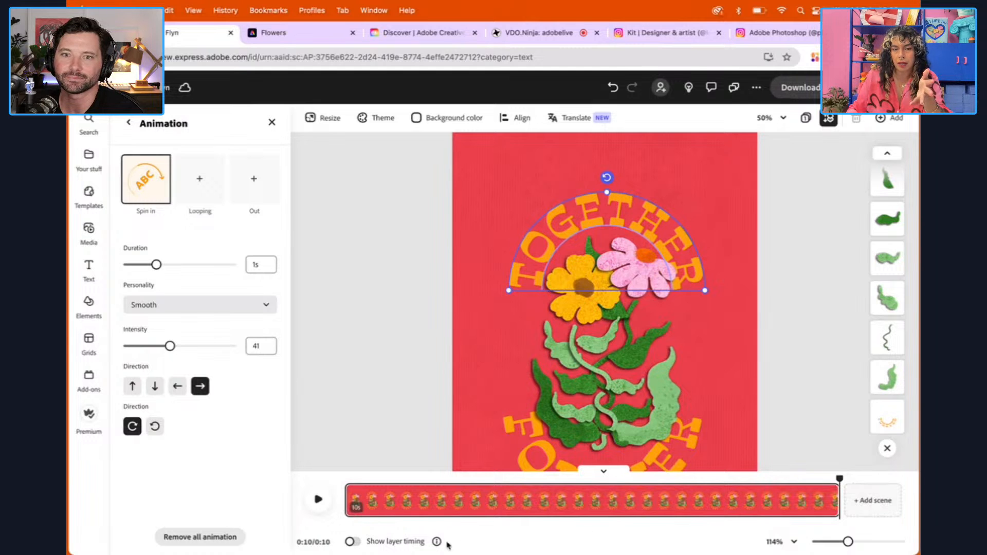
click(351, 542)
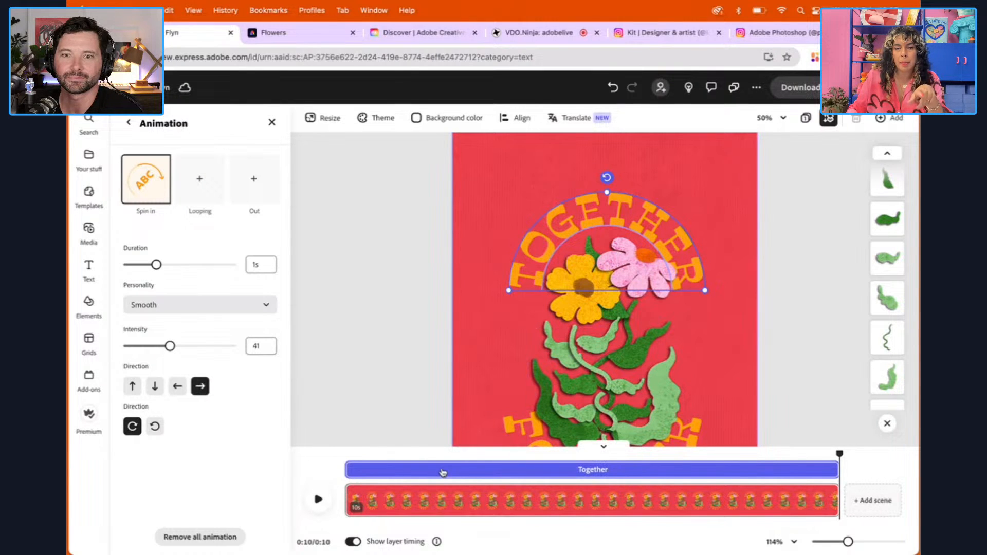
mouse_move(349, 469)
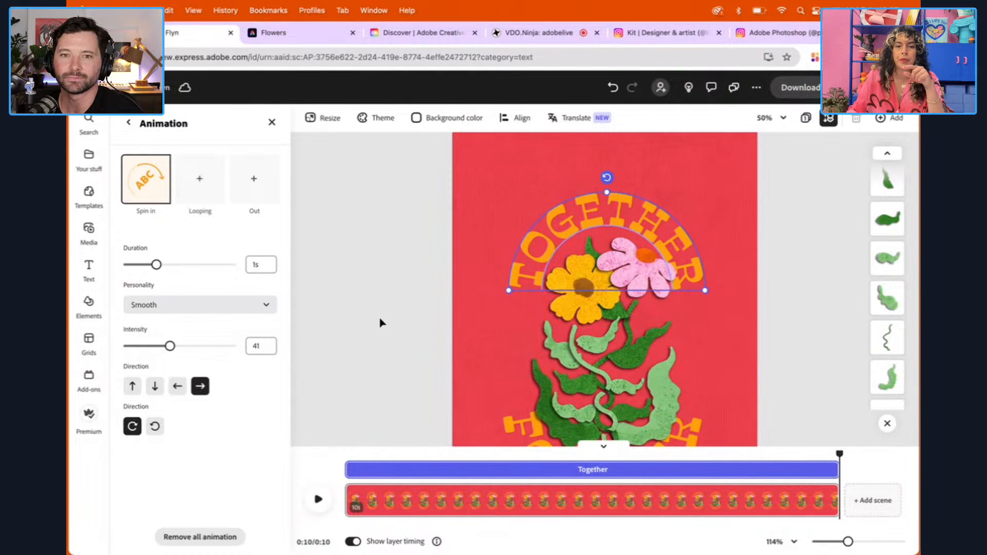
Apply the Spin entrance animation to the bowed FOREVER title
click(778, 118)
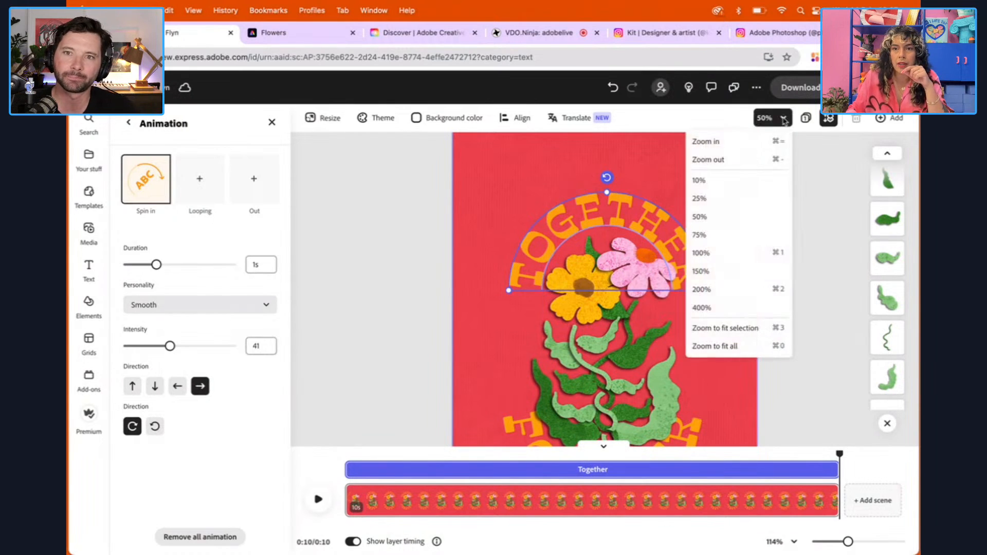
click(747, 159)
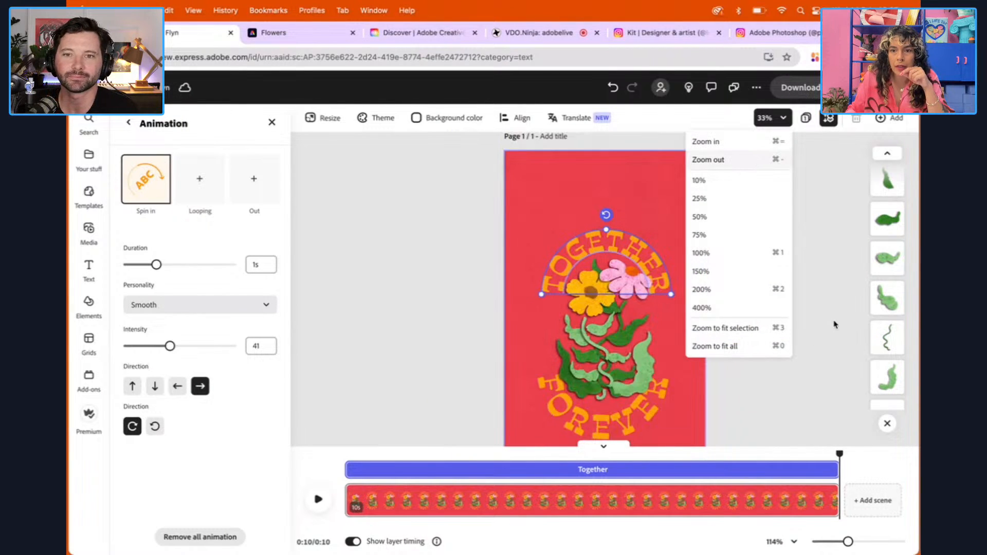
click(805, 305)
scroll(805, 306, up, 1)
scroll(805, 305, down, 3)
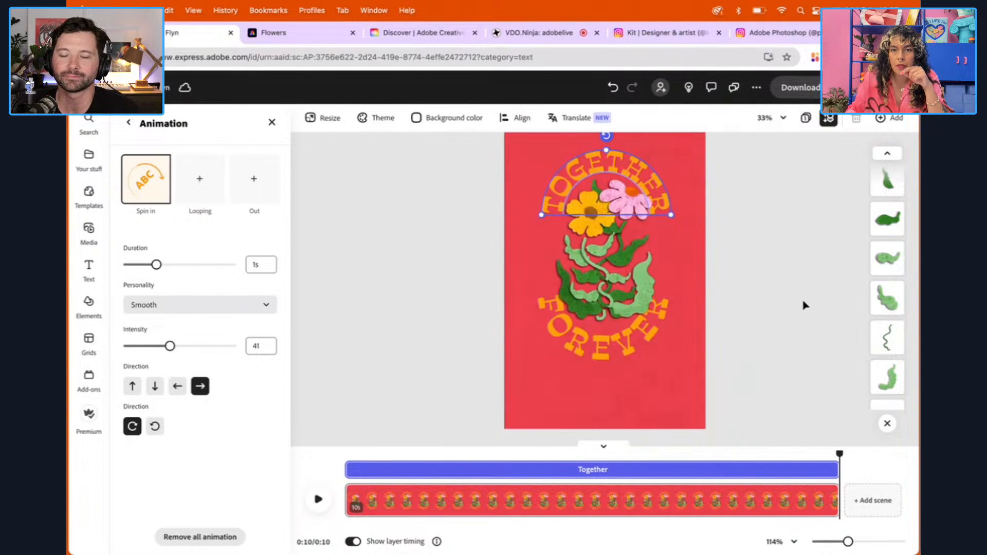
scroll(805, 306, up, 1)
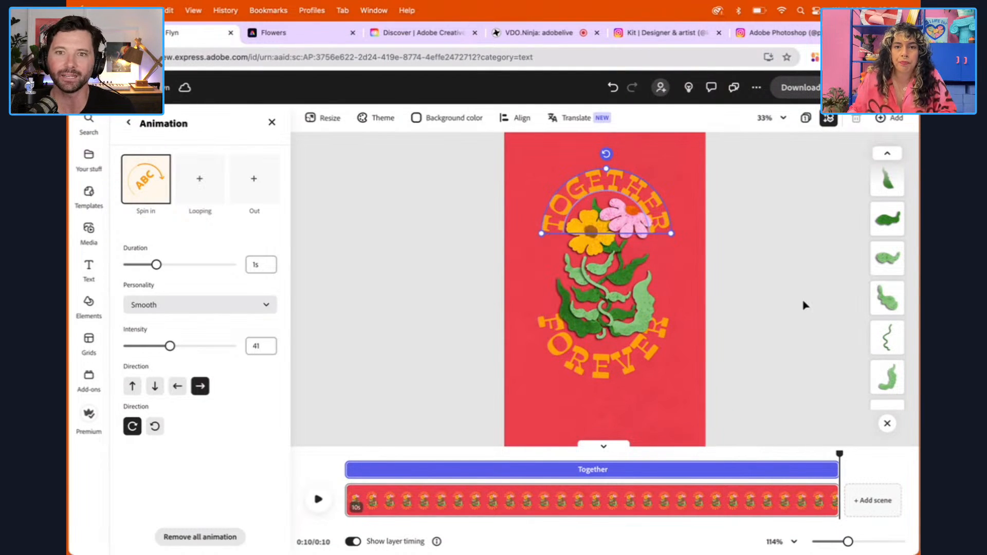
click(616, 363)
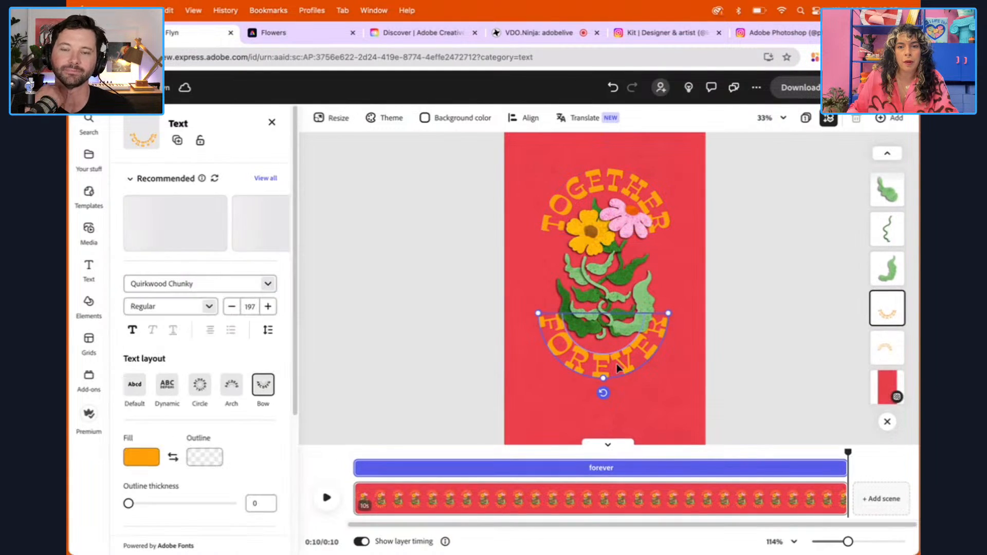
drag(296, 301, 289, 467)
click(204, 508)
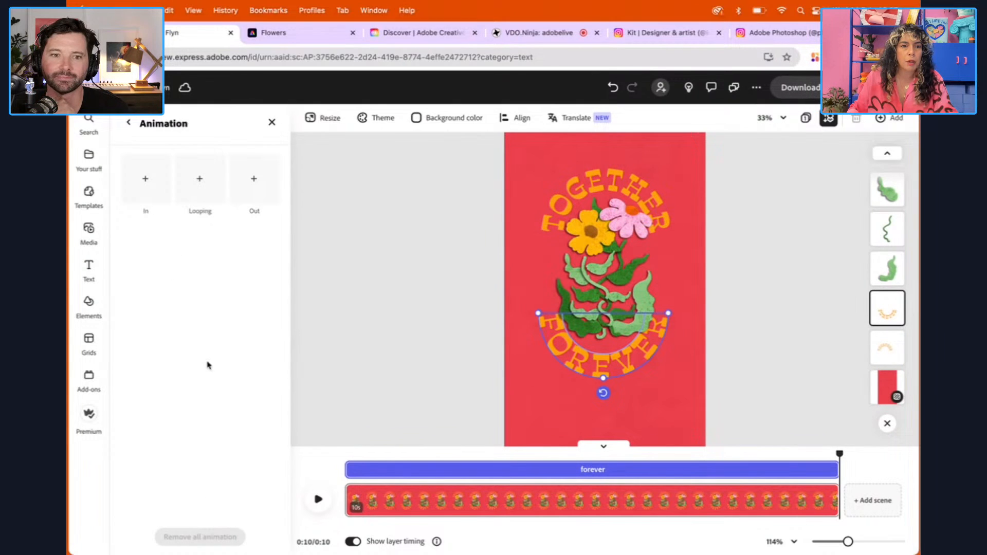
click(146, 186)
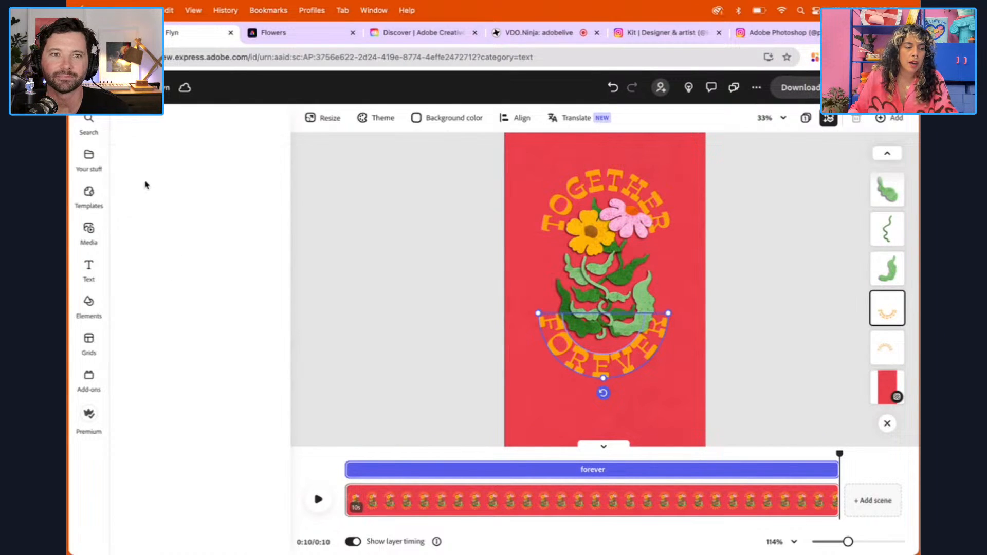
click(204, 388)
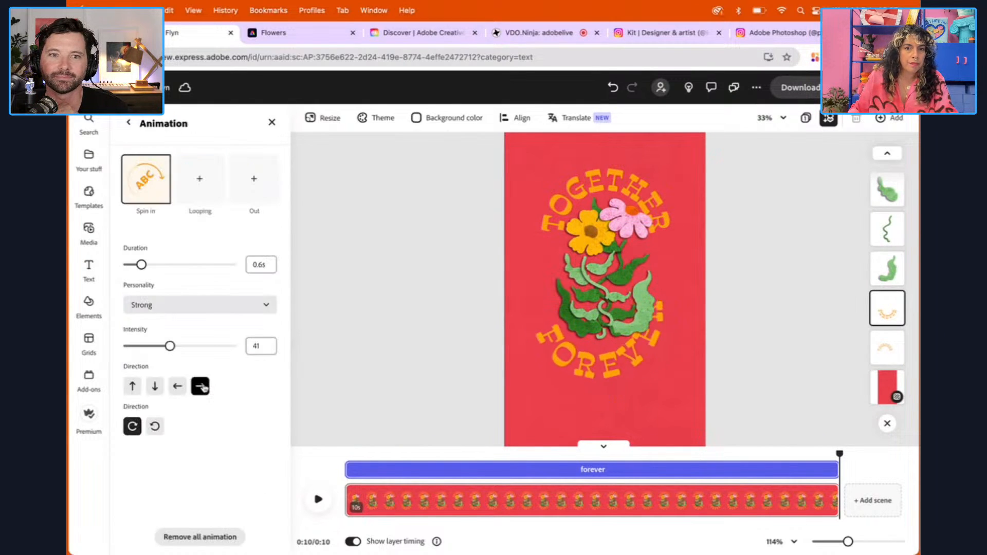
Set the FOREVER title's Spin in animation to a 1 s duration, the Smooth personality and a leftward direction
click(255, 264)
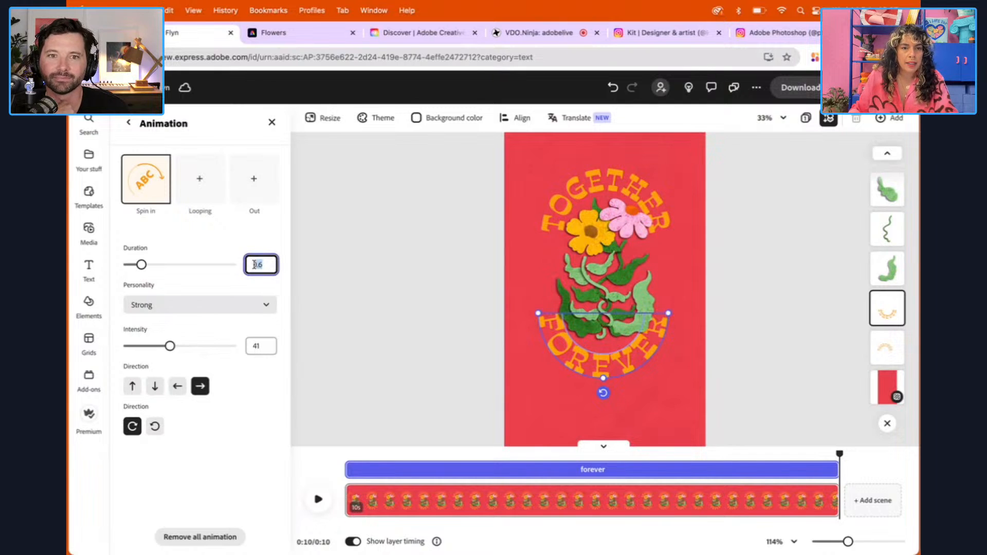
text(1)
click(213, 304)
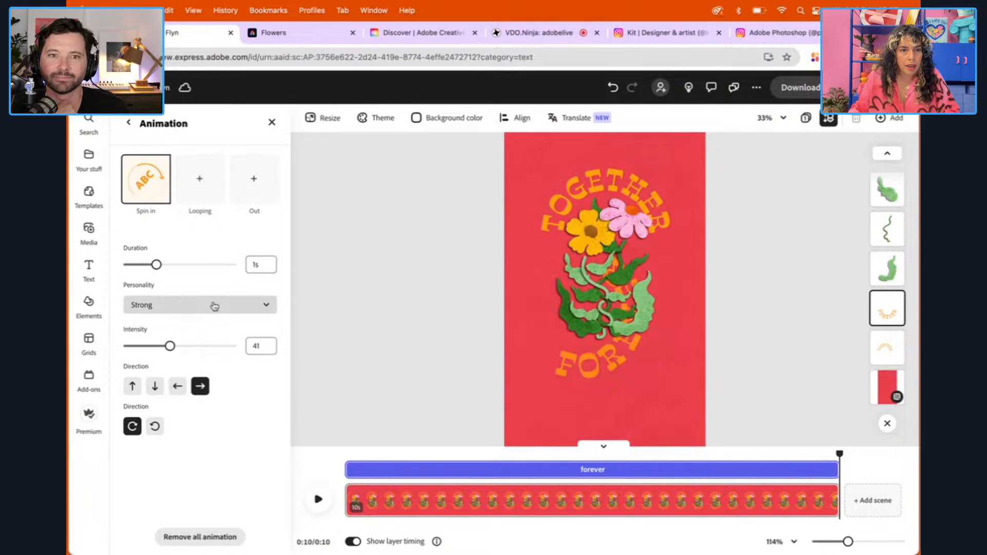
click(170, 345)
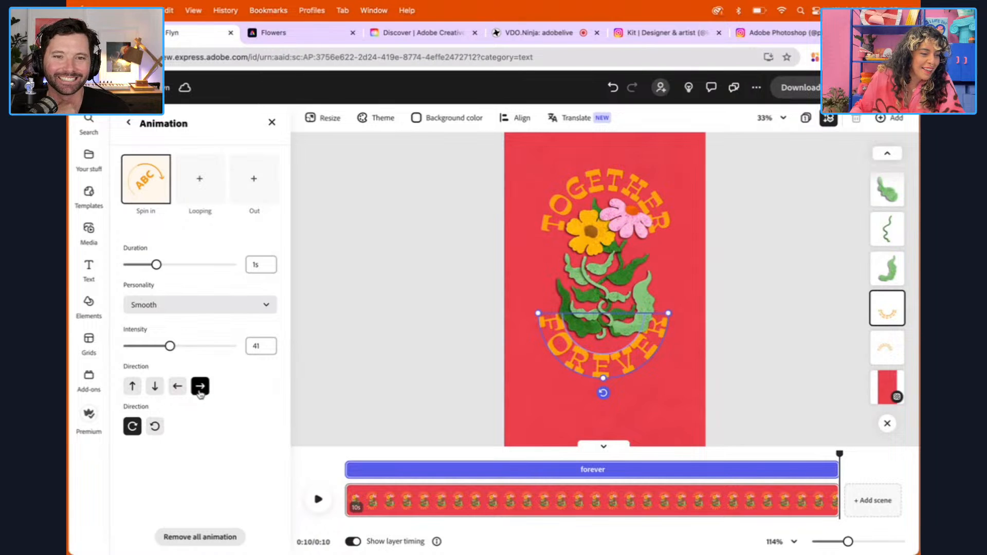
click(177, 389)
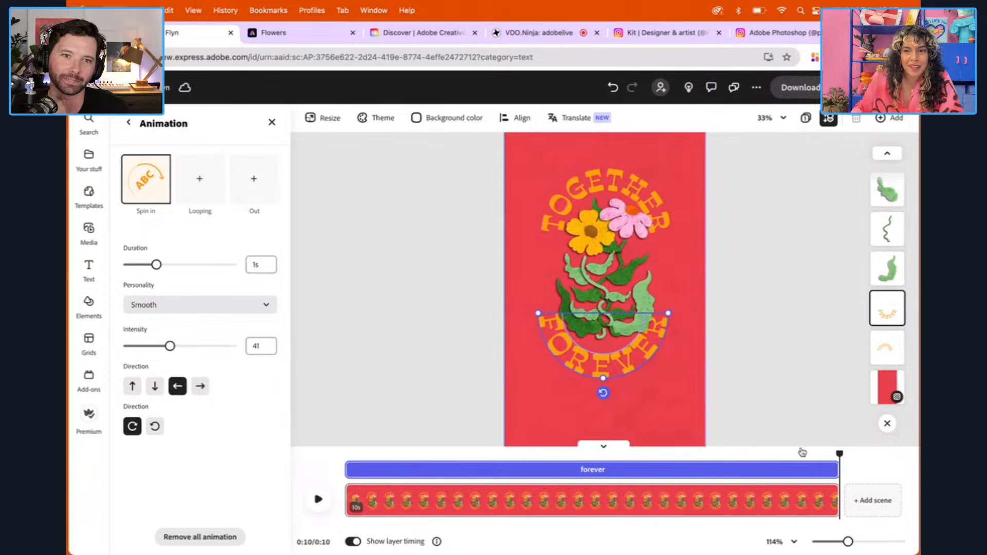
Play the scene from 0 s, replay it from the start to check both title animations, and stop playback
drag(841, 453, 345, 453)
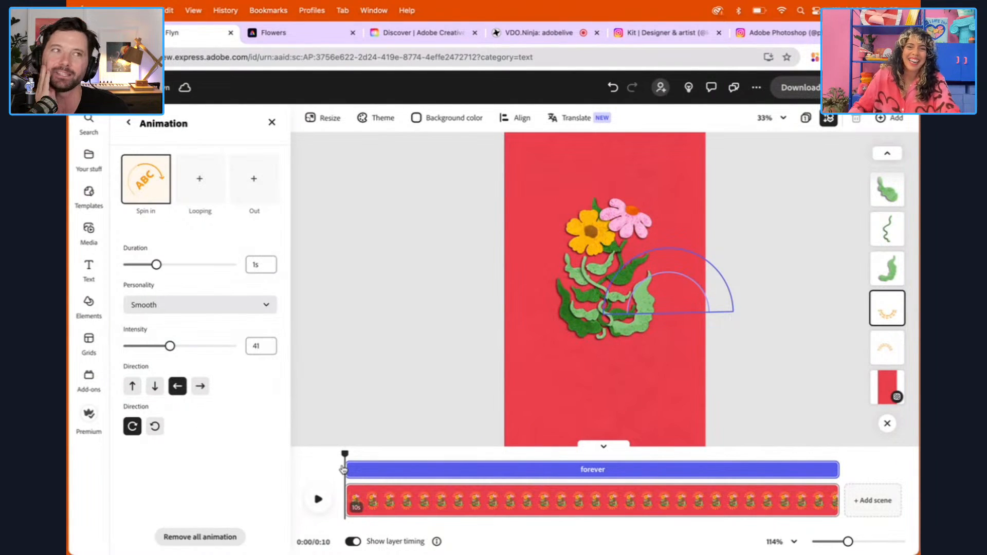
click(317, 499)
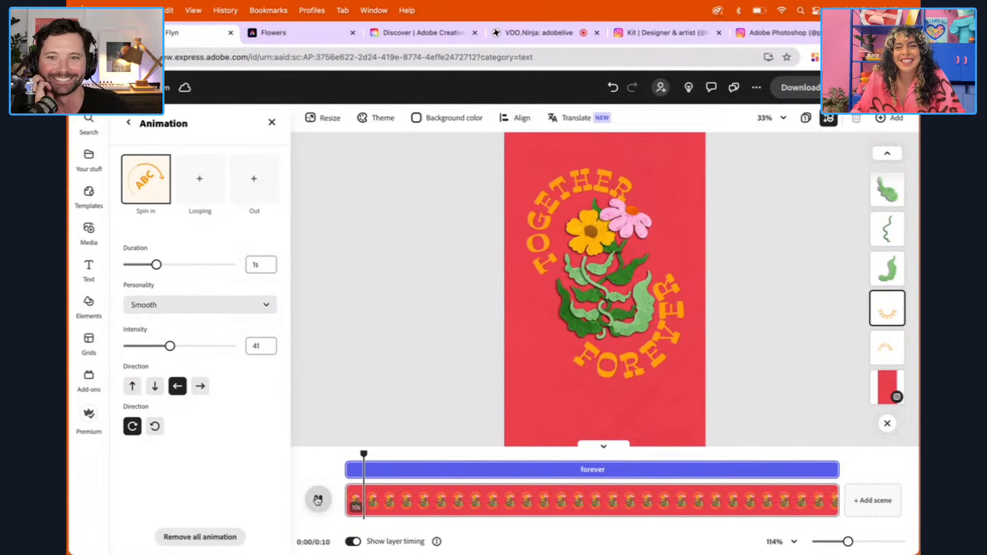
click(440, 456)
drag(419, 454, 337, 454)
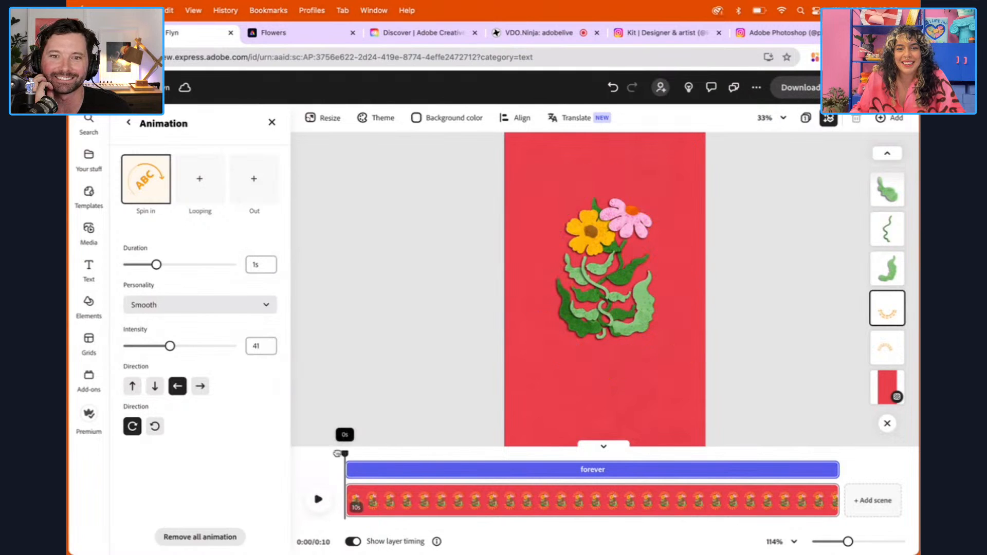
click(318, 499)
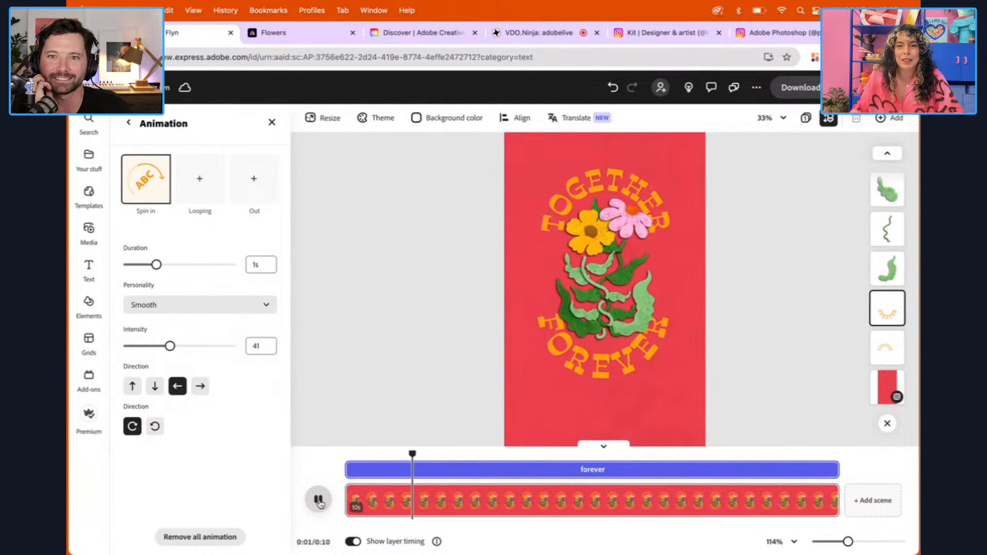
click(318, 500)
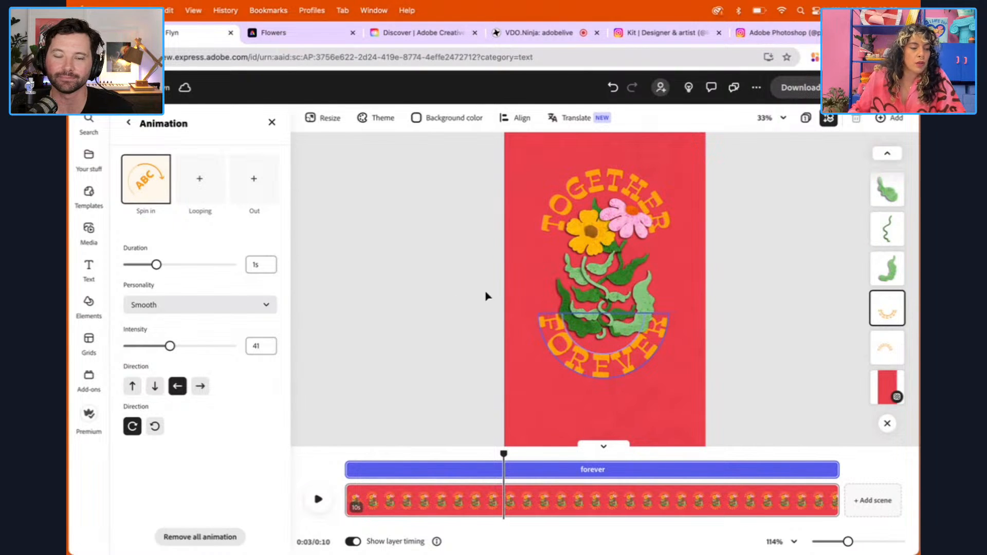
Apply the Bob looping animation to the yellow flower
click(583, 243)
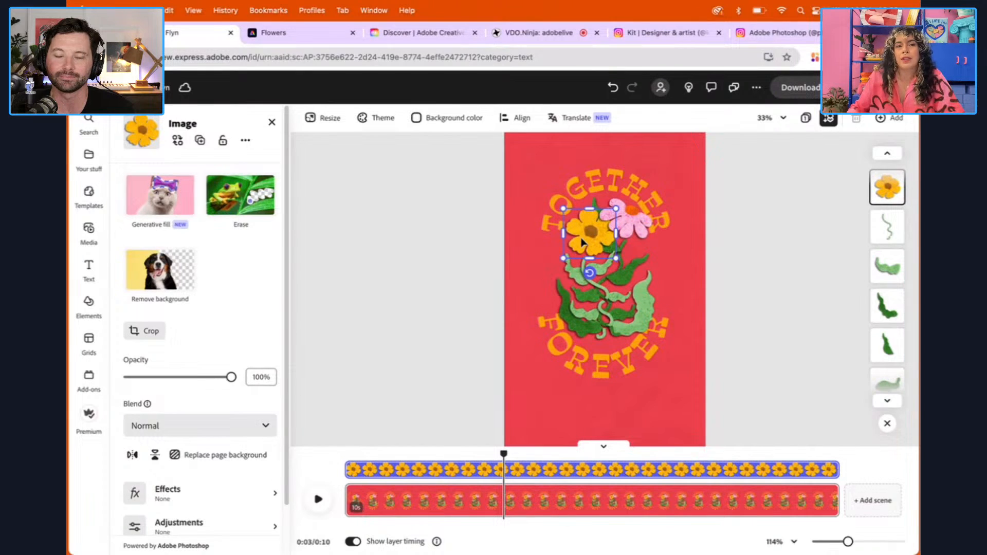
scroll(282, 257, down, 2)
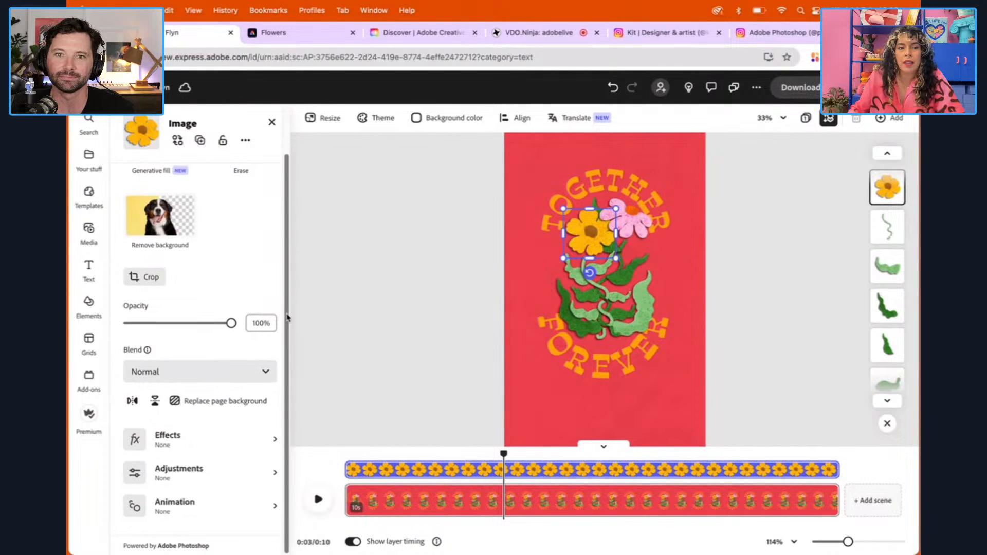
click(192, 509)
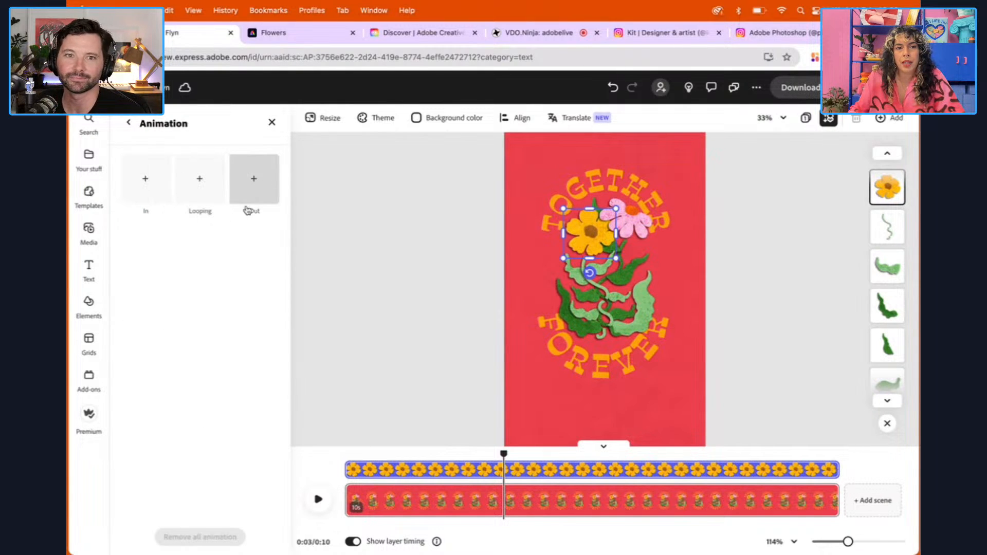
click(200, 180)
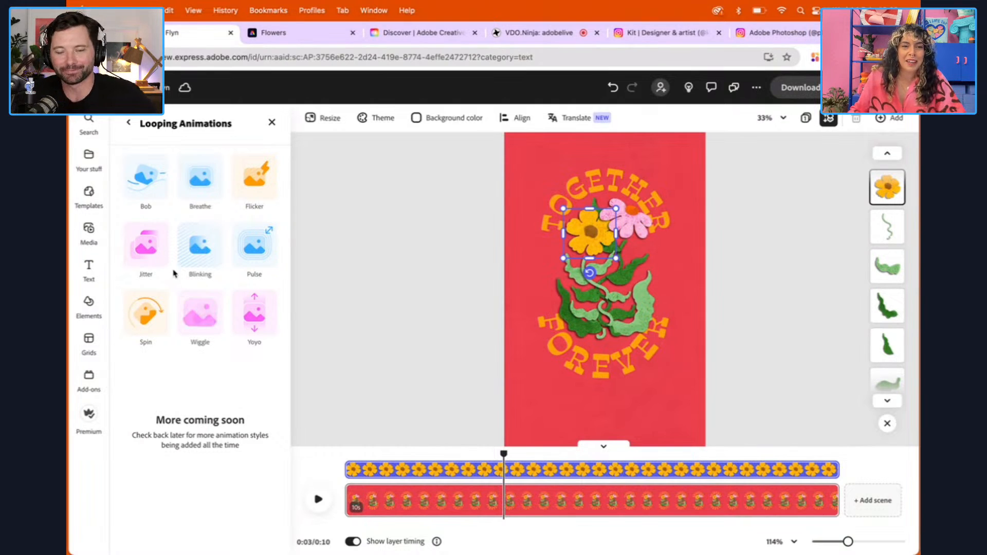
click(149, 186)
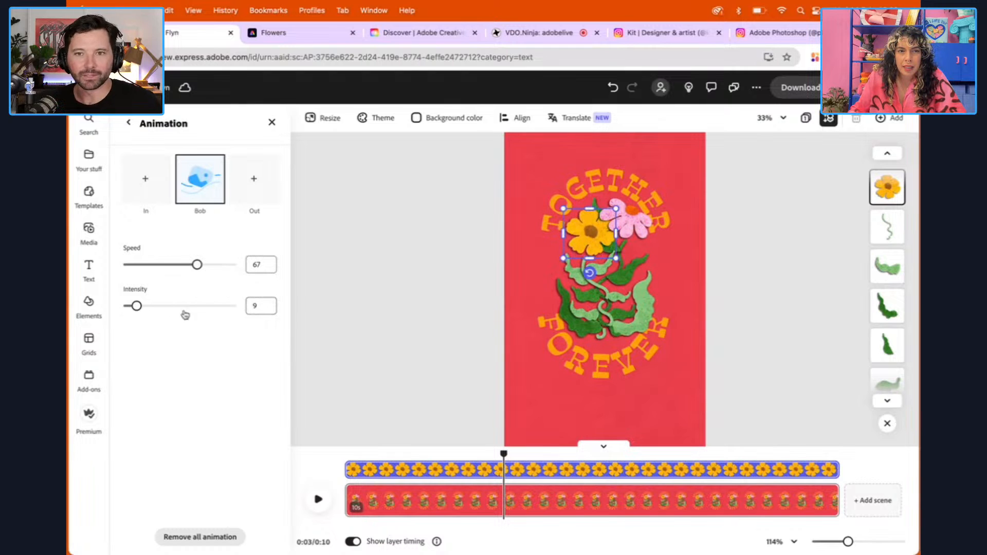
Reduce the yellow flower's Bob intensity to 7 and preview the scene from the beginning
drag(137, 307, 130, 307)
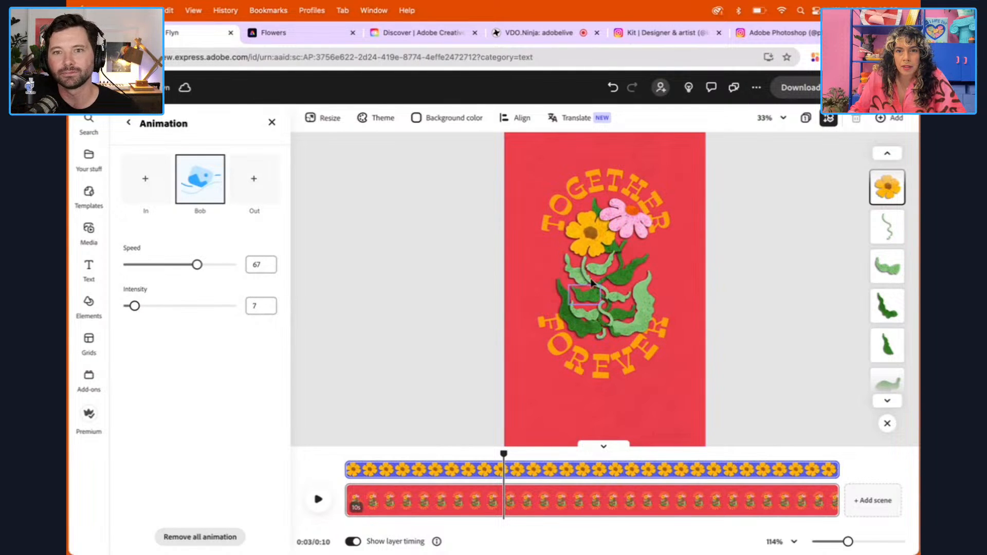
click(587, 242)
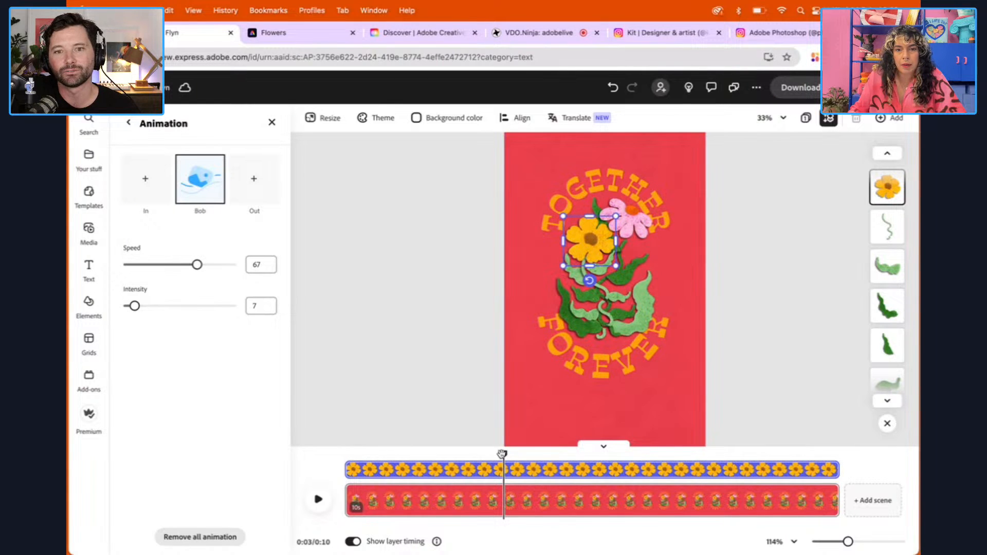
drag(503, 455, 342, 466)
click(319, 500)
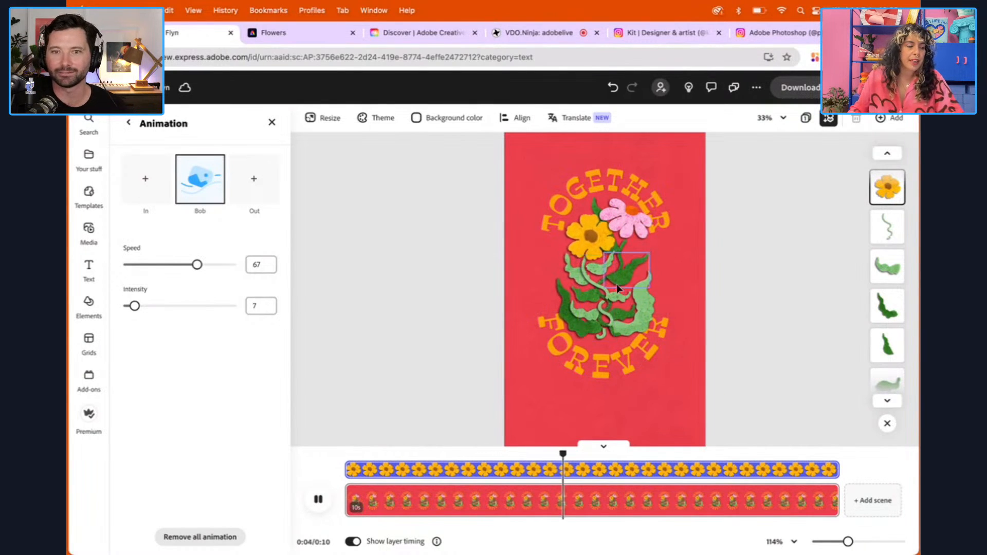
Apply the Bob looping animation to the pink flower with speed 10 and intensity 7
click(628, 222)
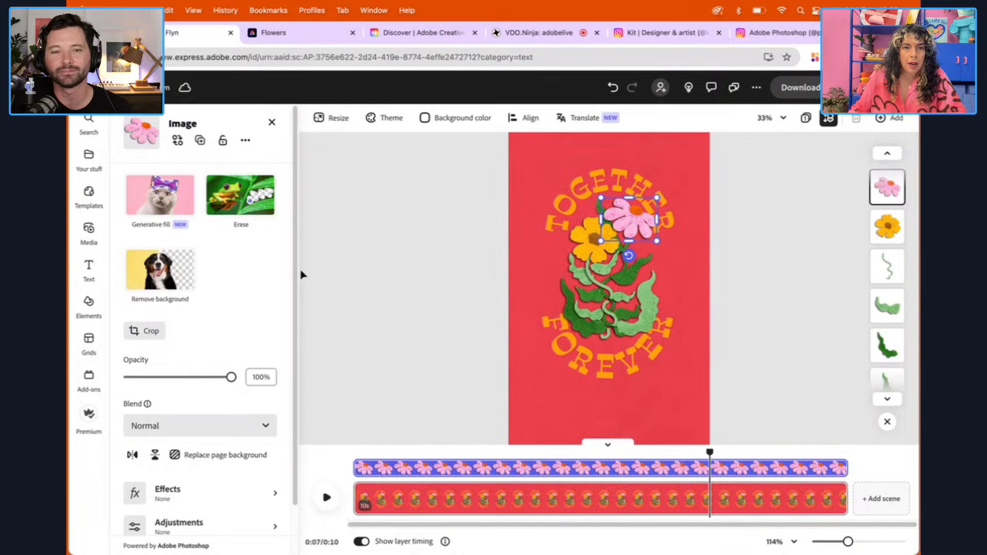
scroll(298, 273, down, 2)
click(231, 506)
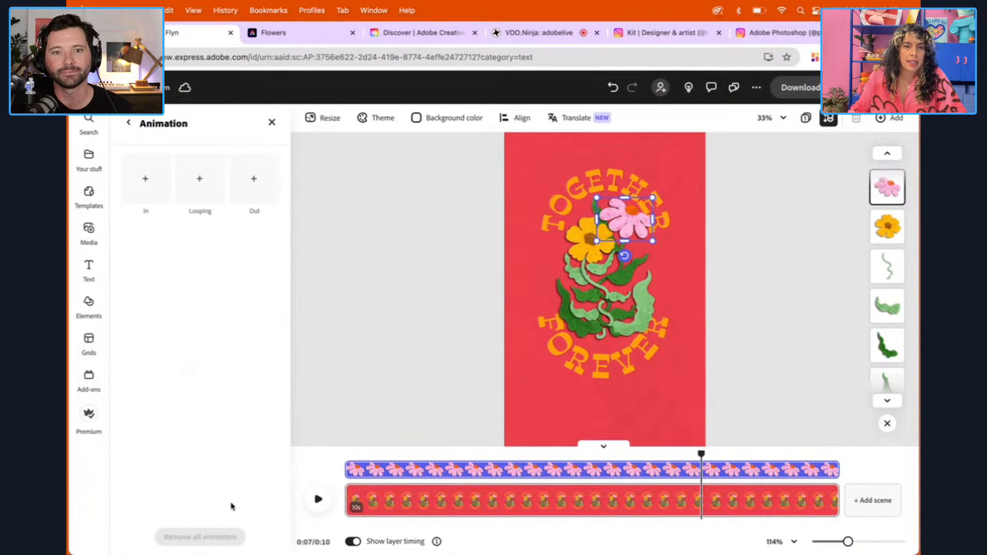
click(197, 195)
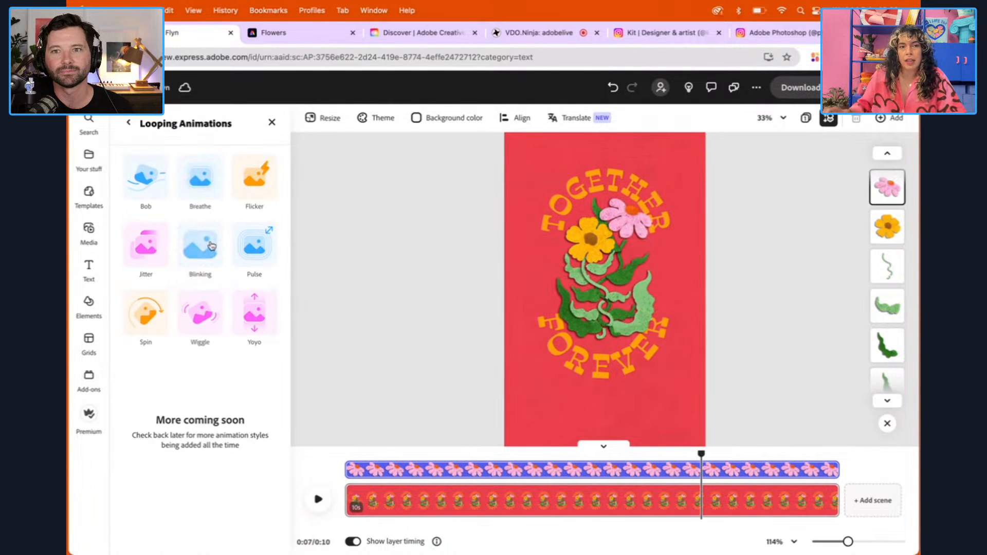
click(153, 180)
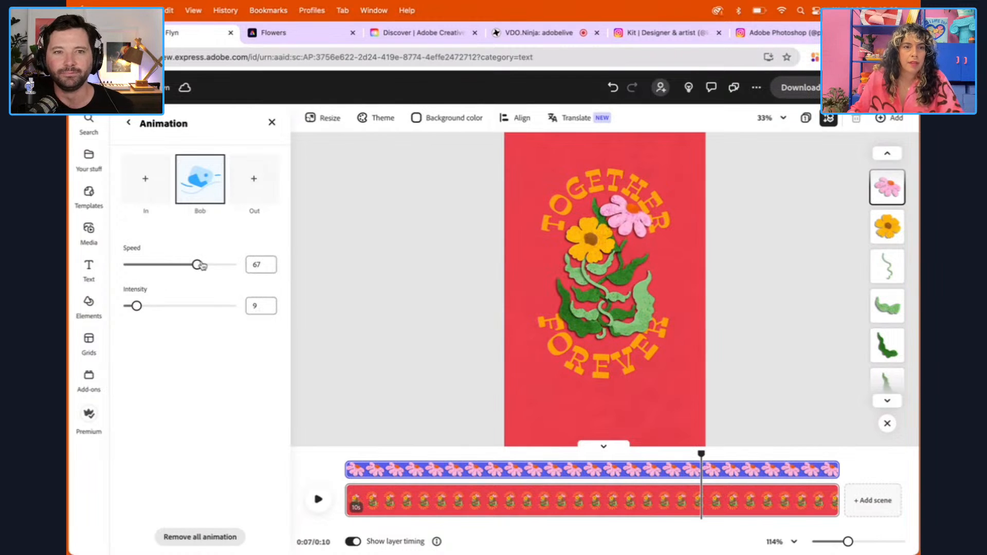
drag(198, 265, 135, 266)
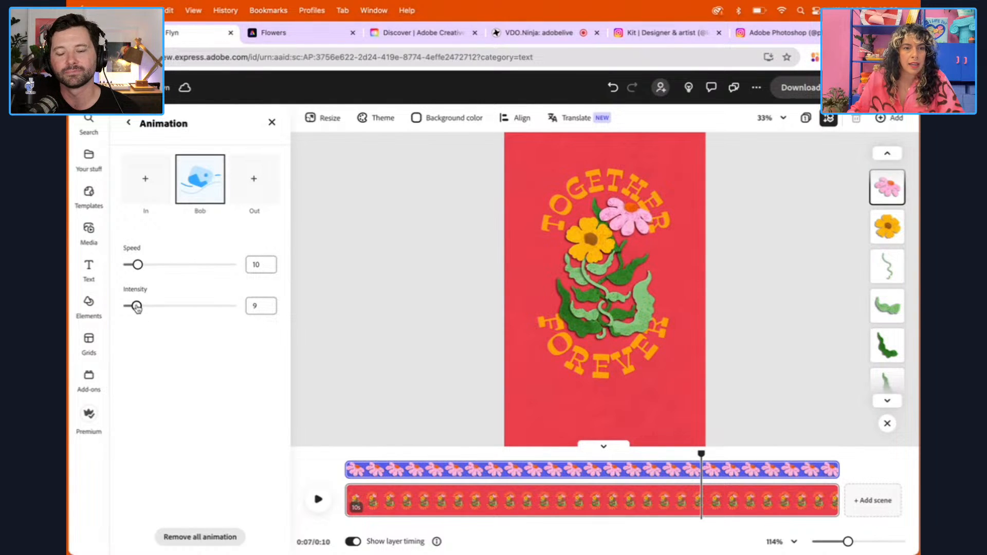
drag(133, 307, 132, 305)
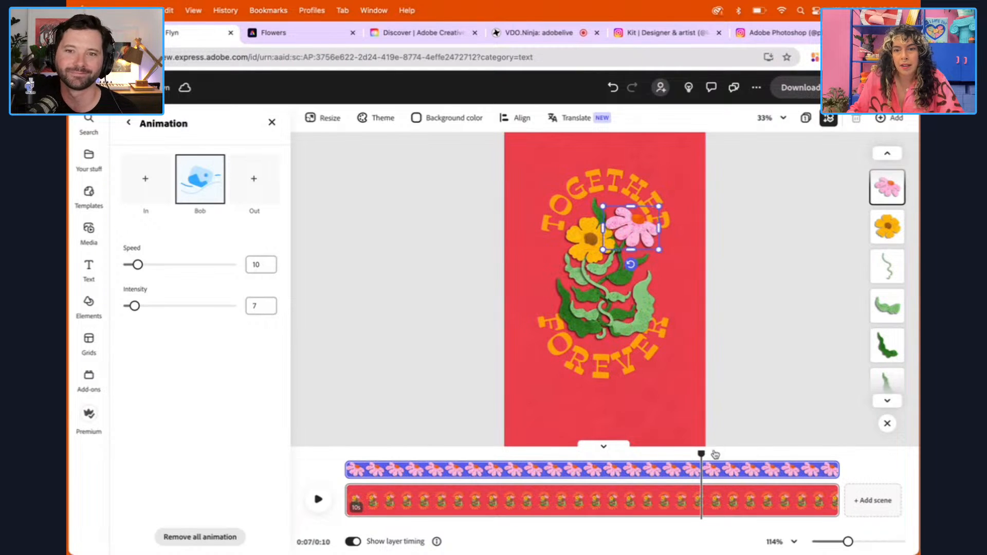
Preview the scene from the beginning to check both flowers' bobbing, stop playback and deselect the pink flower
drag(701, 454, 335, 508)
click(323, 508)
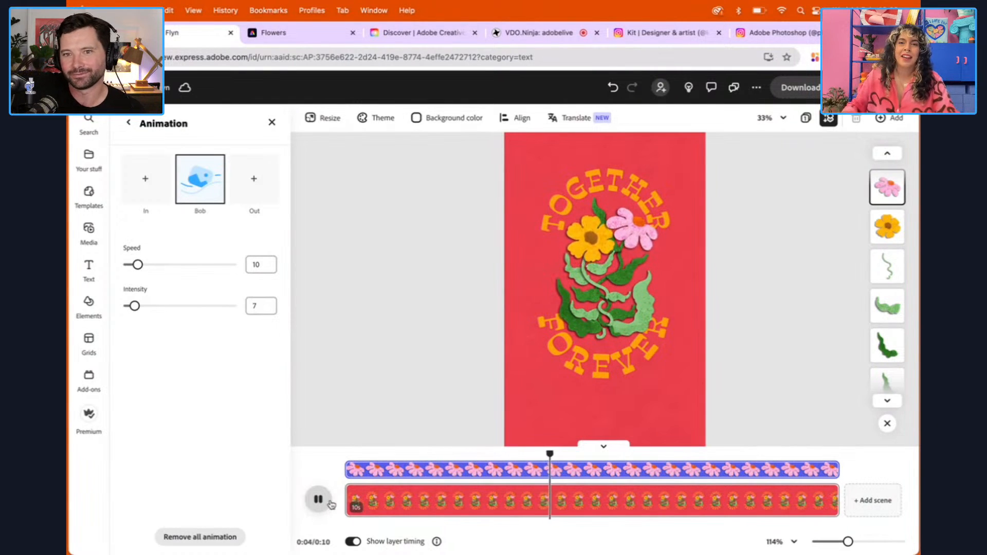
click(320, 499)
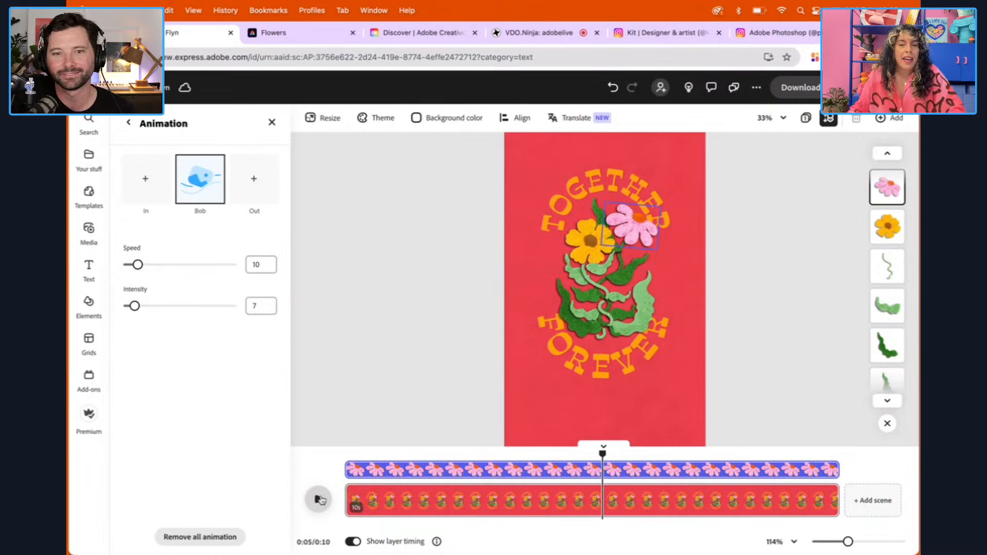
click(762, 295)
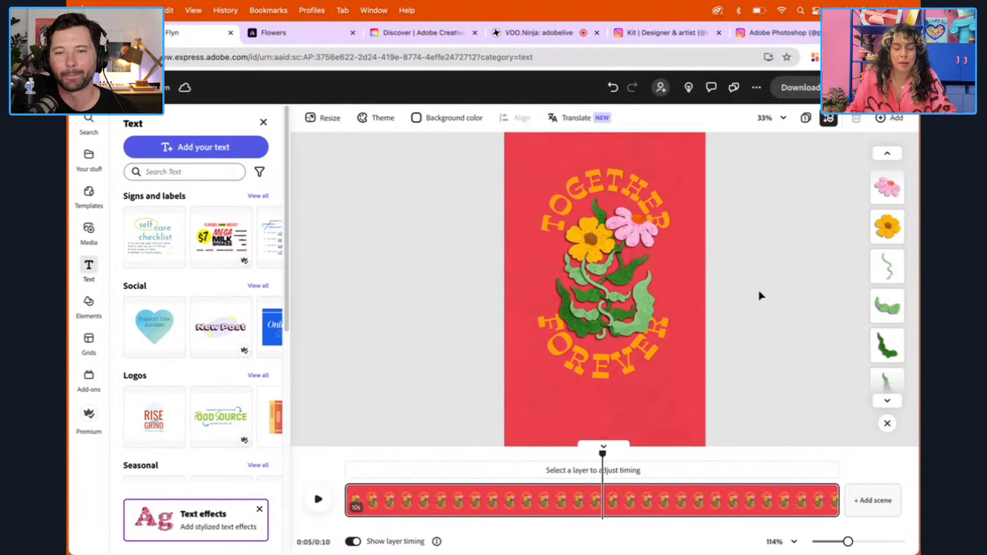
Open the animation options for the light green leaf just below the yellow flower
click(570, 275)
scroll(297, 323, down, 2)
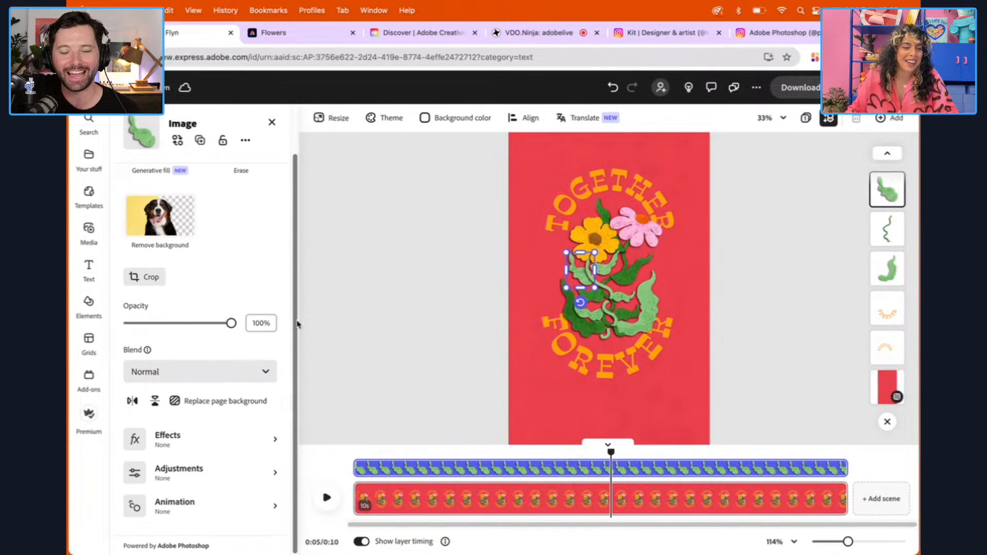
click(175, 506)
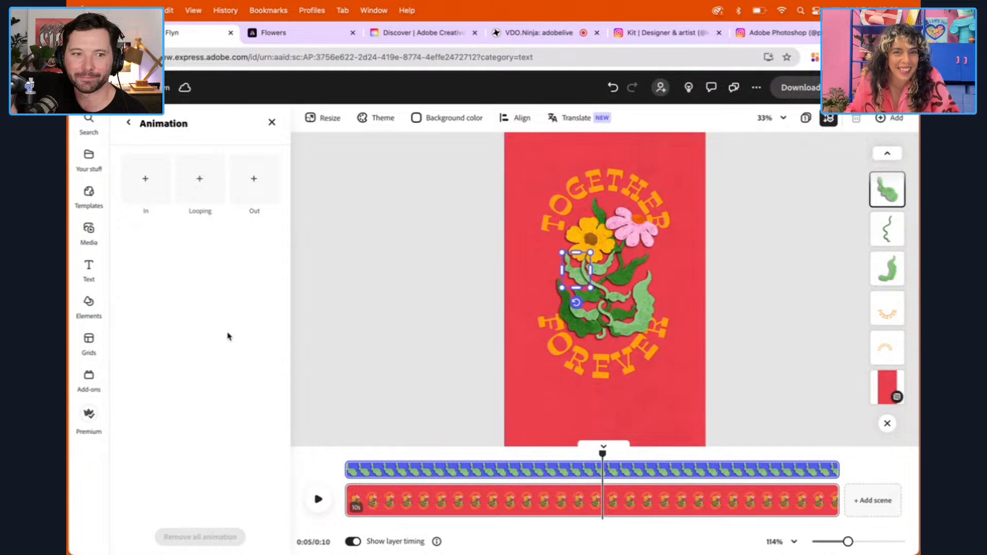
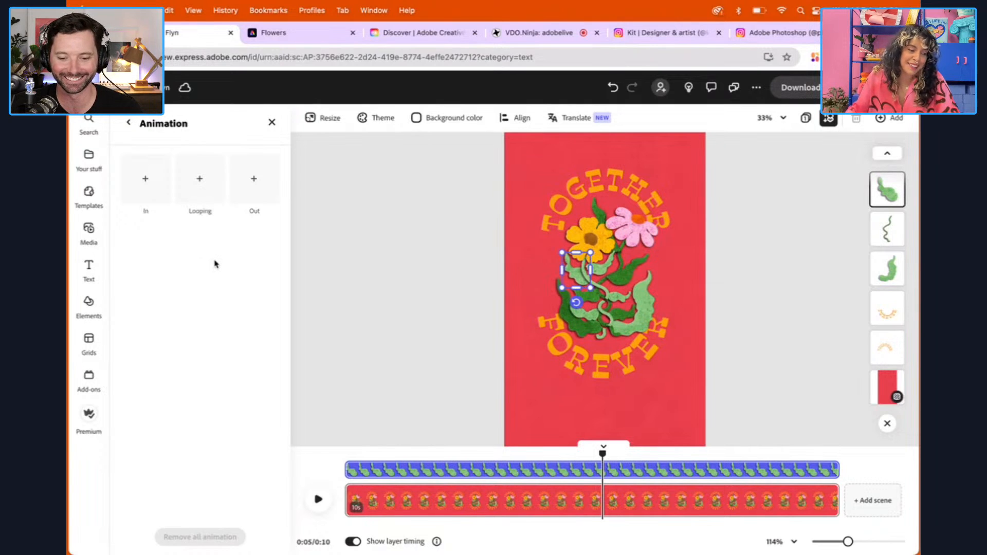
Apply the Wiggle looping animation with its default speed and intensity to the light green leaf just below the yellow flower
click(204, 194)
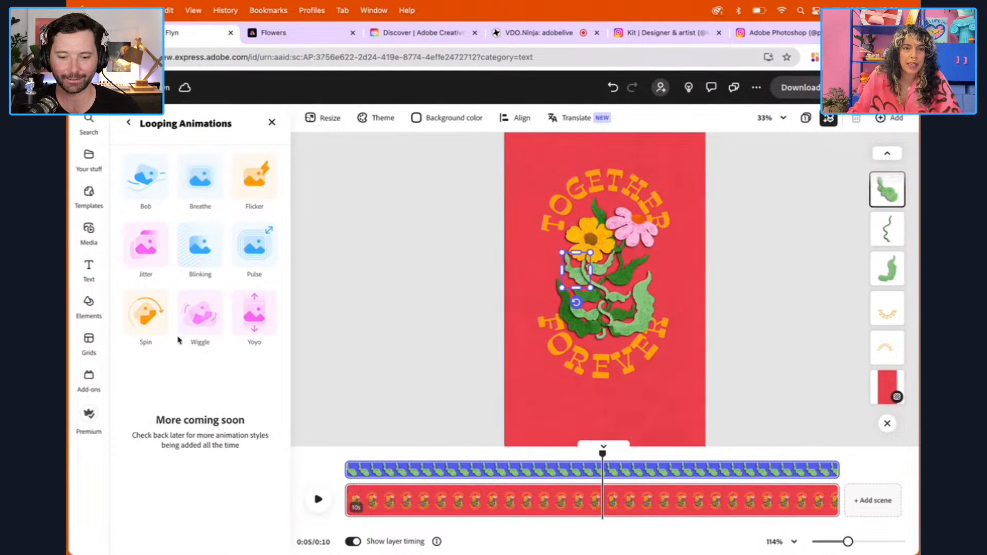
click(210, 323)
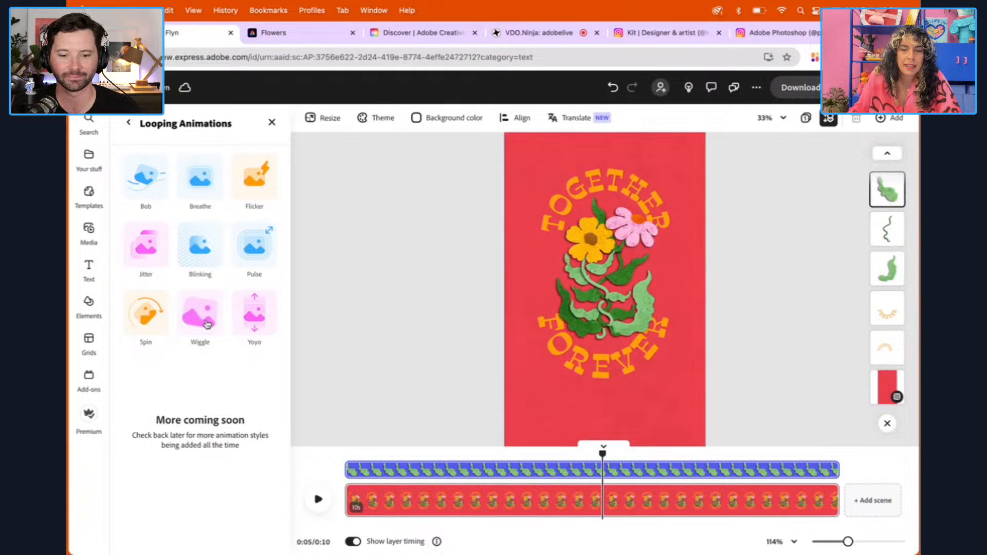
click(207, 323)
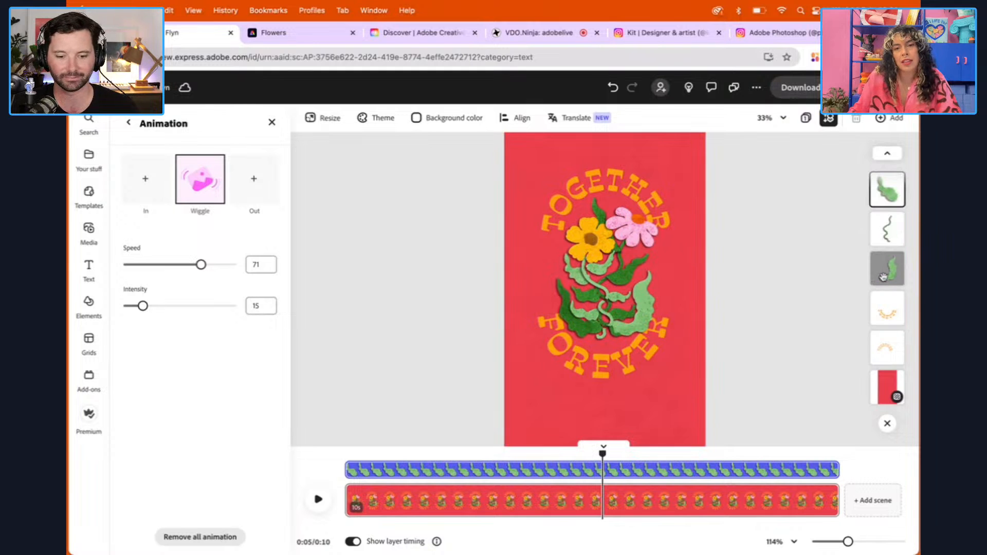
Reselect the outer light green leaf below the yellow flower and reopen its Wiggle settings for review
click(601, 272)
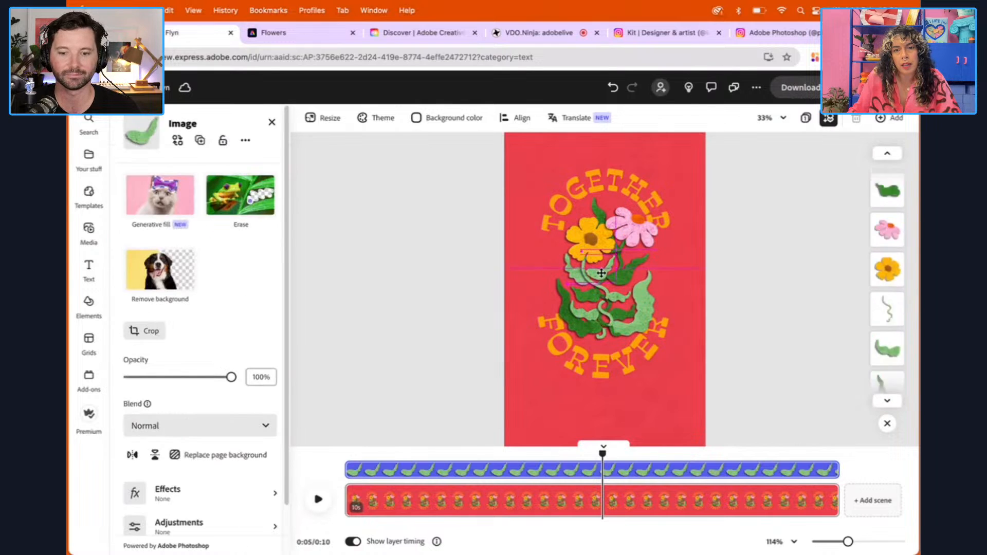
drag(601, 274, 601, 273)
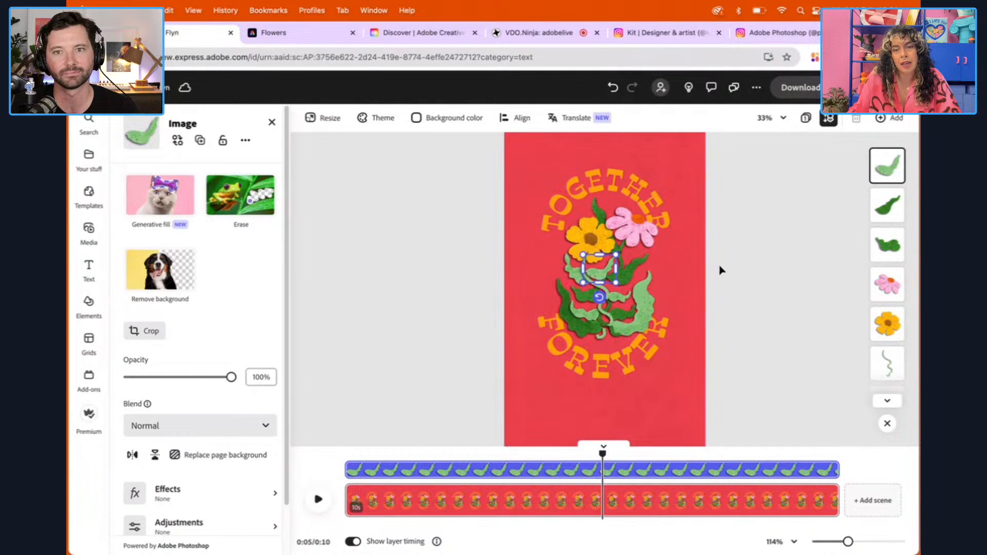
click(746, 260)
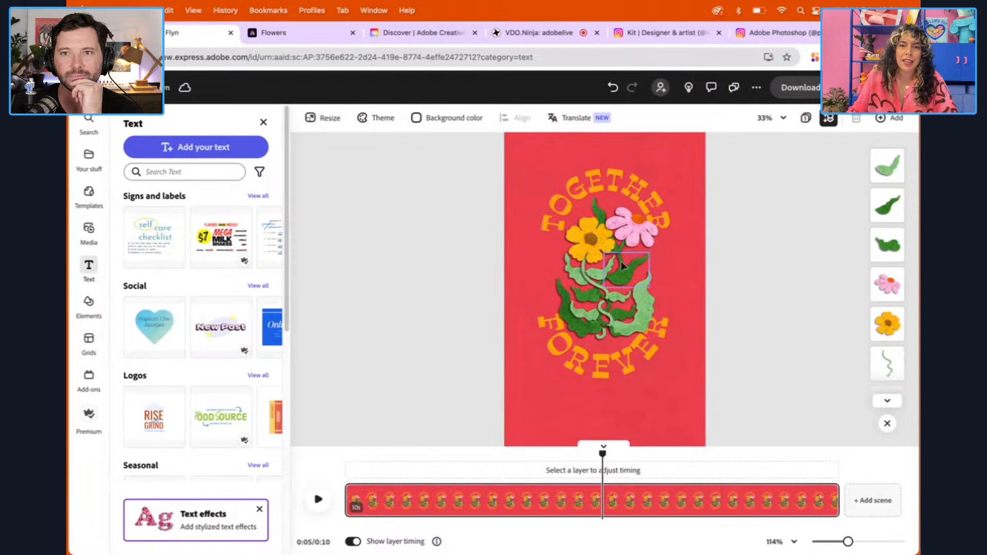
click(574, 276)
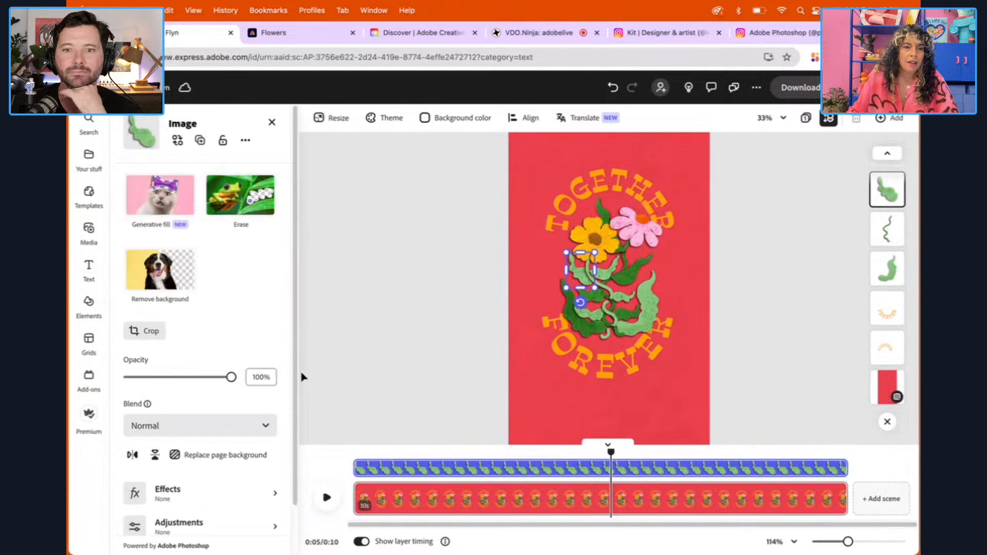
scroll(246, 450, down, 3)
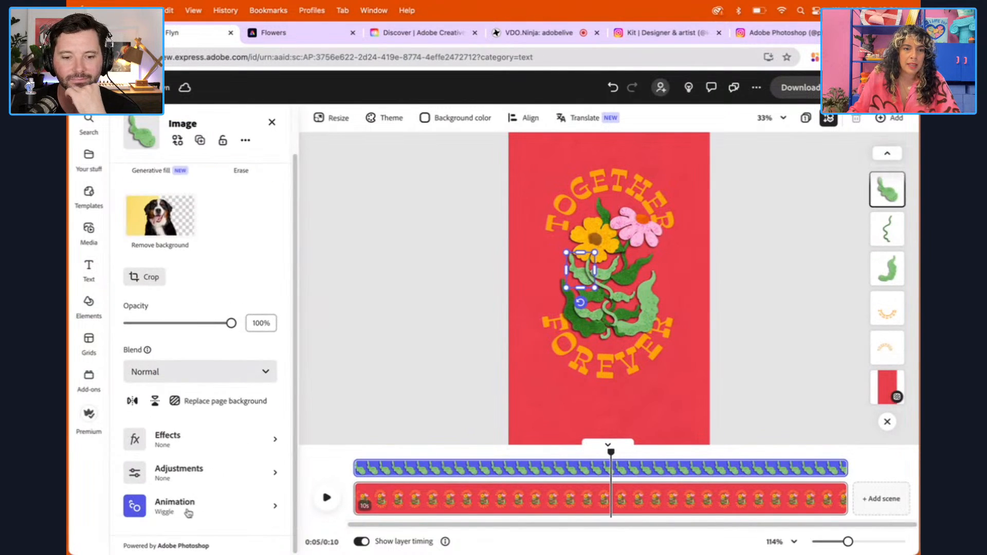
click(189, 511)
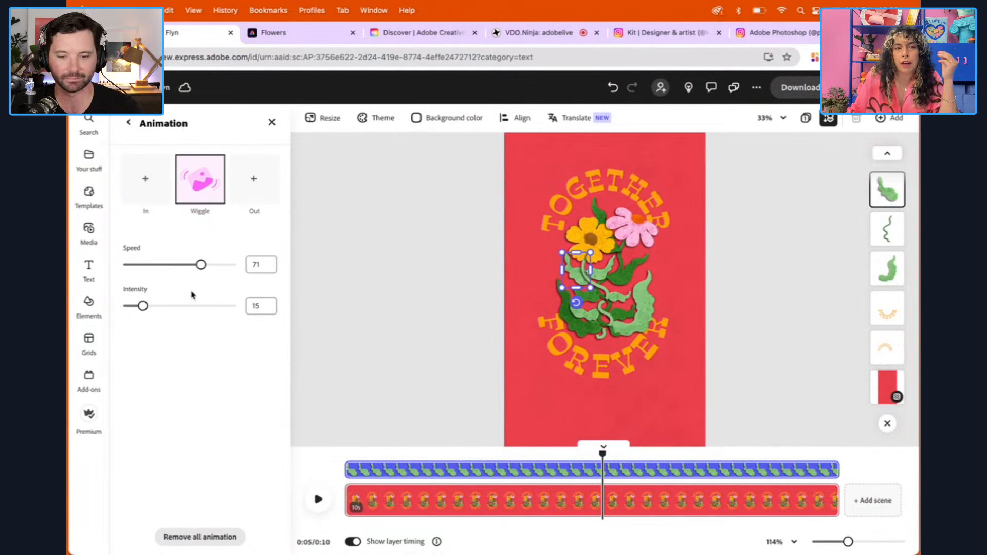
Apply the Wiggle looping animation to the neighbouring light green leaf across the upper stem, with speed 56 and intensity 8
click(608, 276)
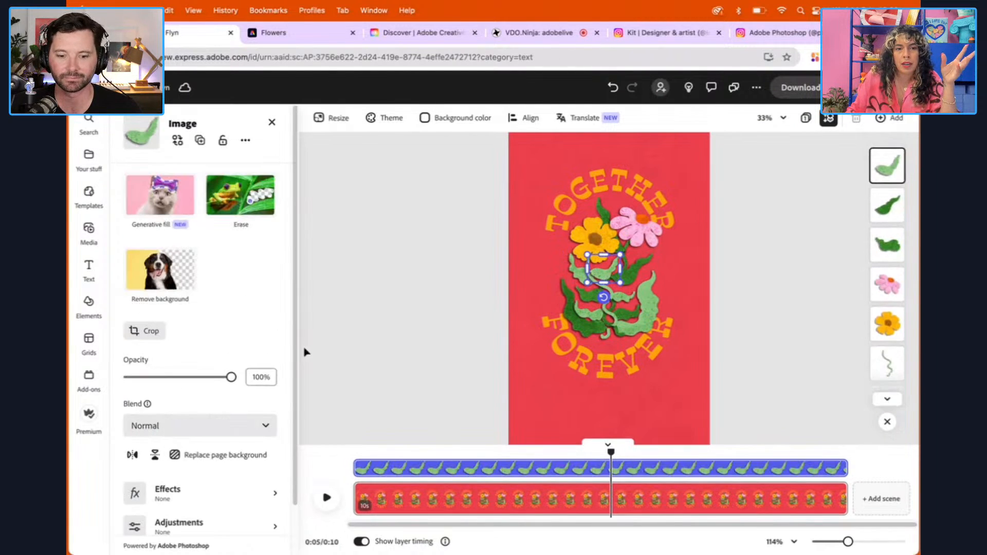
click(224, 506)
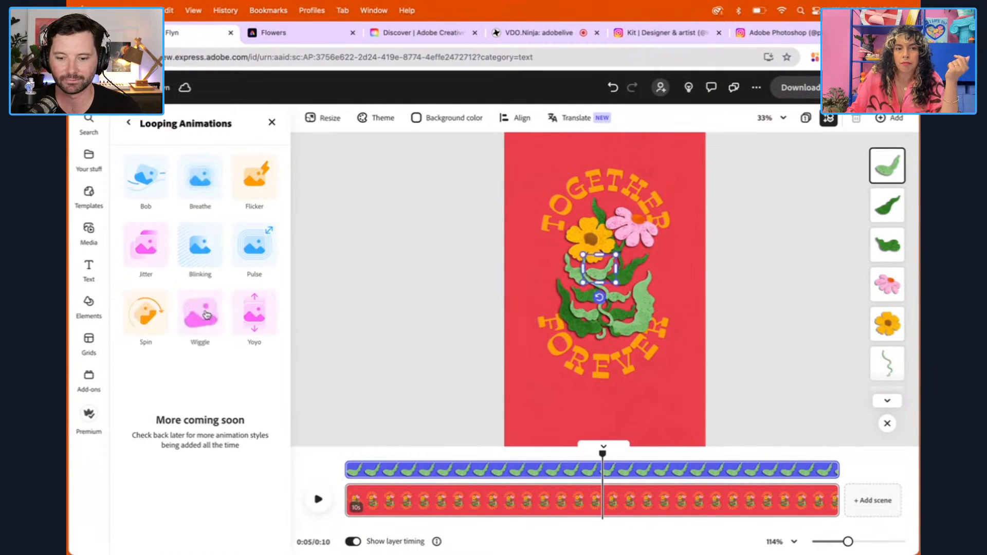
click(203, 316)
drag(201, 265, 185, 266)
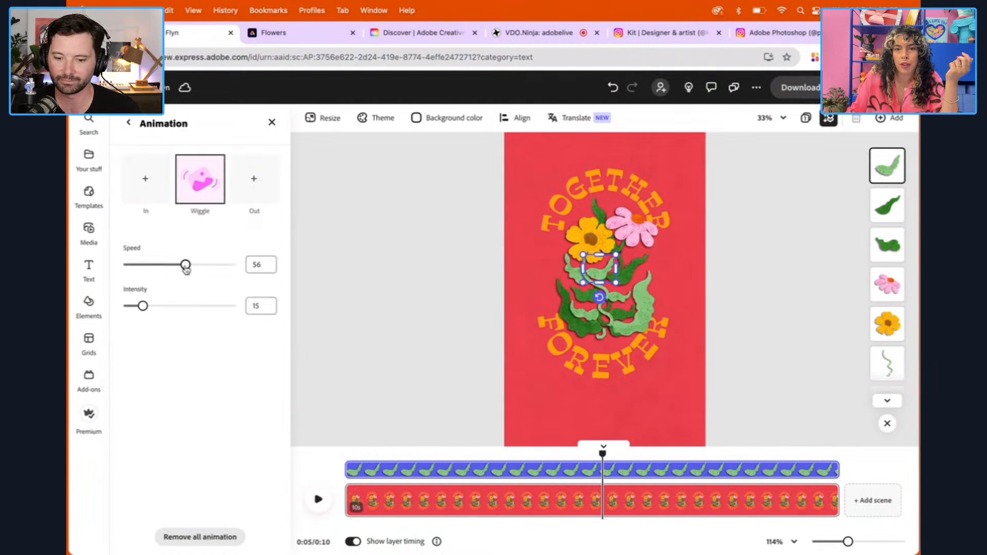
drag(142, 307, 136, 306)
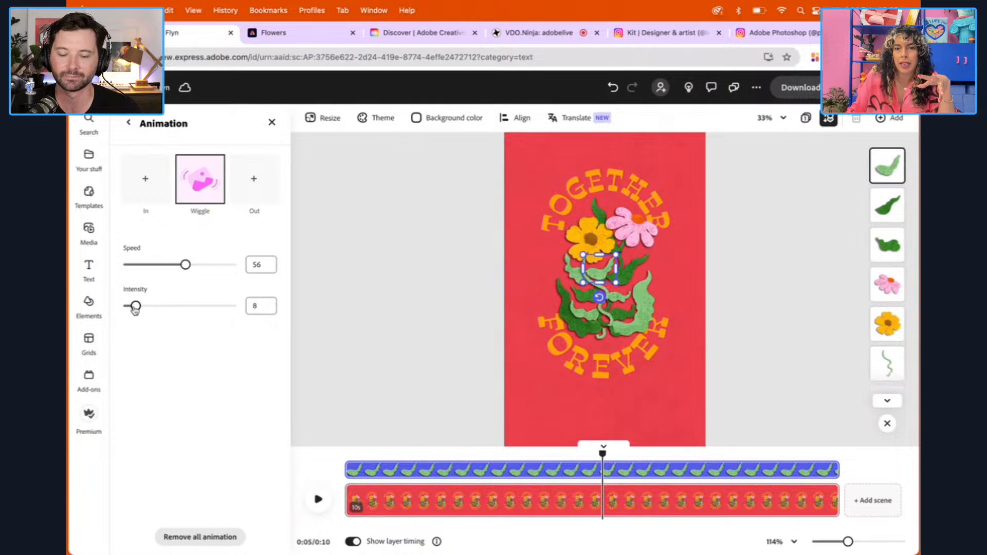
Apply the Wiggle looping animation to the small light green leaf between the stem and the large leaf, with speed 48 and intensity 25
click(623, 301)
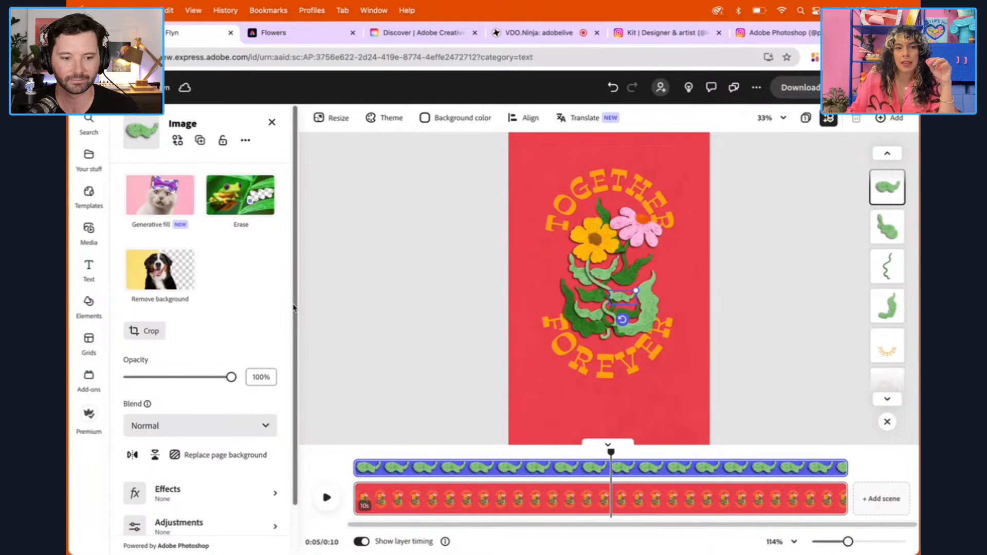
scroll(234, 463, down, 2)
click(206, 502)
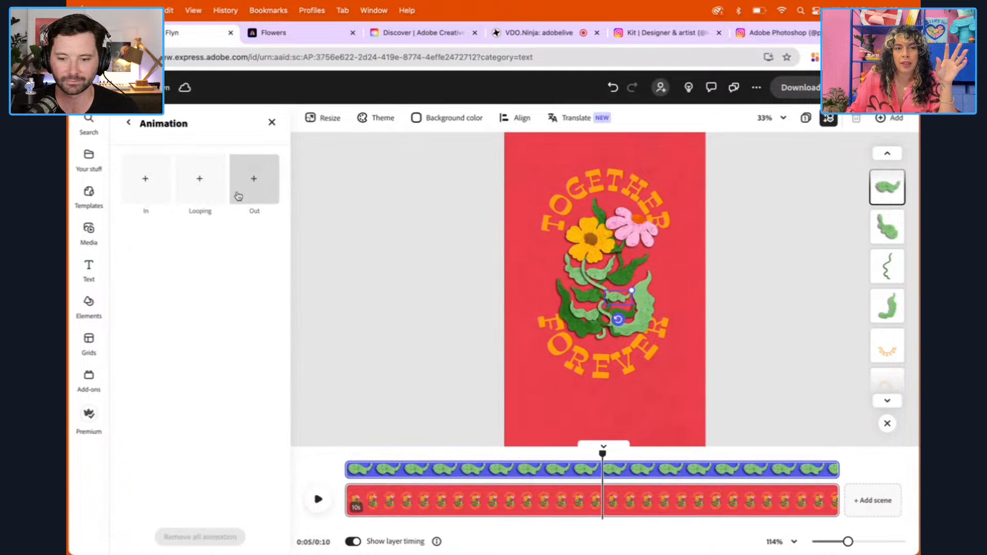
click(219, 190)
click(208, 311)
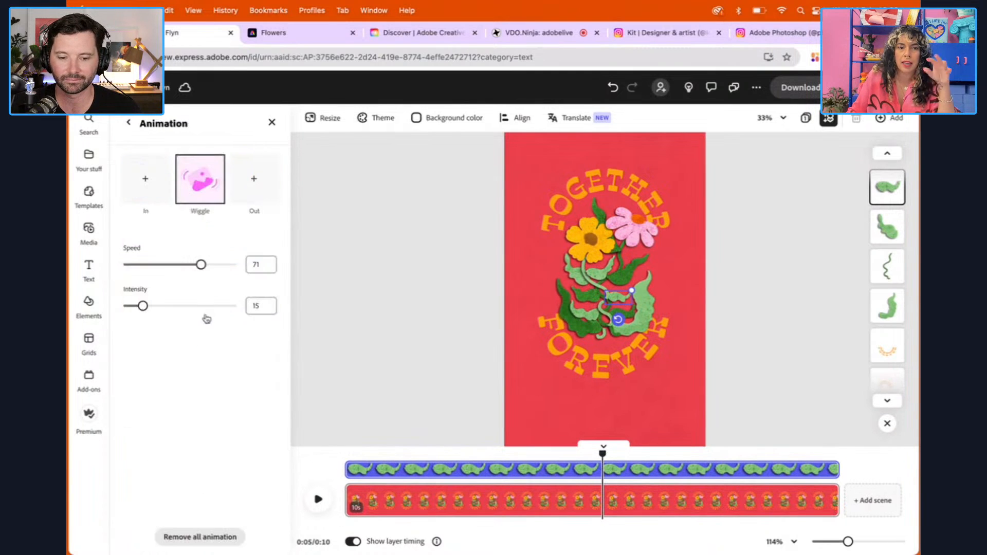
drag(202, 268, 177, 266)
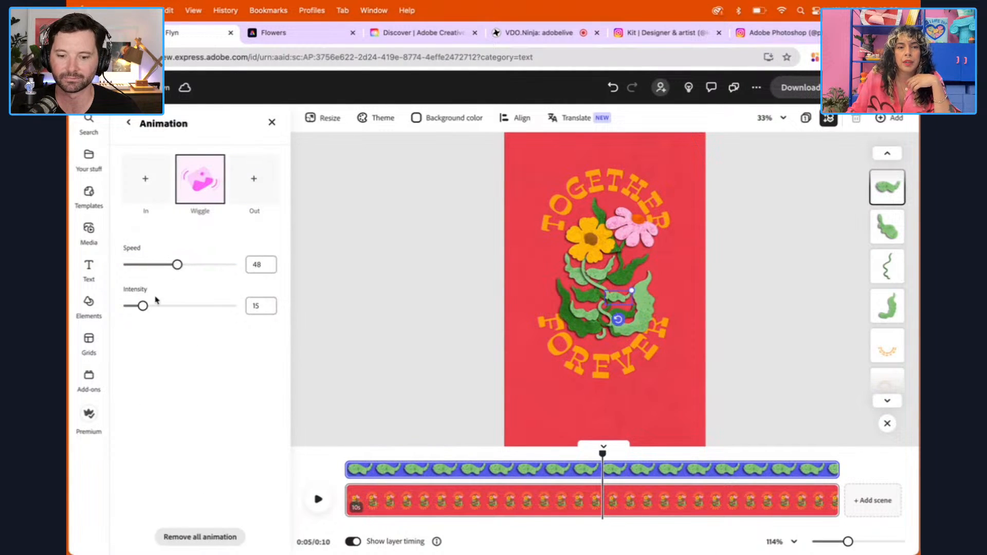
drag(143, 306, 153, 307)
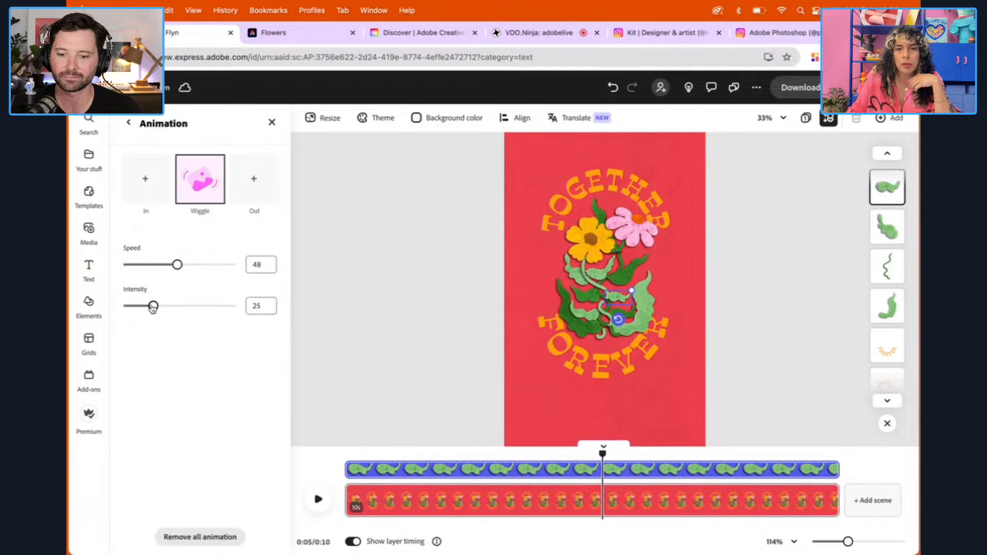
Apply the Wiggle looping animation to the light green leaf at the lower left of the stem, with speed 13 and intensity 7
click(591, 314)
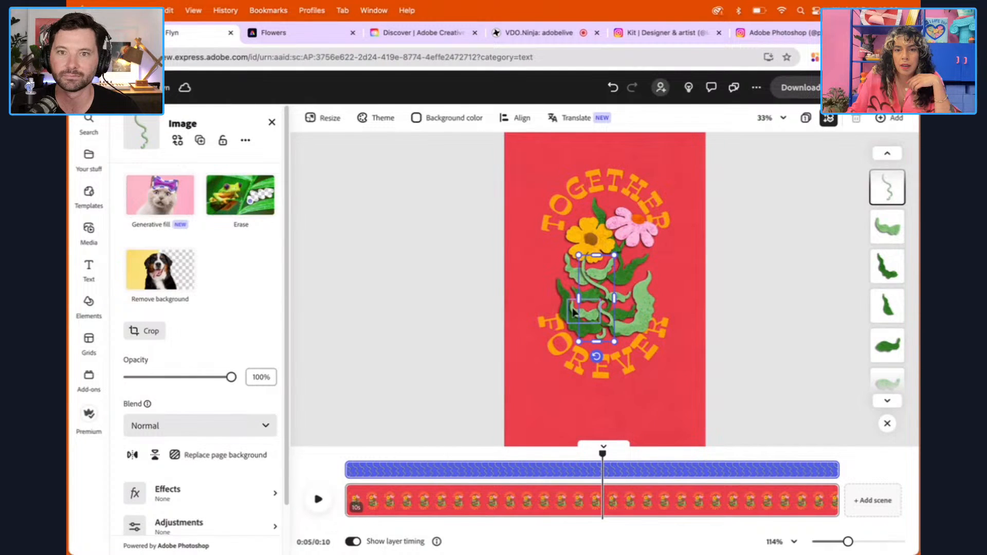
scroll(295, 266, down, 2)
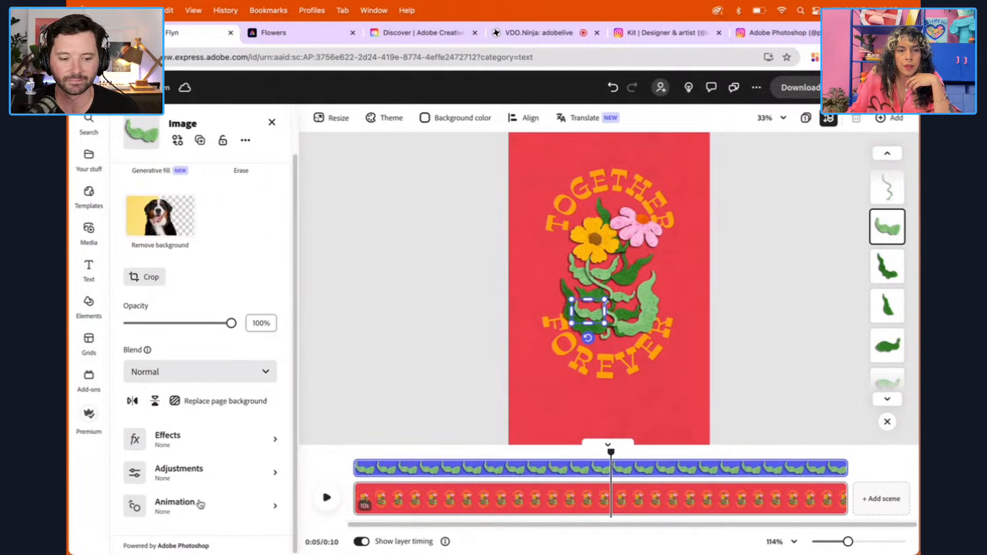
click(200, 503)
click(199, 199)
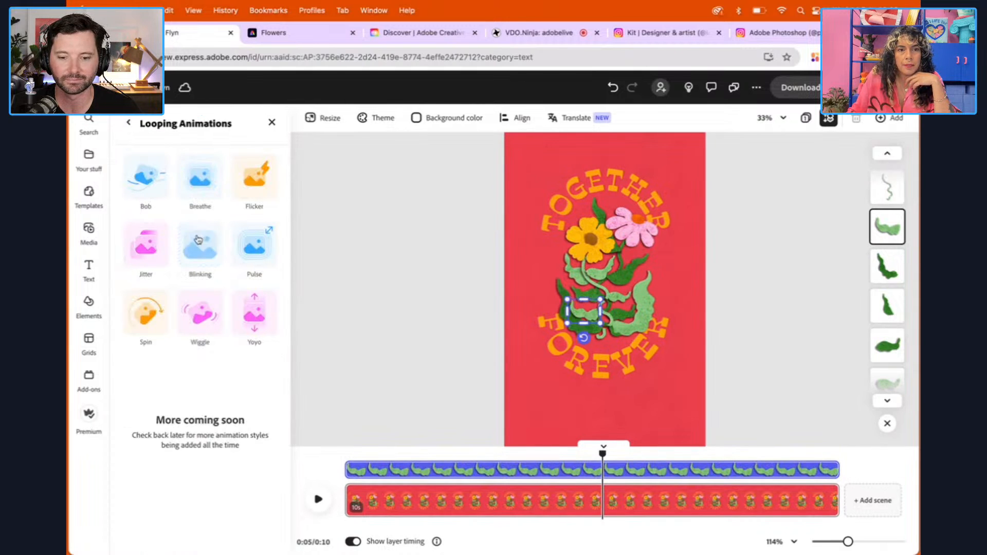
click(200, 314)
drag(193, 266, 165, 266)
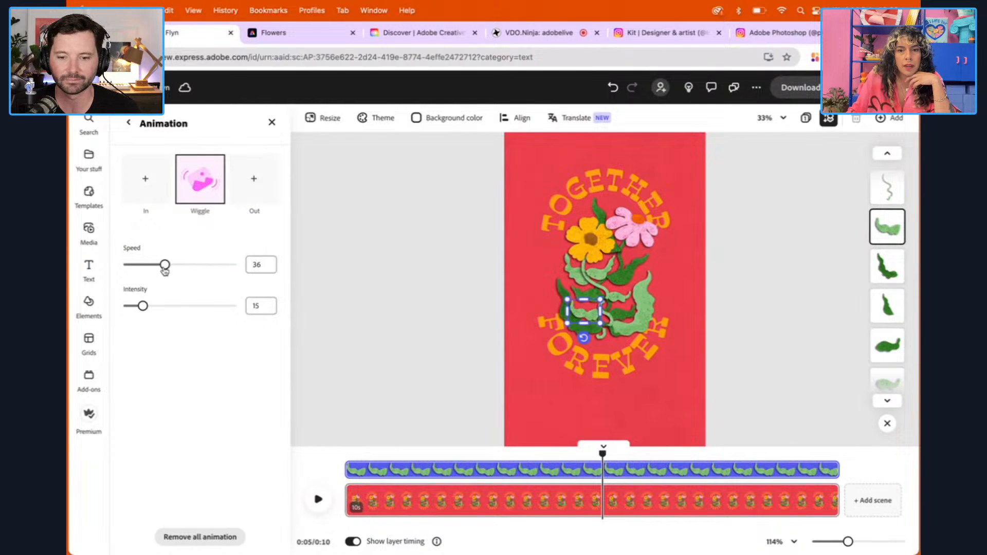
drag(143, 307, 135, 307)
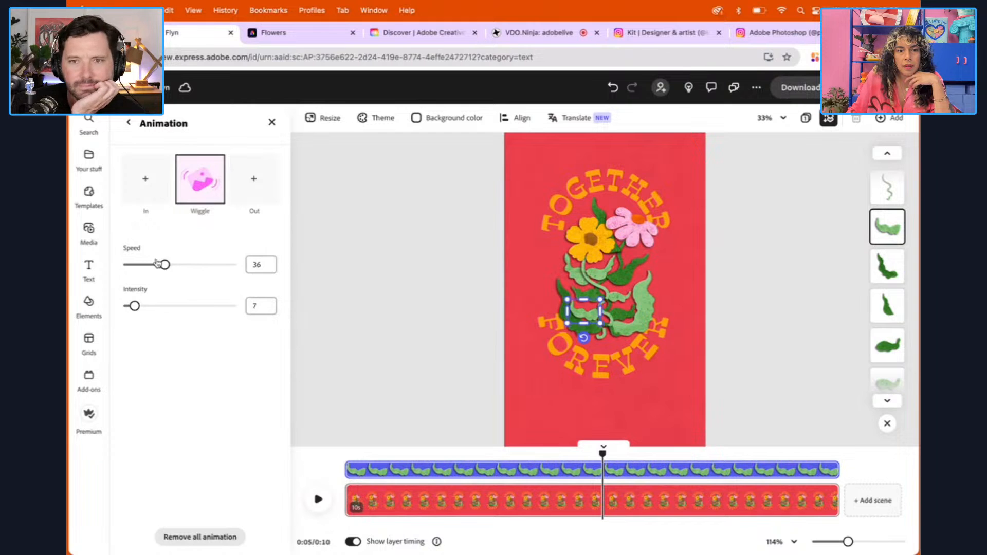
drag(164, 265, 139, 265)
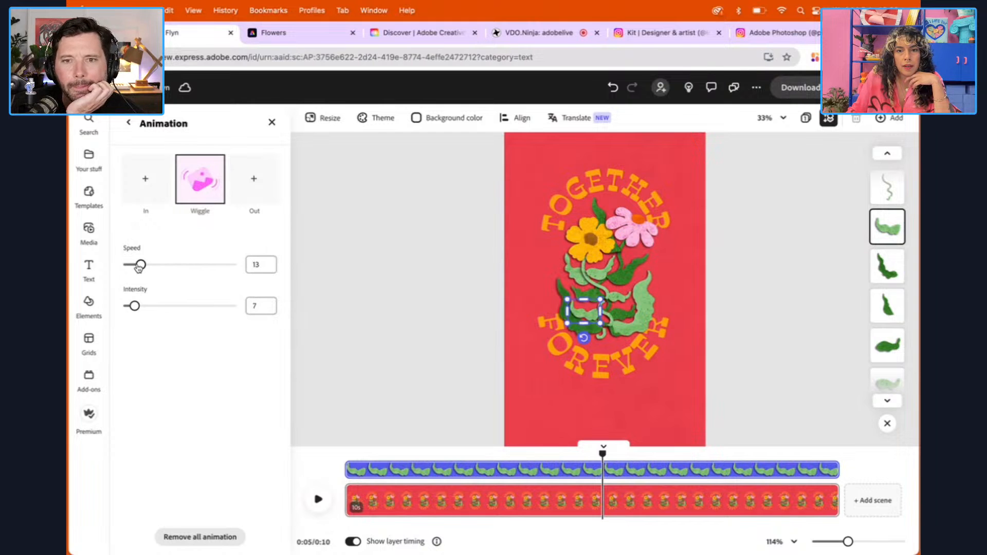
Apply the Wiggle looping animation to the large light green leaf right of the stem and set its speed to 7
click(652, 296)
scroll(287, 249, down, 2)
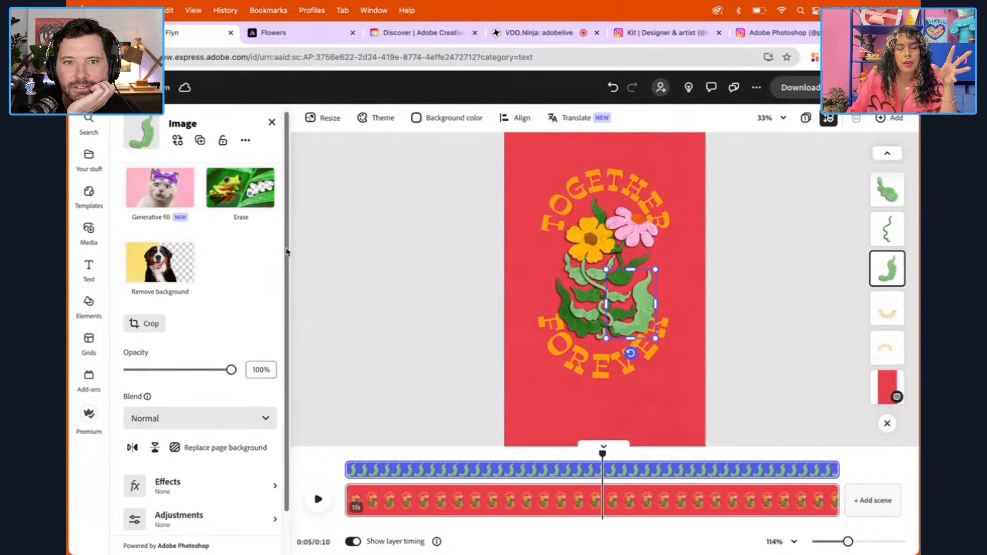
click(193, 512)
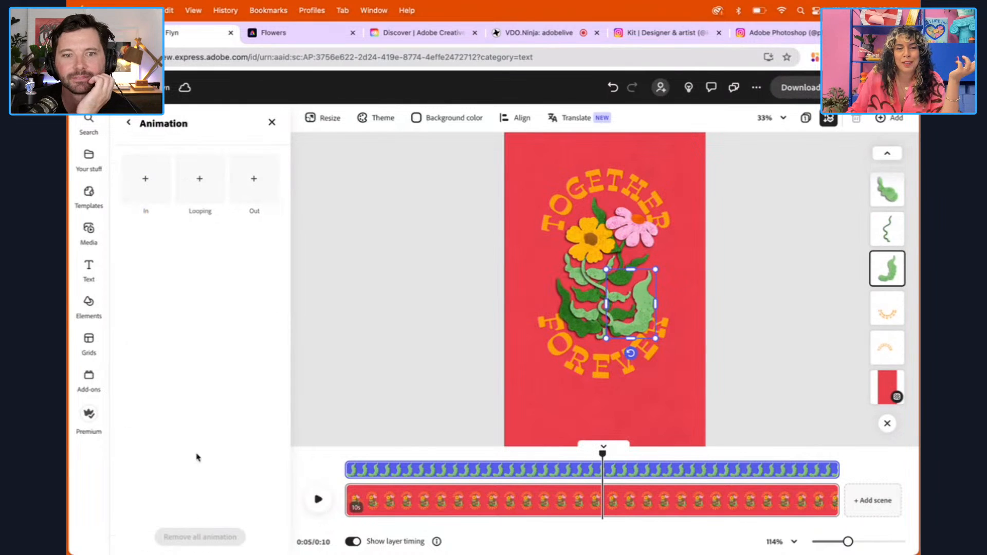
click(199, 202)
click(200, 315)
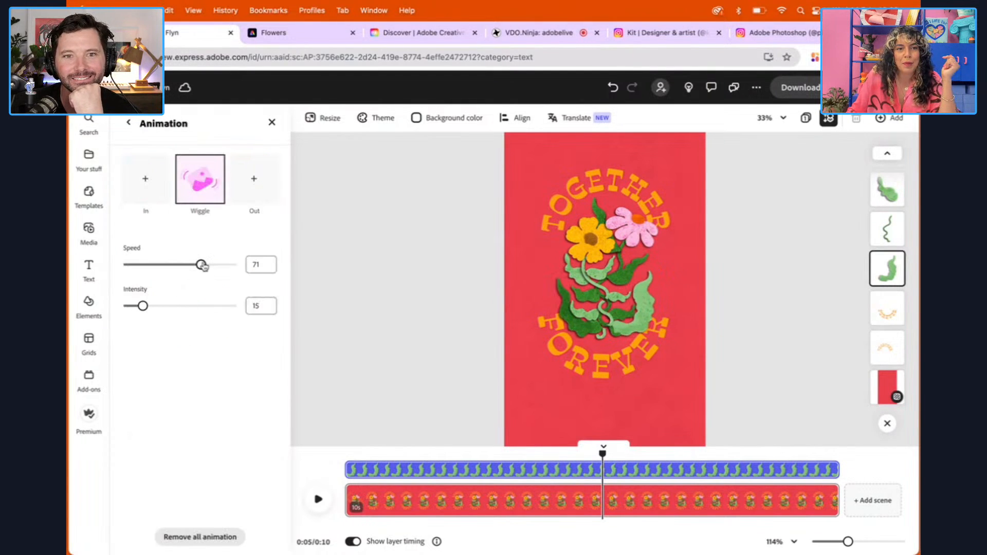
drag(201, 265, 135, 265)
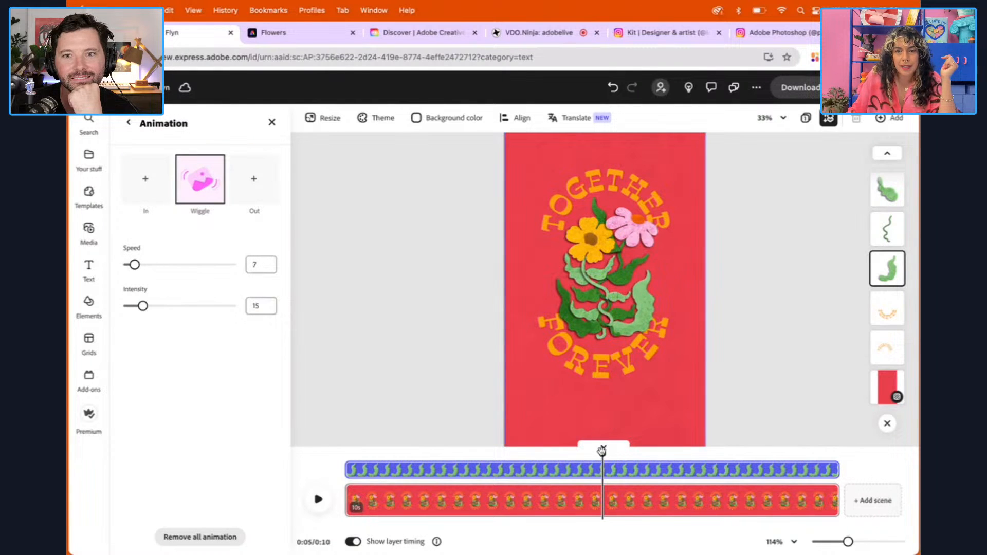
Preview the scene from near the beginning to check the wiggling leaves, and deselect the large leaf
drag(602, 452, 361, 454)
click(318, 499)
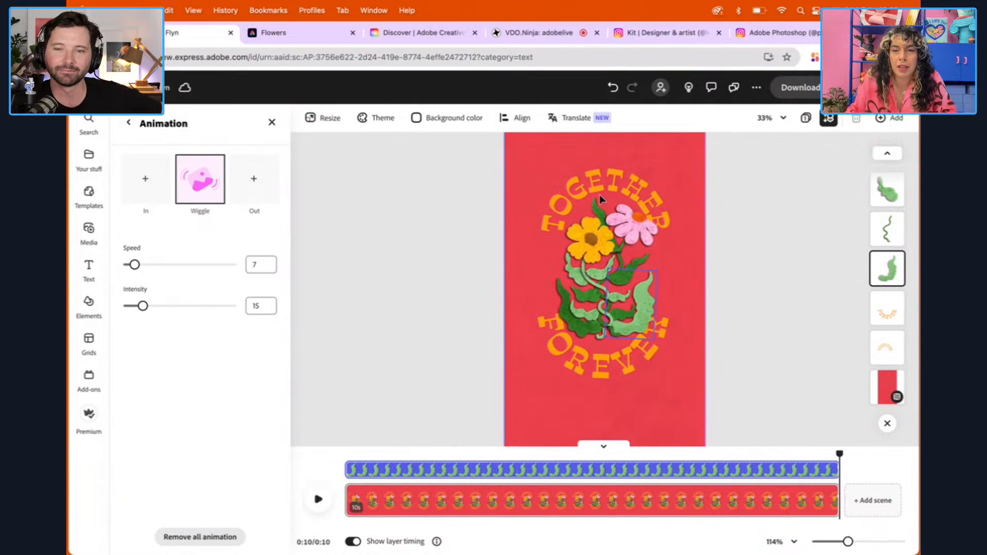
click(733, 211)
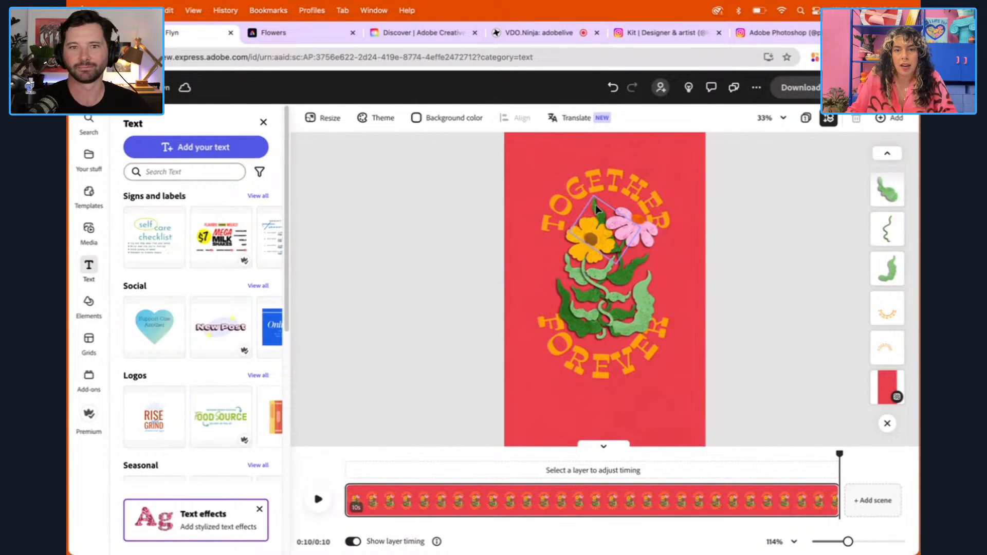
Apply the Jitter looping animation with its default settings to the dark green leaf sticking out above the yellow flower
click(594, 210)
scroll(295, 267, down, 2)
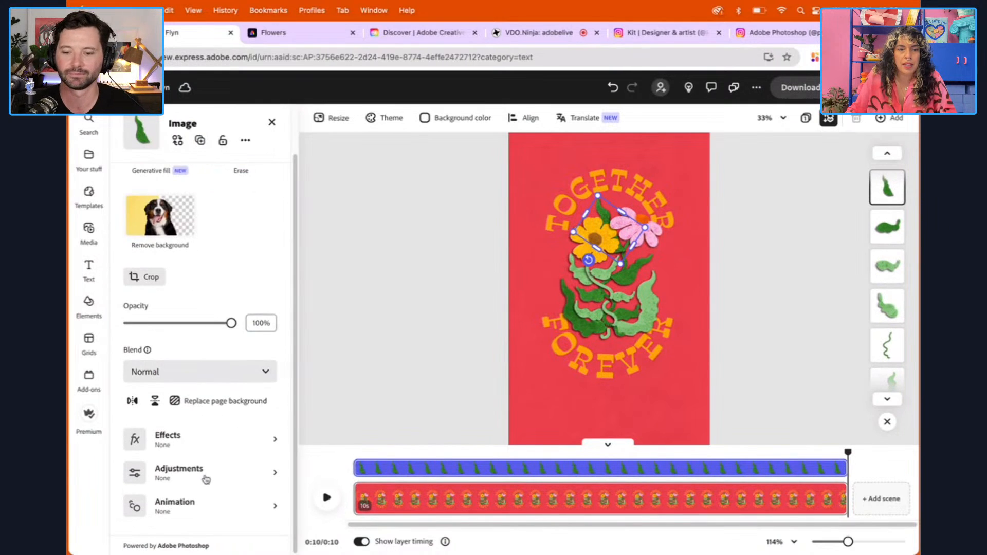
click(199, 504)
click(199, 203)
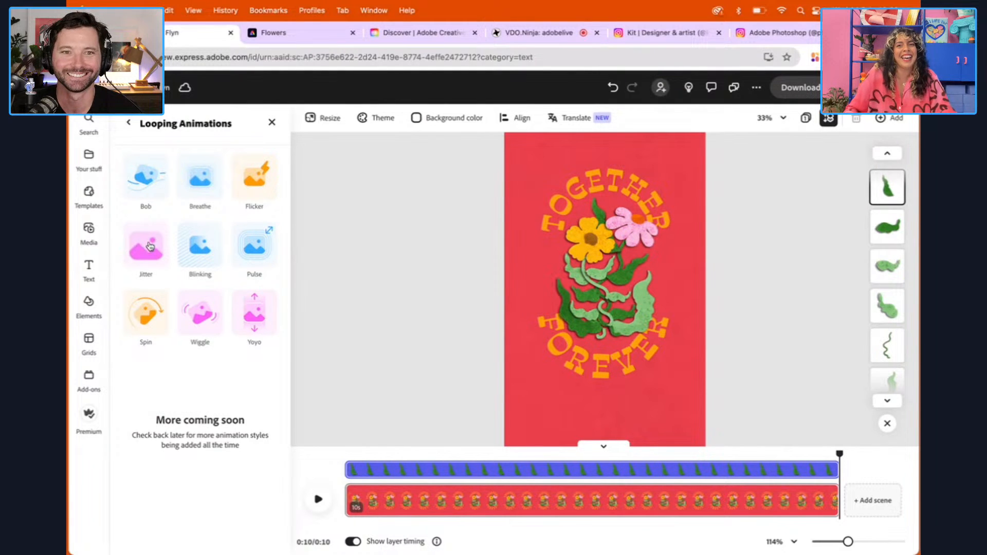
click(150, 245)
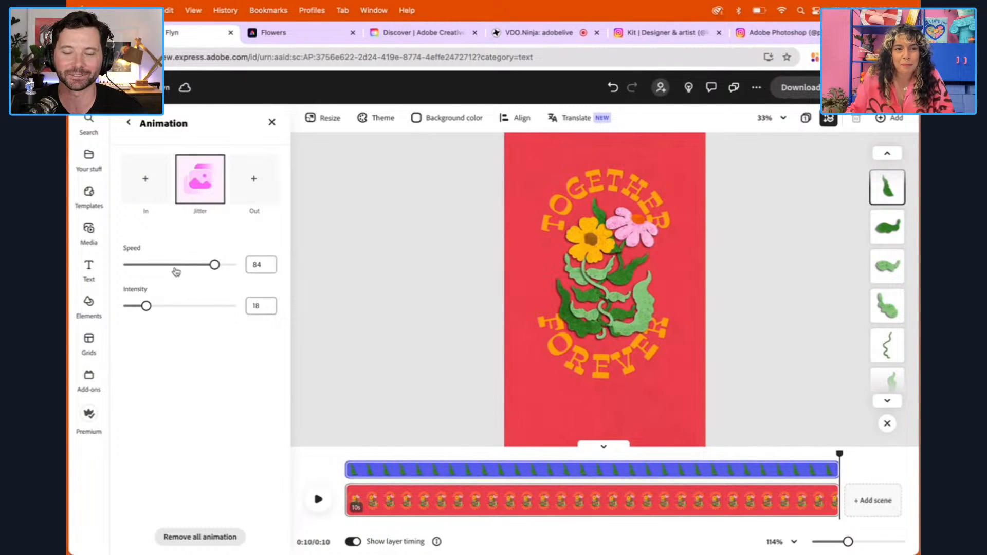
Apply the Jitter looping animation to the dark green leaf below the pink flower, with speed 13 and intensity 7
click(634, 273)
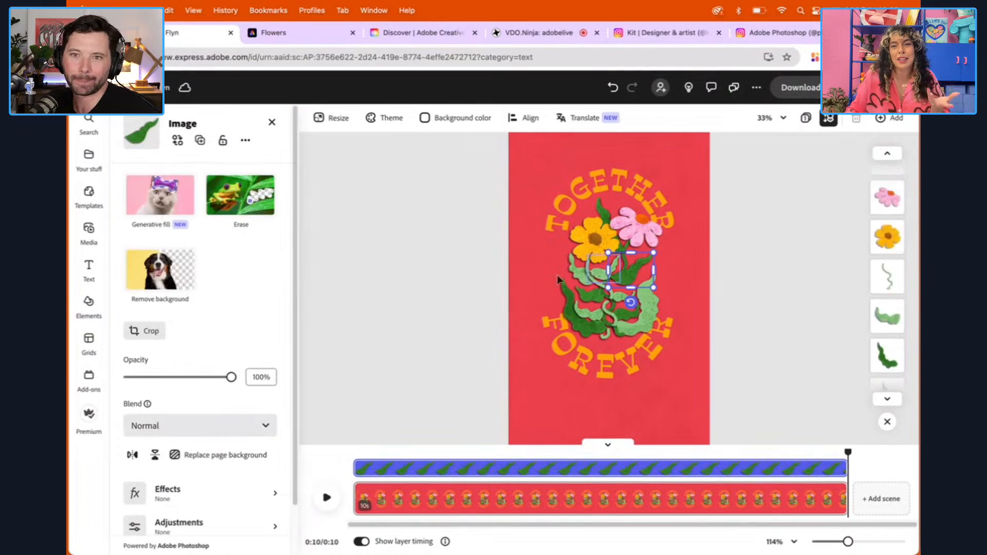
scroll(224, 411, down, 2)
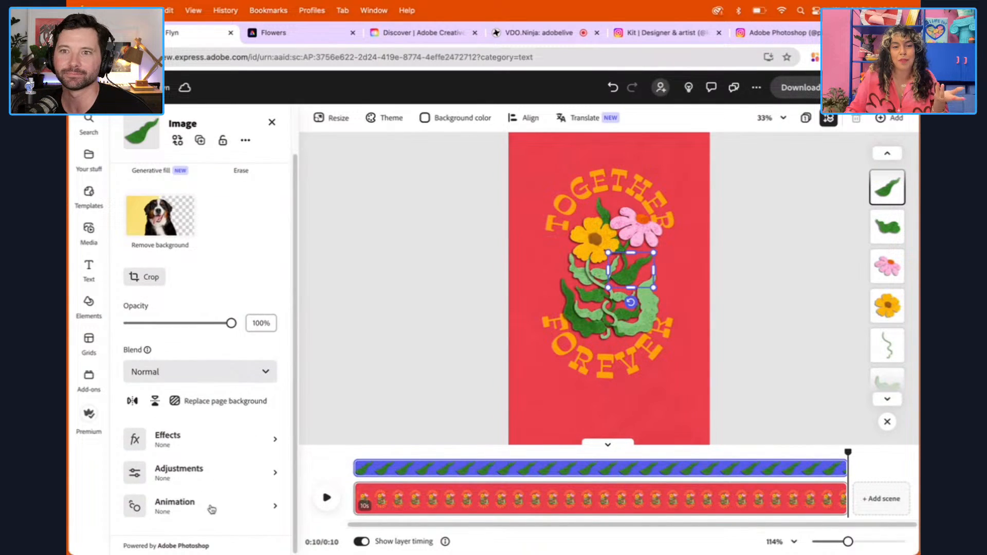
click(211, 509)
click(205, 192)
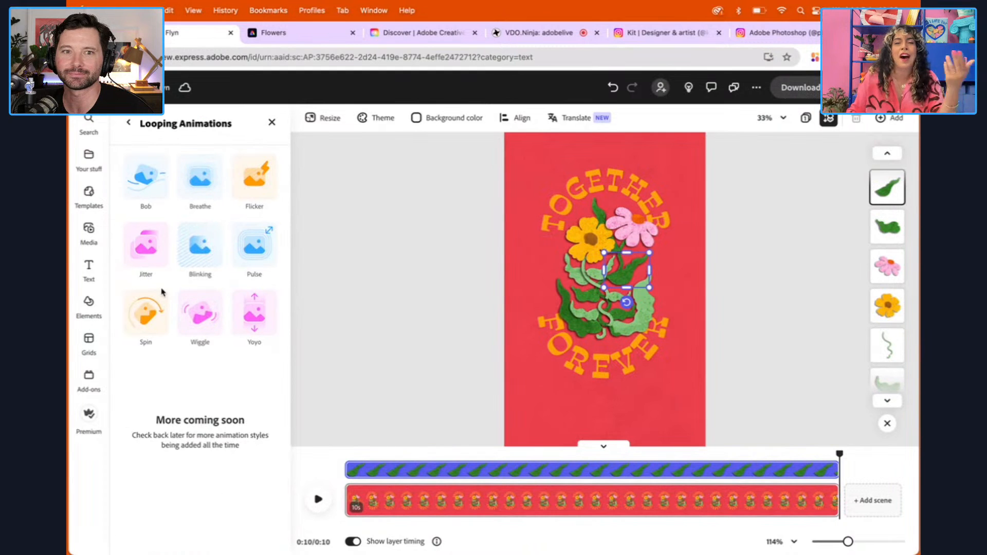
click(149, 250)
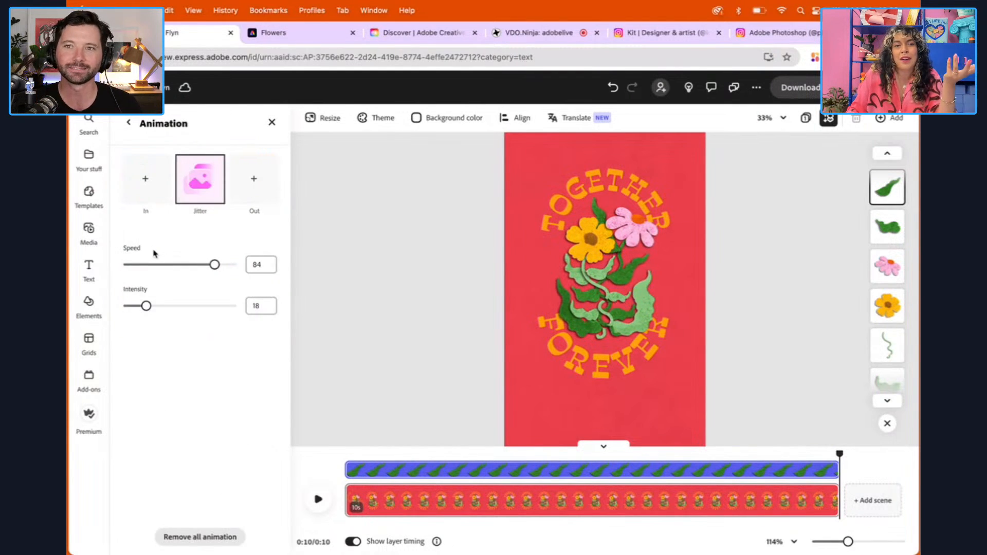
drag(214, 265, 146, 266)
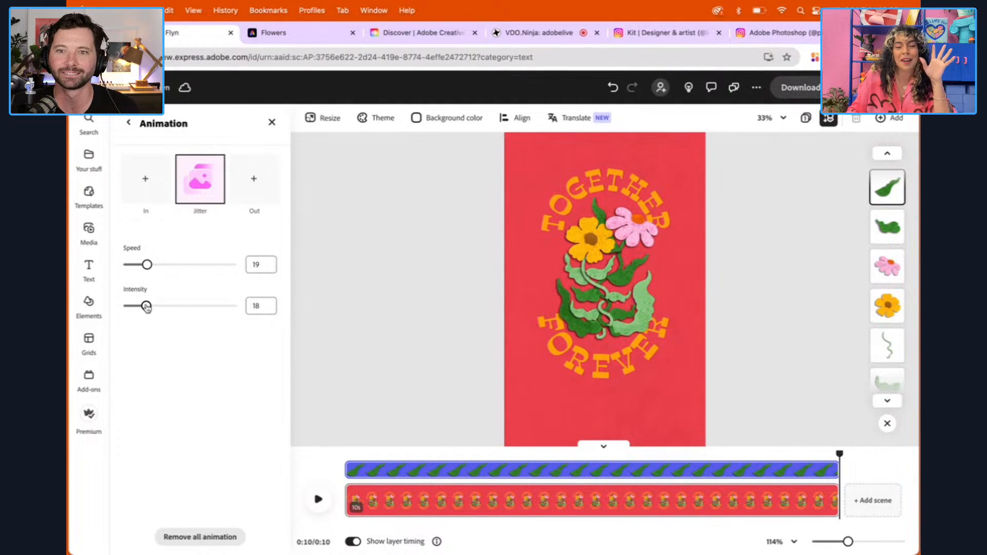
drag(147, 307, 133, 307)
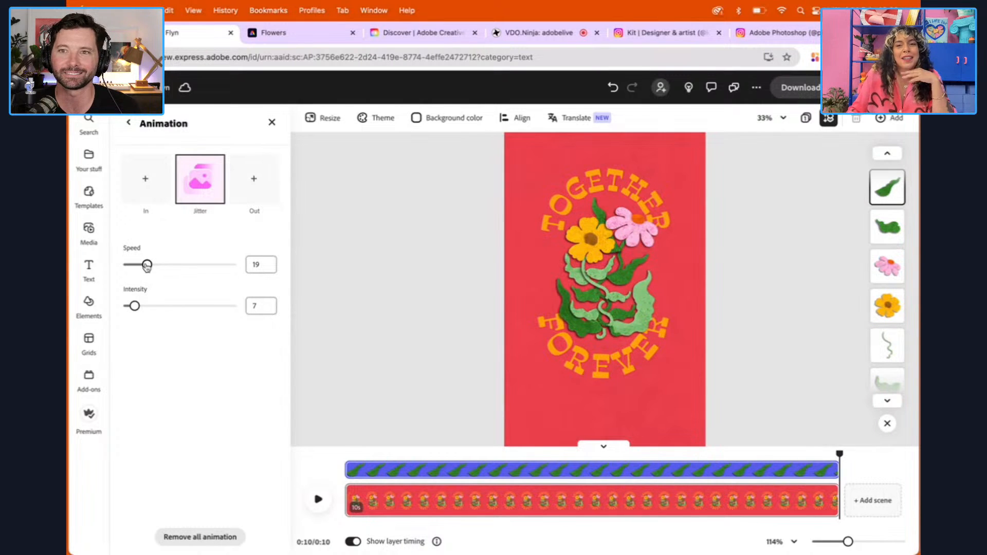
drag(147, 265, 141, 265)
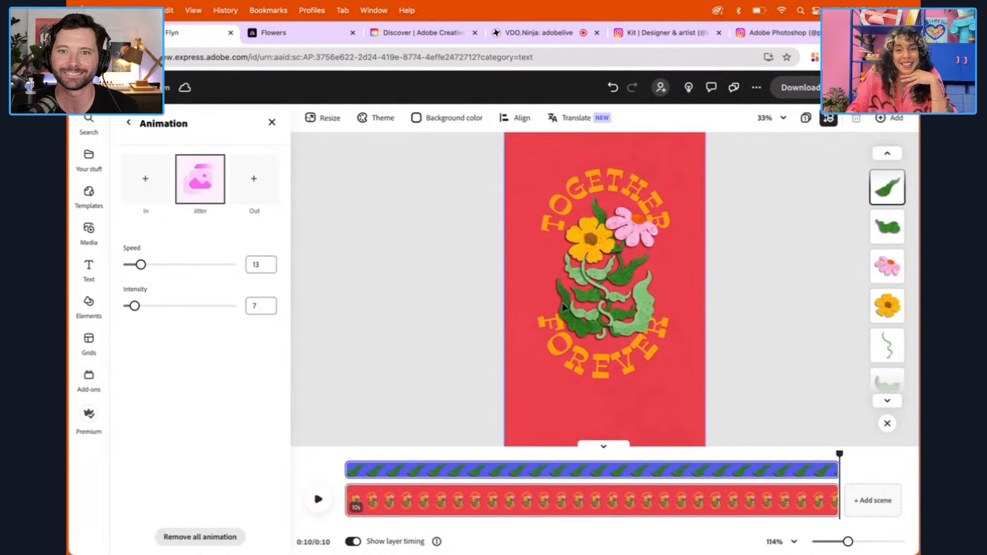
Apply the Jitter looping animation to the small dark green leaf left of the stem, with speed 13 and intensity 27
click(592, 298)
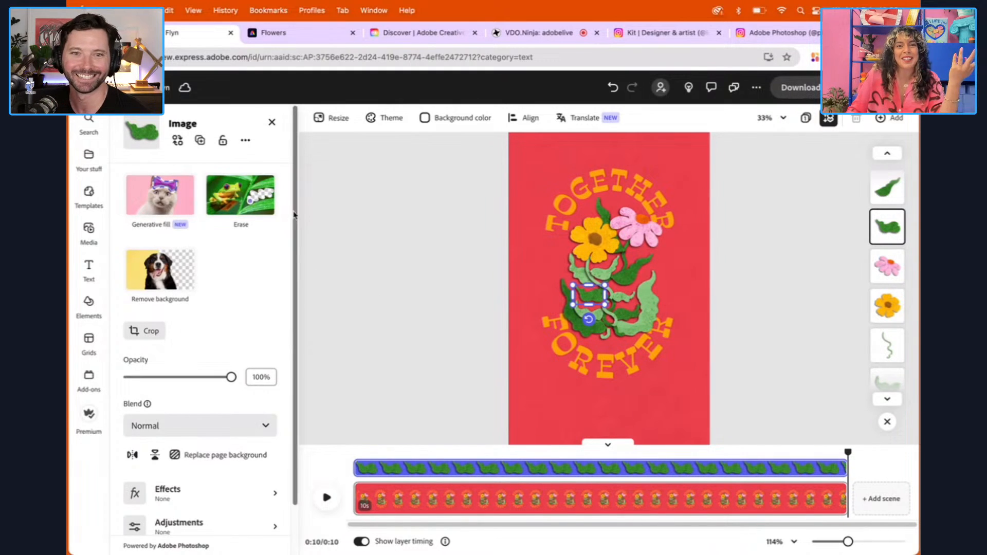
click(203, 507)
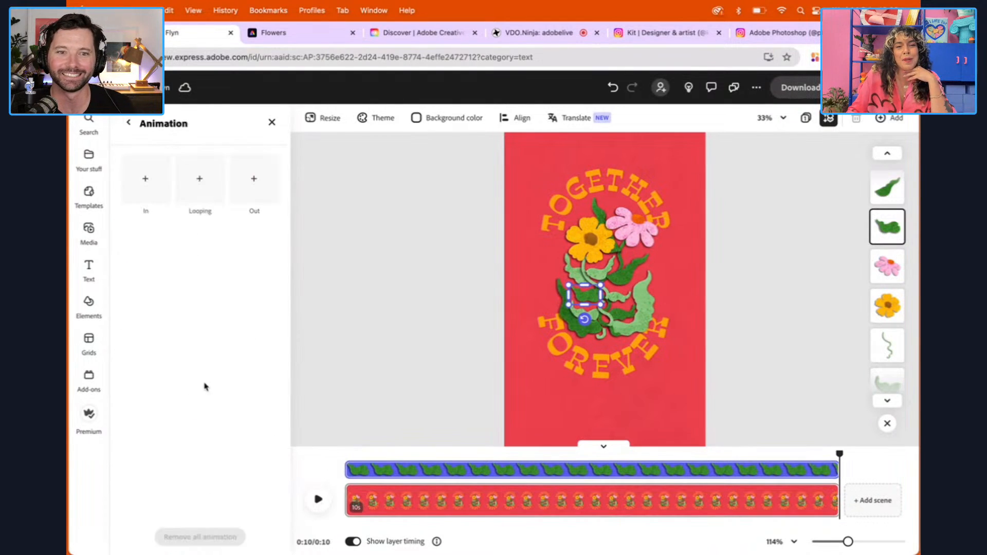
click(198, 191)
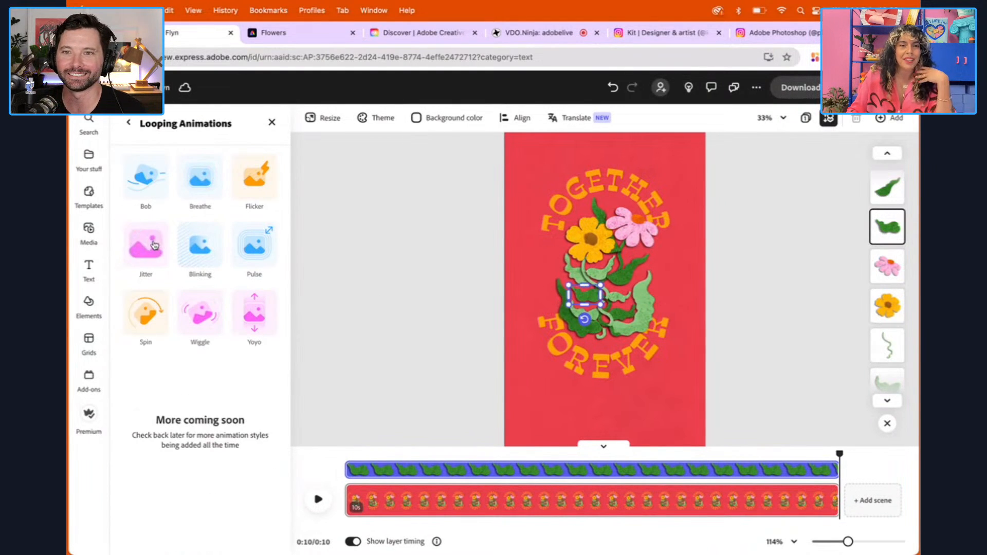
click(153, 244)
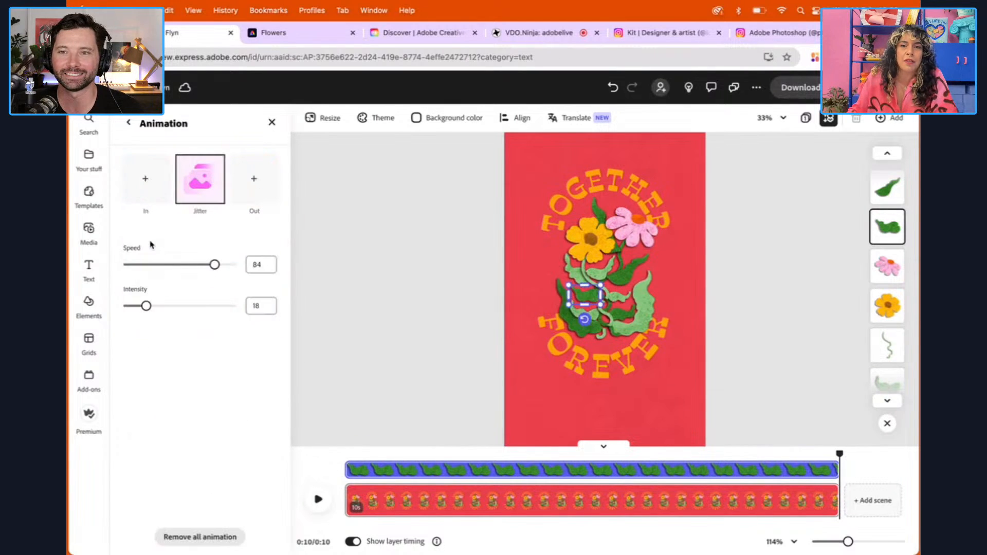
drag(214, 265, 139, 266)
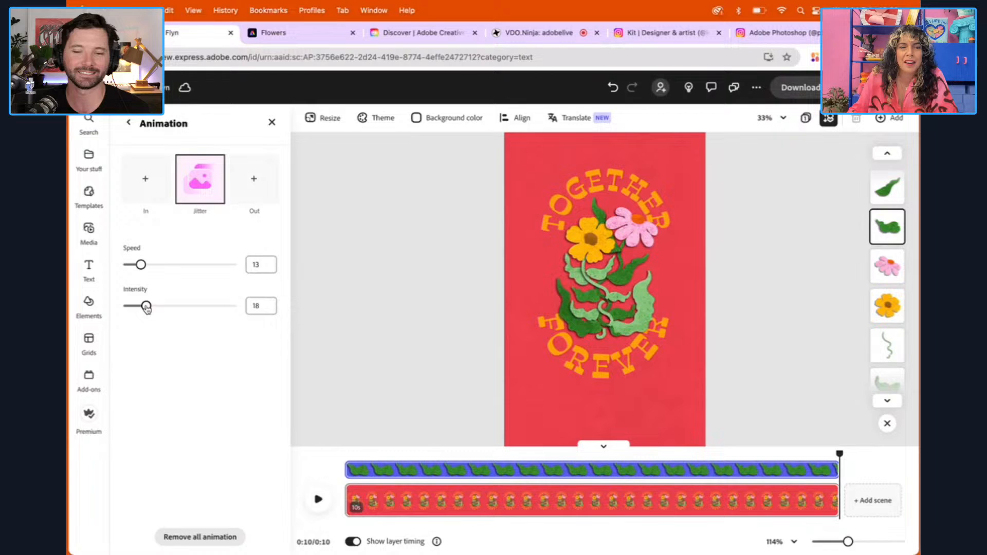
drag(147, 309, 154, 311)
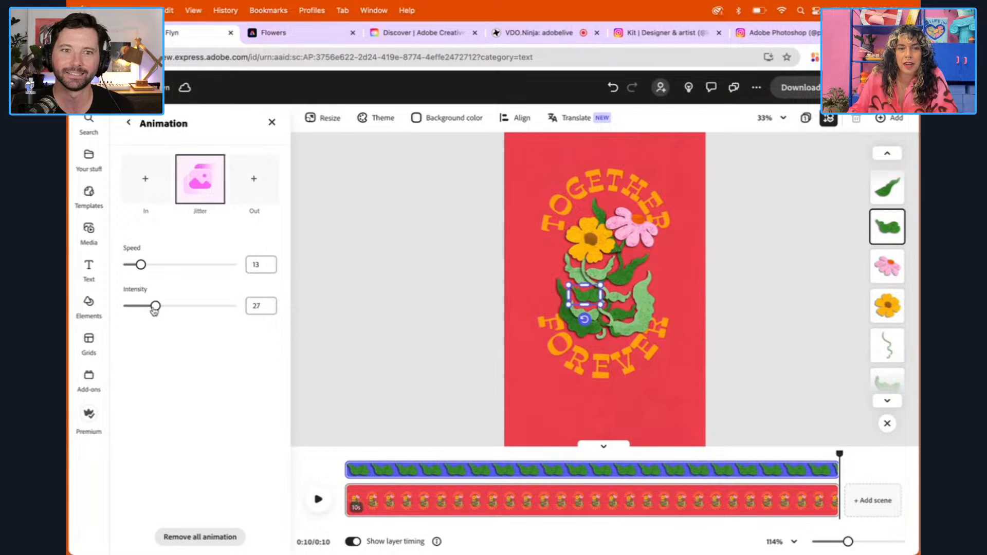
Apply the Jitter looping animation to the small dark green leaf right of the lower stem, with speed 11 and intensity 20
click(633, 316)
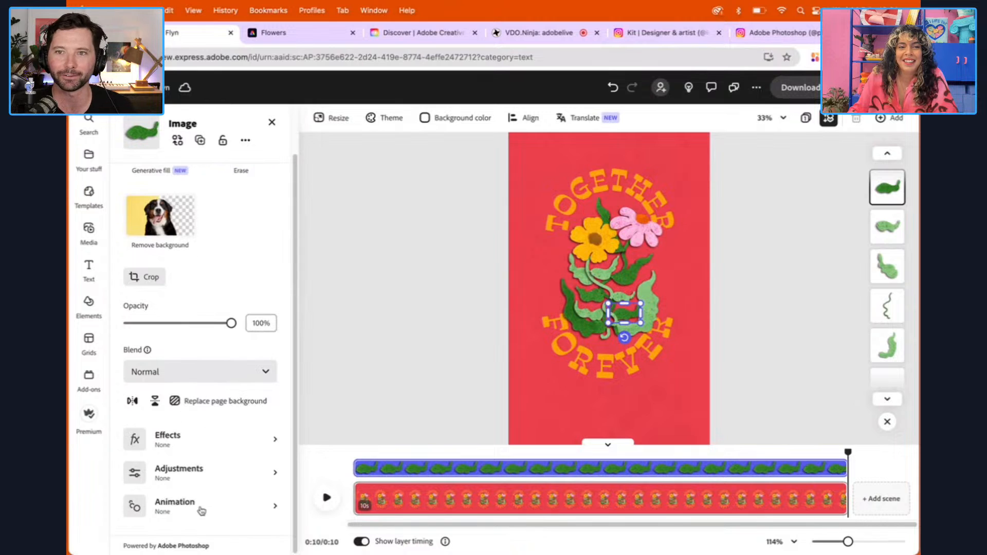
click(201, 511)
click(201, 195)
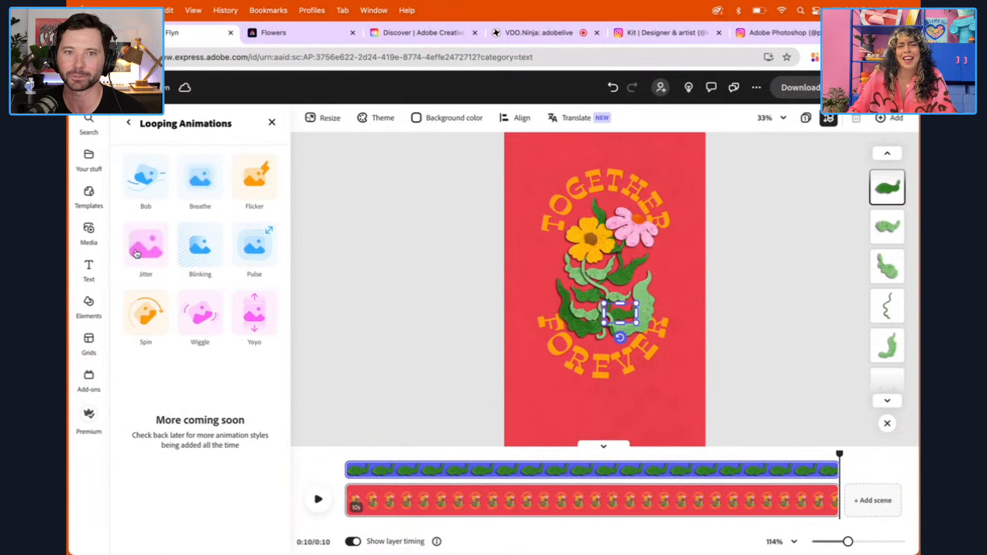
click(136, 253)
drag(214, 265, 139, 266)
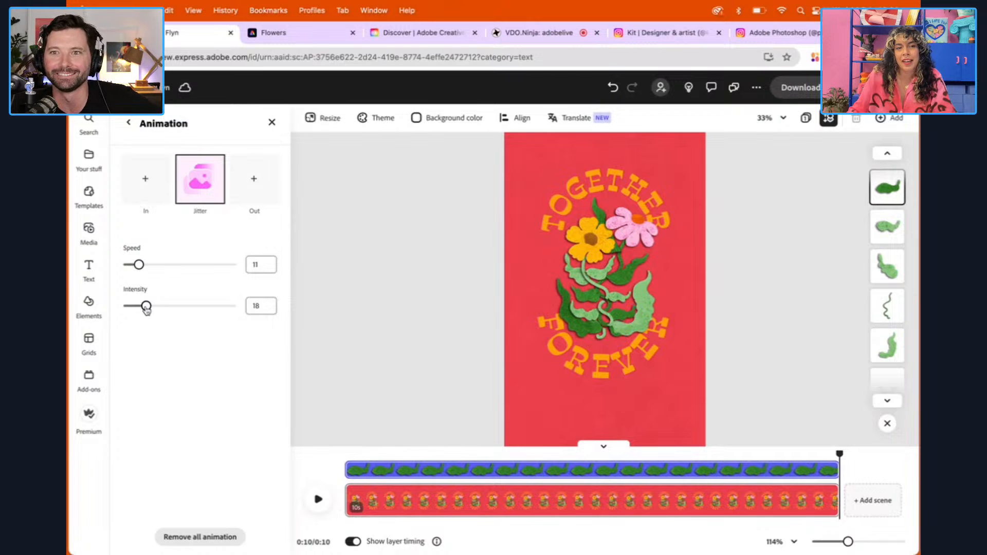
mouse_move(146, 306)
mouse_down()
mouse_move(162, 306)
mouse_move(148, 306)
mouse_up()
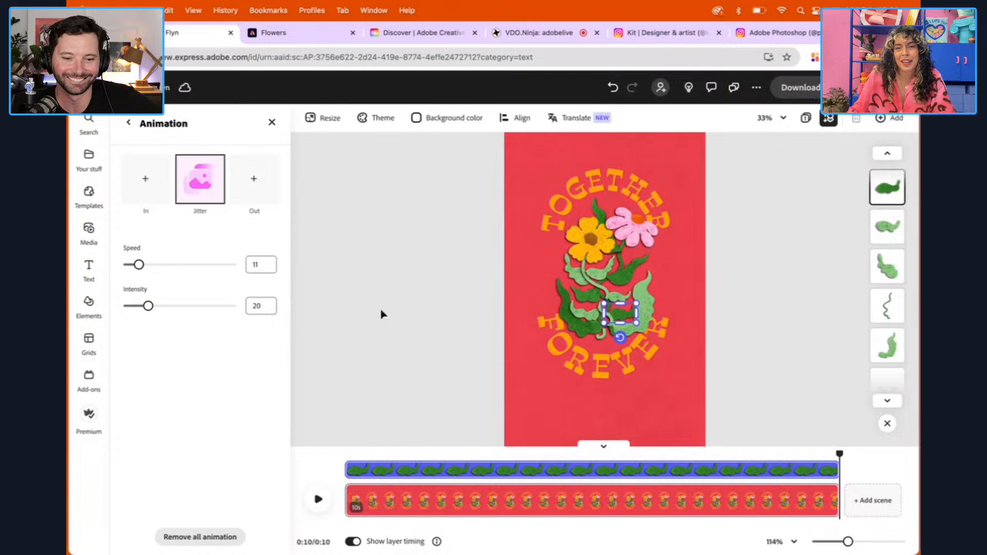
Apply the Jitter looping animation to the large dark green leaf at the lower left of the plant and set its speed to 17
click(563, 310)
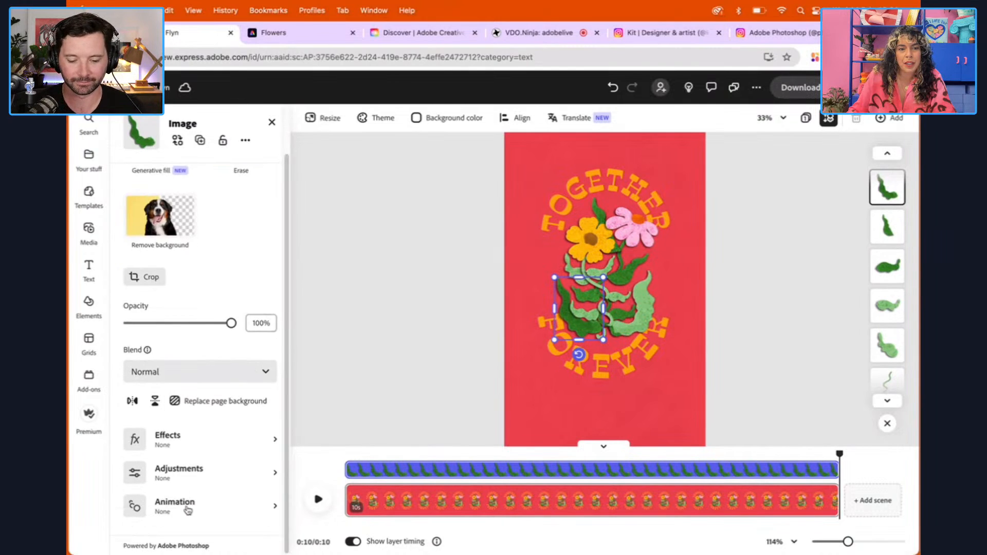
click(188, 510)
click(220, 199)
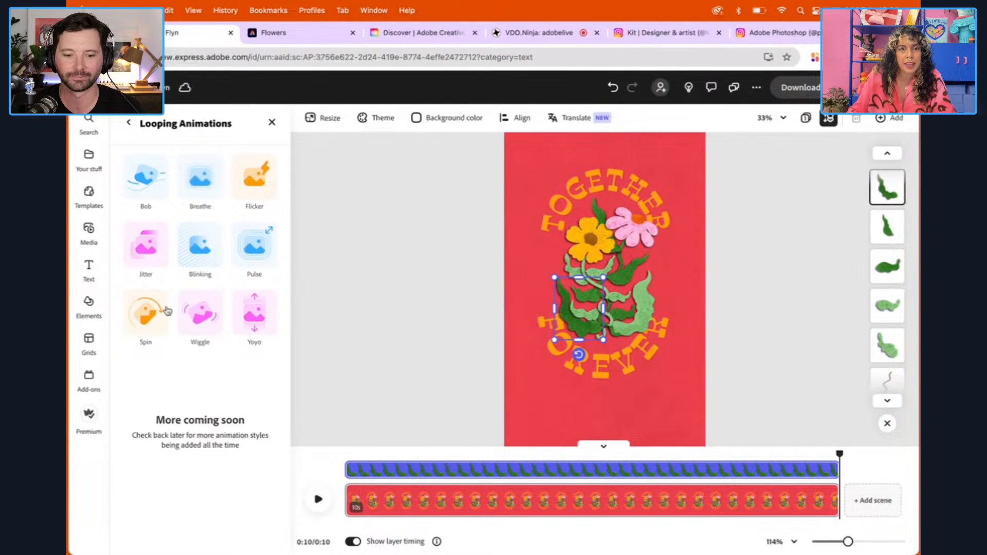
click(147, 246)
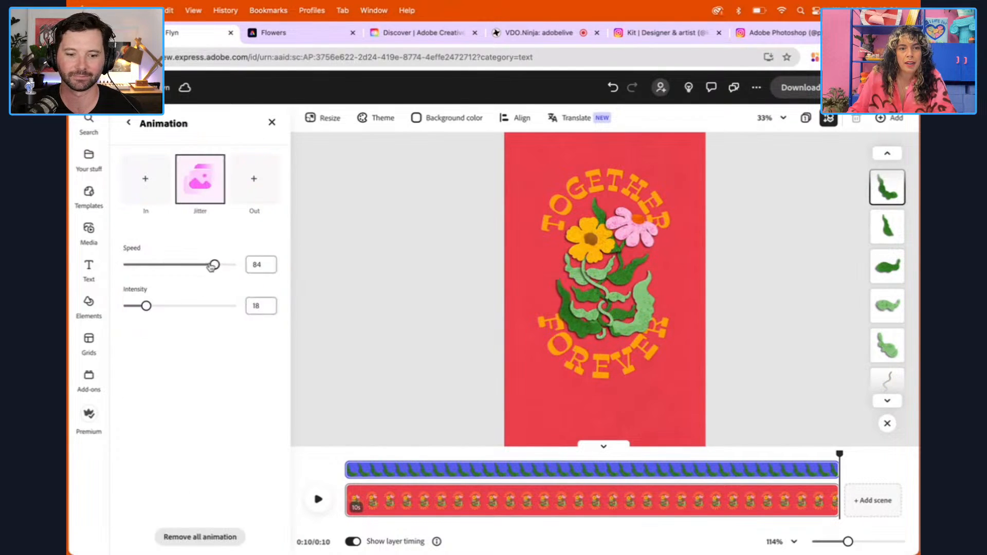
drag(211, 267, 143, 264)
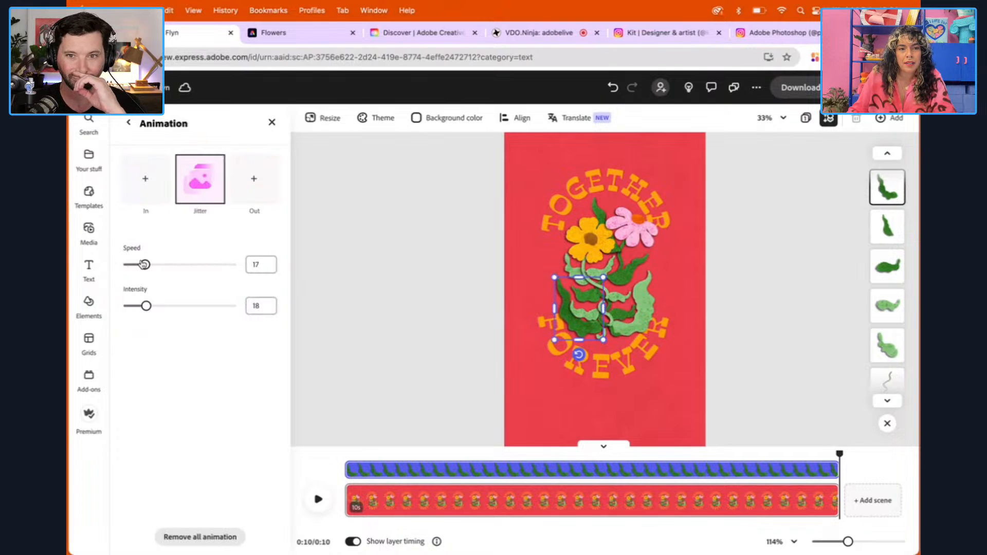
Deselect the leaf and preview the scene from near the beginning to check the jittering leaves
click(394, 304)
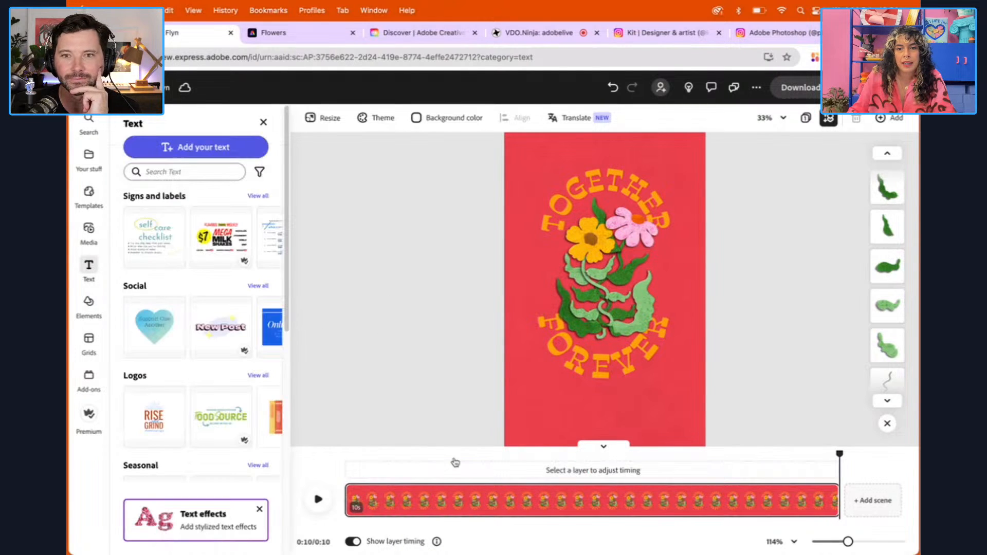
drag(837, 456, 360, 455)
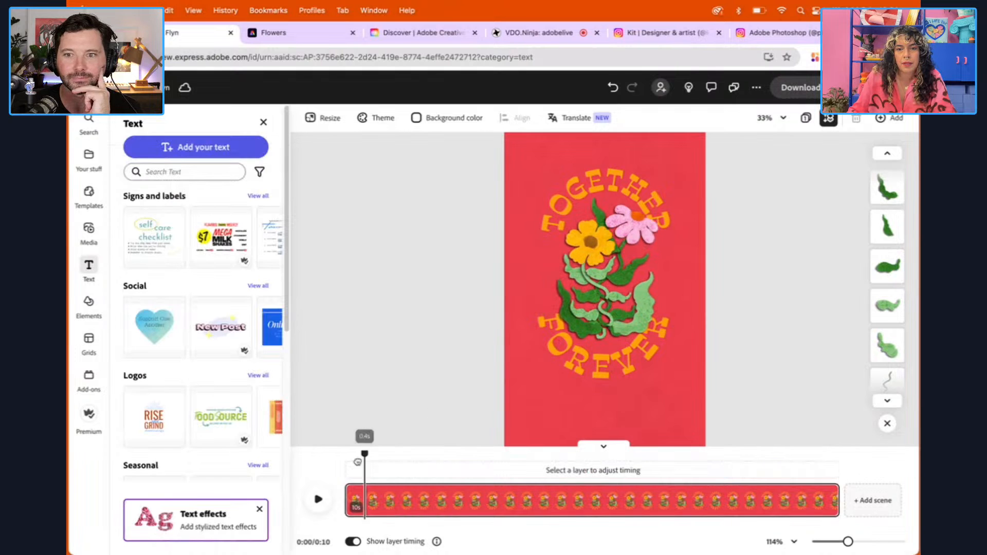
click(318, 499)
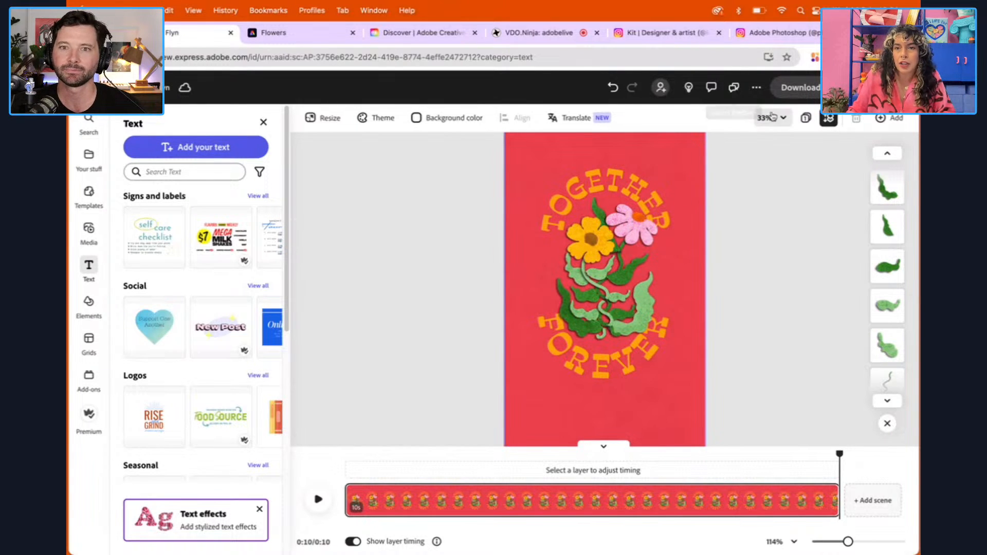
Select the yellow flower, its light green stem and all the light green leaves together, keeping them in their original positions
click(772, 118)
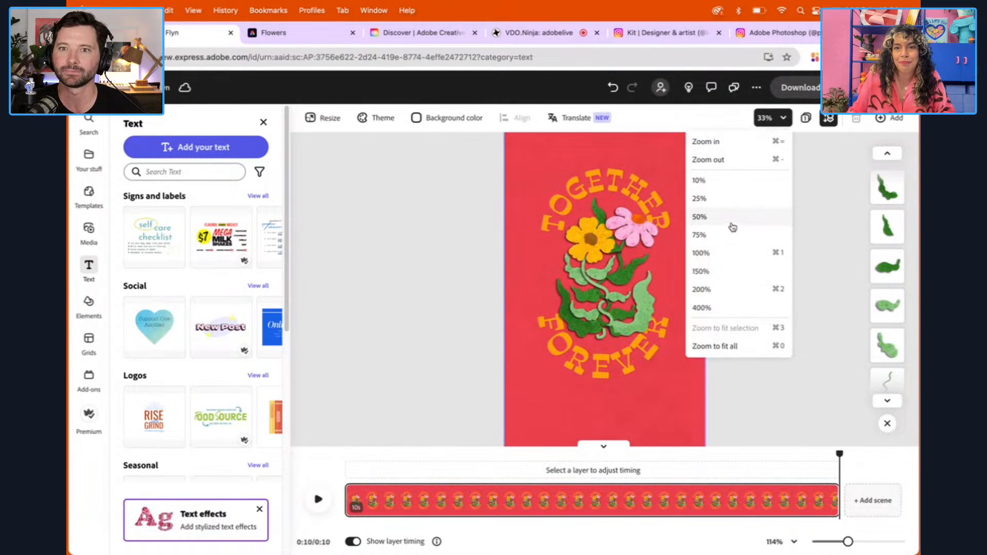
click(730, 224)
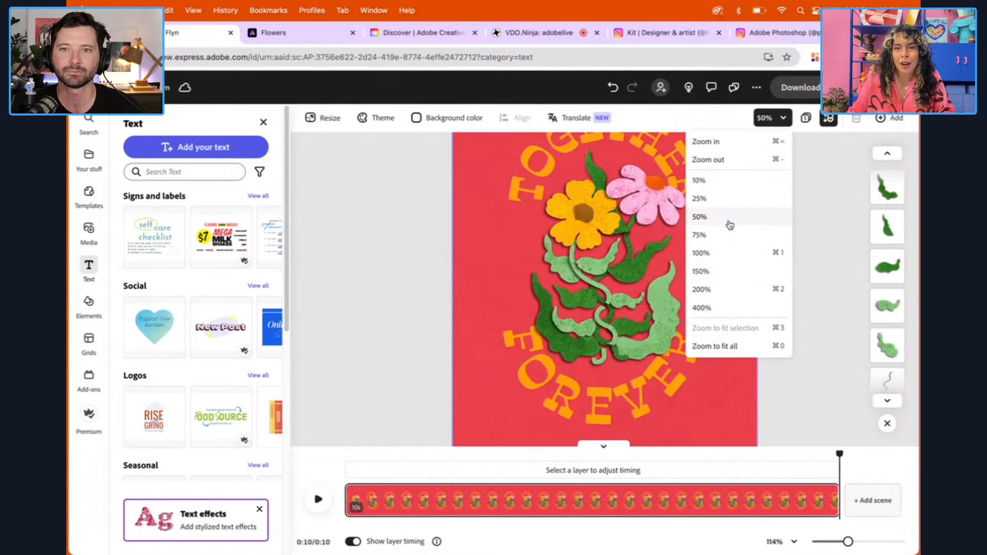
click(727, 254)
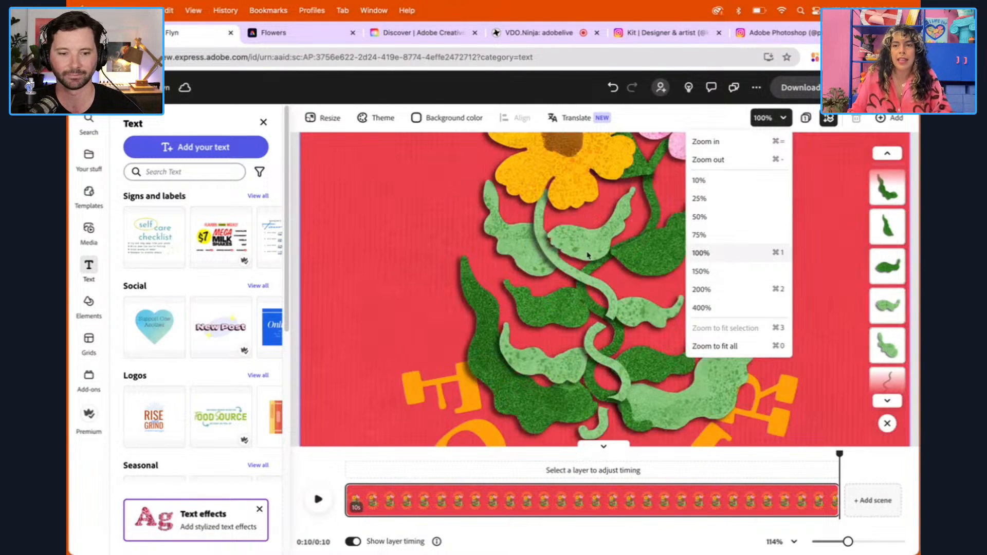
click(763, 120)
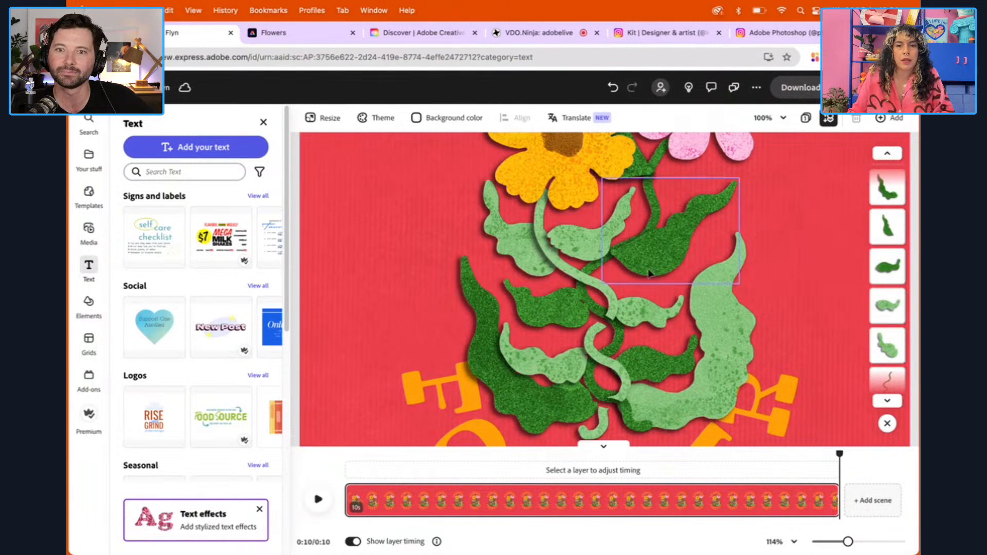
click(526, 163)
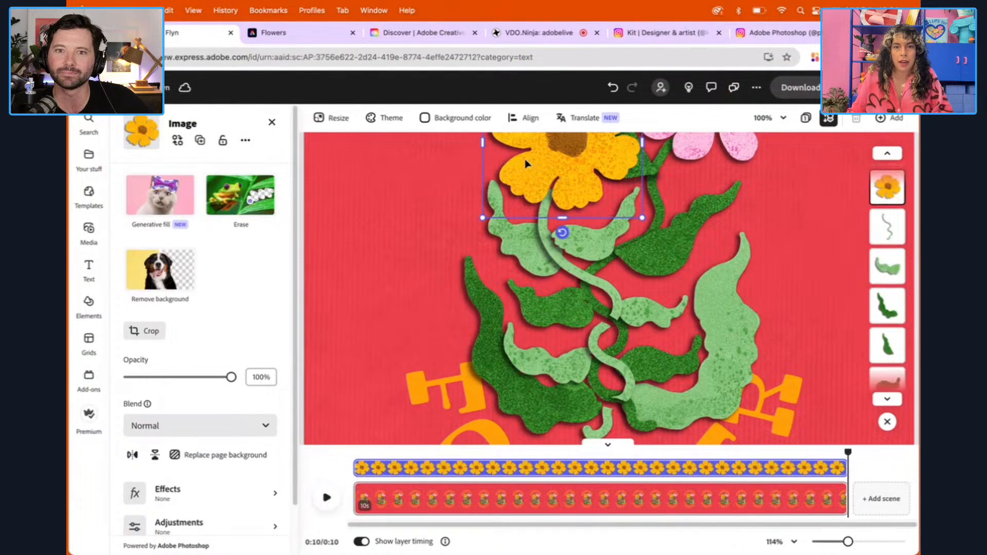
shift+click(518, 239)
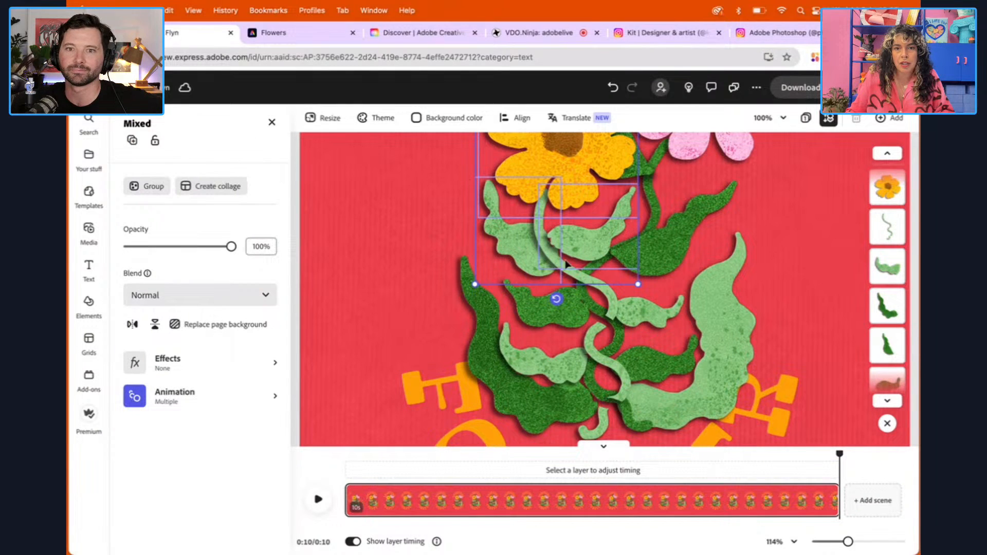
shift+click(612, 300)
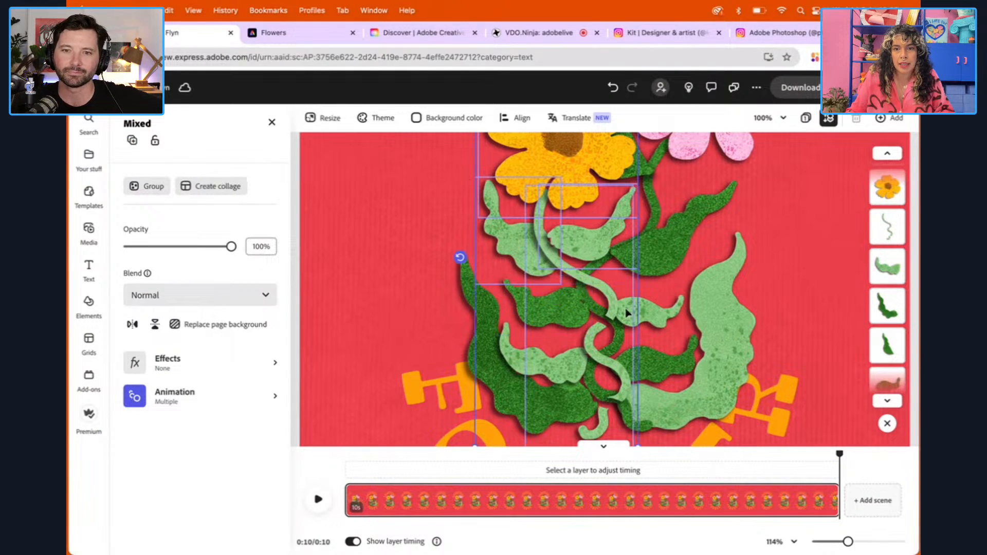
shift+click(655, 316)
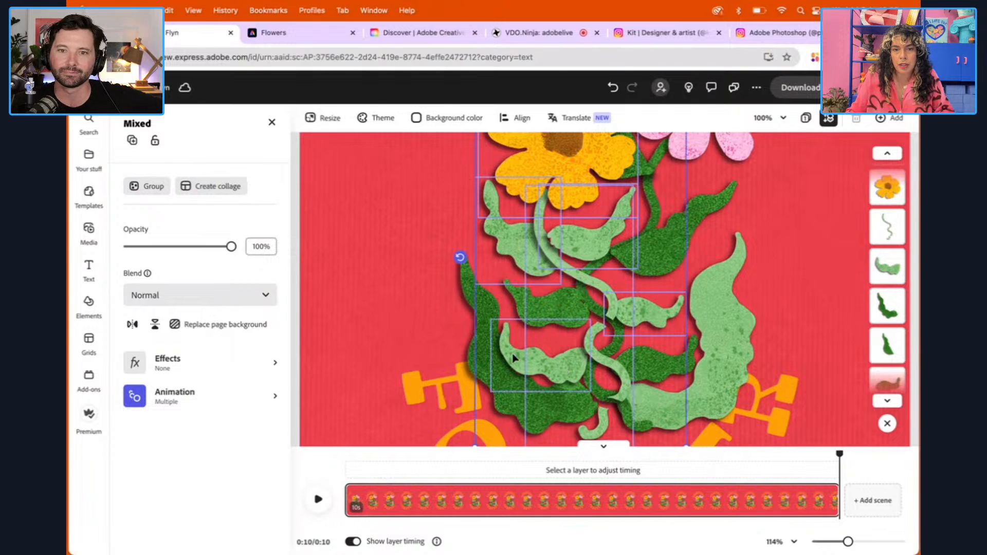
shift+click(734, 348)
drag(725, 340, 755, 342)
key(super+z)
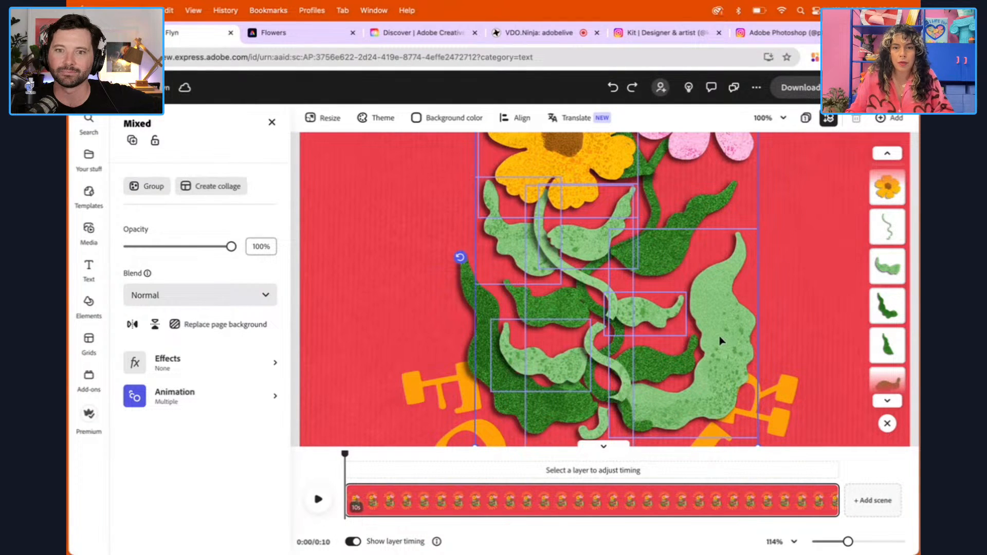
Apply the Drift entrance animation to the selected yellow flower, light stem and light leaves, with a duration of 3 s
click(184, 396)
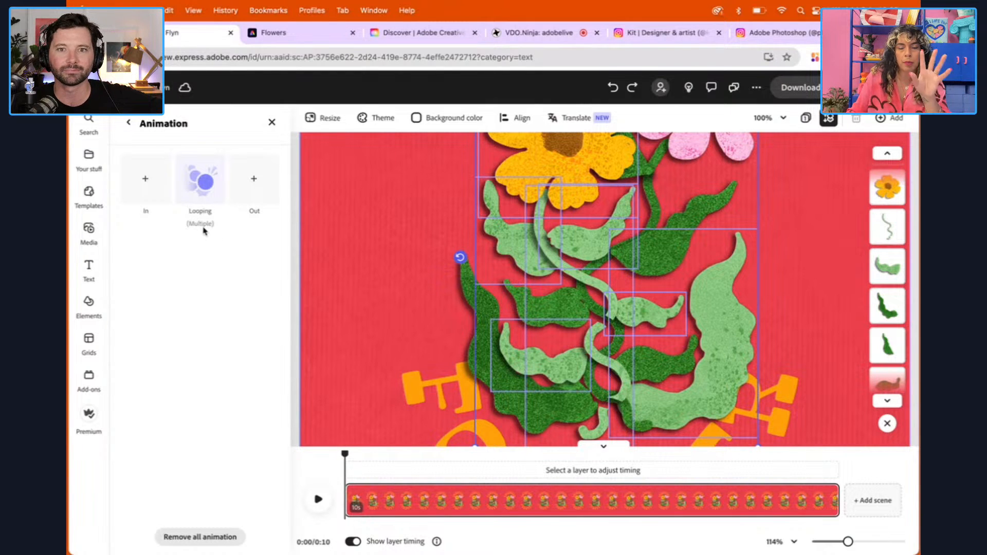
click(150, 191)
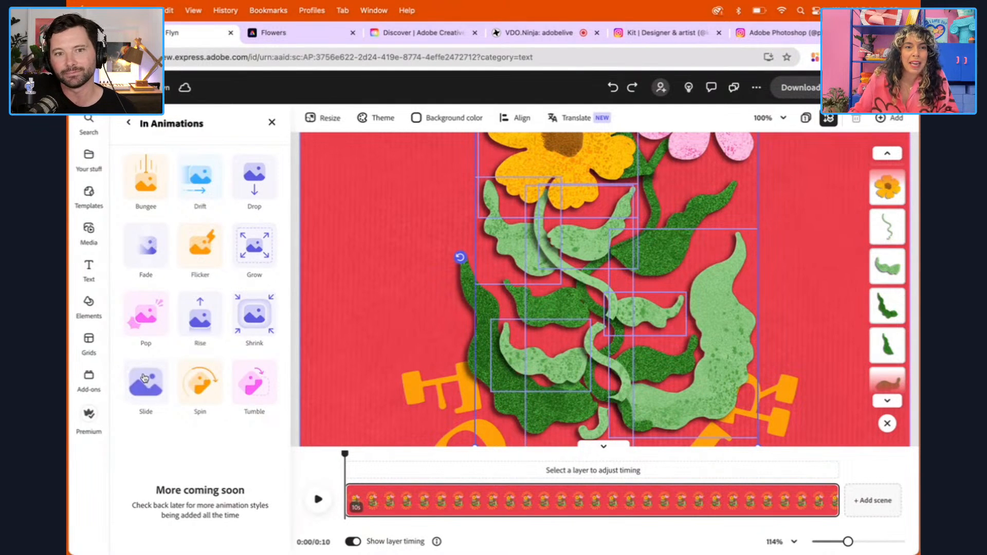
click(202, 177)
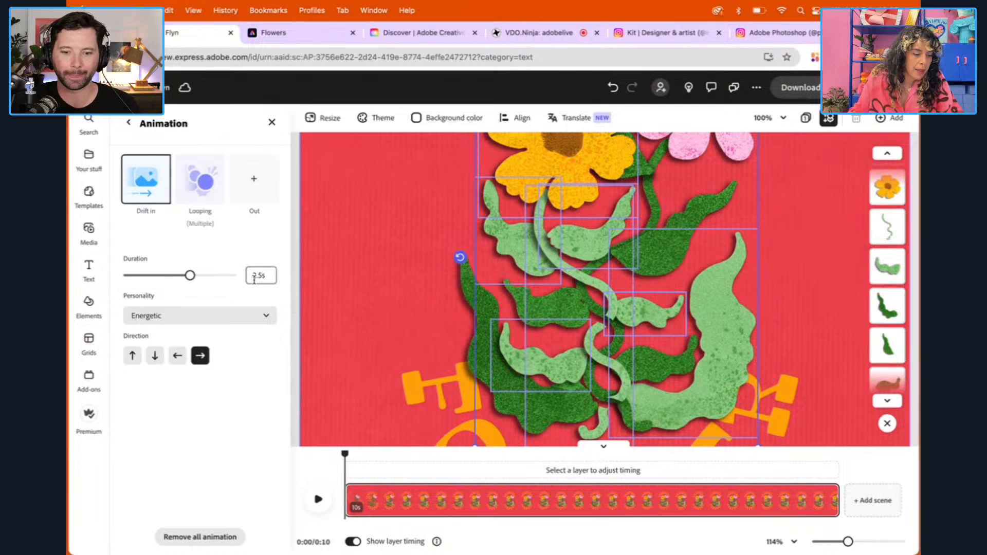
drag(263, 277, 252, 276)
text(3)
key(Return)
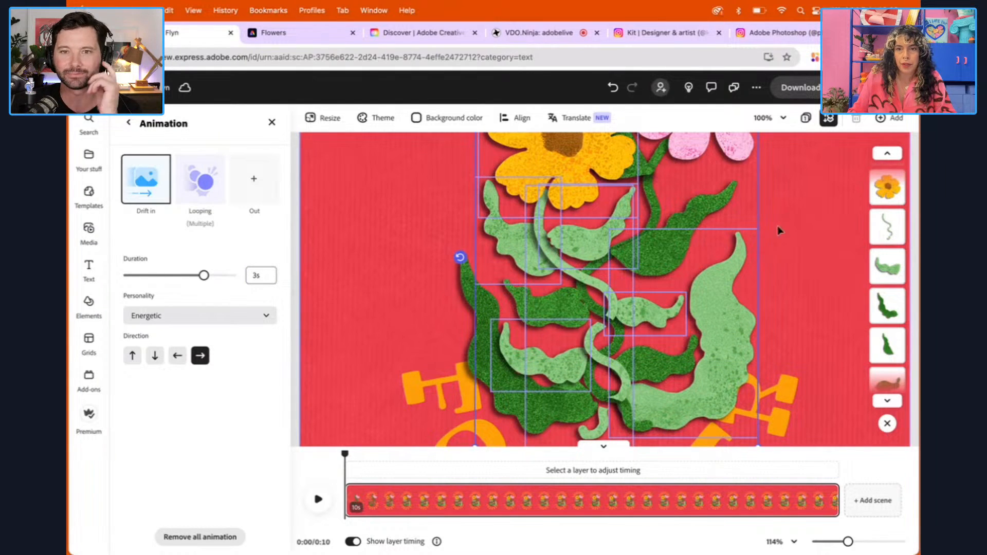
Select the pink flower, its dark green stem and all the dark green leaves together
click(795, 215)
scroll(711, 230, up, 4)
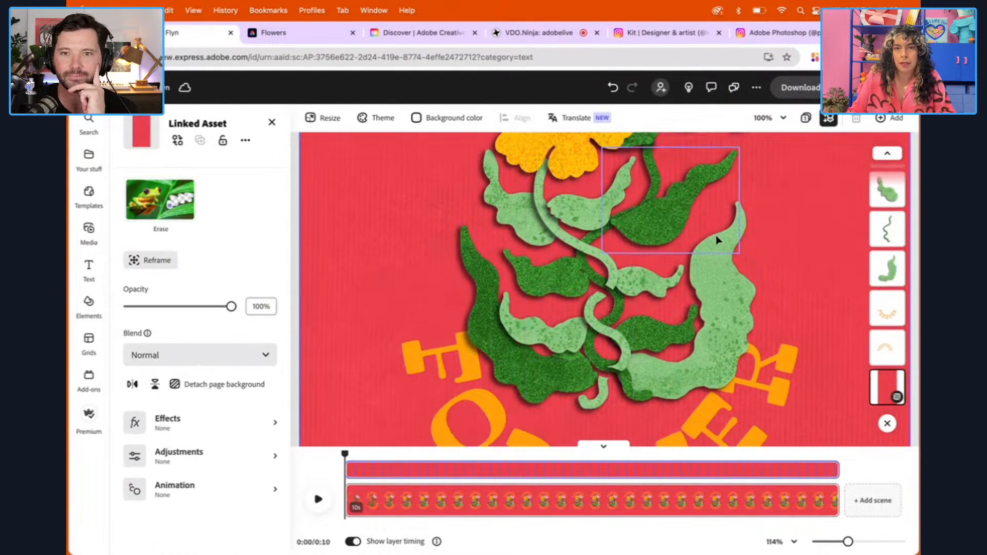
click(695, 208)
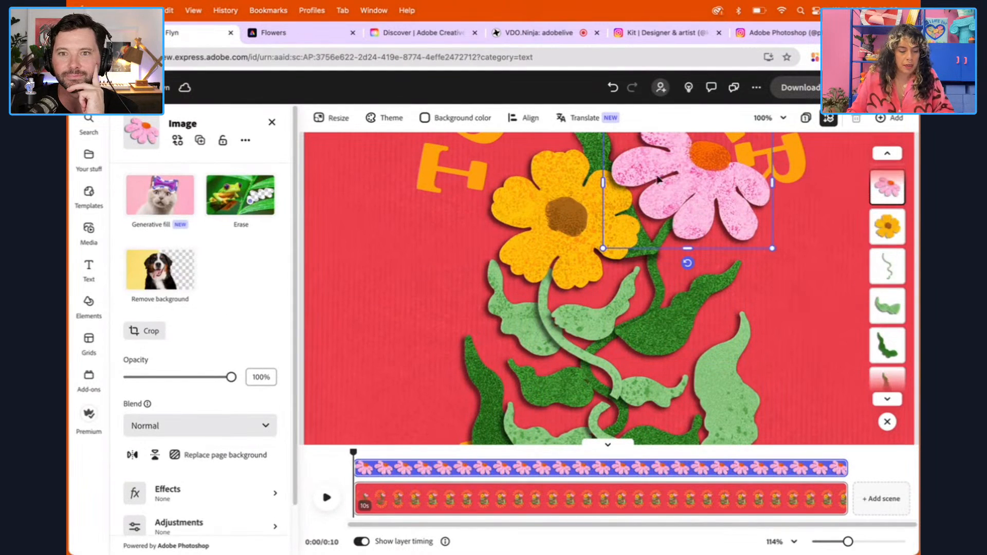
shift+click(658, 296)
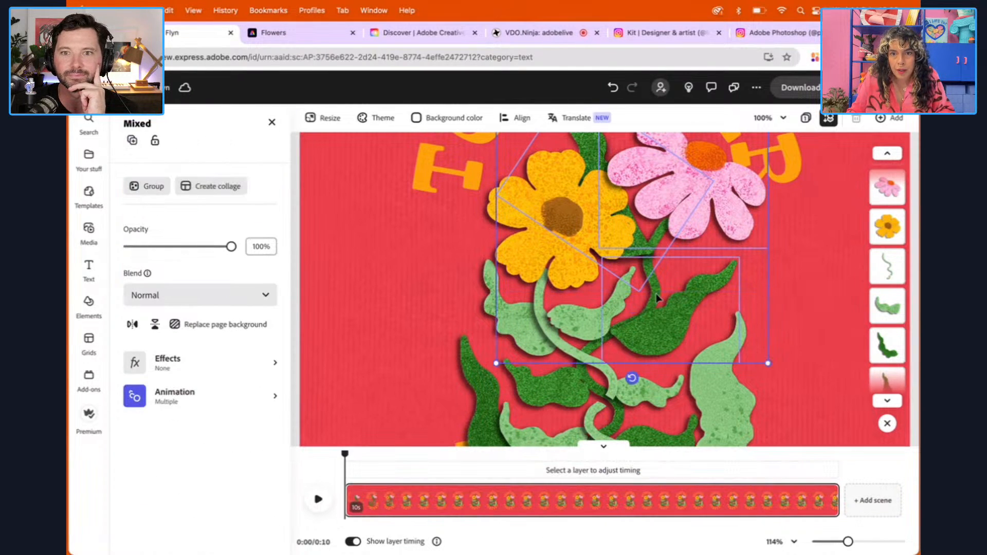
shift+click(682, 324)
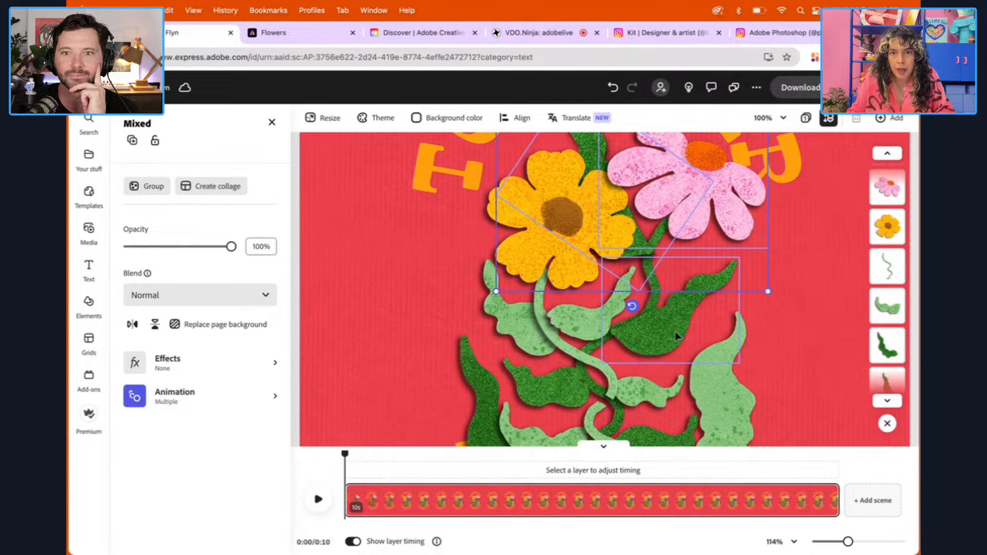
shift+click(677, 344)
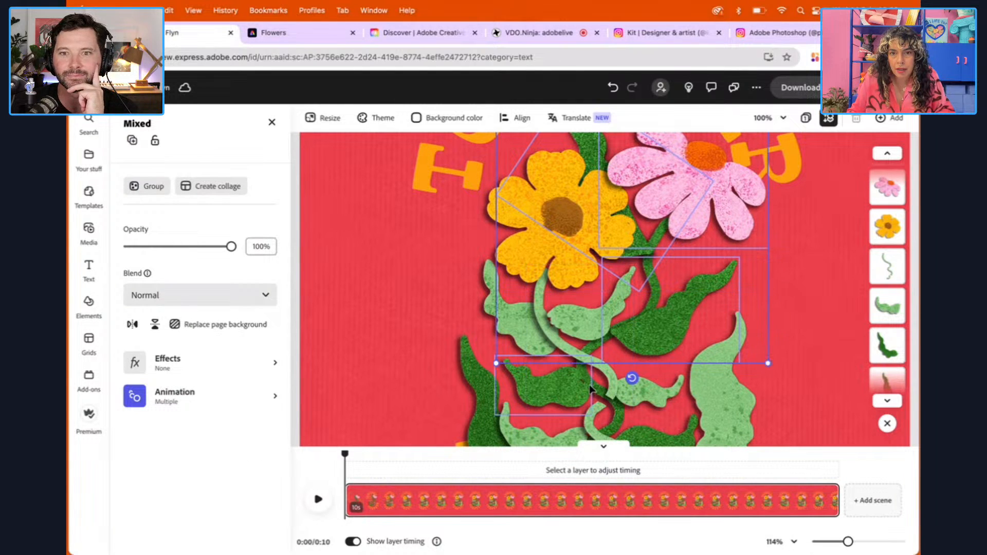
scroll(643, 389, up, 2)
scroll(677, 391, down, 5)
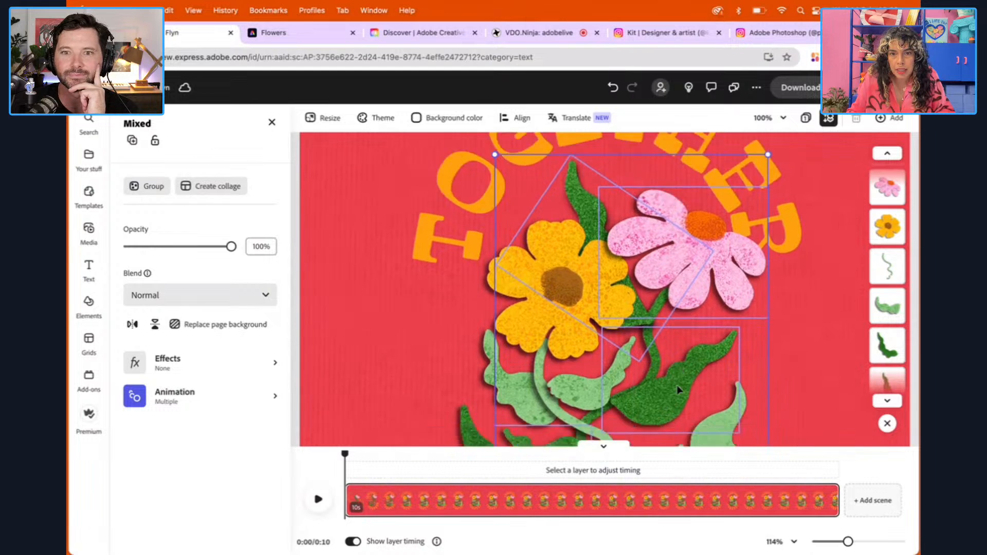
shift+click(650, 285)
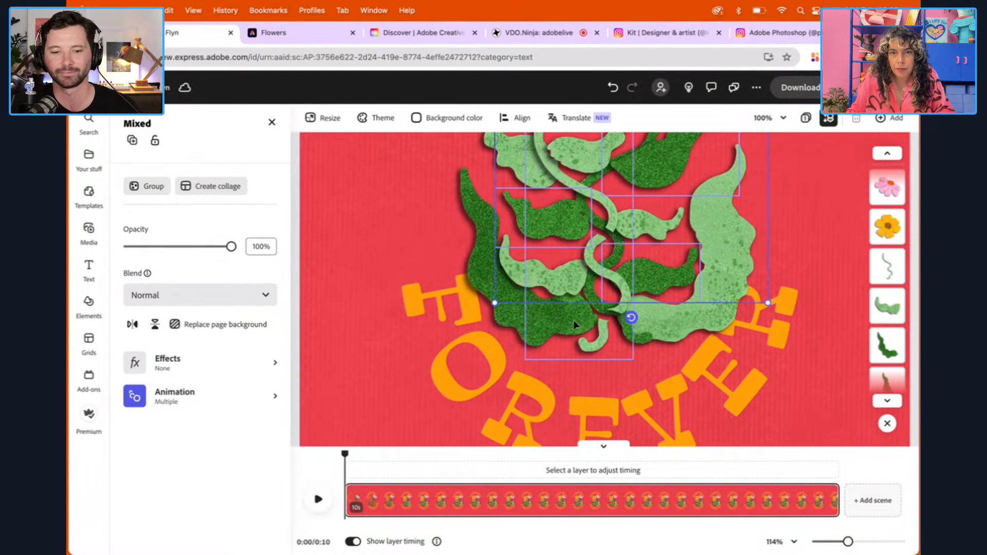
shift+click(512, 326)
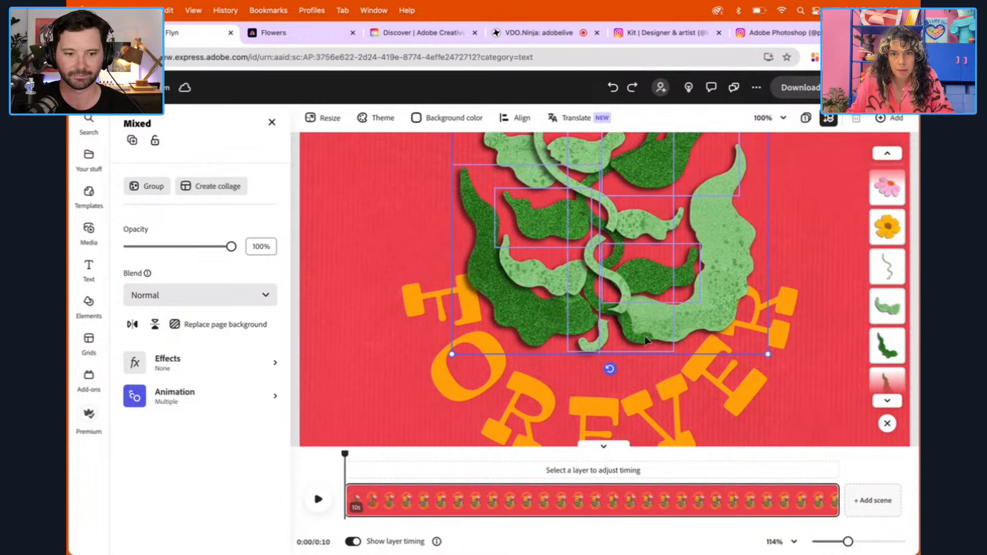
scroll(617, 339, down, 1)
scroll(591, 349, up, 5)
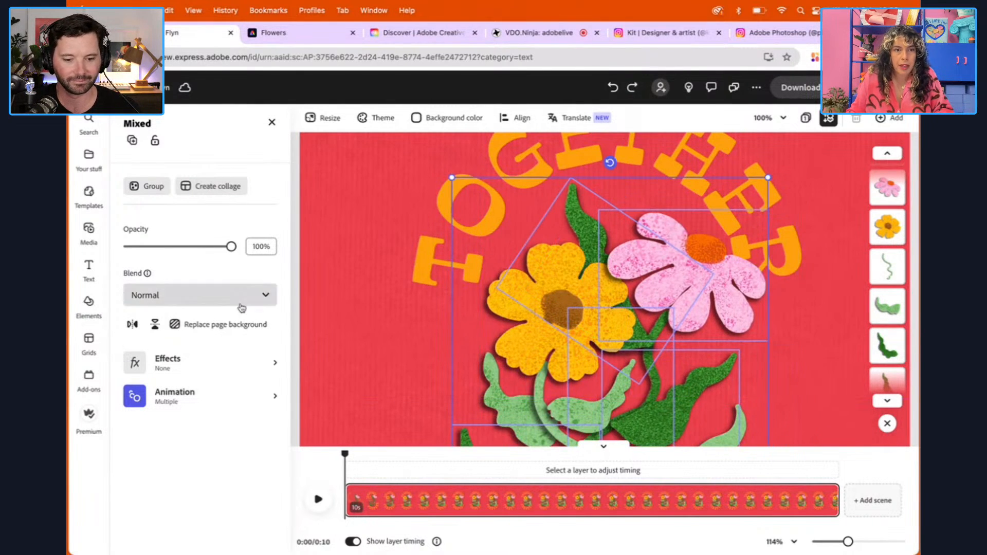
Apply the Drift entrance animation to the pink flower group, with a duration of 3 s and a leftward direction
click(188, 392)
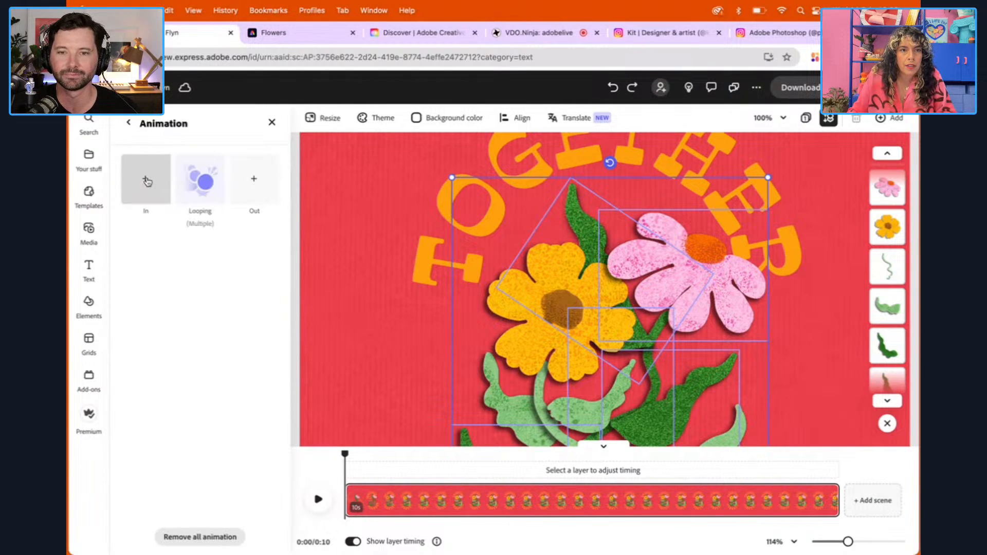
click(146, 183)
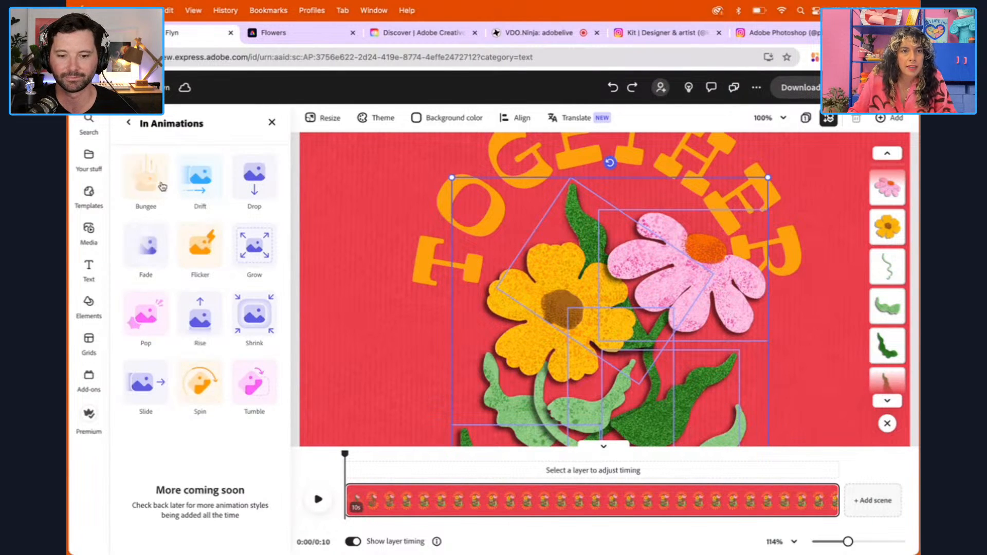
click(200, 178)
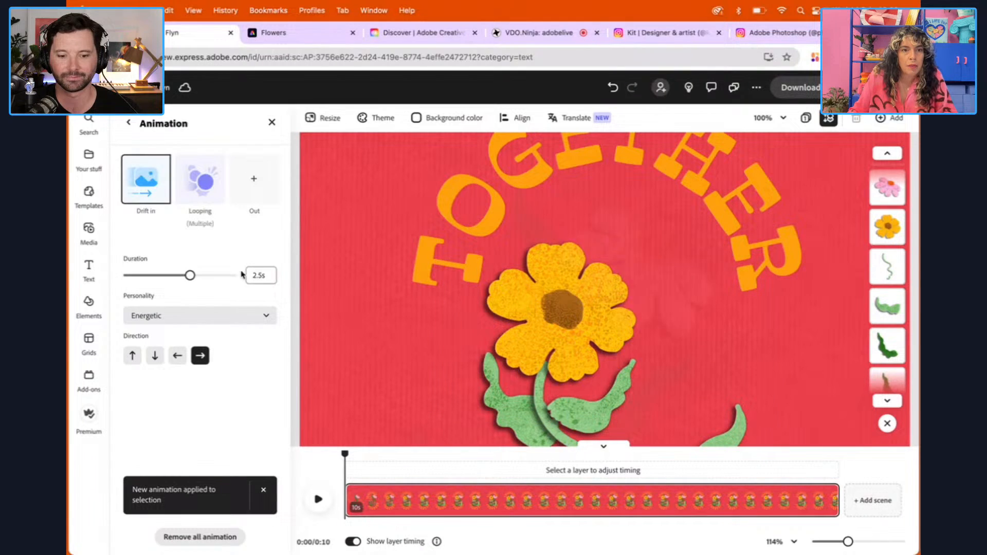
click(253, 275)
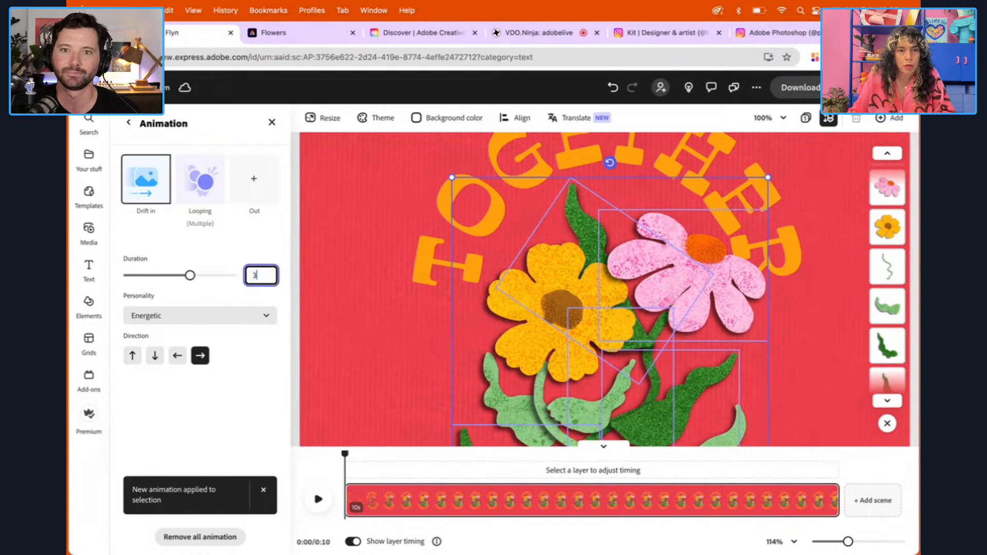
click(177, 356)
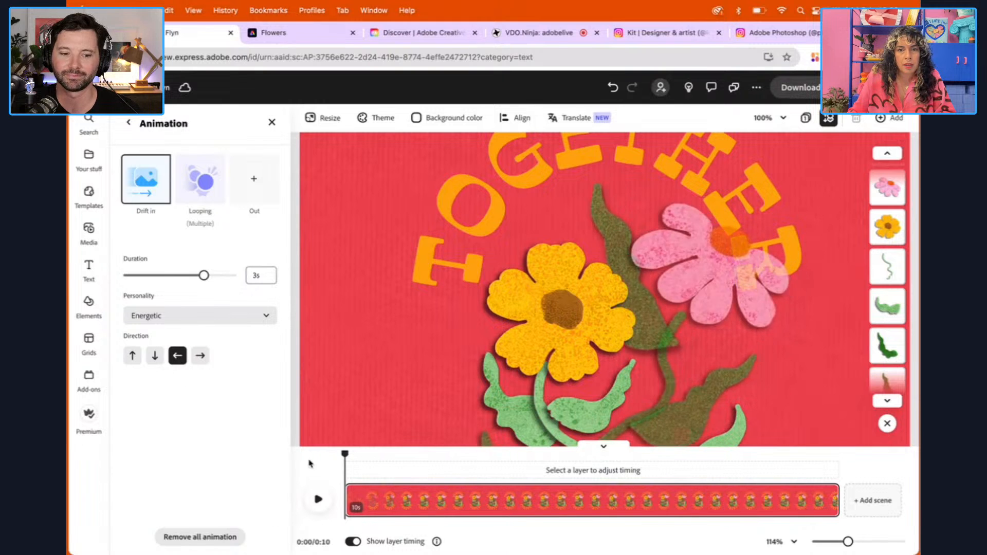
Set the view to 50% and play the scene to check both flower groups drifting in
click(776, 118)
click(716, 218)
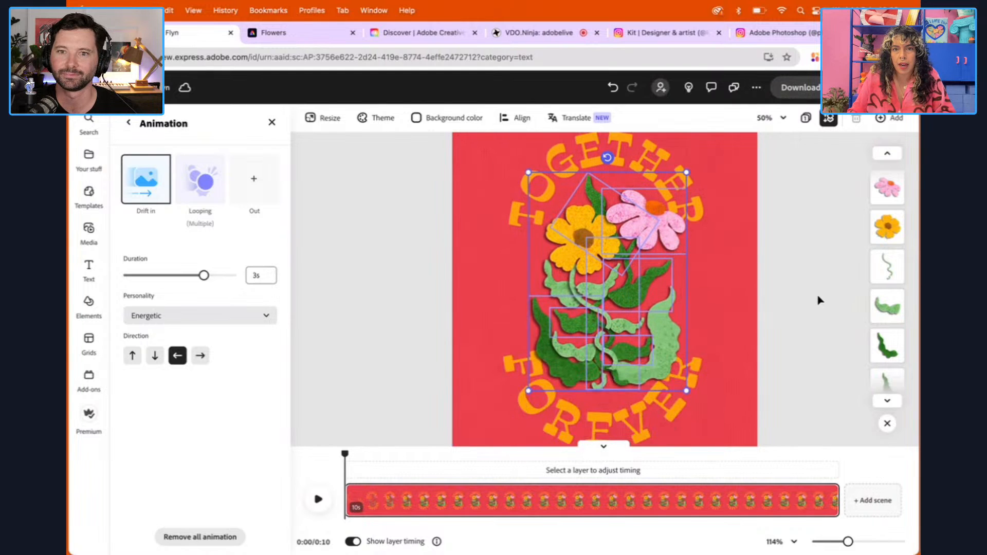
click(319, 499)
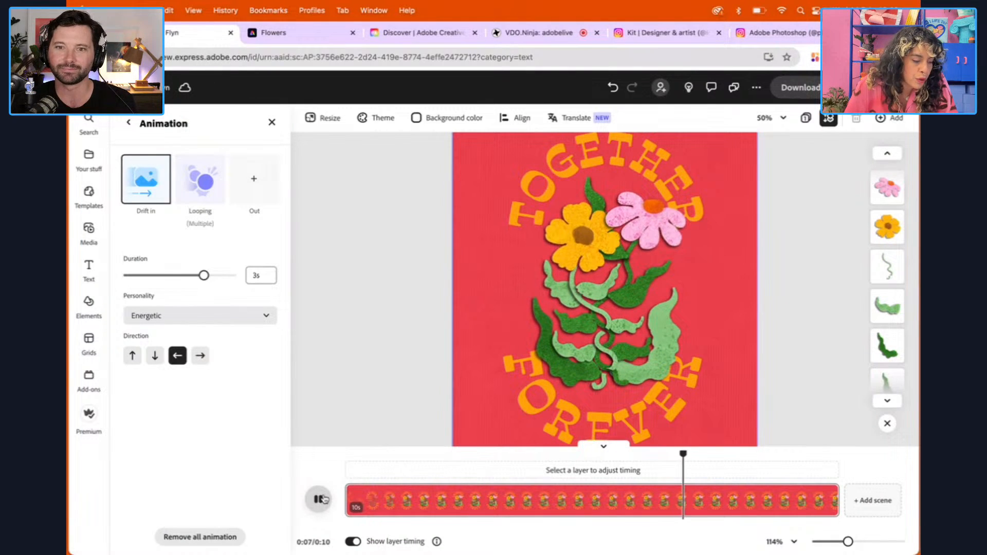
Trim the "Together" text layer so it starts at about 2 s and ends at about 8 s in the scene
click(533, 183)
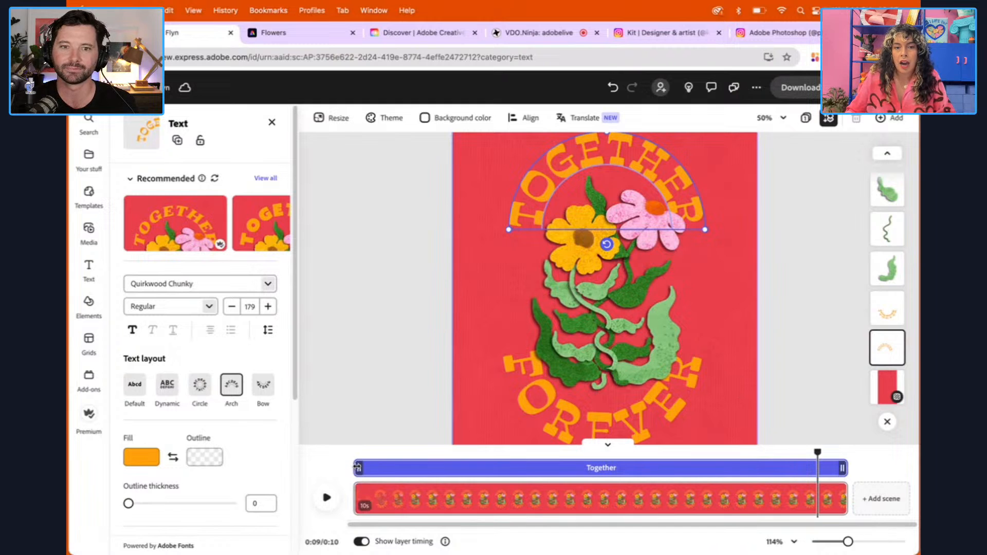
drag(357, 466, 460, 469)
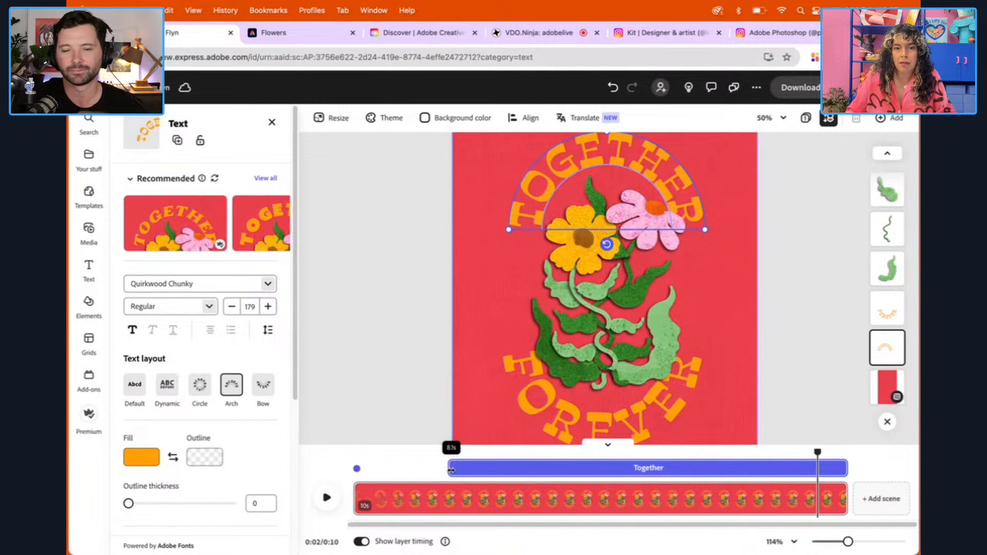
drag(450, 470, 449, 469)
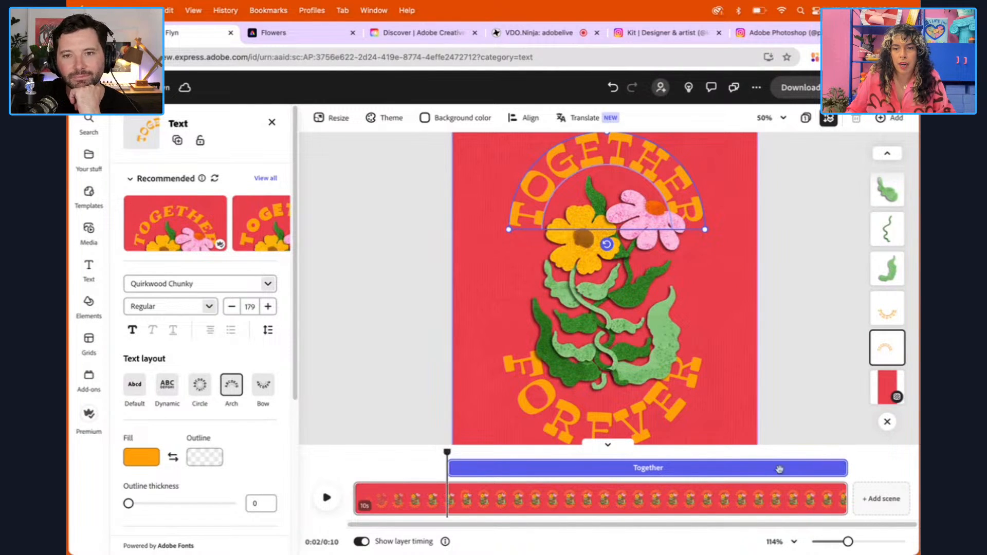
drag(841, 468, 753, 474)
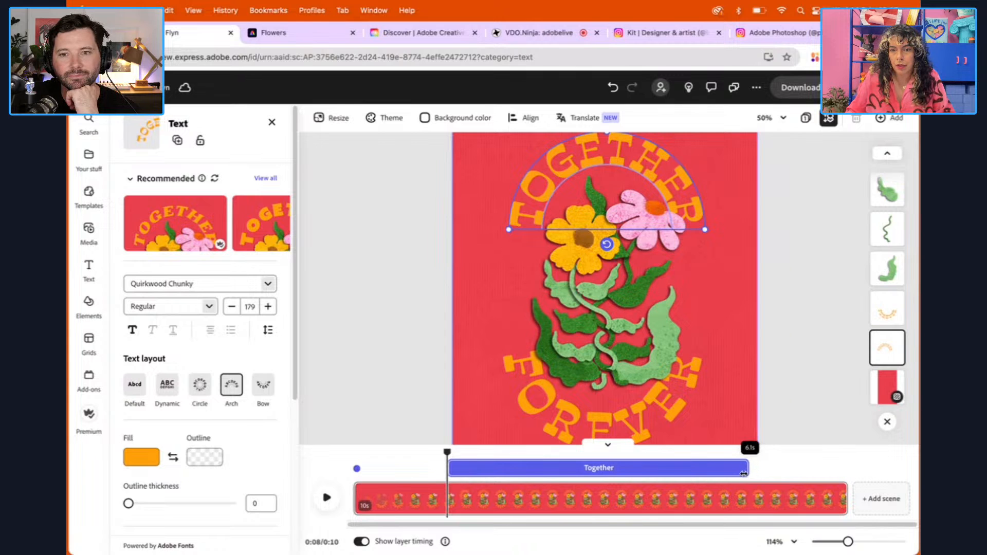
drag(742, 473, 743, 473)
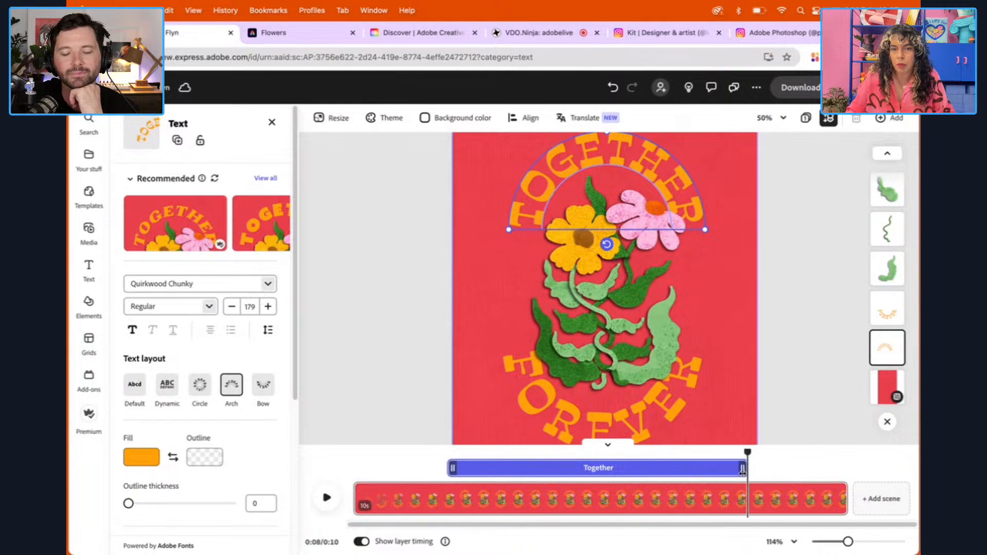
Trim the "forever" text layer to match "Together", from about 2 s to about 8 s, and return the playhead to the start
click(530, 411)
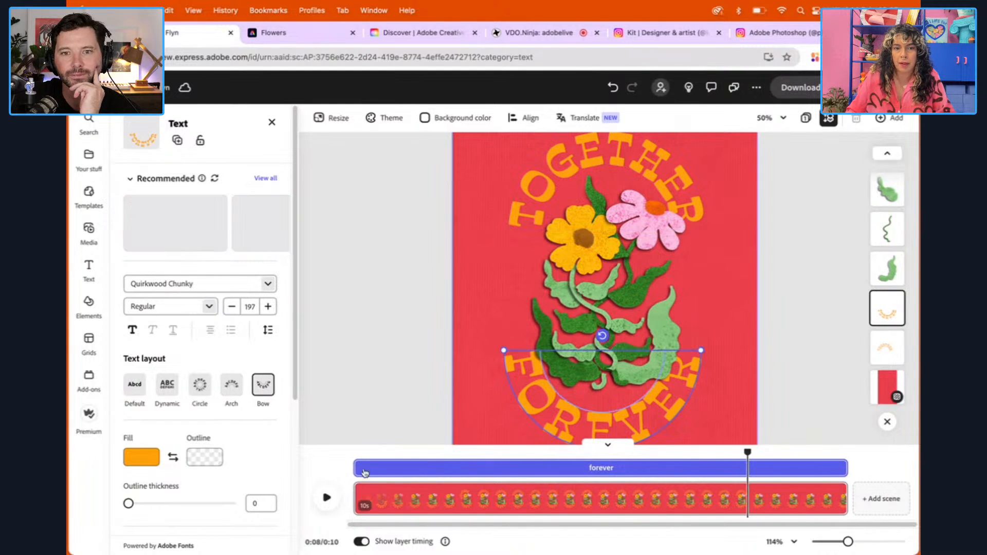
click(359, 468)
drag(360, 468, 450, 467)
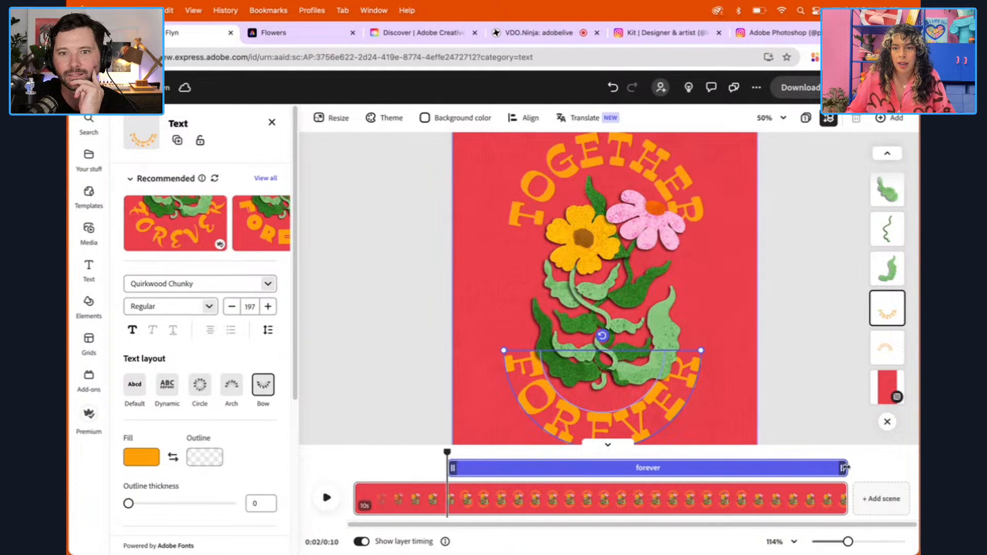
drag(844, 468, 352, 453)
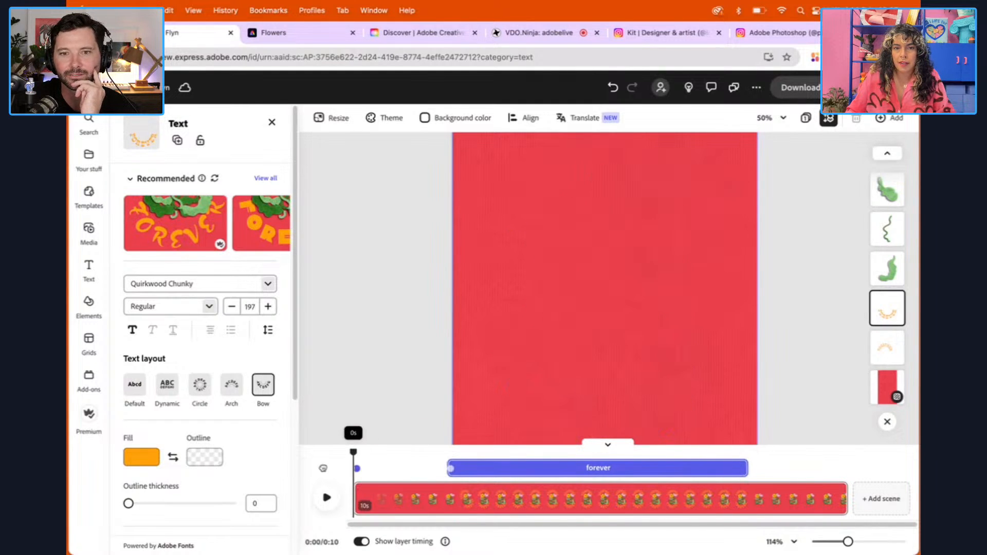
Set the view to 25% and play the whole scene to check the text timing
click(774, 118)
click(700, 198)
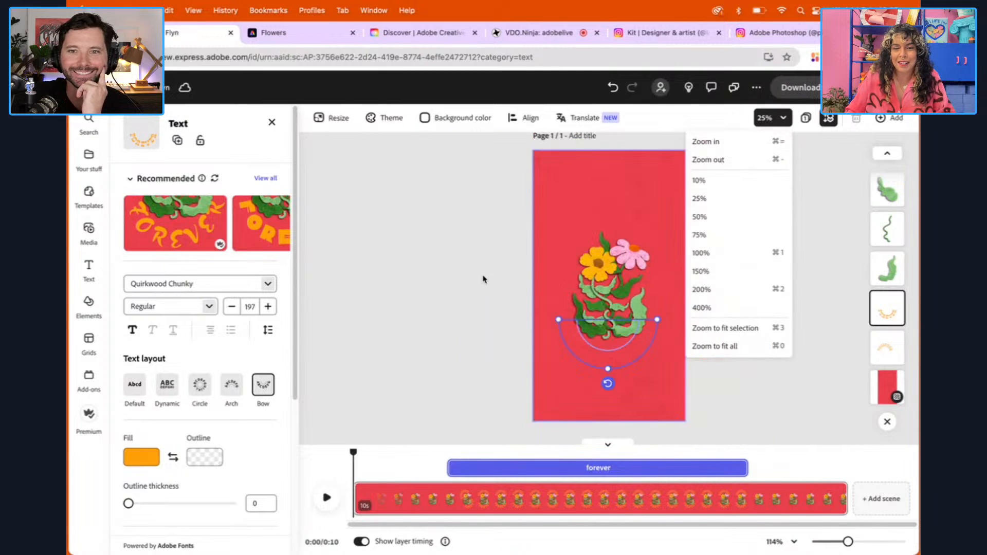
click(327, 497)
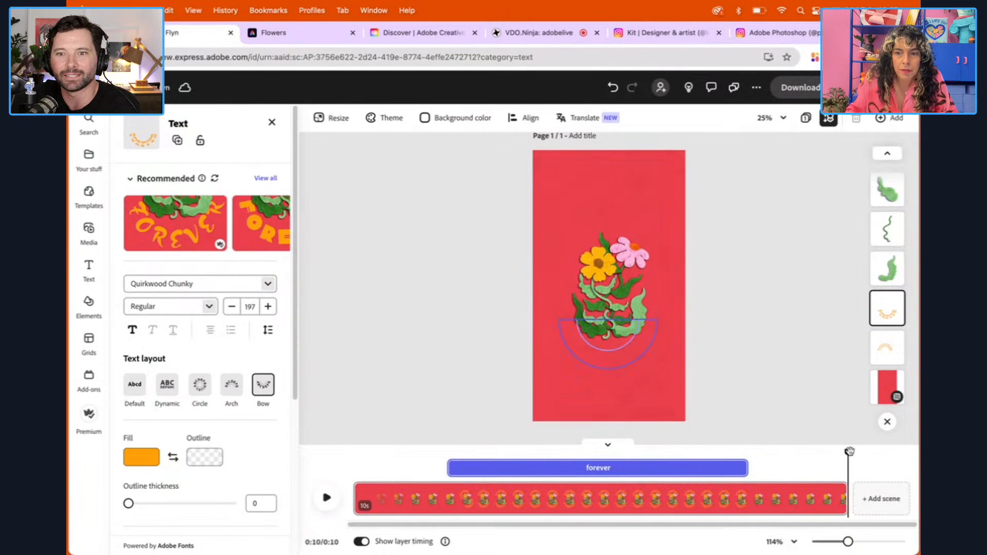
At about 7 s, give the "Together" text a 1 s Spin out animation, heading left and rotating counterclockwise
drag(849, 450, 720, 451)
click(607, 220)
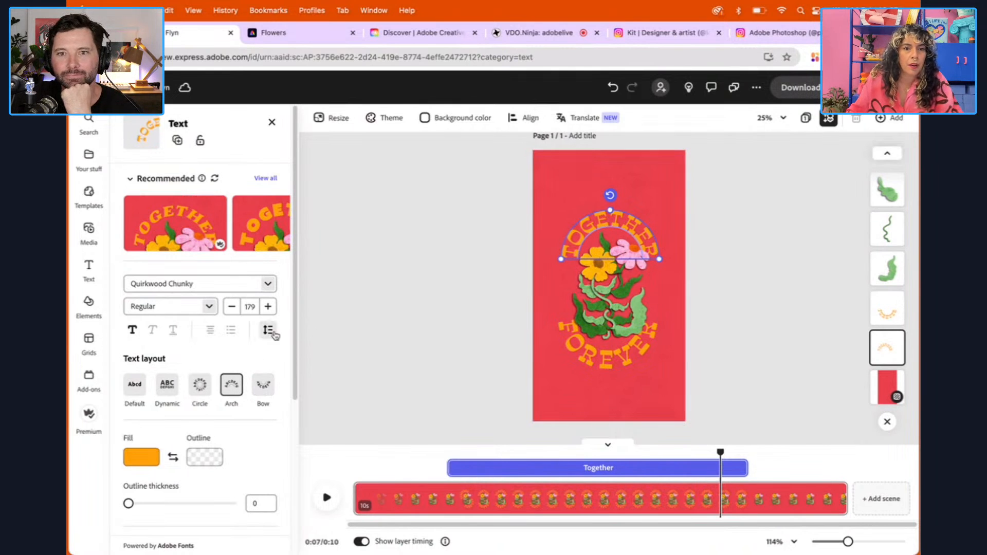
scroll(296, 314, down, 5)
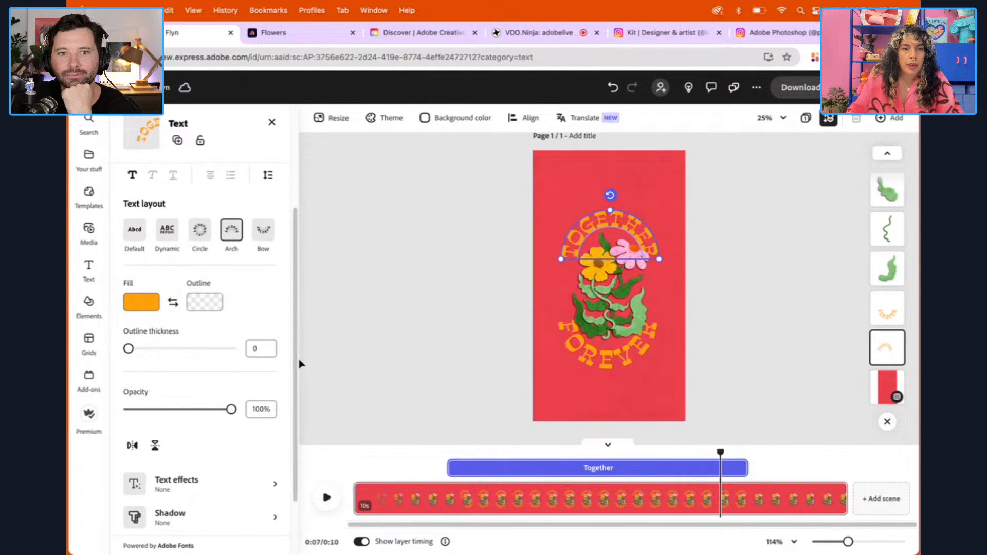
scroll(224, 492, down, 3)
click(213, 509)
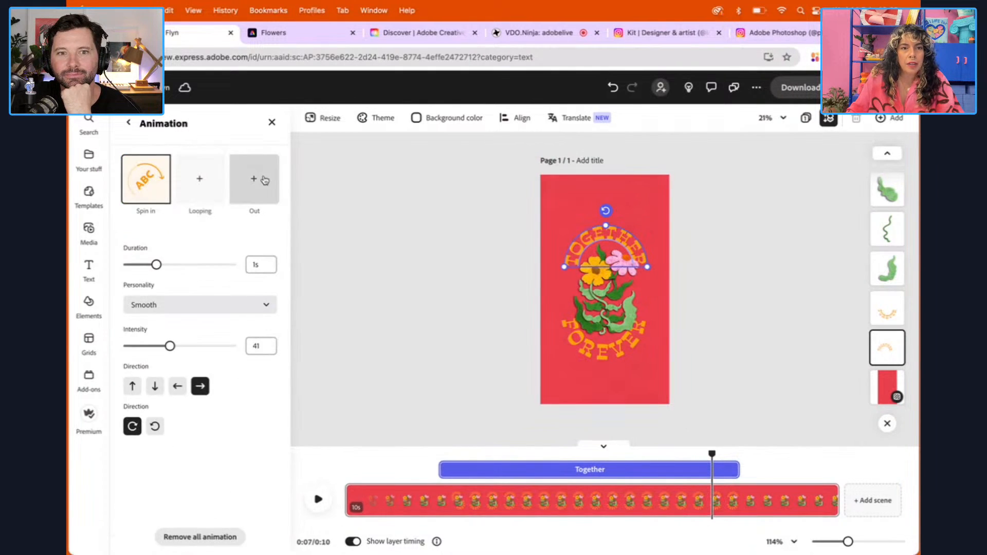
click(265, 180)
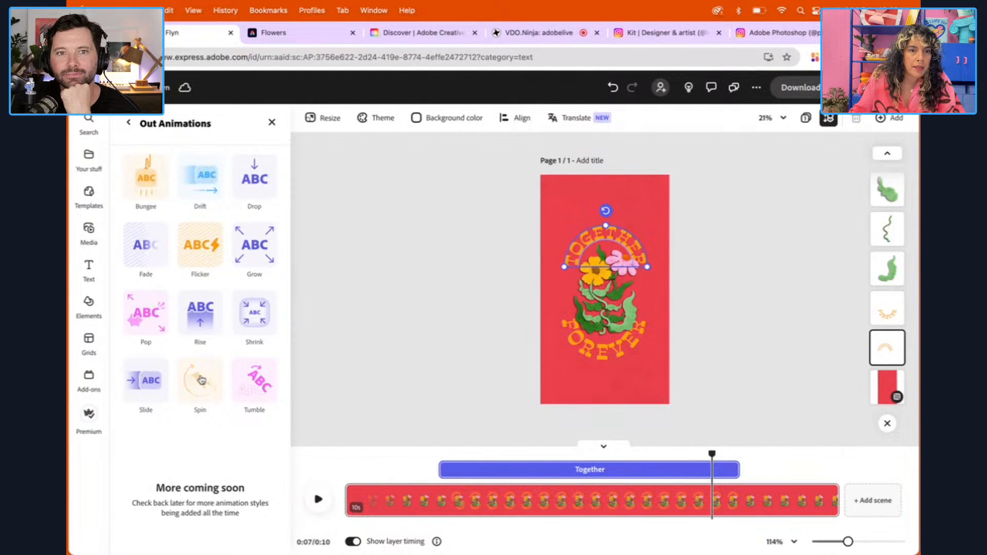
click(201, 380)
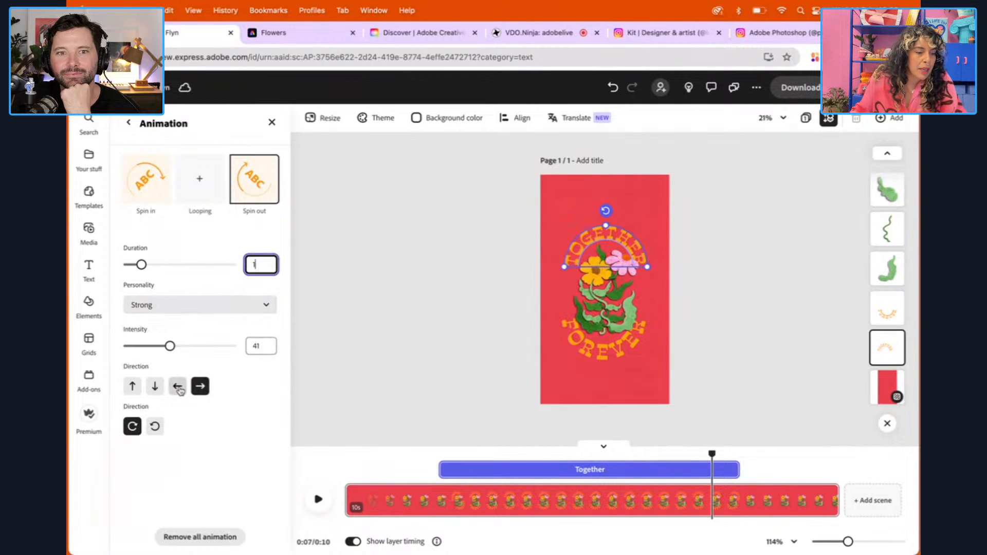
click(177, 385)
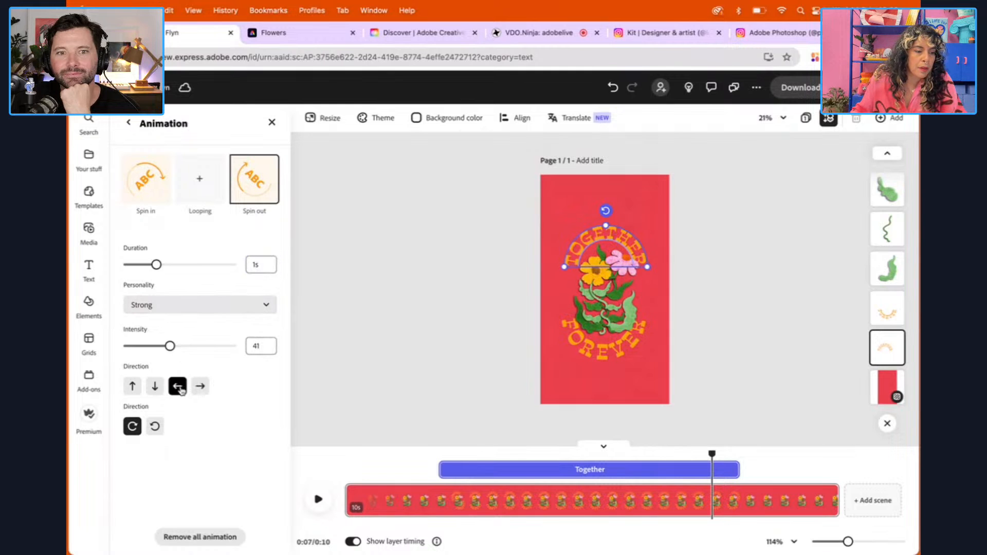
click(153, 428)
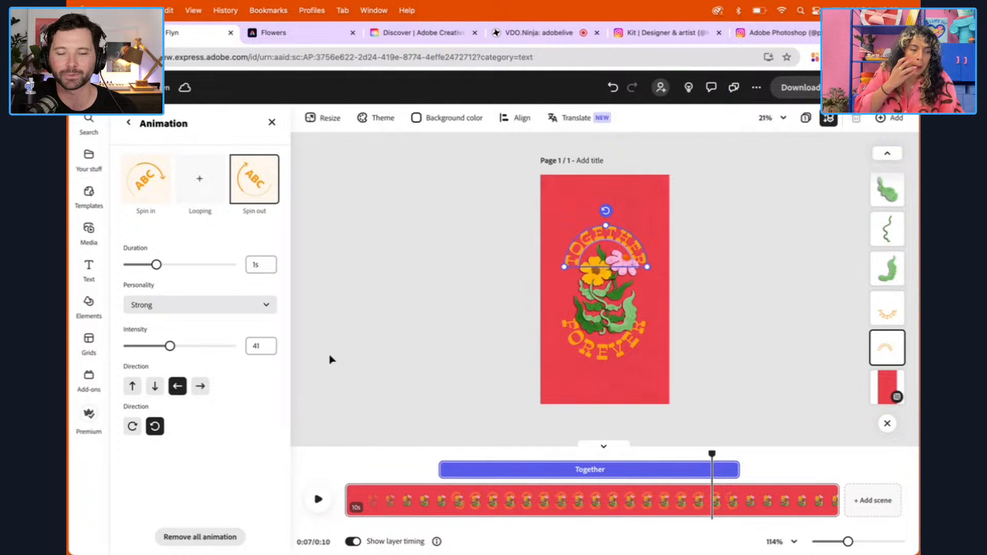
Give the "forever" text a 1 s Spin out animation that rotates counterclockwise
click(578, 350)
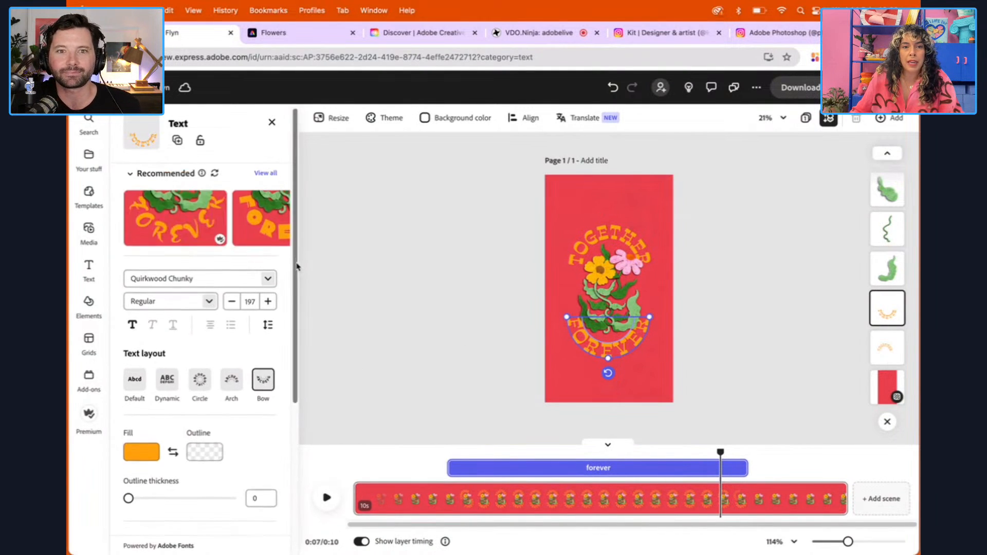
drag(298, 264, 302, 415)
click(206, 511)
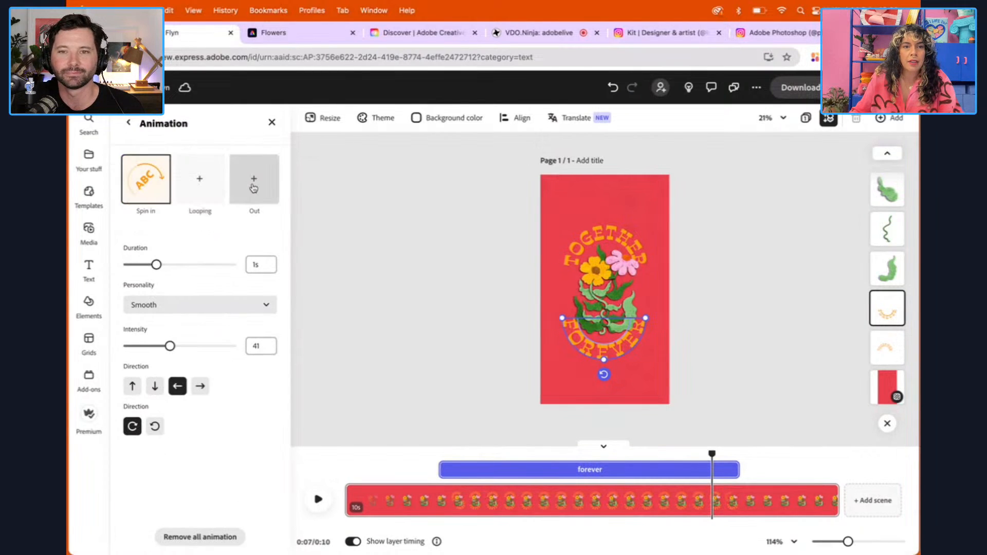
click(254, 180)
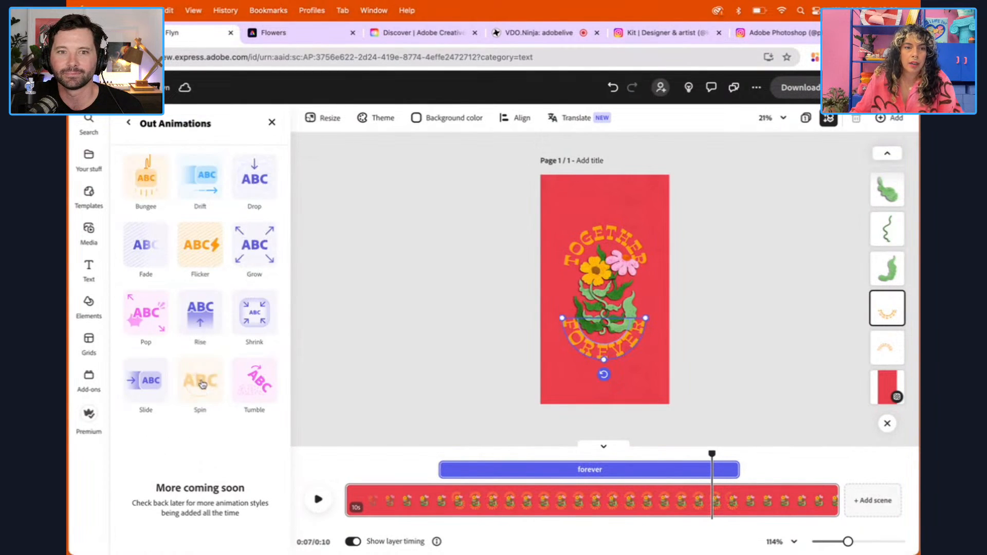
click(201, 383)
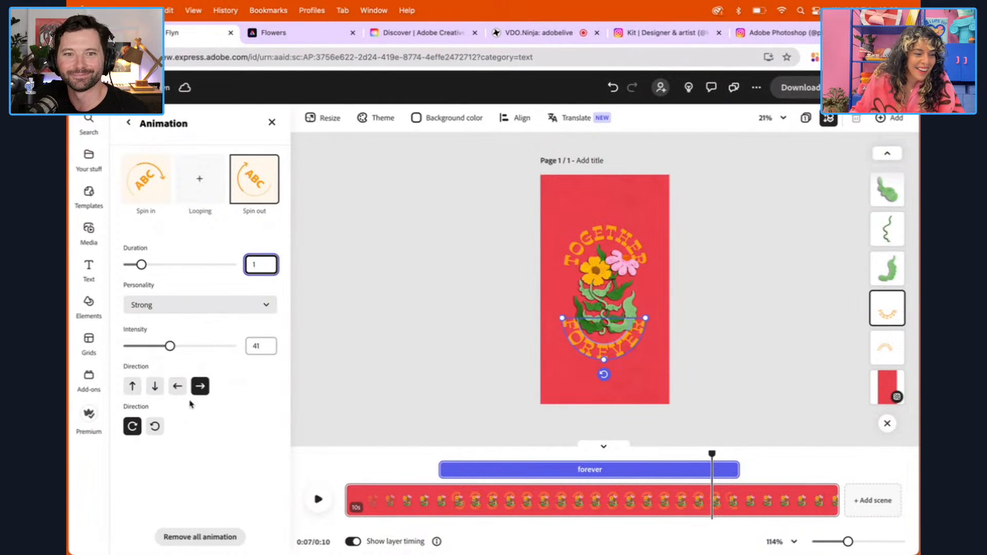
click(157, 431)
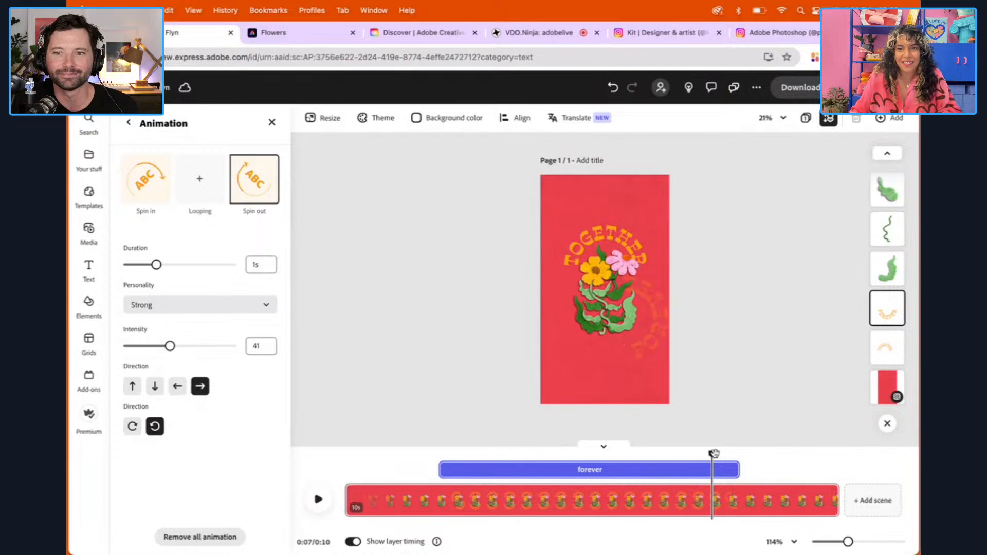
Play the scene from near its start to check the text spinning in and out, and deselect the text
drag(713, 455, 384, 454)
click(318, 499)
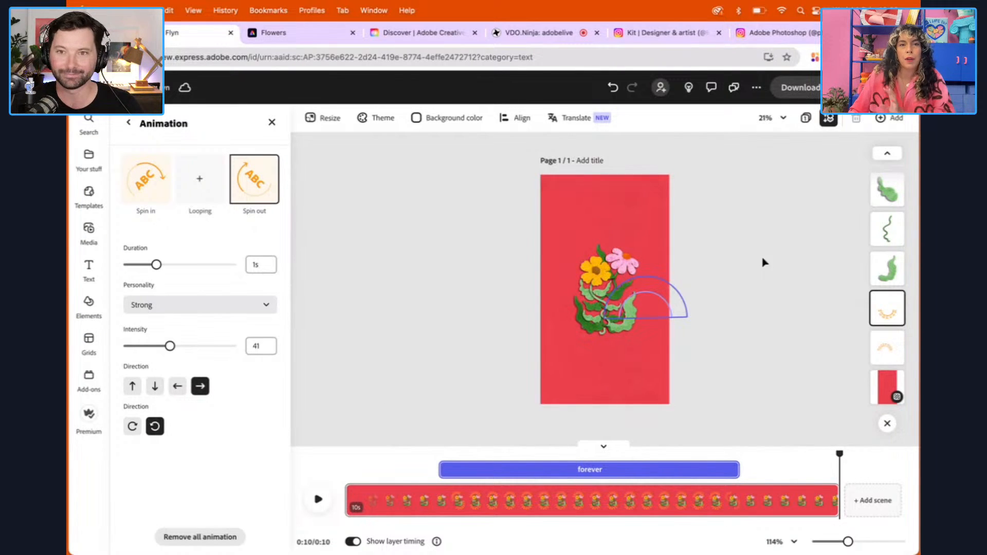
click(775, 252)
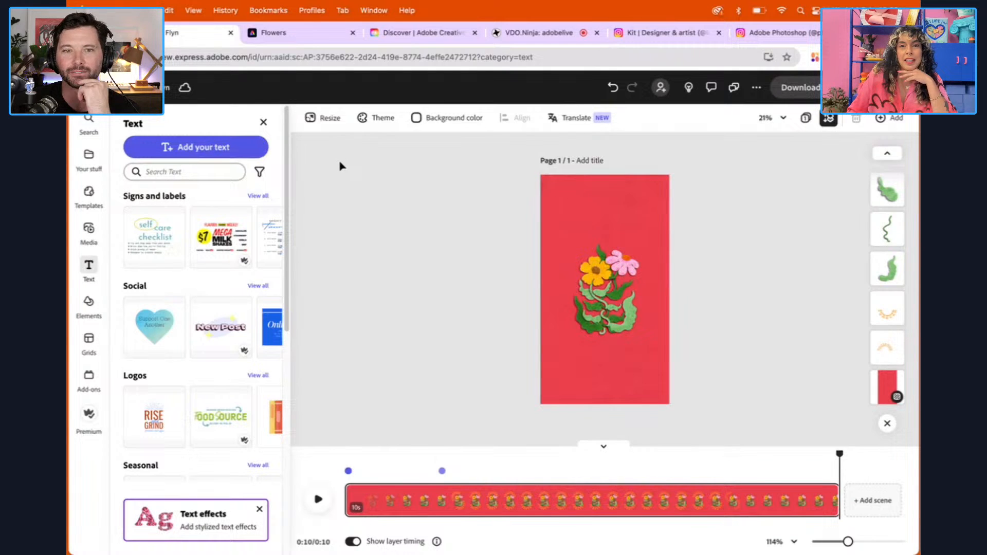
Resize the page to the Instagram portrait post format, 1080 x 1350 px
click(328, 120)
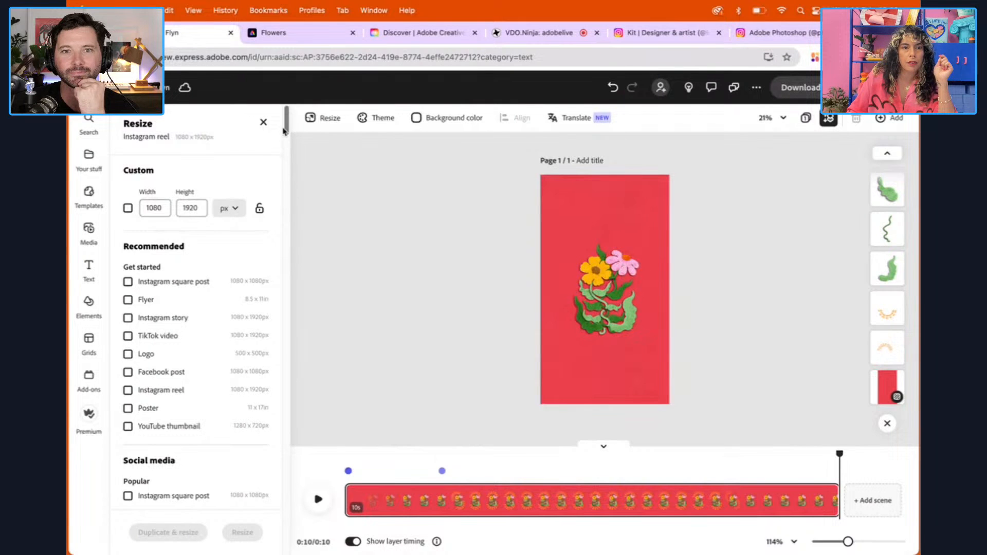
drag(287, 131, 288, 162)
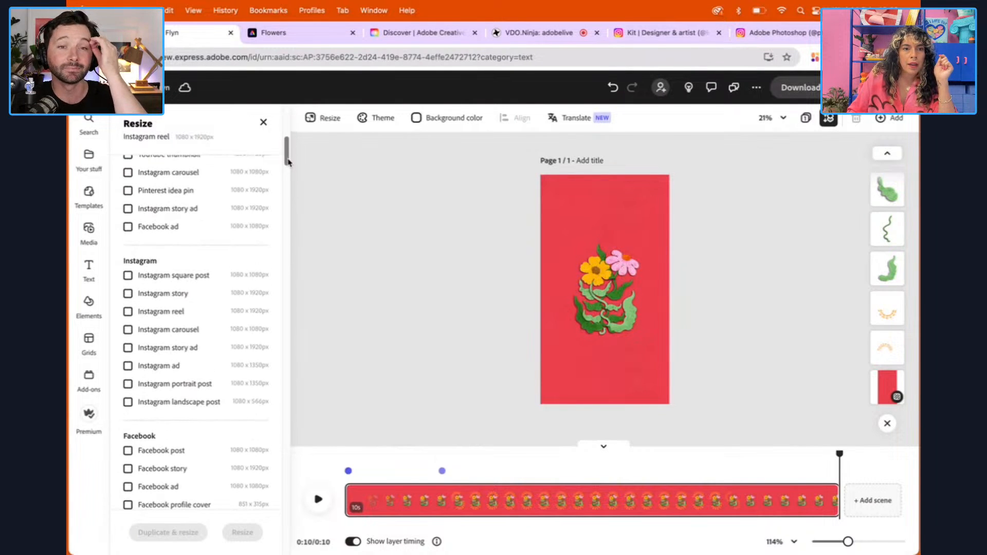
click(129, 385)
click(239, 532)
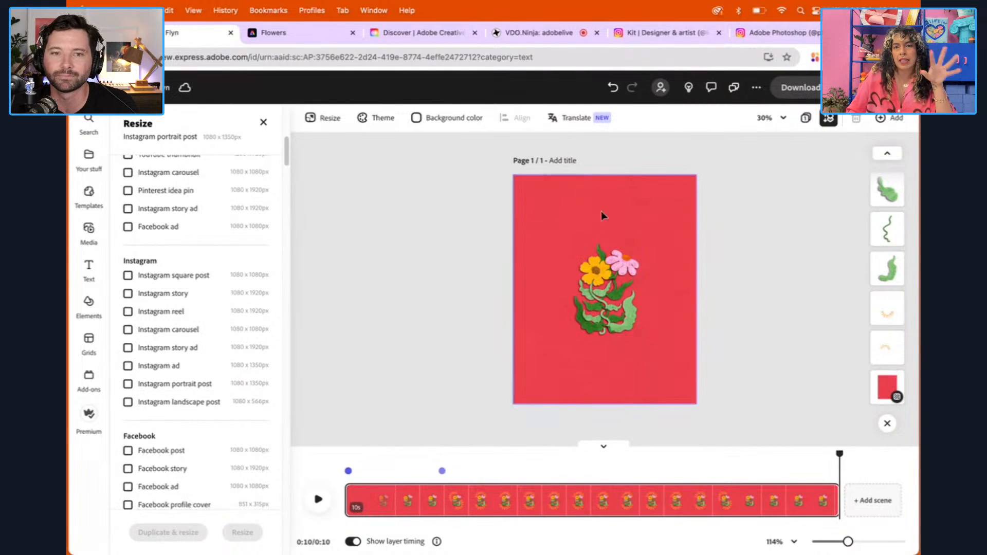
At about 6 s, select all the text and flower artwork, enlarge it to nearly fill the portrait page and centre it
drag(508, 219, 585, 262)
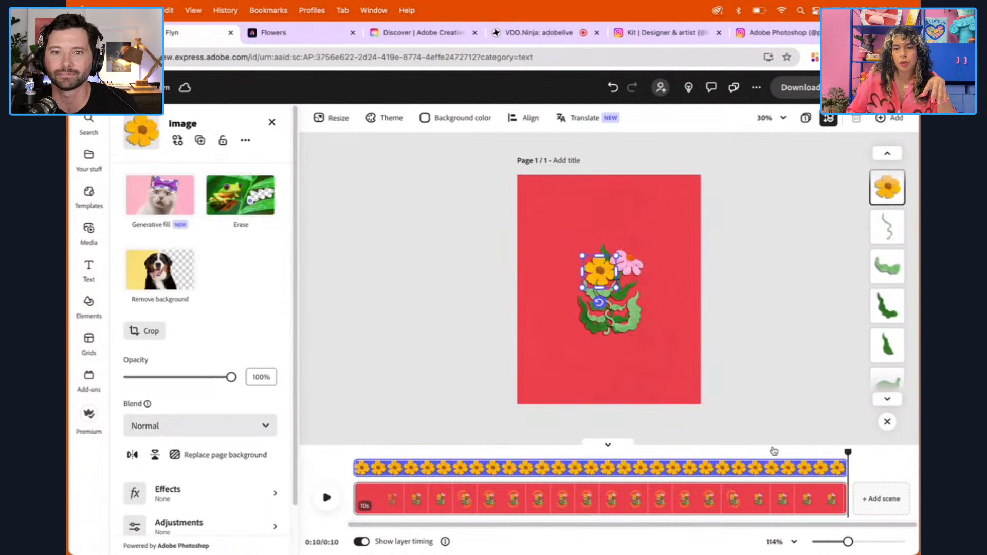
drag(846, 449, 633, 452)
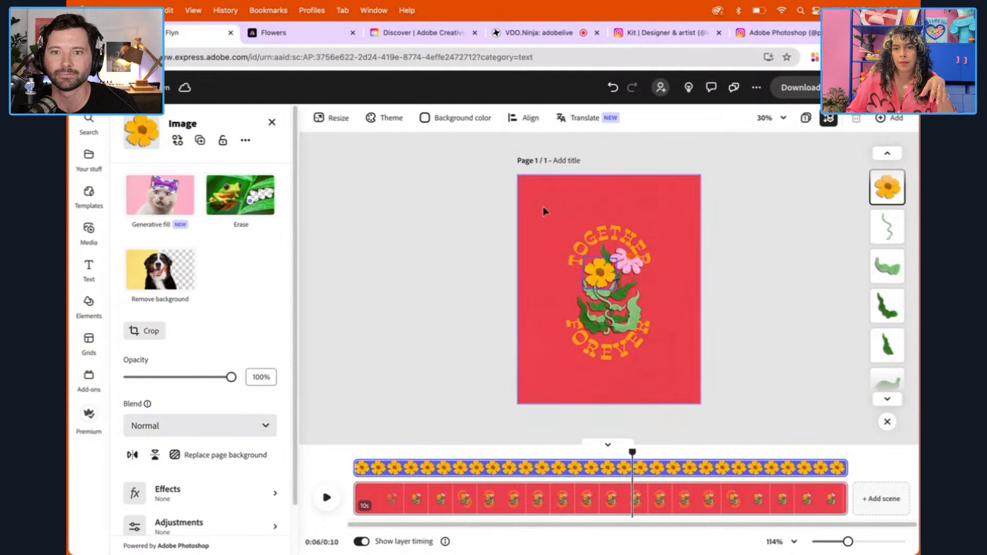
drag(681, 370, 679, 367)
drag(648, 224, 668, 193)
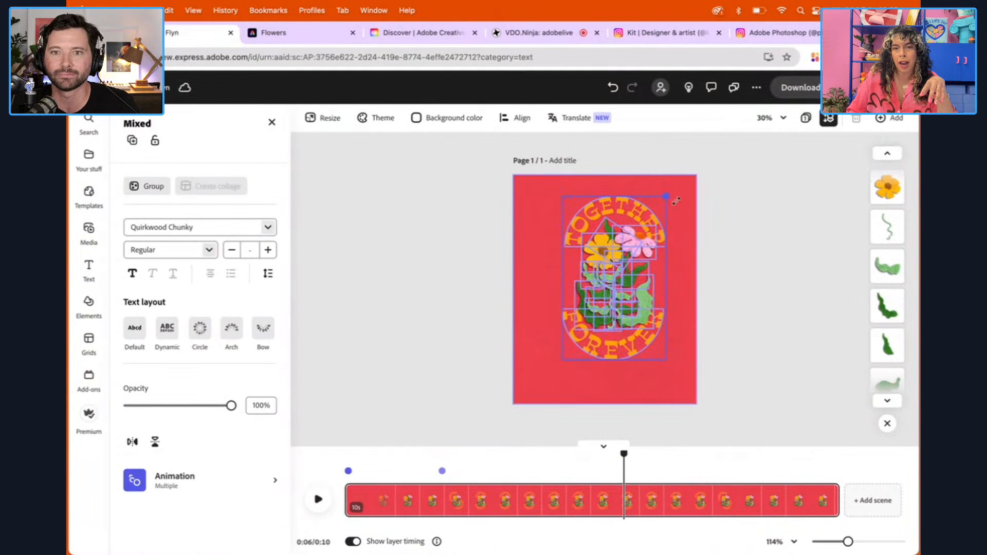
drag(561, 362, 525, 392)
drag(608, 313, 611, 307)
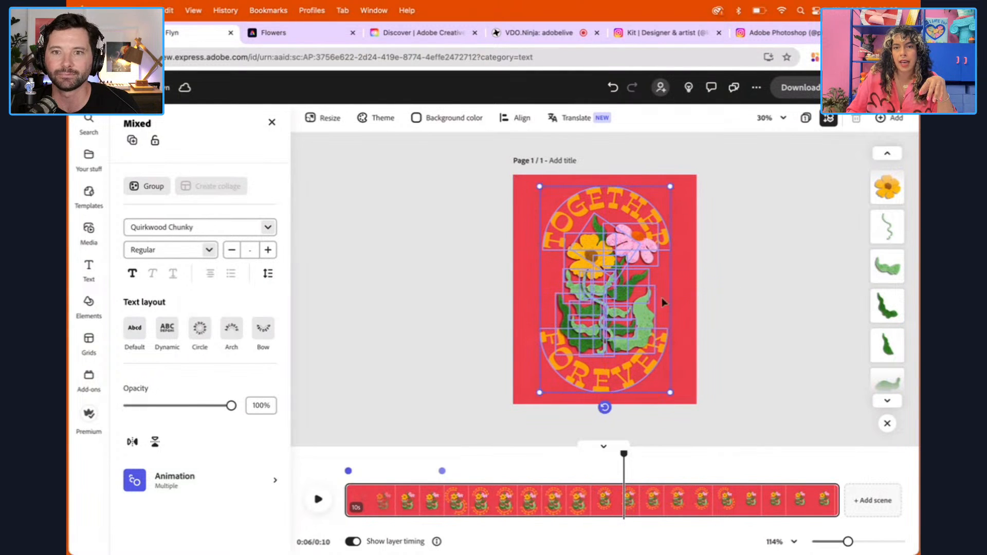
click(795, 290)
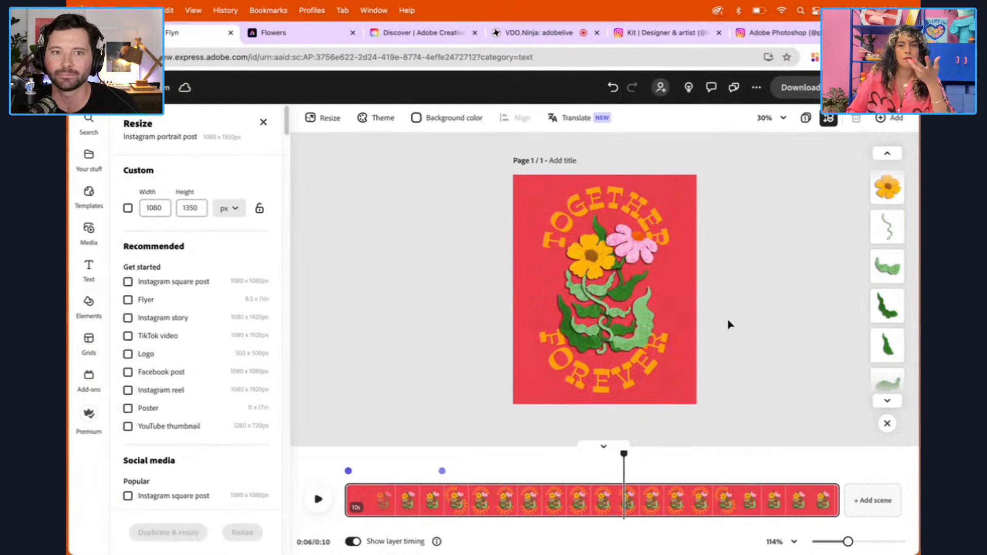
Undo the artwork enlargement and the portrait resize to return to the 1080 x 1920 px Instagram reel
key(super+a)
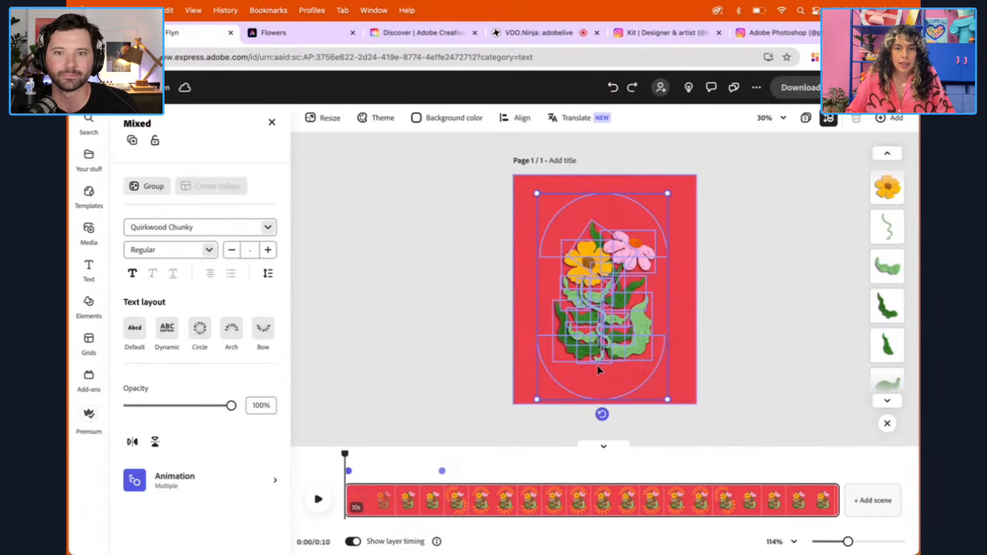
key(super+z)
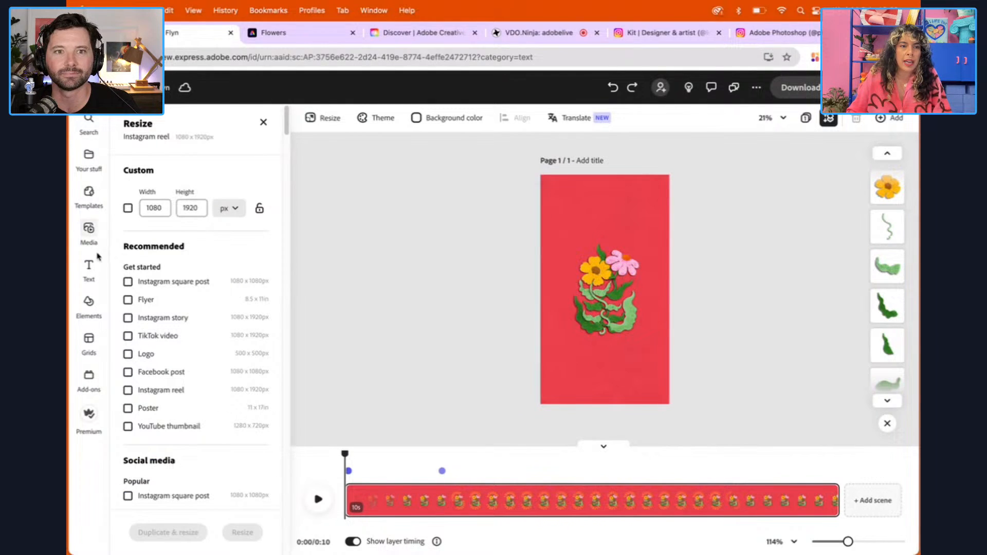
Move the playhead to about 3 s, search the shapes for "square" and add the solid black square to the page
click(88, 302)
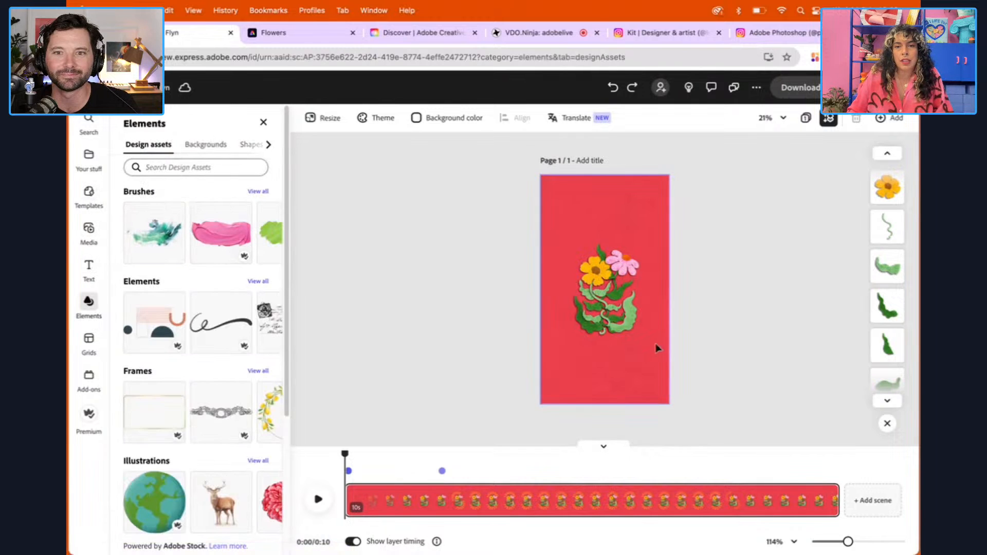
mouse_move(353, 454)
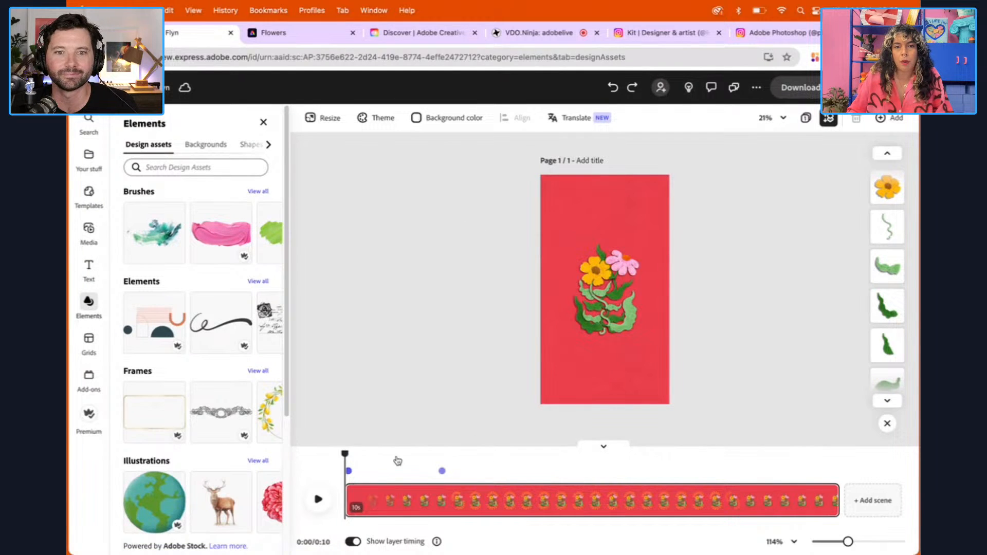
drag(347, 453, 476, 453)
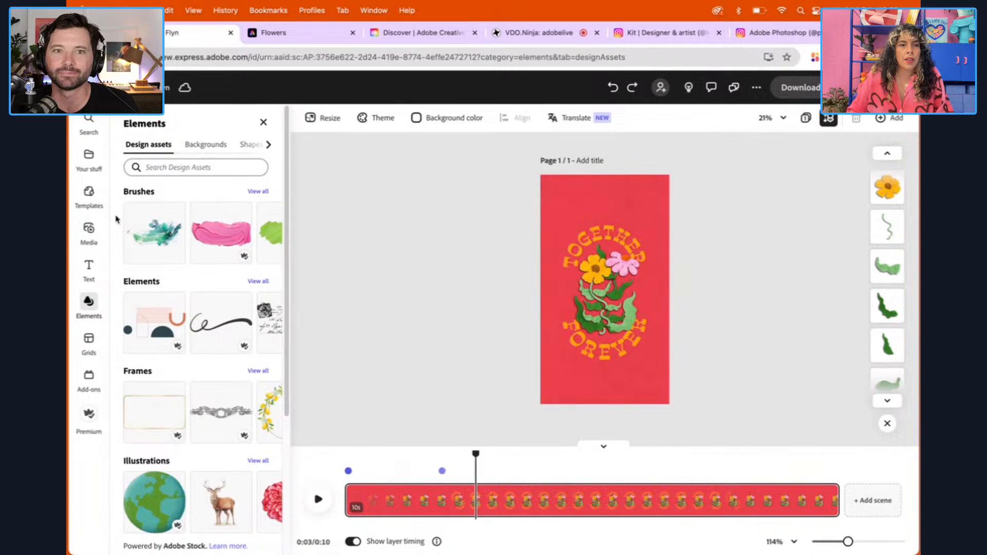
click(250, 146)
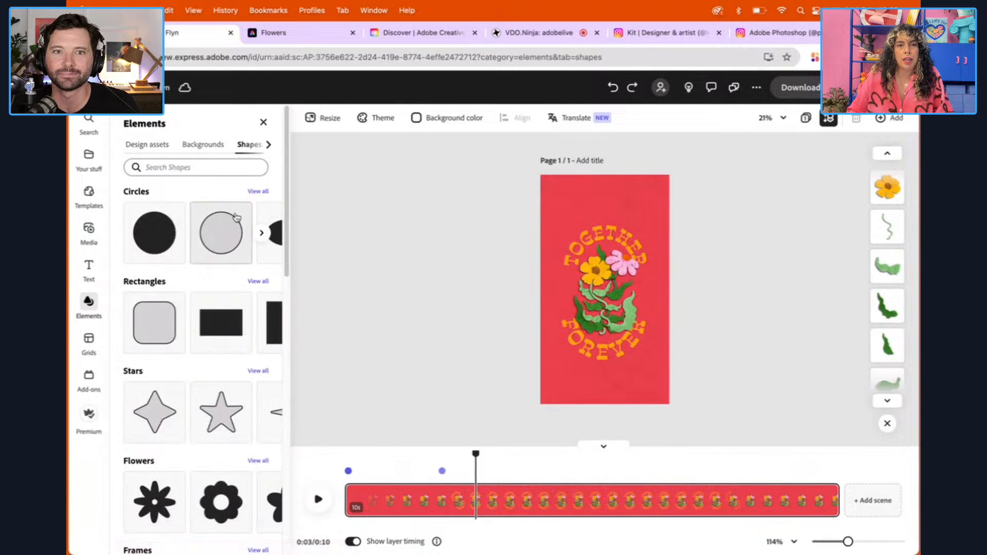
click(229, 170)
text(square)
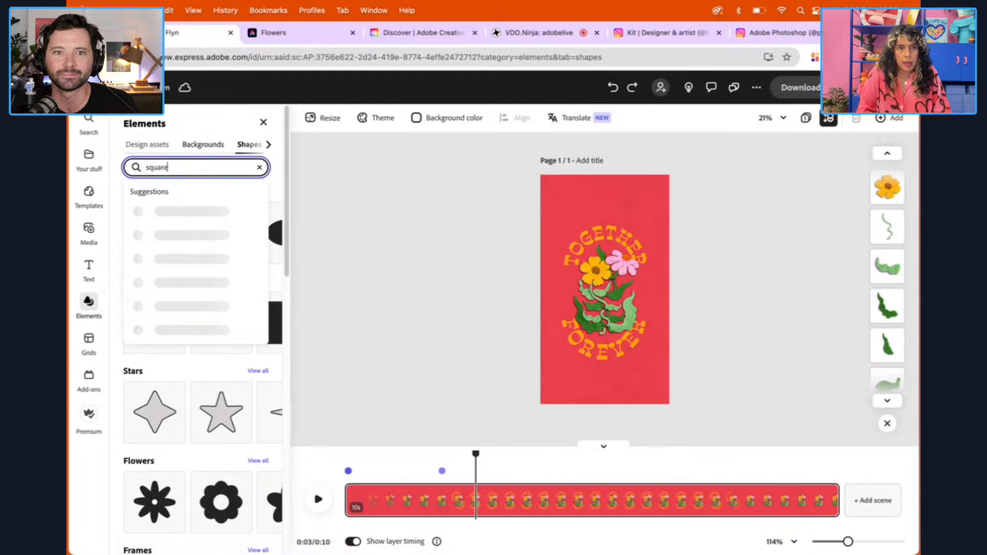
key(Return)
click(146, 230)
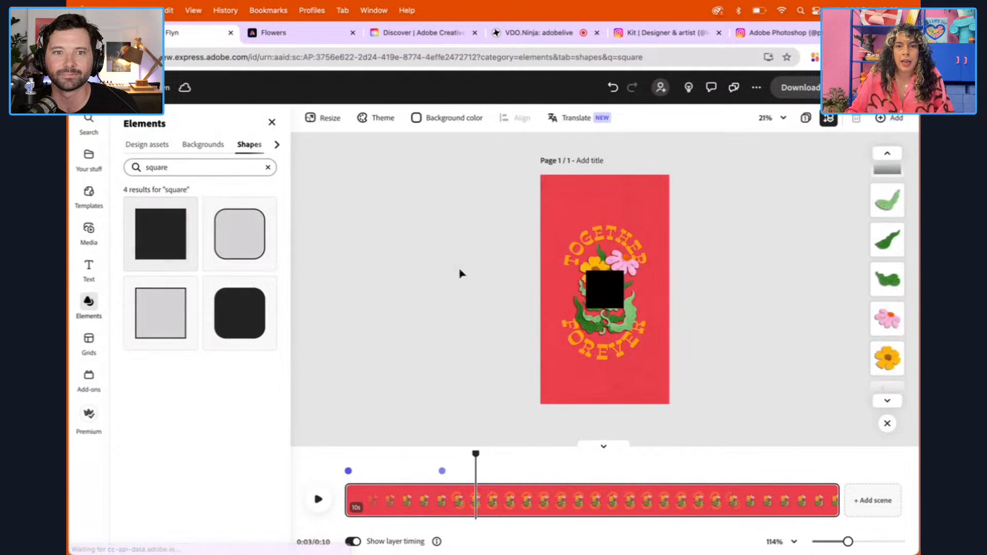
Scale the black square to the full page width, place it over the artwork and set its opacity to 29%
drag(605, 290, 666, 354)
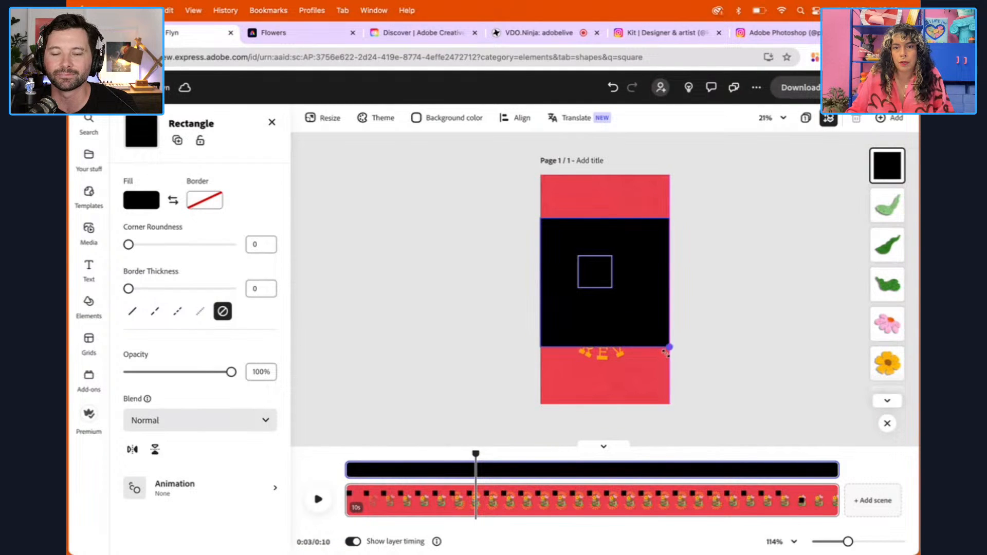
mouse_move(639, 304)
mouse_down()
mouse_move(625, 298)
mouse_move(625, 309)
mouse_up()
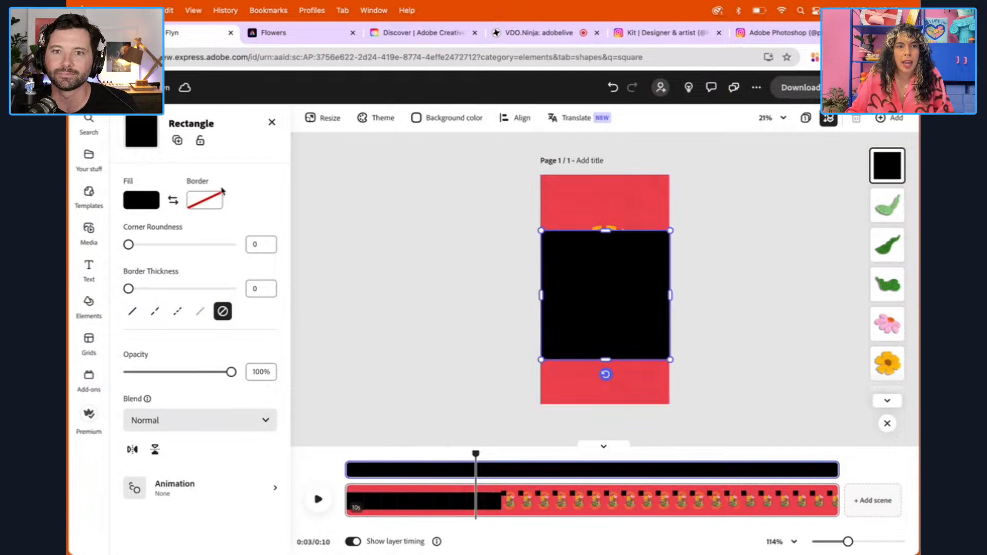
drag(231, 371, 162, 373)
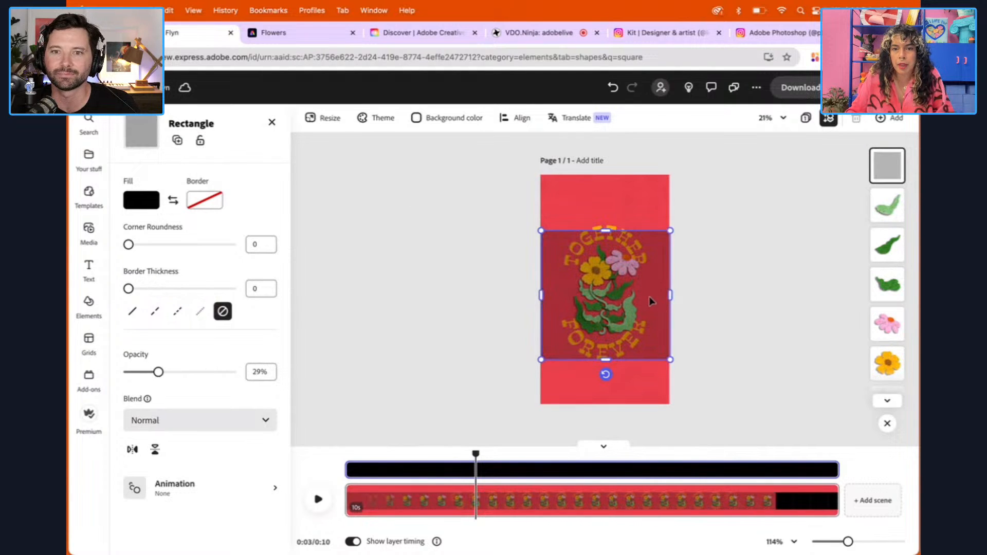
Scale all the text and flower artwork down slightly to fit inside the translucent guide square, with the square centred over it on the page
drag(650, 300, 639, 444)
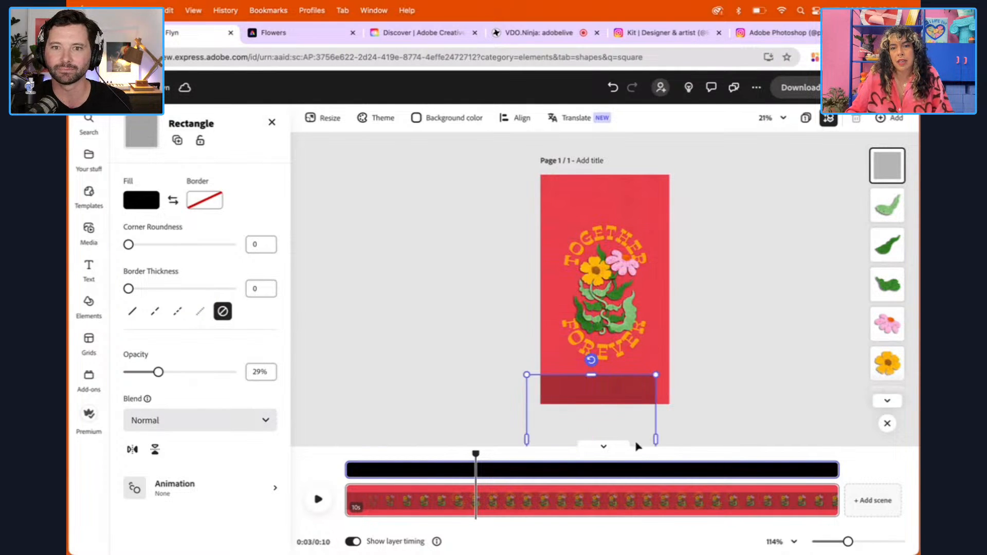
drag(527, 212, 642, 350)
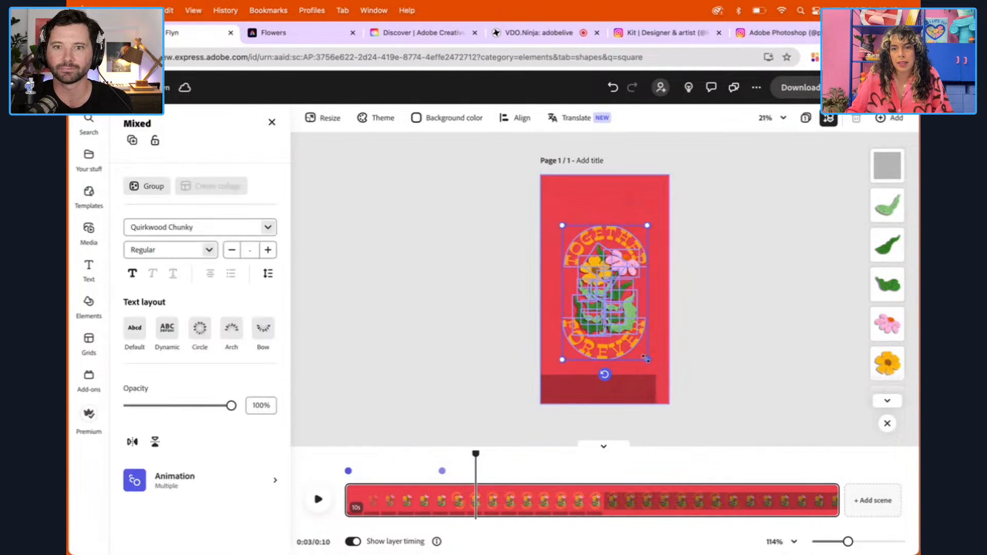
drag(608, 284, 612, 287)
drag(619, 387, 632, 240)
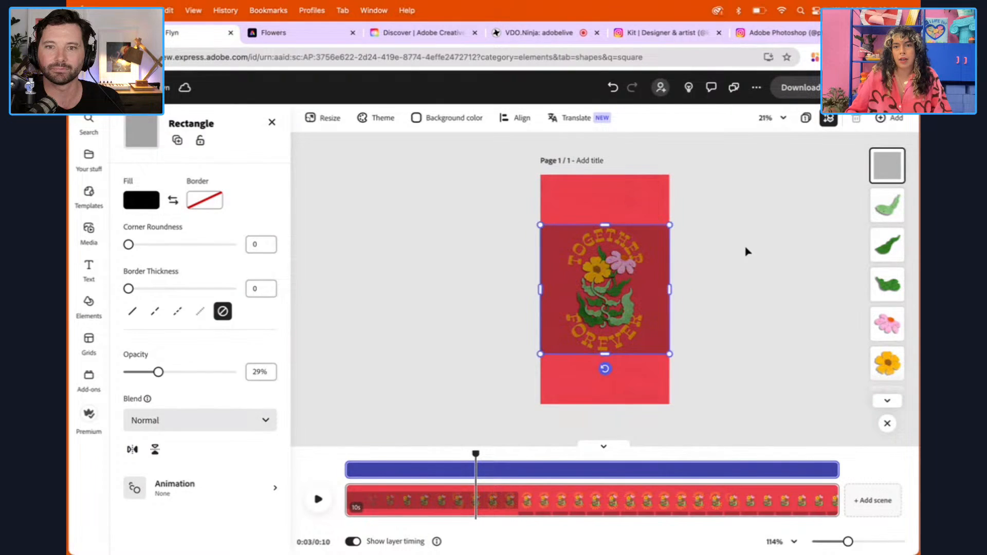
Delete the translucent guide square that covers the artwork
click(732, 242)
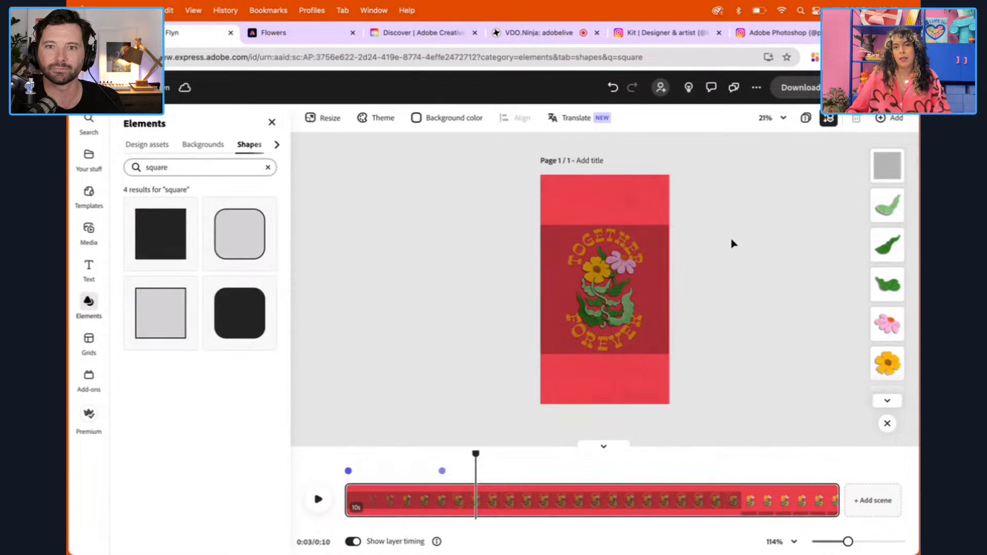
click(665, 241)
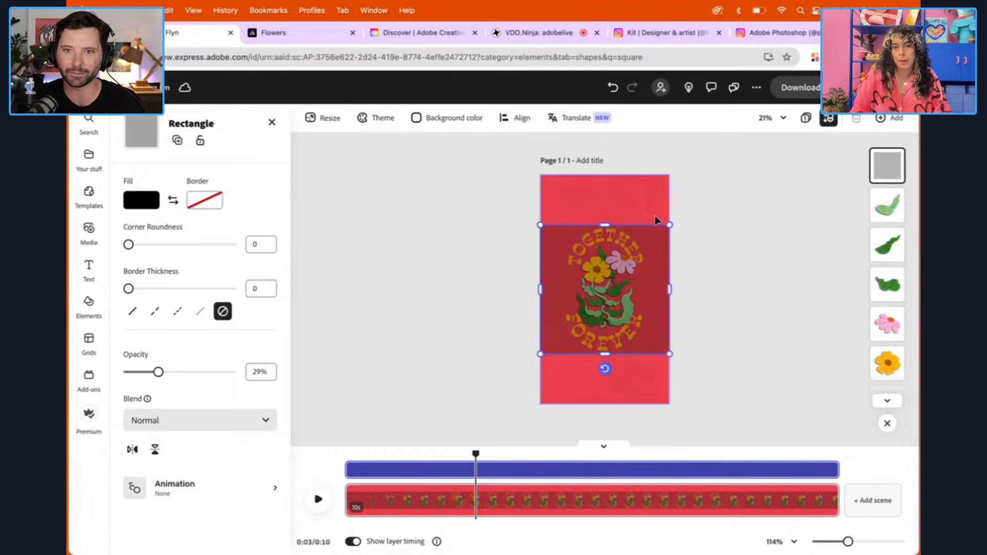
key(Delete)
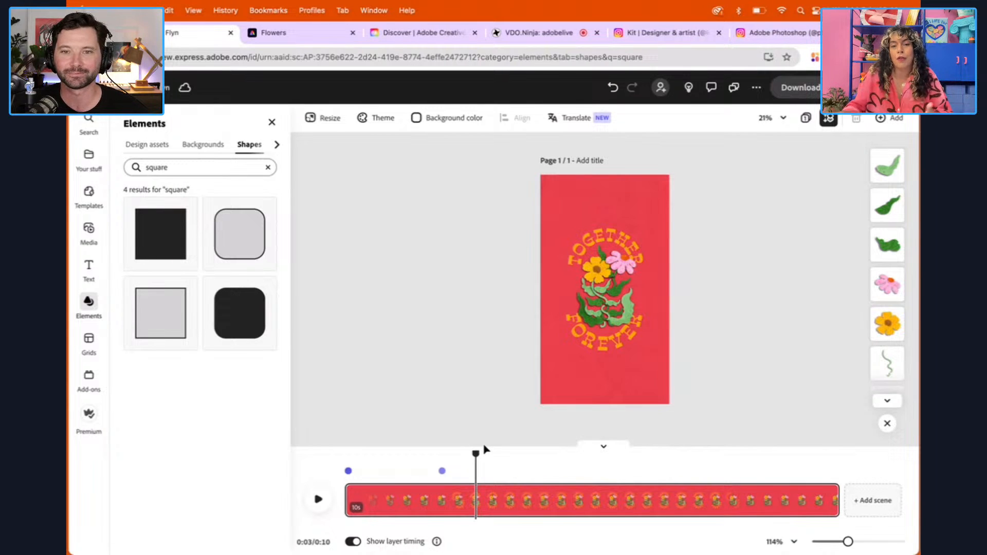
Play the whole animation from the start and return the playhead to about 6 s
drag(474, 453, 346, 453)
click(319, 499)
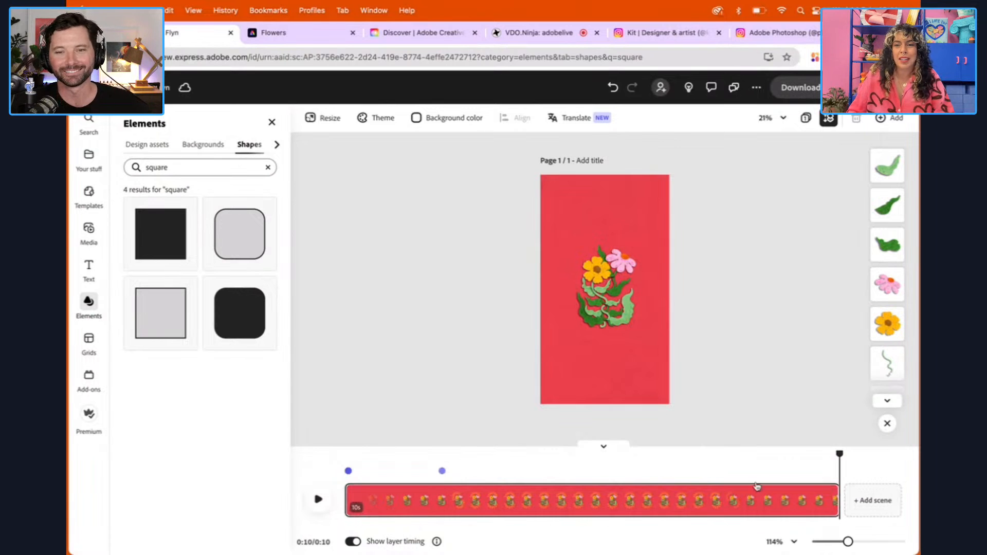
drag(841, 454, 630, 465)
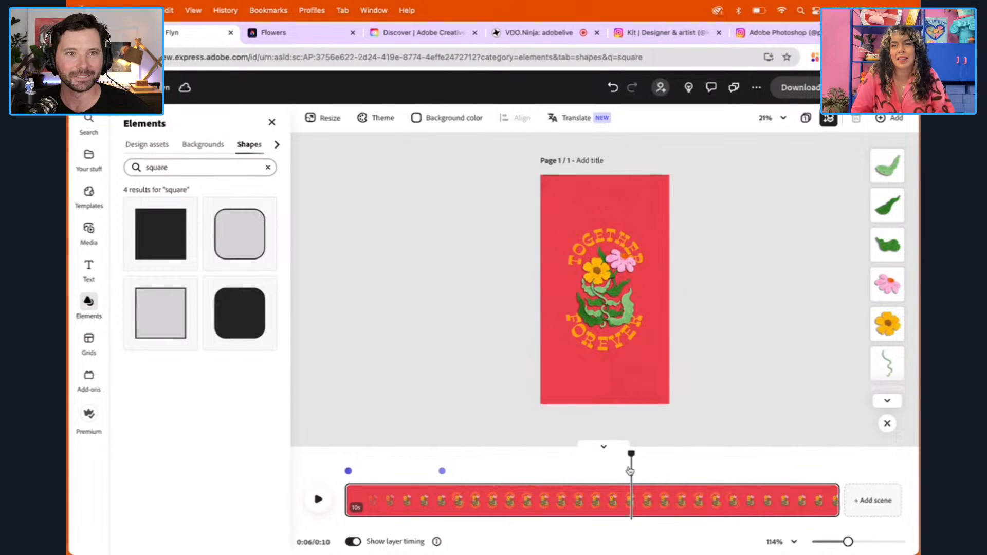